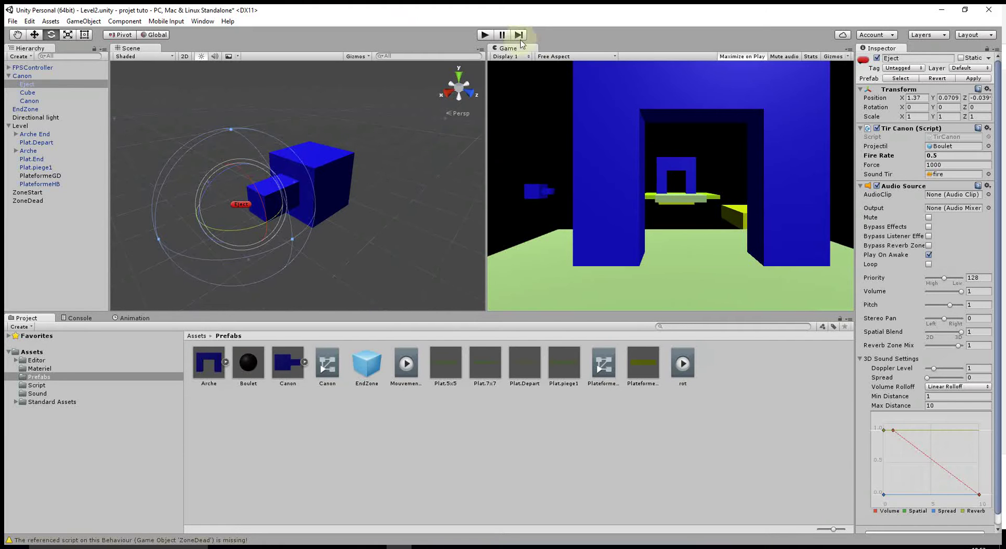
Step: Test-run Level2 in Play mode, then stop it
{"action": "left_click", "coordinate": [483, 34]}
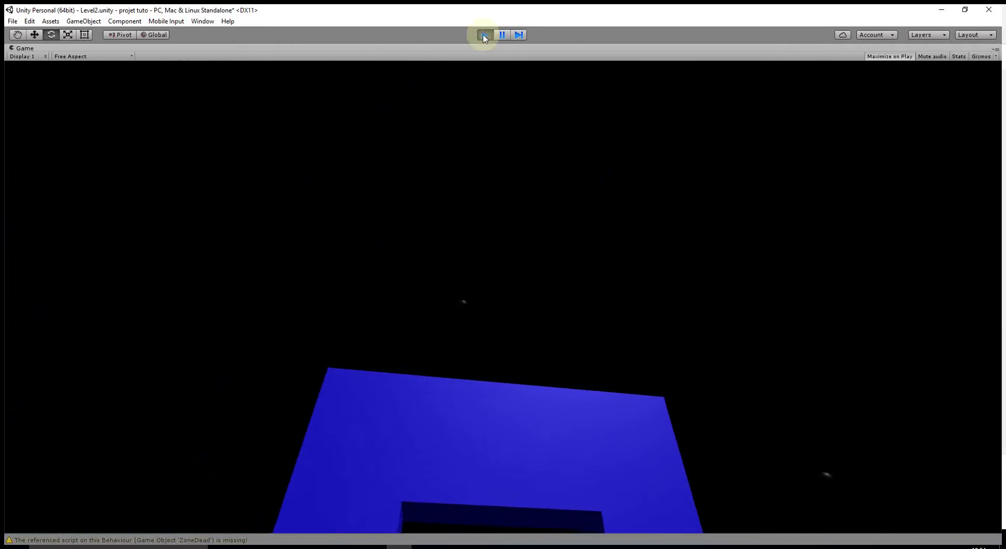
{"action": "left_click", "coordinate": [485, 35]}
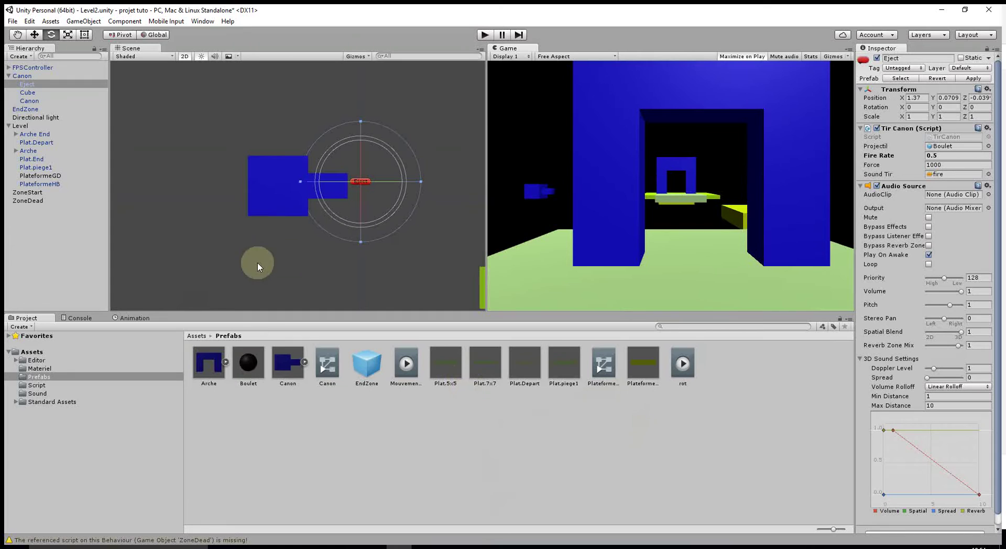
{"action": "left_click", "coordinate": [85, 21]}
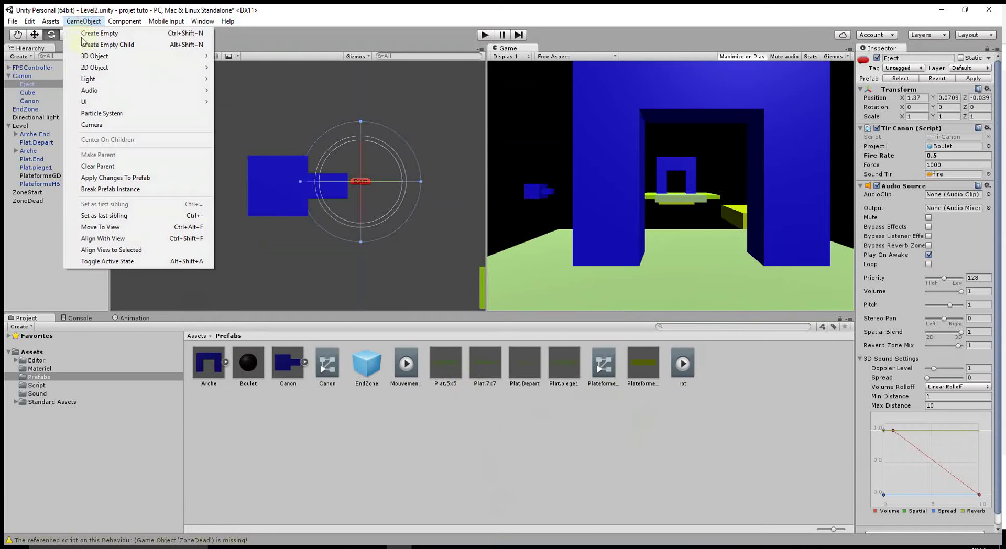
{"action": "mouse_move", "coordinate": [88, 105]}
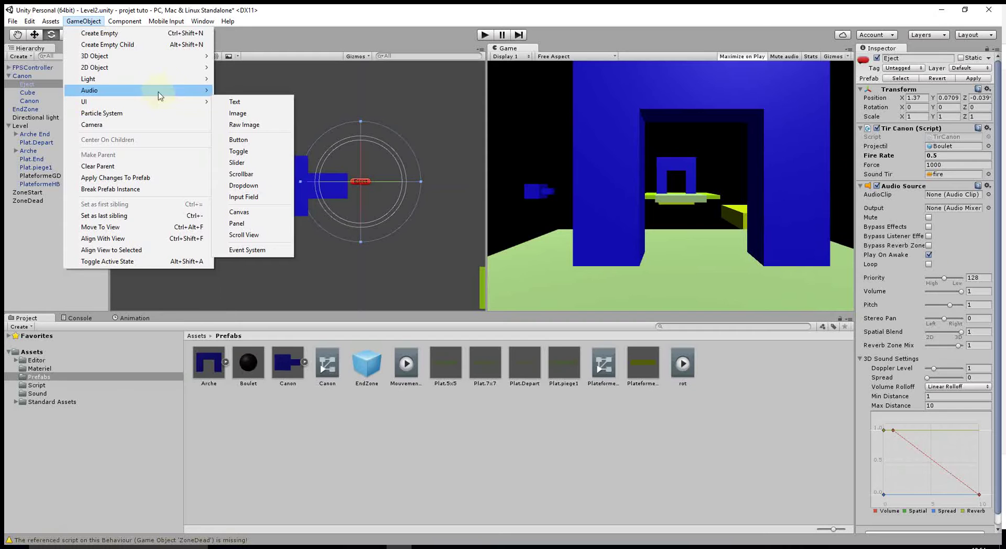
{"action": "left_click", "coordinate": [25, 233]}
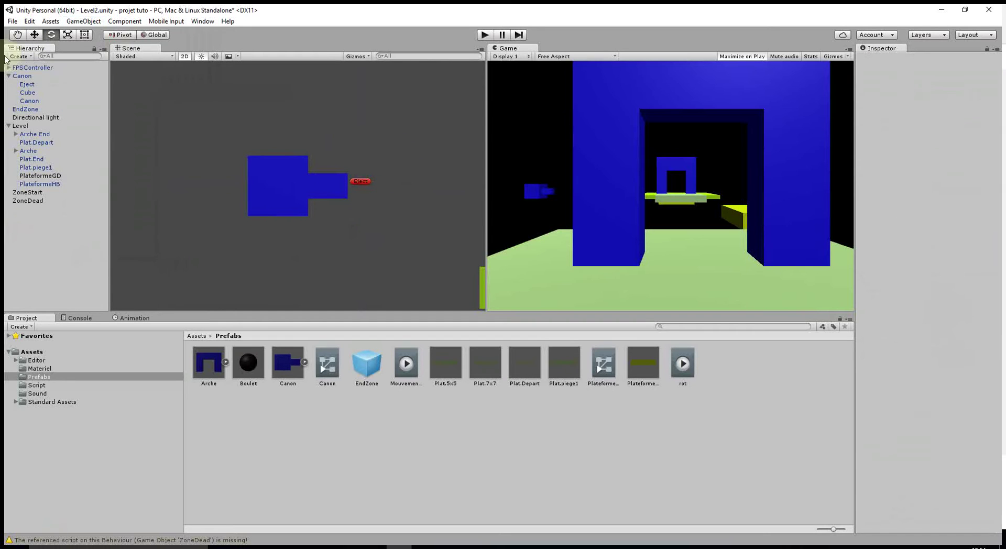
Step: Collapse Canon and Level, then start a new scene, saving Level2 when prompted
{"action": "left_click", "coordinate": [8, 76]}
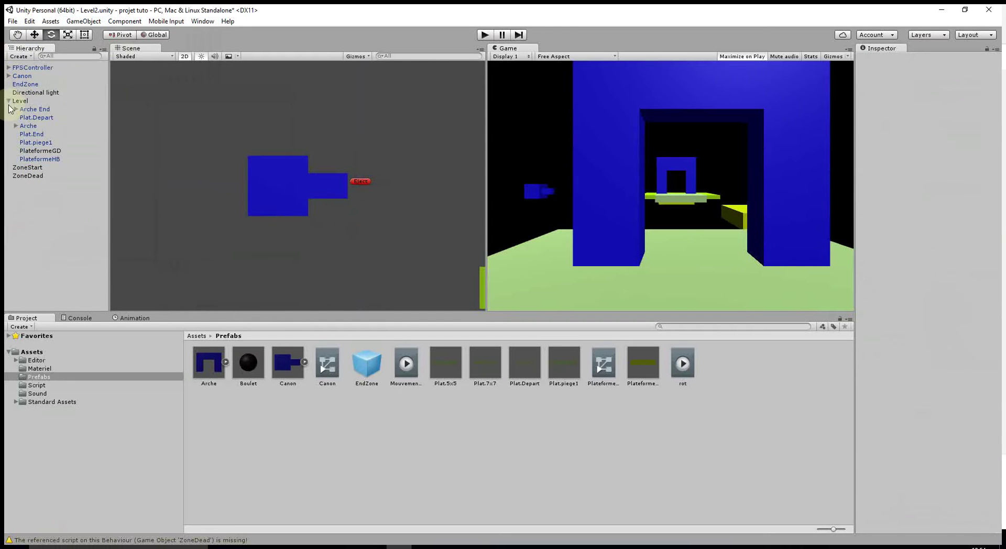
{"action": "left_click", "coordinate": [8, 101]}
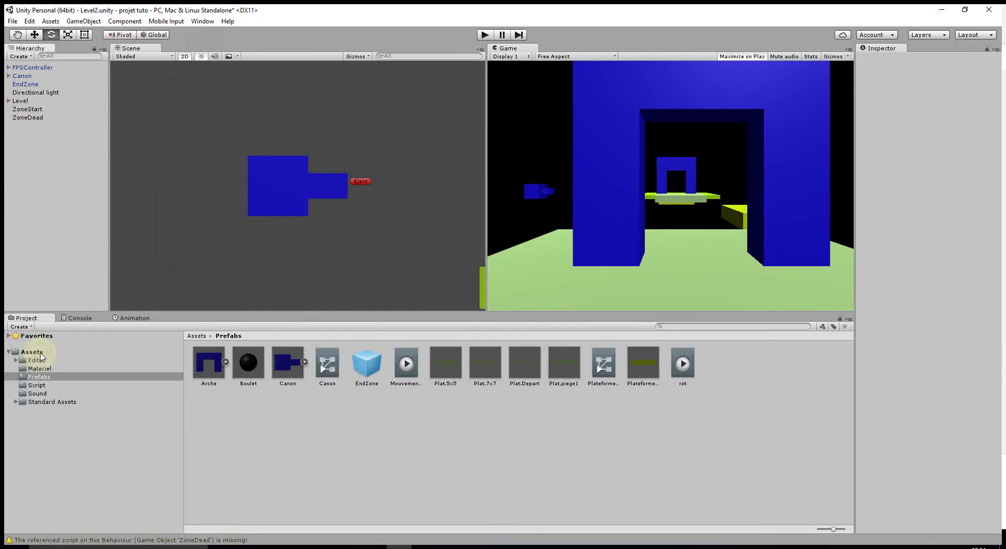
{"action": "left_click", "coordinate": [32, 352]}
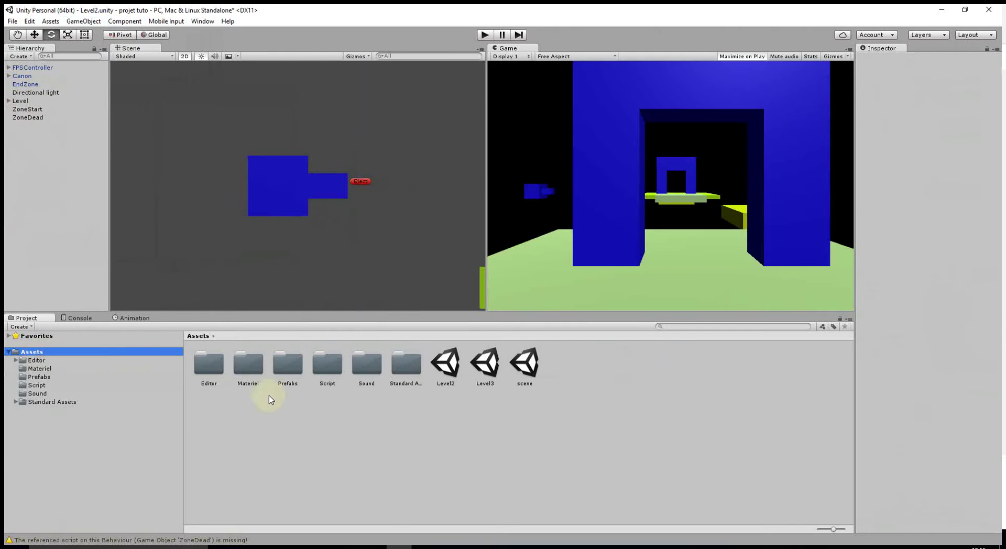
{"action": "left_click", "coordinate": [12, 21]}
{"action": "left_click", "coordinate": [24, 32]}
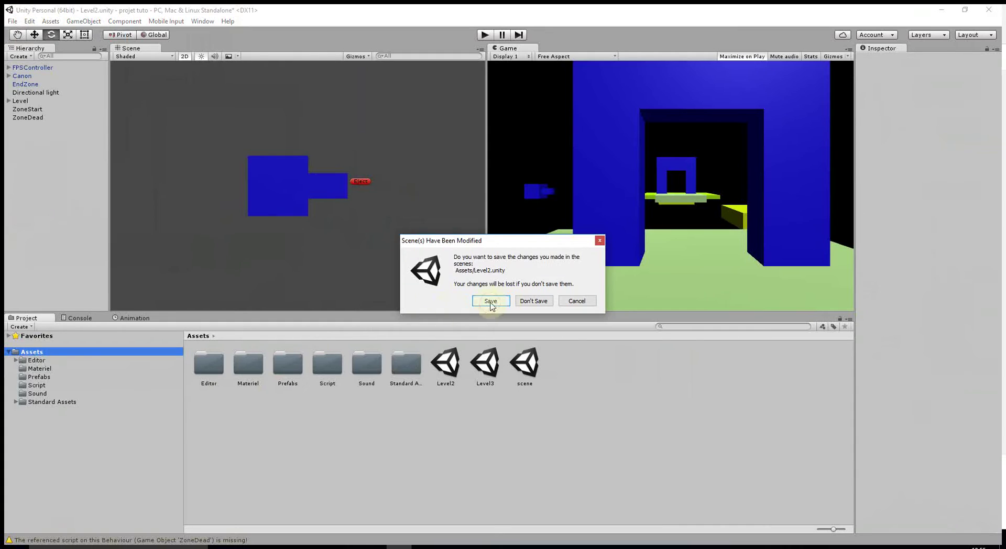
{"action": "left_click", "coordinate": [490, 302]}
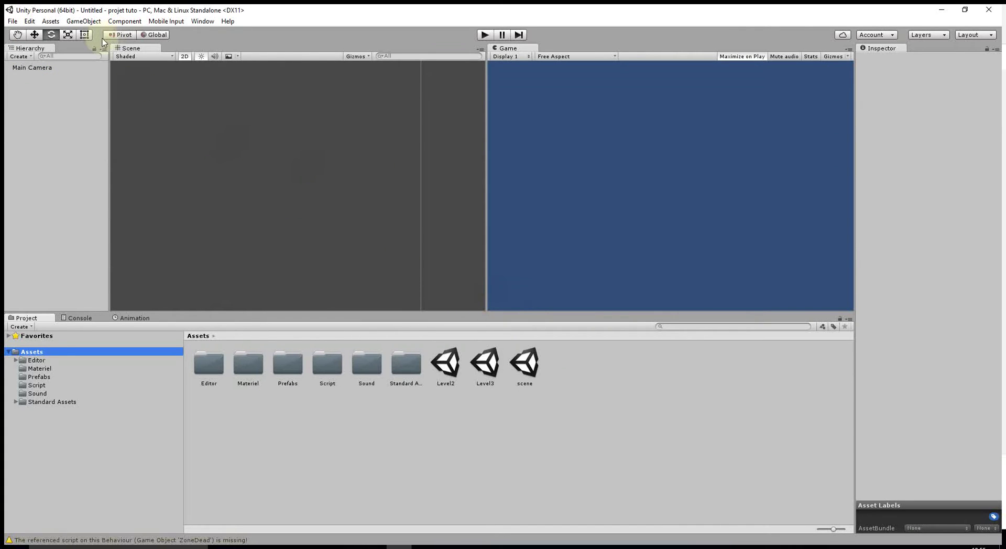
Step: Save the untitled scene as menu.unity in the Assets folder
{"action": "left_click", "coordinate": [12, 21]}
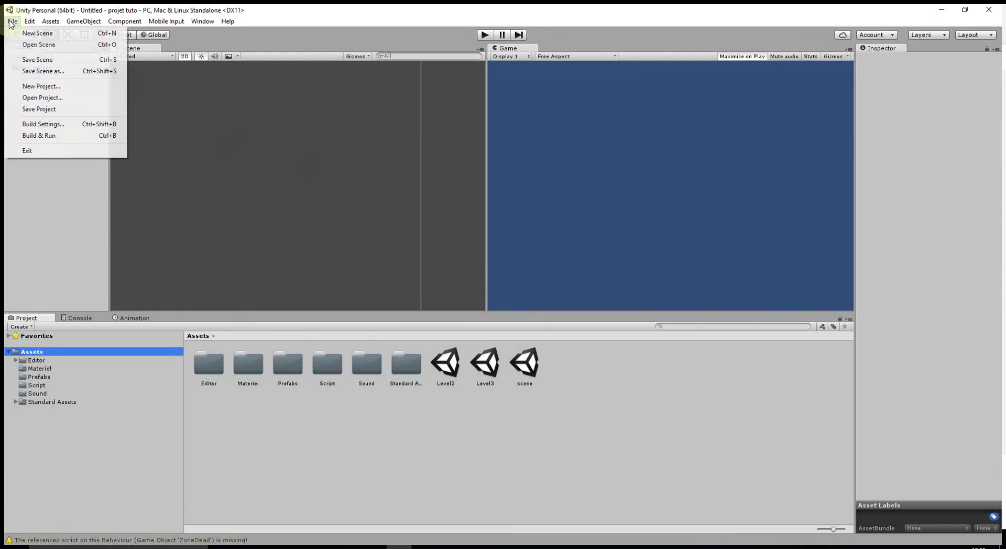
{"action": "left_click", "coordinate": [39, 71]}
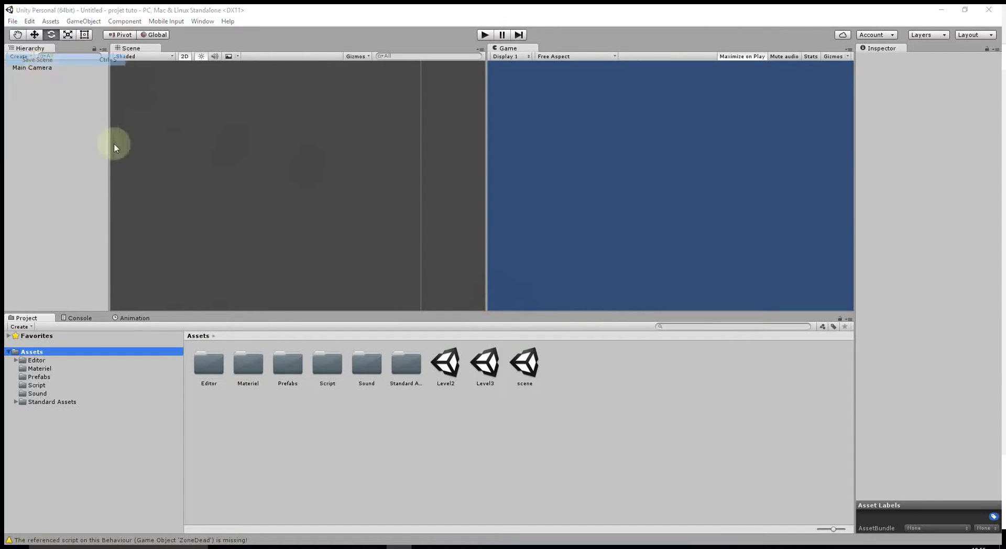
{"action": "type", "text": "me"}
{"action": "key", "text": "Return"}
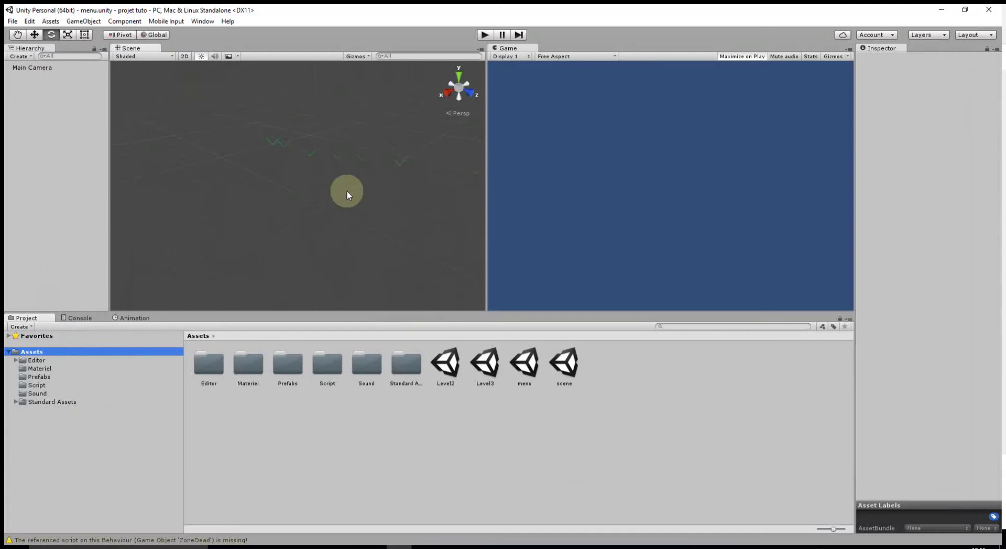
{"action": "scroll", "coordinate": [356, 190], "scroll_direction": "down", "scroll_amount": 3}
{"action": "left_click", "coordinate": [78, 22]}
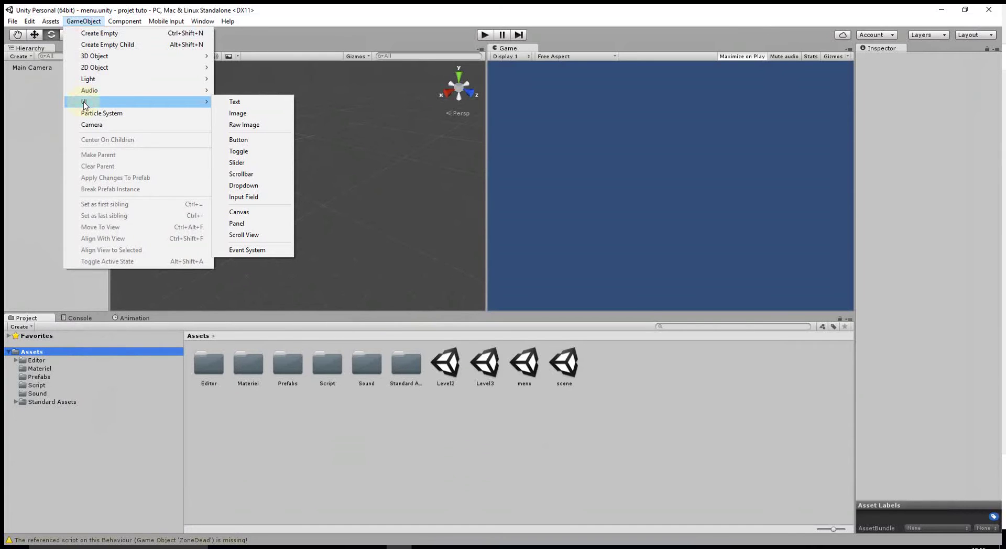
Step: Add a Canvas to the scene and frame it in the 2D scene view
{"action": "left_click", "coordinate": [239, 211]}
{"action": "left_click", "coordinate": [29, 76]}
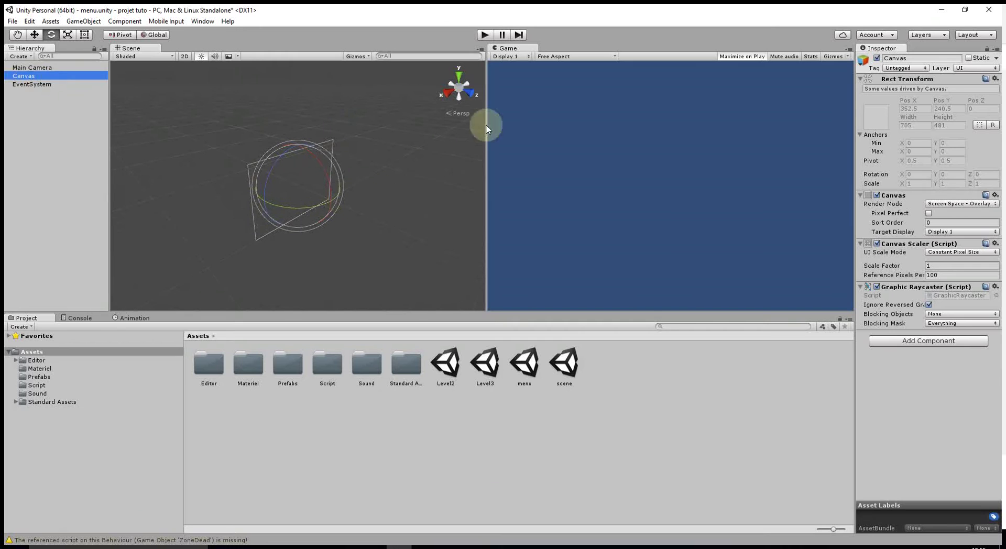
{"action": "left_click", "coordinate": [184, 57]}
{"action": "key", "text": "f"}
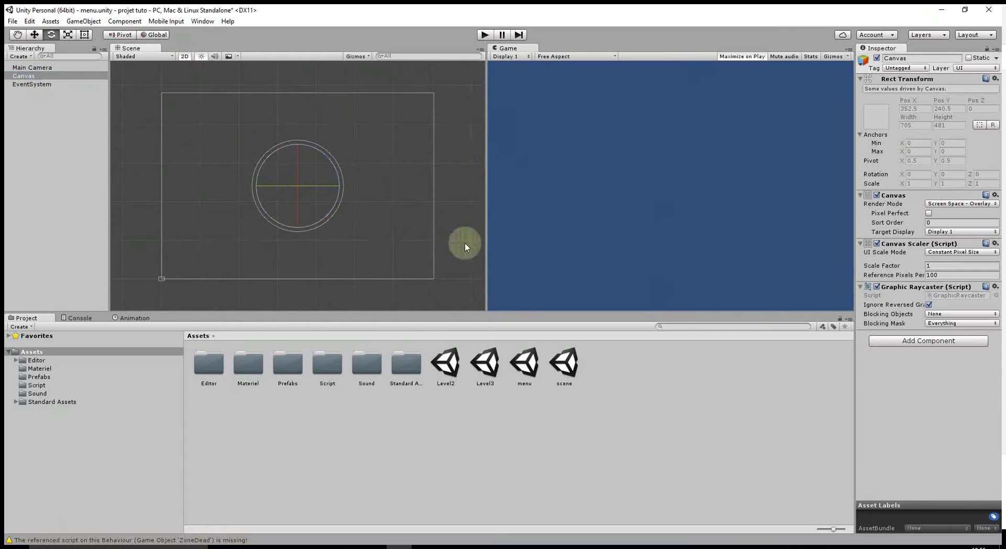
{"action": "left_click", "coordinate": [23, 76]}
{"action": "right_click", "coordinate": [23, 77]}
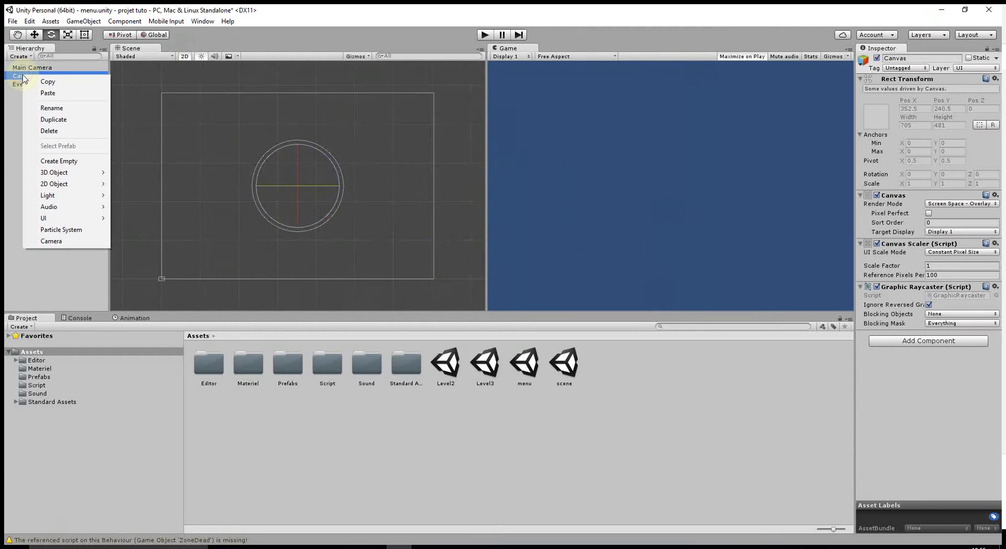
Step: Add a Text element under the Canvas and drag it near the canvas top
{"action": "left_click", "coordinate": [84, 21]}
{"action": "mouse_move", "coordinate": [180, 103]}
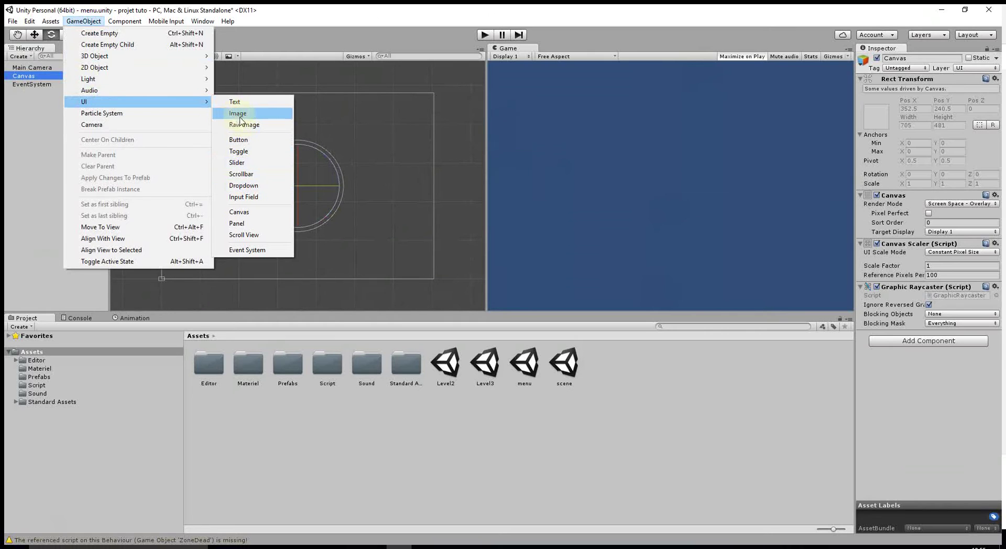
{"action": "left_click", "coordinate": [234, 102]}
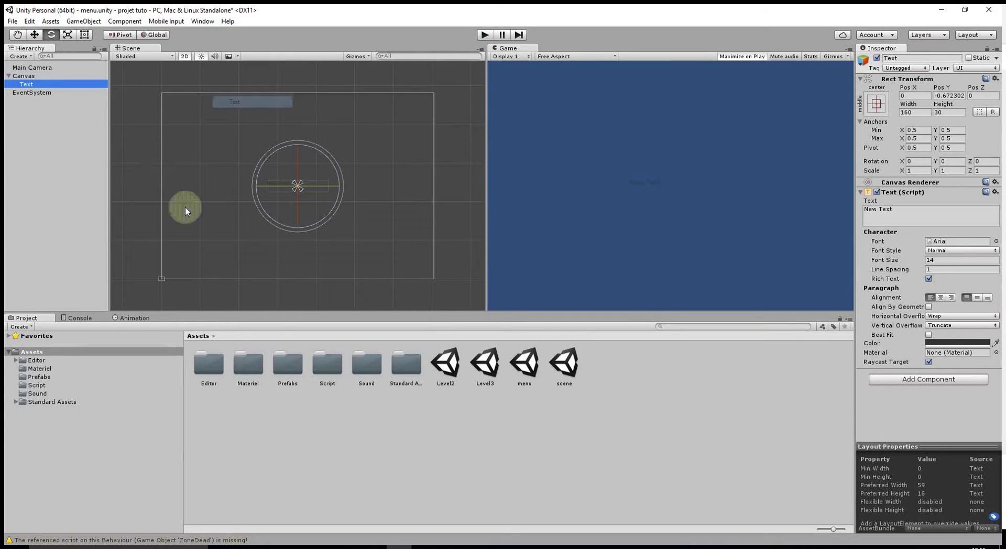
{"action": "double_click", "coordinate": [34, 84]}
{"action": "left_click", "coordinate": [34, 34]}
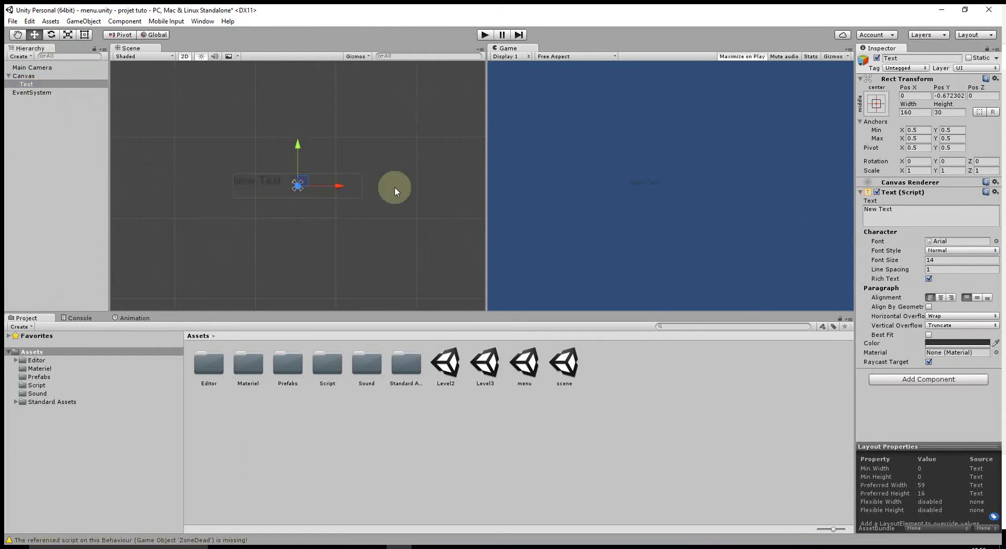
{"action": "mouse_move", "coordinate": [344, 184]}
{"action": "left_mouse_down"}
{"action": "mouse_move", "coordinate": [320, 142]}
{"action": "mouse_move", "coordinate": [319, 62]}
{"action": "left_mouse_up"}
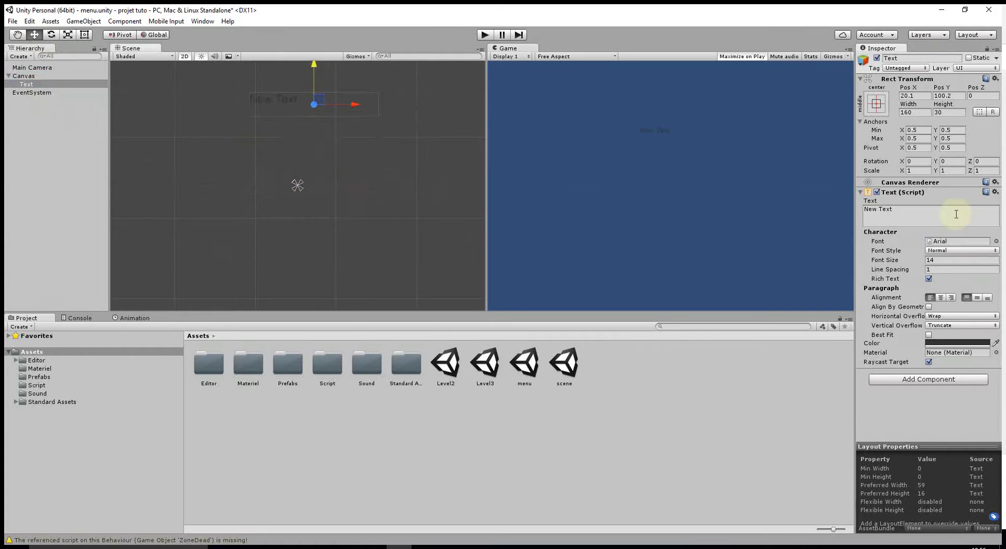
Step: Give the text font size 25 and white colour, then delete the Canvas
{"action": "left_click", "coordinate": [940, 262]}
{"action": "type", "text": "50"}
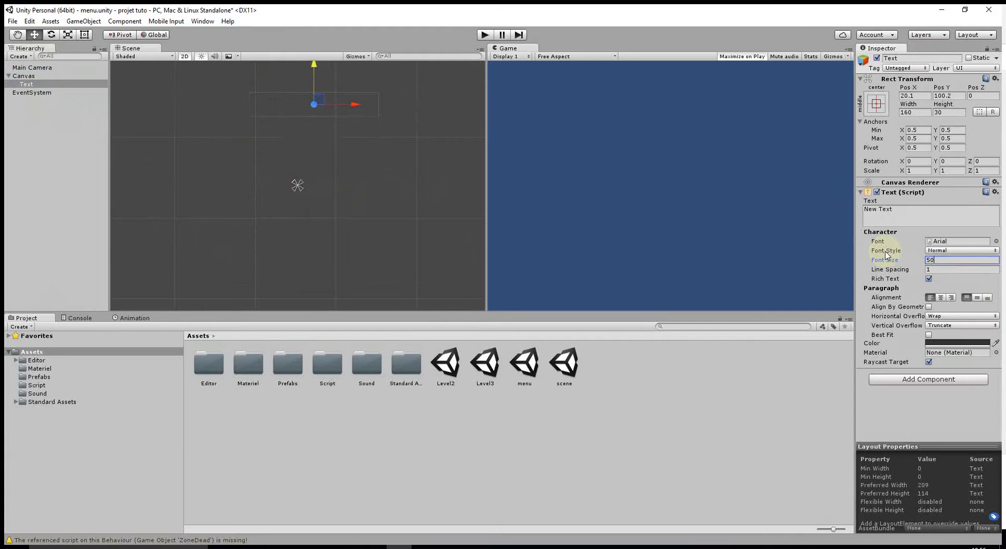
{"action": "key", "text": "BackSpace"}
{"action": "key", "text": "BackSpace"}
{"action": "type", "text": "5"}
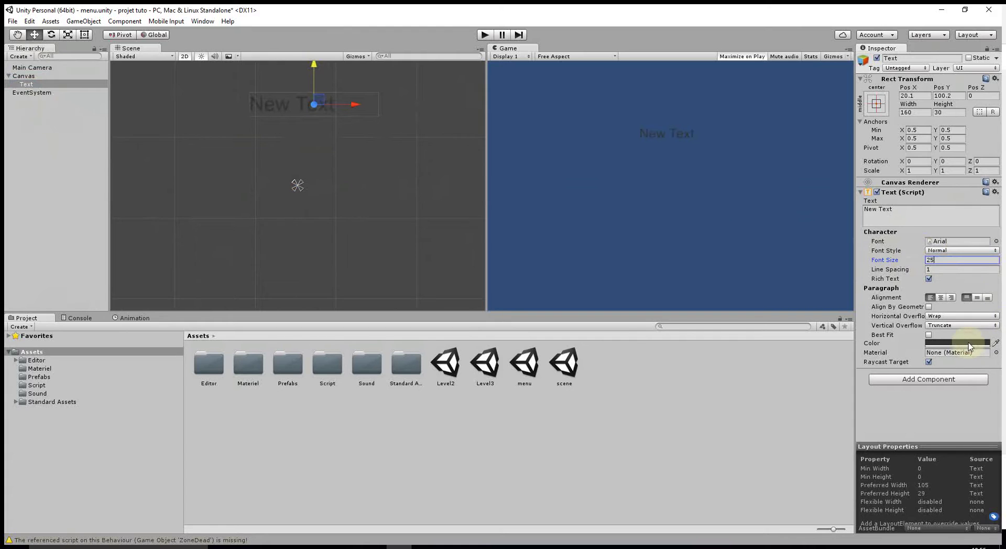
{"action": "left_click", "coordinate": [948, 343]}
{"action": "left_click", "coordinate": [164, 126]}
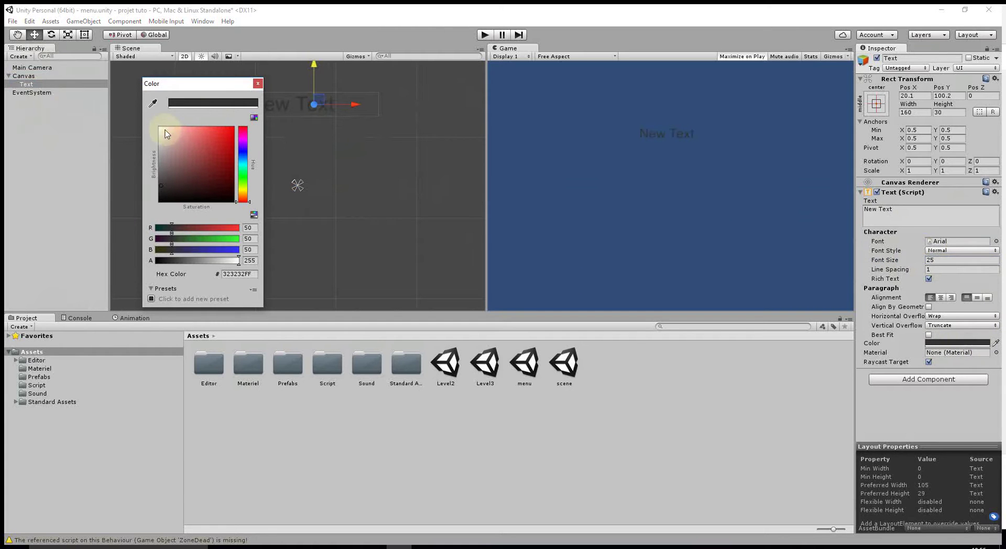
{"action": "left_click", "coordinate": [258, 83]}
{"action": "left_click", "coordinate": [20, 121]}
{"action": "left_click", "coordinate": [21, 78]}
{"action": "key", "text": "Delete"}
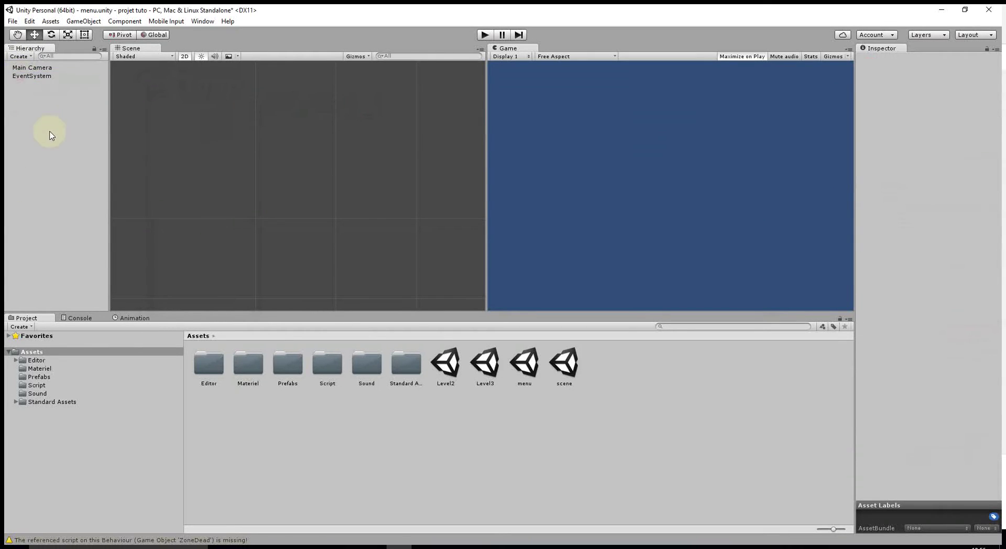
Step: Add a new UI Text element along with its Canvas
{"action": "left_click", "coordinate": [83, 21]}
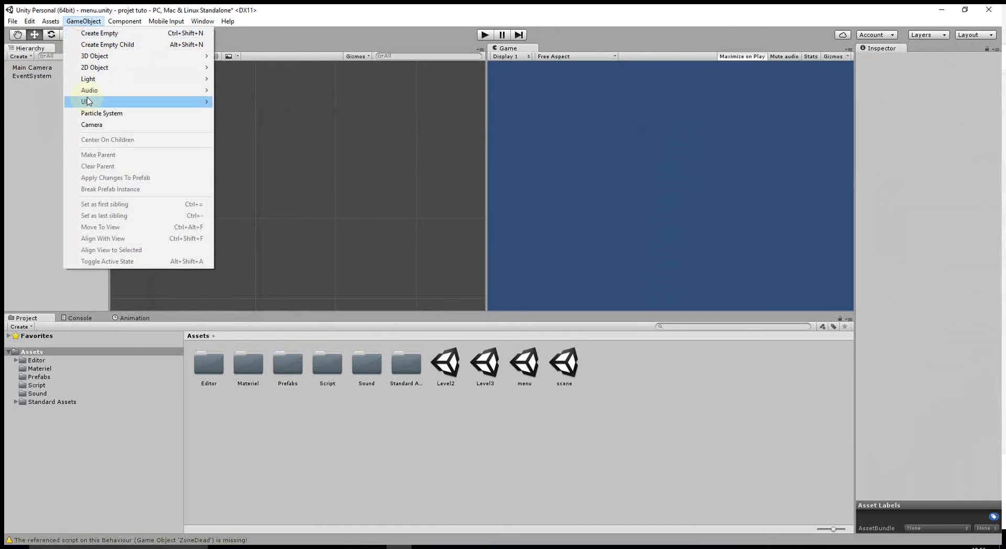
{"action": "left_click", "coordinate": [237, 103]}
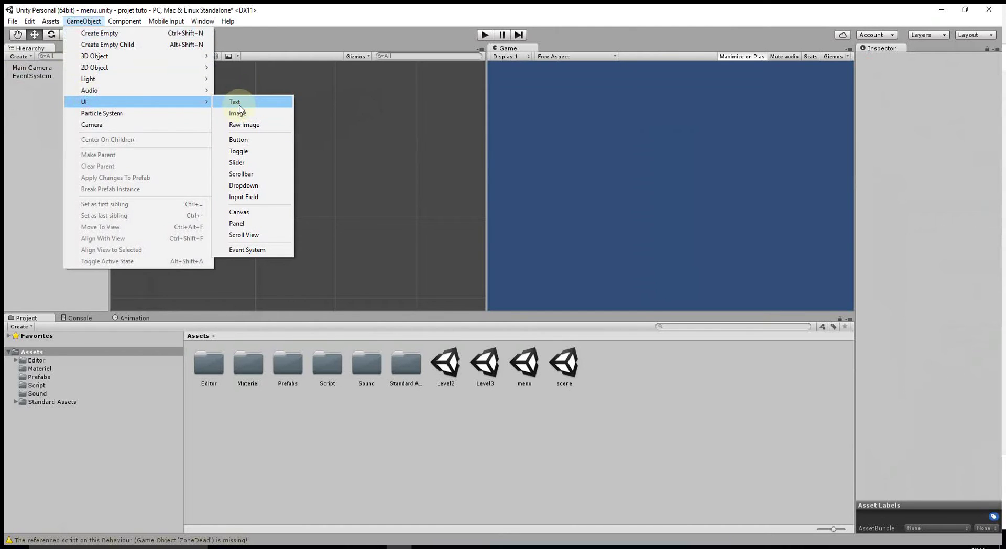
{"action": "left_click", "coordinate": [239, 103]}
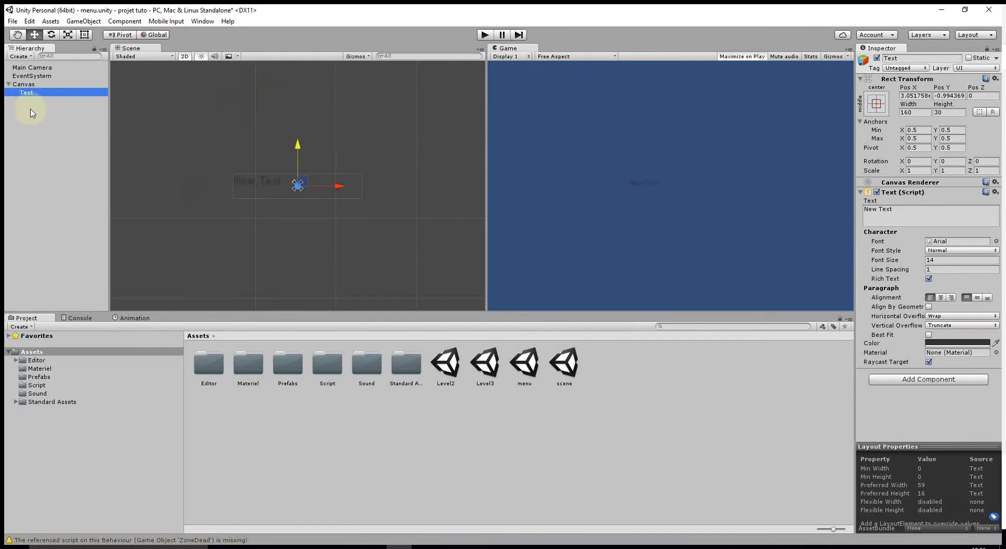
Step: Replace 'New Text' with 'Mon premier Jeu UNITY', fixing typos and deleting 'Sous'
{"action": "left_click", "coordinate": [903, 213]}
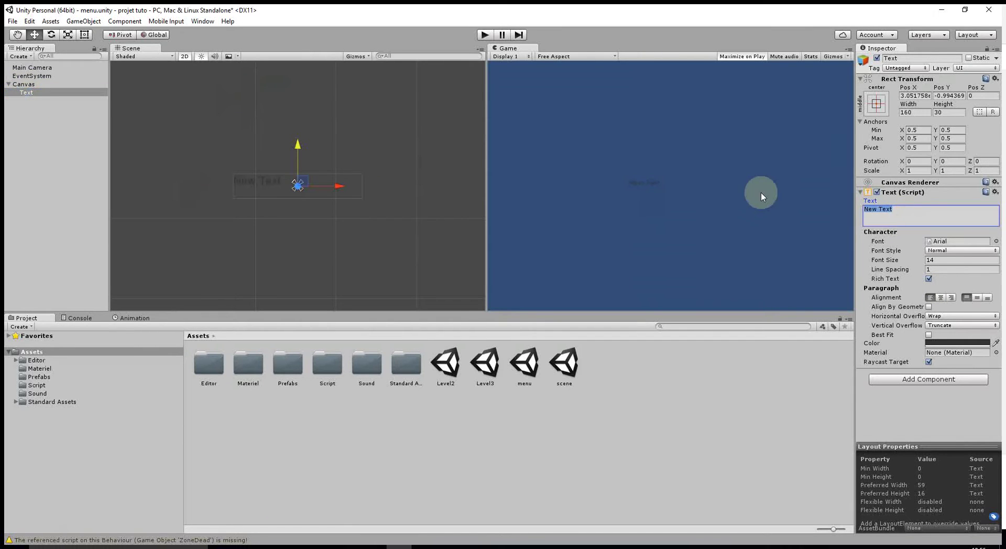
{"action": "type", "text": "Titre"}
{"action": "type", "text": " du"}
{"action": "type", "text": "Jeu"}
{"action": "type", "text": "Mo"}
{"action": "type", "text": "Jeu"}
{"action": "type", "text": "Sous UNity"}
{"action": "double_click", "coordinate": [940, 209]}
{"action": "type", "text": "UN"}
{"action": "double_click", "coordinate": [922, 209]}
{"action": "key", "text": "BackSpace"}
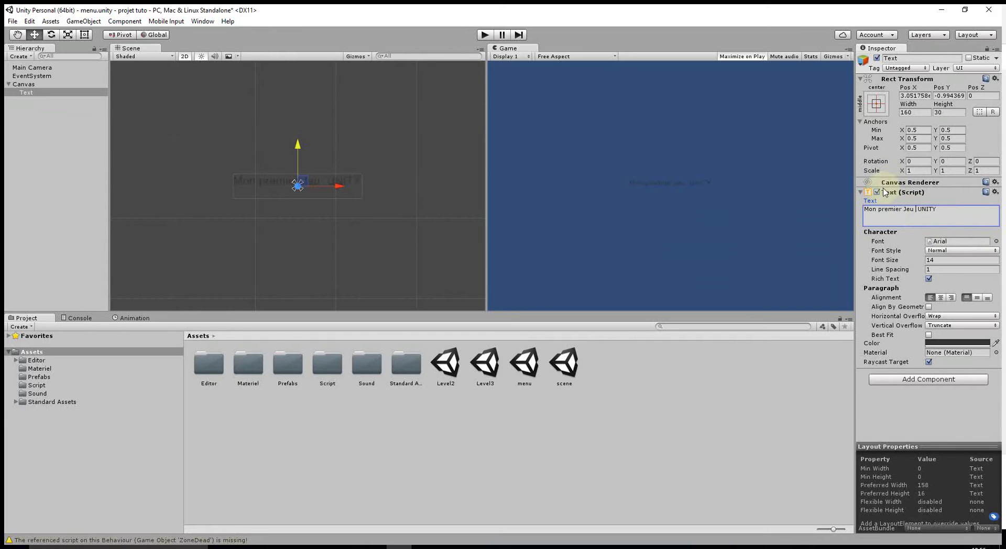
{"action": "left_click", "coordinate": [955, 343]}
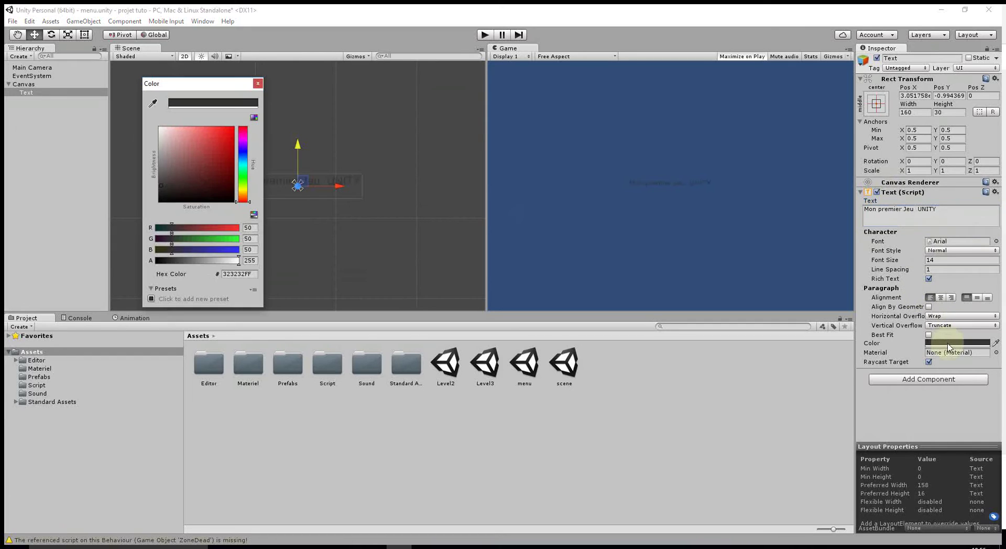
Step: Change the title colour to a bright yellow-green
{"action": "left_click", "coordinate": [244, 136]}
{"action": "left_click_drag", "start_coordinate": [244, 136], "coordinate": [244, 186]}
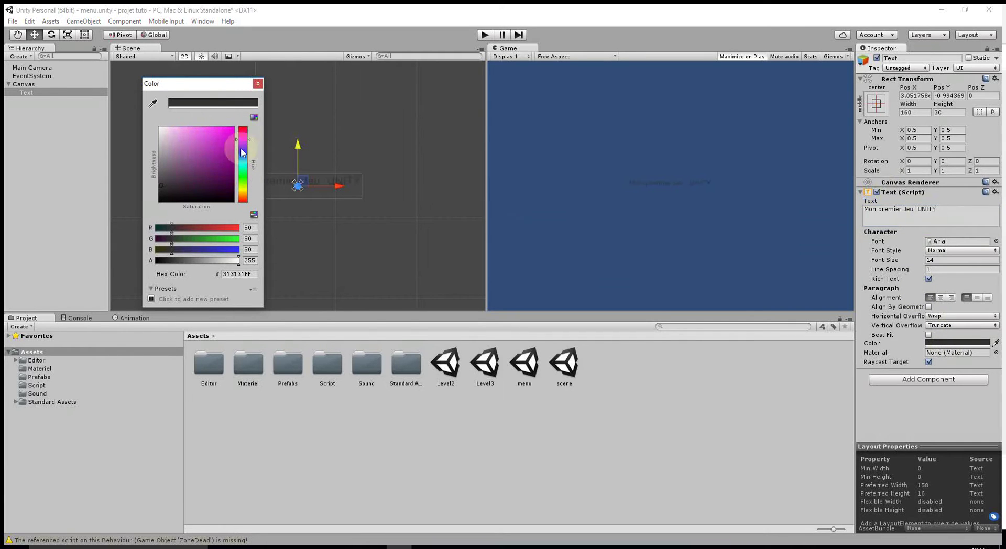
{"action": "left_click", "coordinate": [221, 158]}
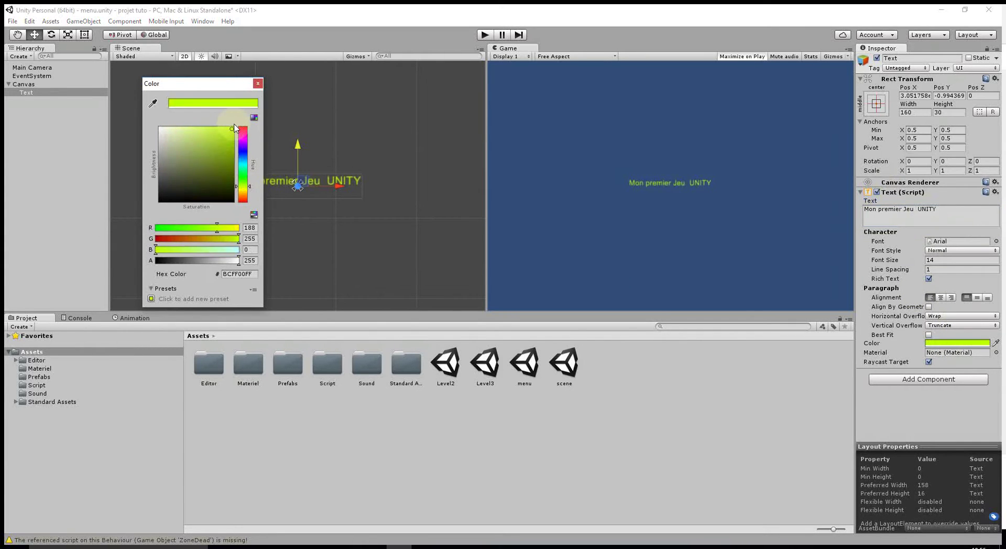
{"action": "left_click", "coordinate": [258, 83]}
Step: Set the title's font size to 25
{"action": "left_click", "coordinate": [910, 260]}
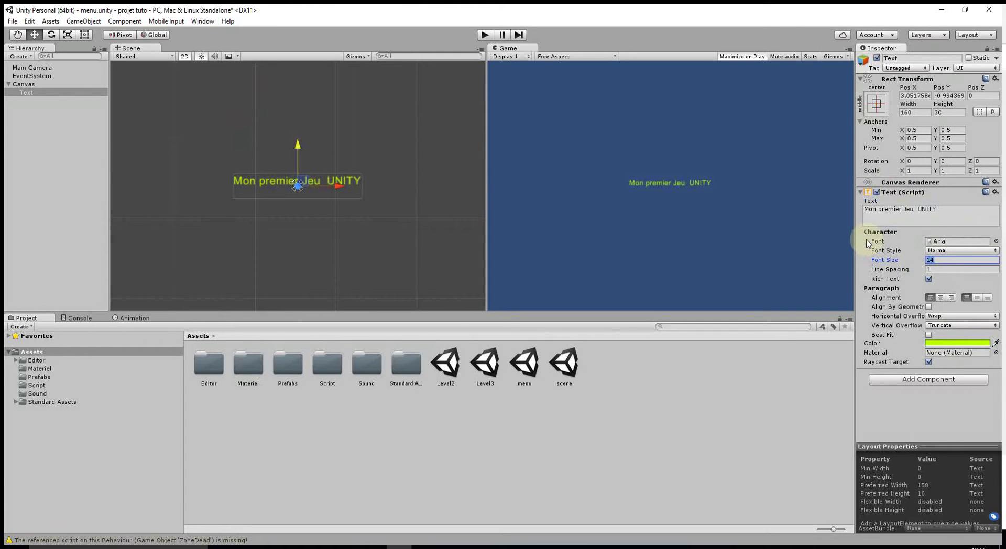
{"action": "type", "text": "25"}
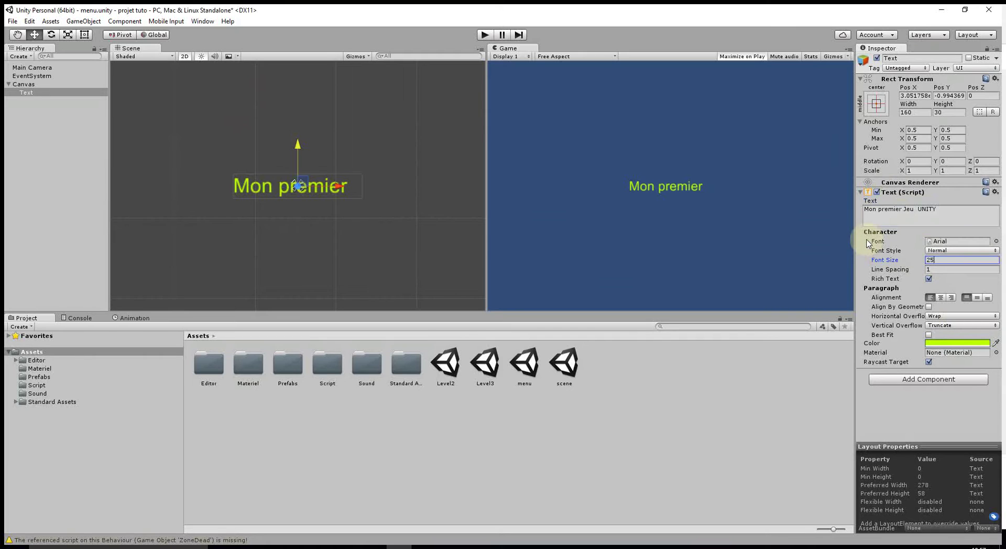
{"action": "key", "text": "BackSpace"}
{"action": "key", "text": "BackSpace"}
{"action": "type", "text": "26"}
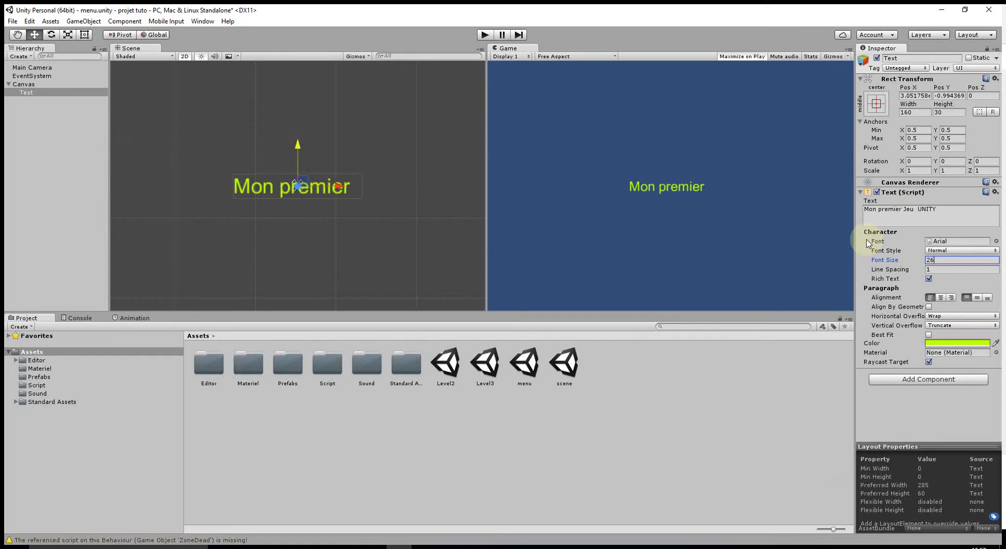
{"action": "key", "text": "BackSpace"}
{"action": "key", "text": "BackSpace"}
{"action": "type", "text": "2"}
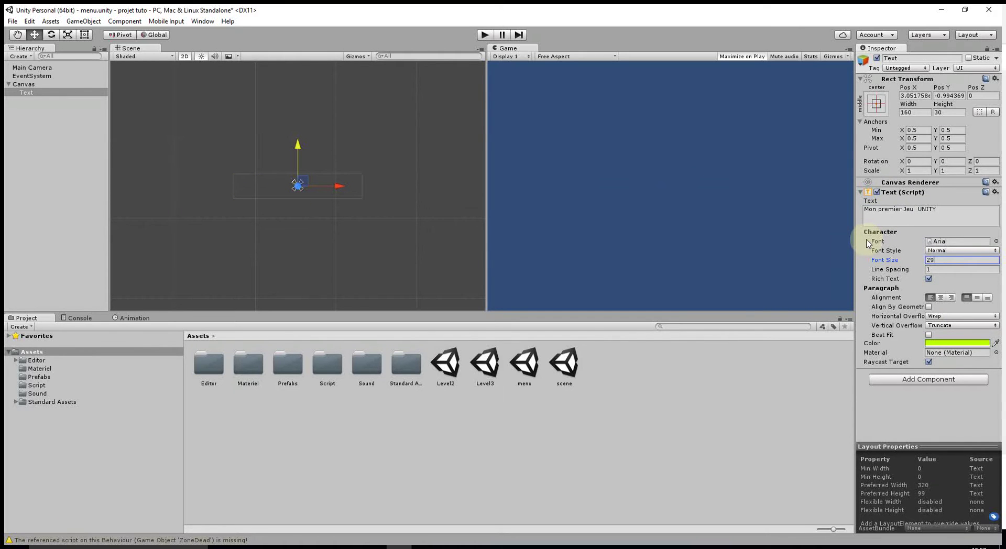
{"action": "key", "text": "BackSpace"}
{"action": "type", "text": "5"}
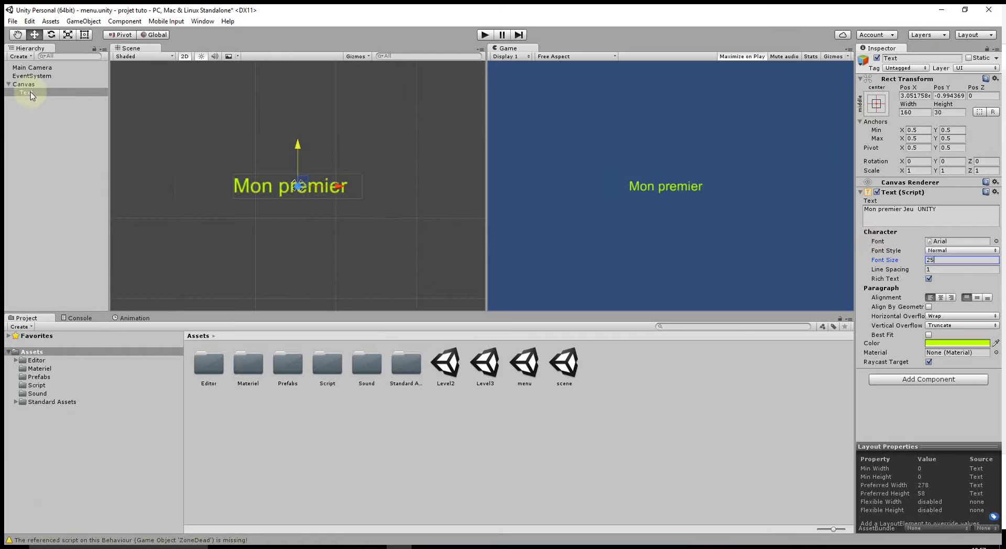
Step: Enlarge the title box to about 318.5 by 74 and centre the text both ways
{"action": "left_click", "coordinate": [67, 34]}
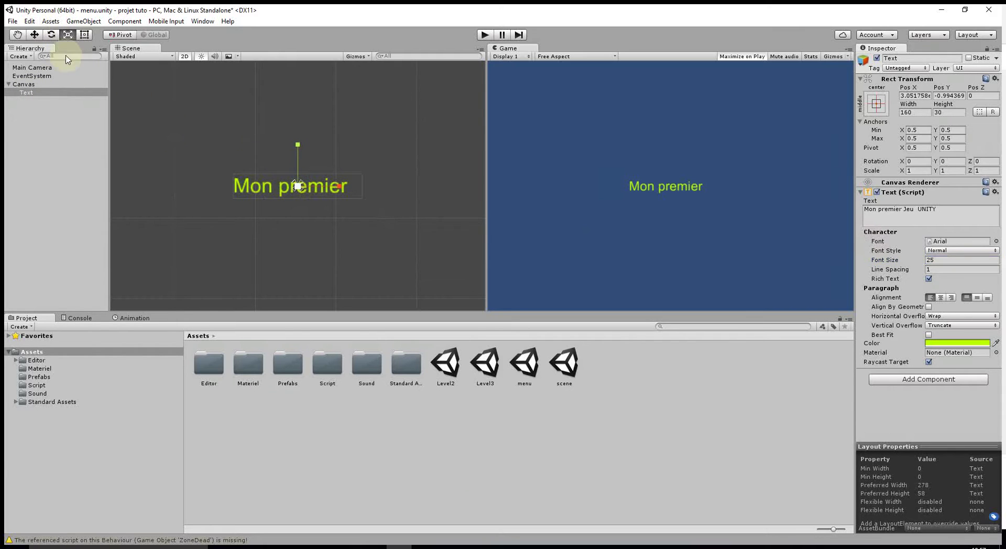
{"action": "left_click", "coordinate": [85, 35]}
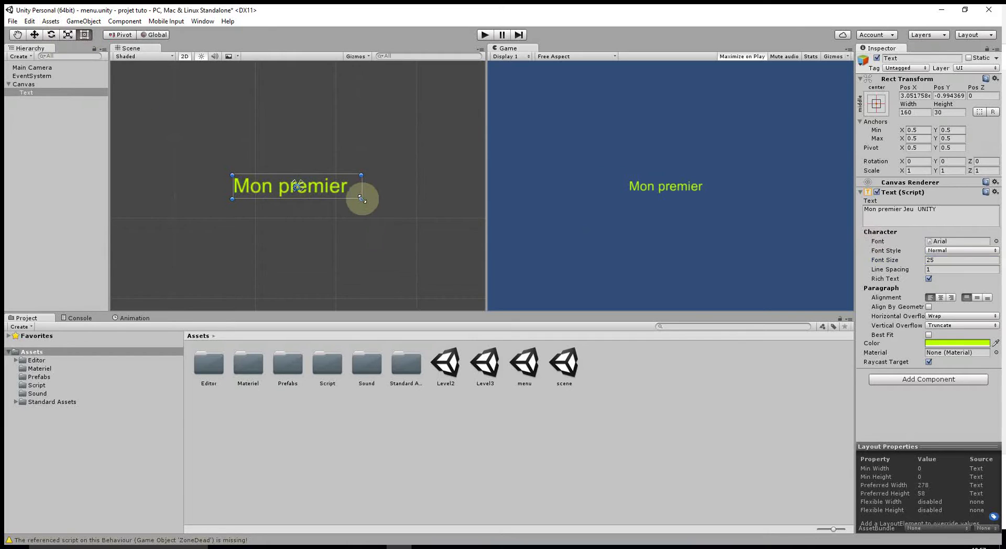
{"action": "left_click_drag", "start_coordinate": [361, 199], "coordinate": [452, 198]}
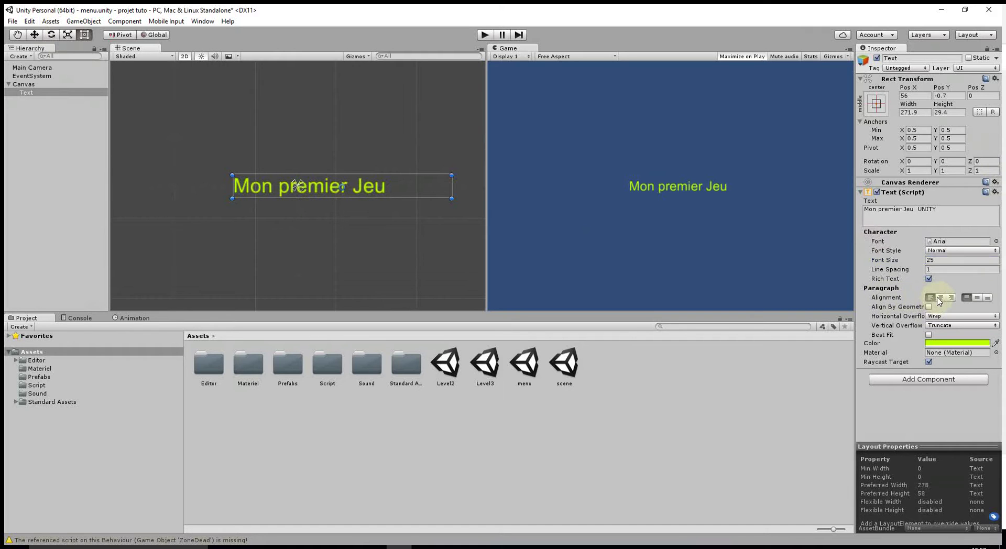
{"action": "left_click", "coordinate": [940, 298]}
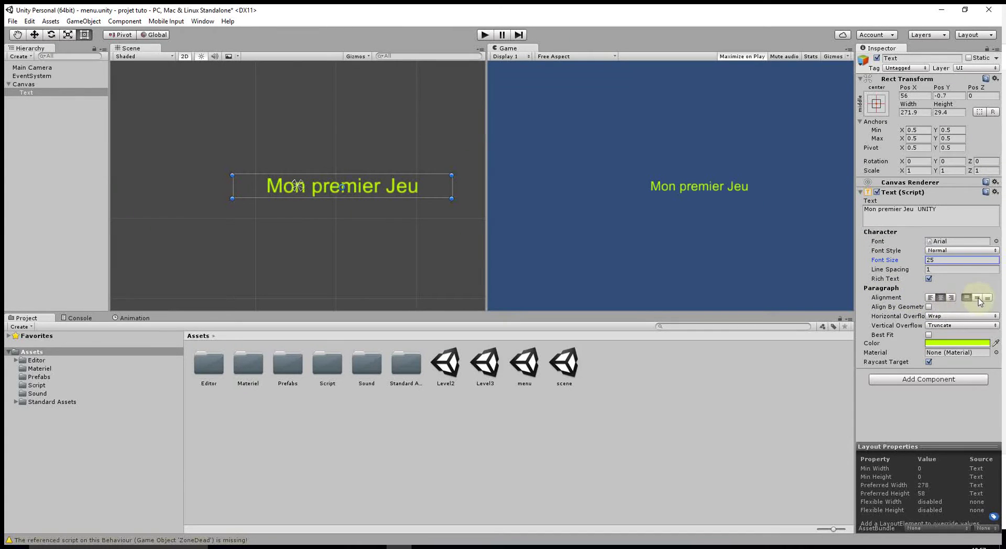
{"action": "left_click_drag", "start_coordinate": [451, 198], "coordinate": [478, 238]}
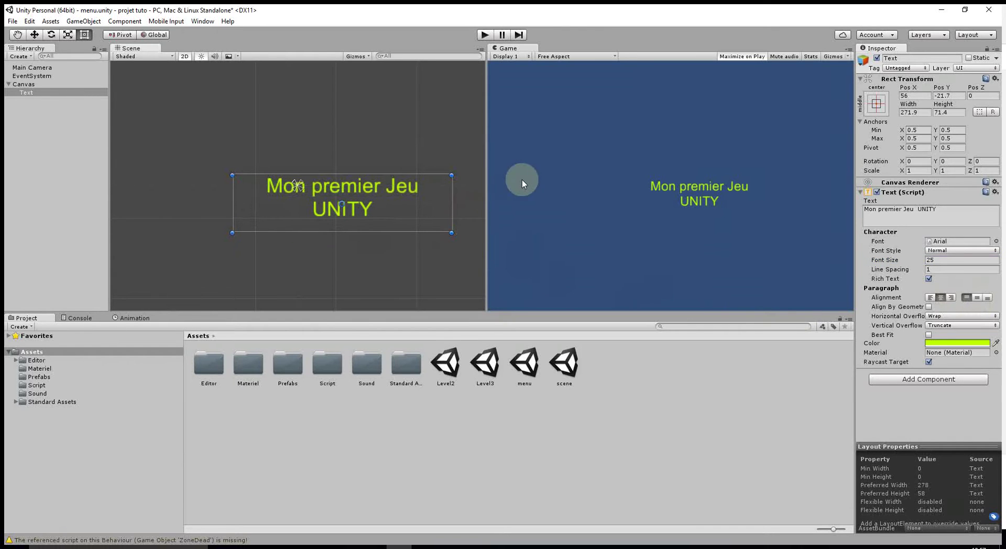
{"action": "left_click_drag", "start_coordinate": [449, 231], "coordinate": [488, 234]}
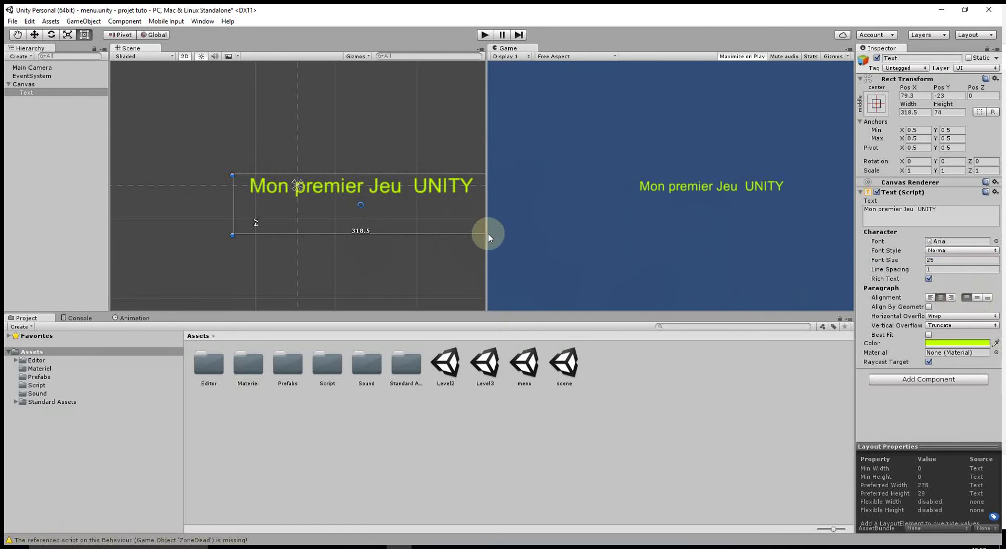
{"action": "left_click", "coordinate": [976, 298]}
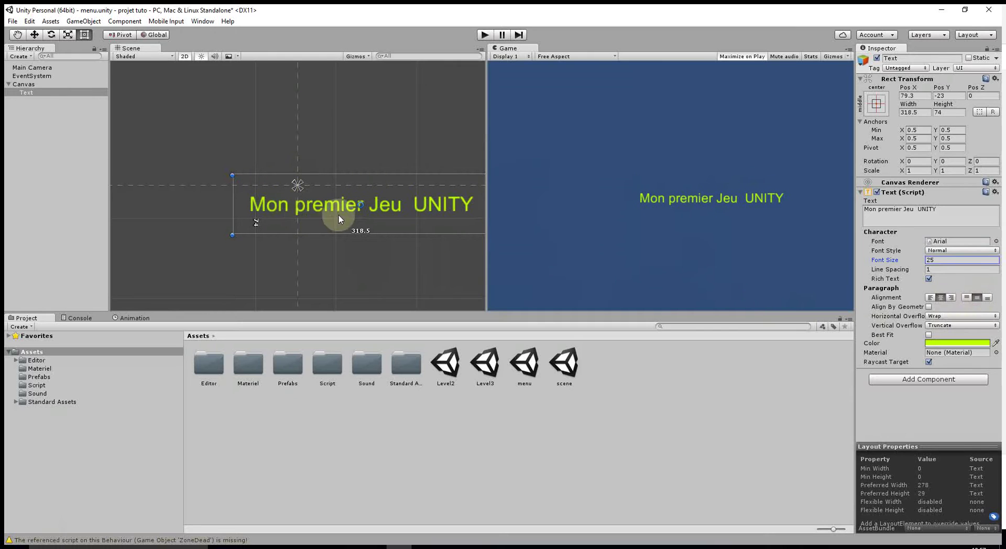
{"action": "left_click", "coordinate": [34, 37]}
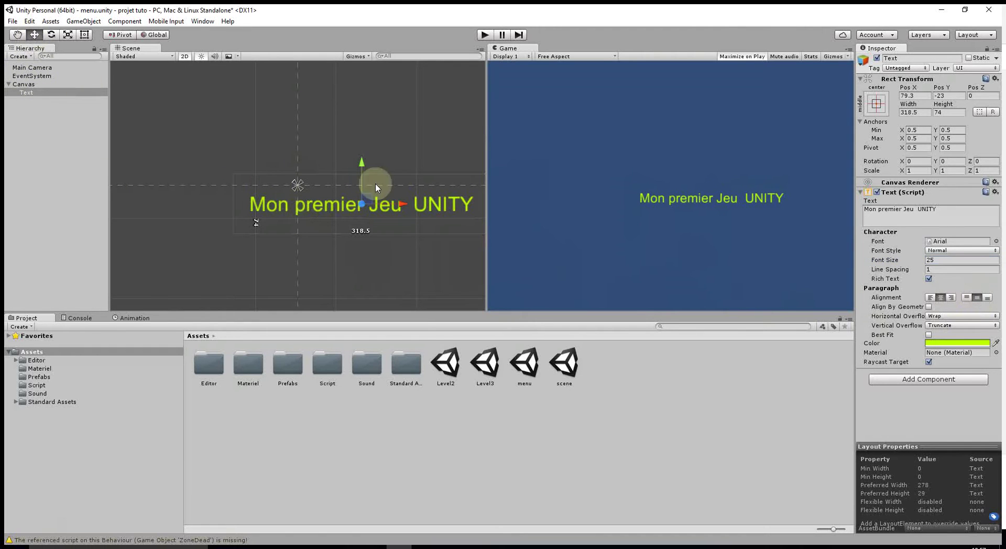
Step: Drag the title to the canvas top-left at Pos X -195, Pos Y 214 and widen the Game view
{"action": "mouse_move", "coordinate": [363, 168]}
{"action": "left_mouse_down"}
{"action": "mouse_move", "coordinate": [359, 155]}
{"action": "mouse_move", "coordinate": [328, 169]}
{"action": "left_mouse_up"}
{"action": "scroll", "coordinate": [345, 199], "scroll_direction": "down", "scroll_amount": 5}
{"action": "left_click_drag", "start_coordinate": [297, 126], "coordinate": [296, 86]}
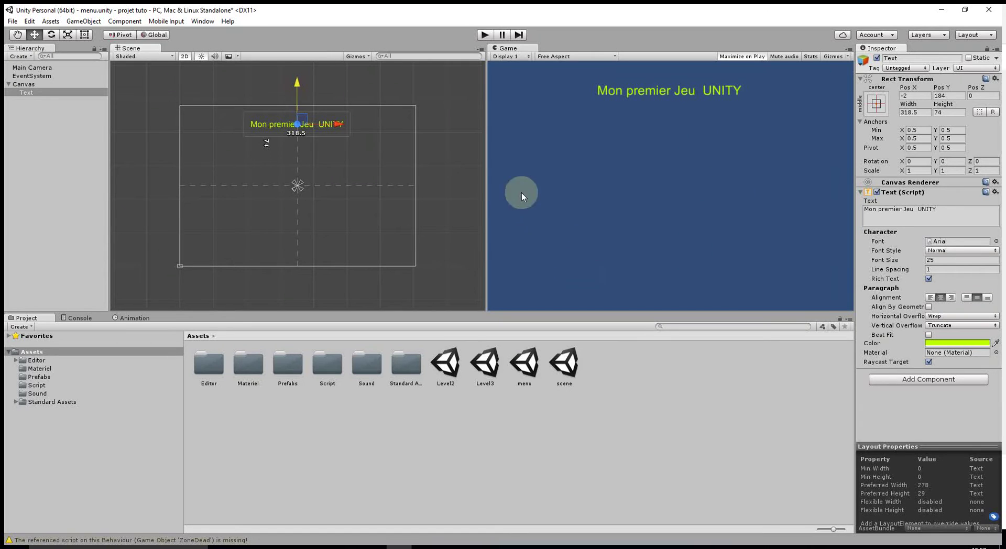
{"action": "mouse_move", "coordinate": [486, 195]}
{"action": "left_mouse_down"}
{"action": "mouse_move", "coordinate": [372, 185]}
{"action": "mouse_move", "coordinate": [747, 184]}
{"action": "mouse_move", "coordinate": [370, 199]}
{"action": "mouse_move", "coordinate": [477, 200]}
{"action": "left_mouse_up"}
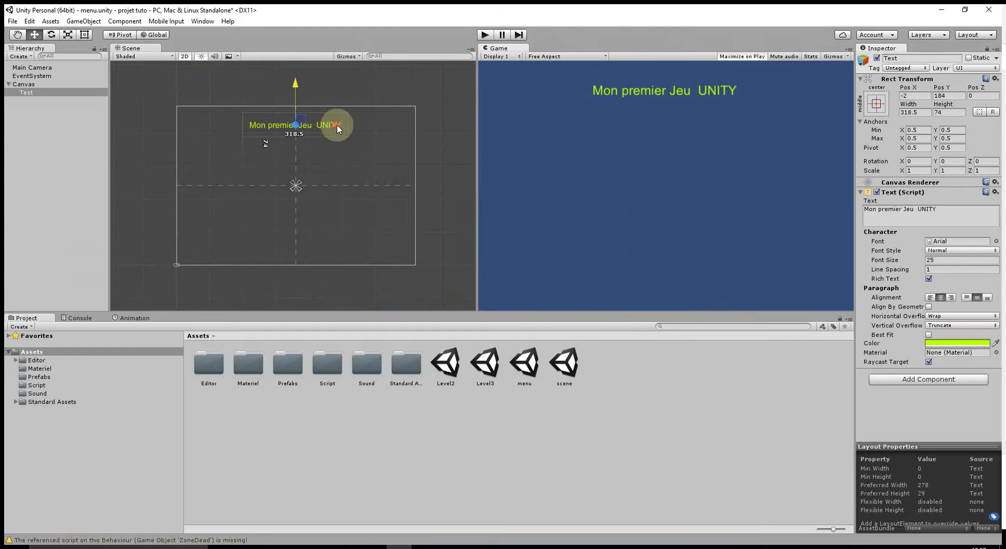
{"action": "left_click_drag", "start_coordinate": [338, 128], "coordinate": [273, 123]}
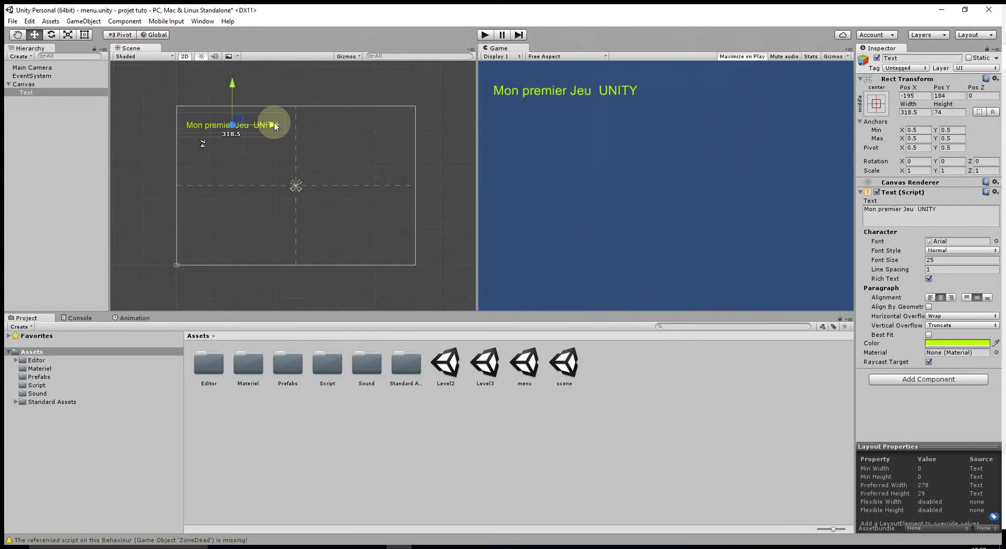
{"action": "left_click_drag", "start_coordinate": [233, 87], "coordinate": [233, 78]}
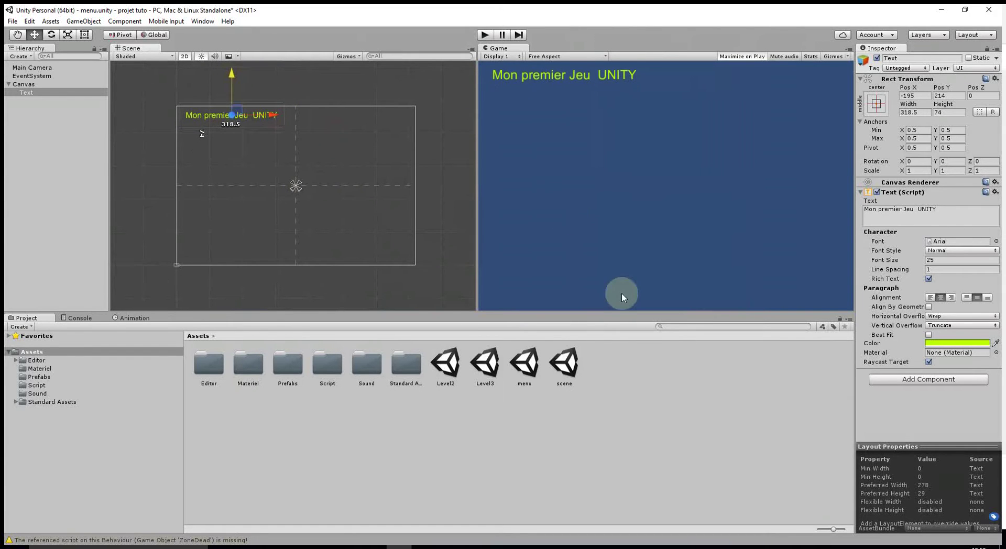
{"action": "mouse_move", "coordinate": [476, 265]}
{"action": "left_mouse_down"}
{"action": "mouse_move", "coordinate": [140, 268]}
{"action": "mouse_move", "coordinate": [469, 252]}
{"action": "left_mouse_up"}
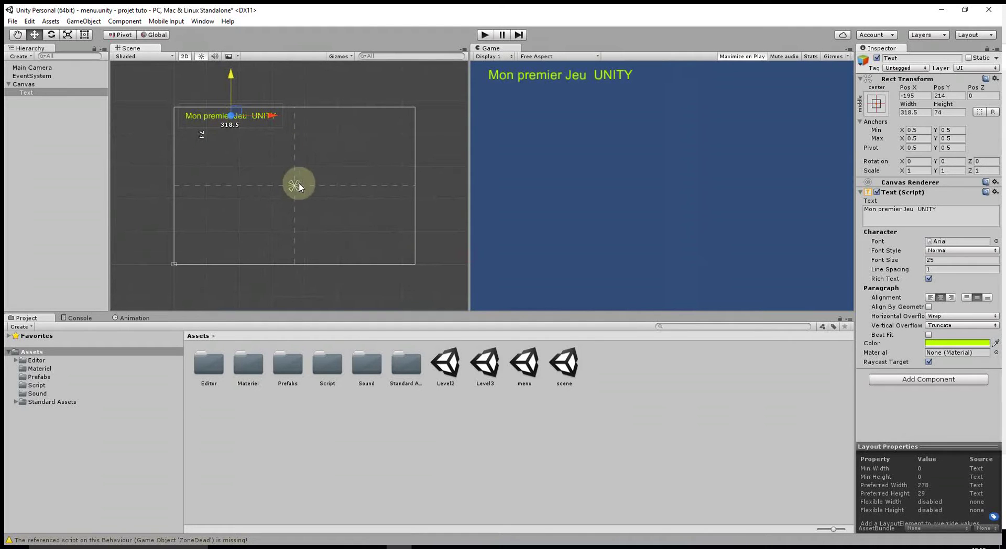
Step: Anchor the title to the canvas's top-left corner and preview the menu in Play mode
{"action": "left_click", "coordinate": [876, 105]}
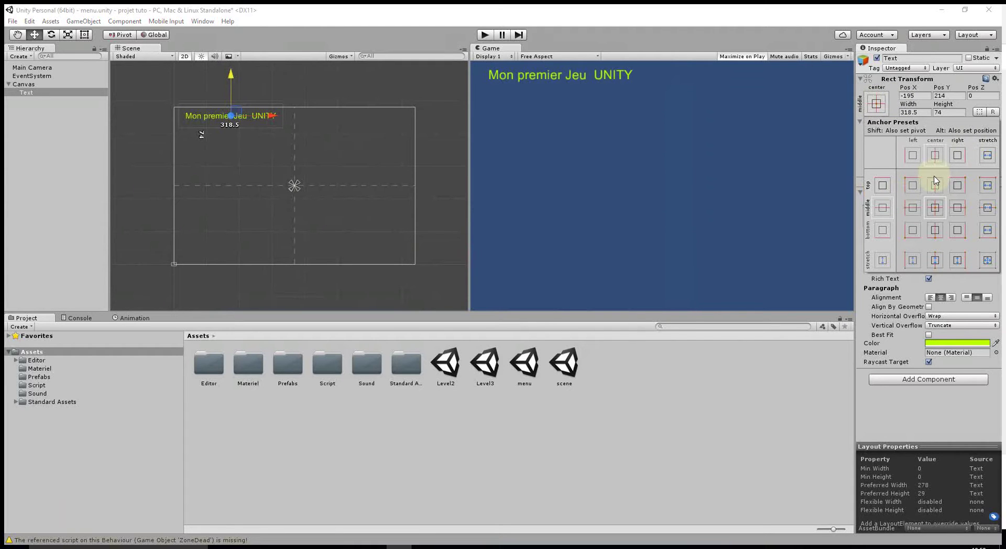
{"action": "left_click", "coordinate": [912, 186]}
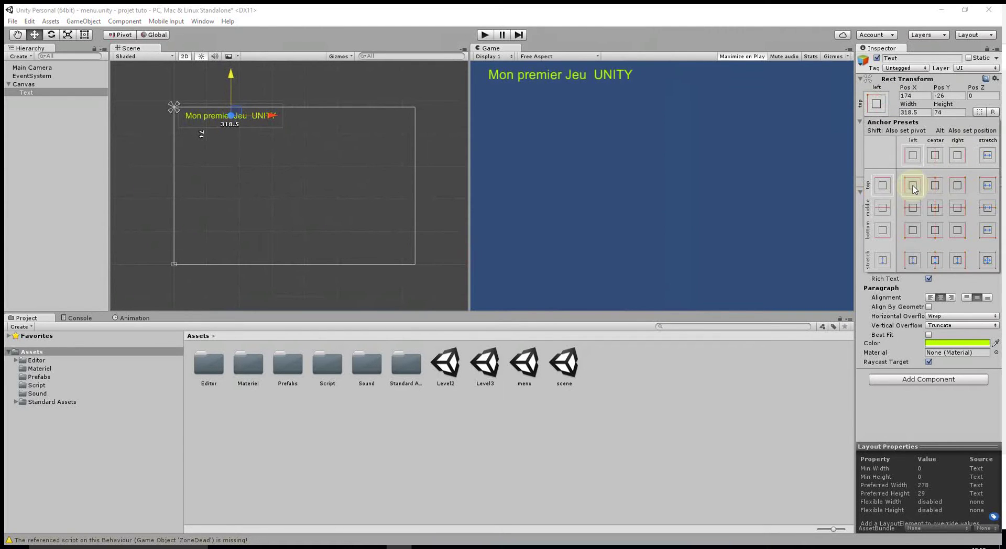
{"action": "left_click", "coordinate": [468, 182]}
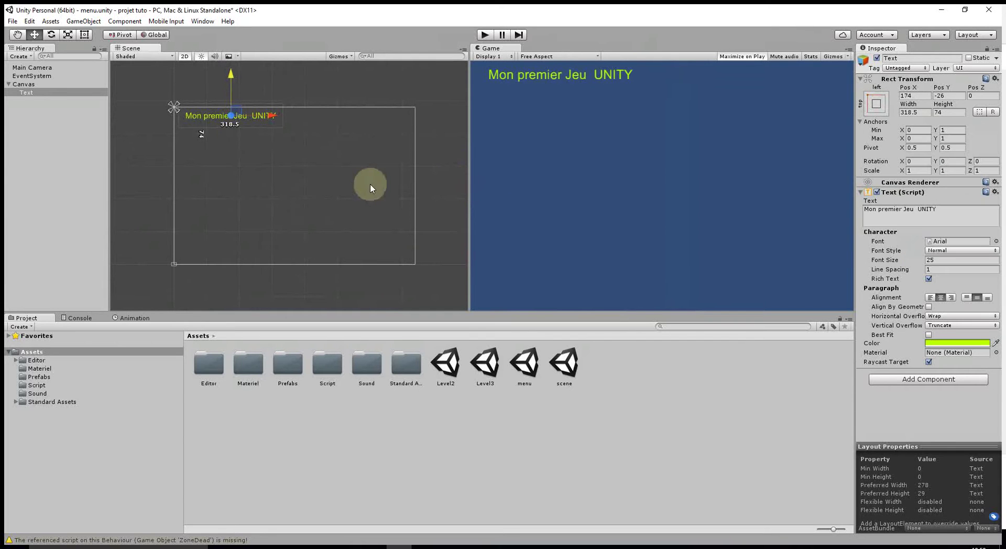
{"action": "mouse_move", "coordinate": [468, 200]}
{"action": "left_mouse_down"}
{"action": "mouse_move", "coordinate": [654, 198]}
{"action": "mouse_move", "coordinate": [511, 193]}
{"action": "left_mouse_up"}
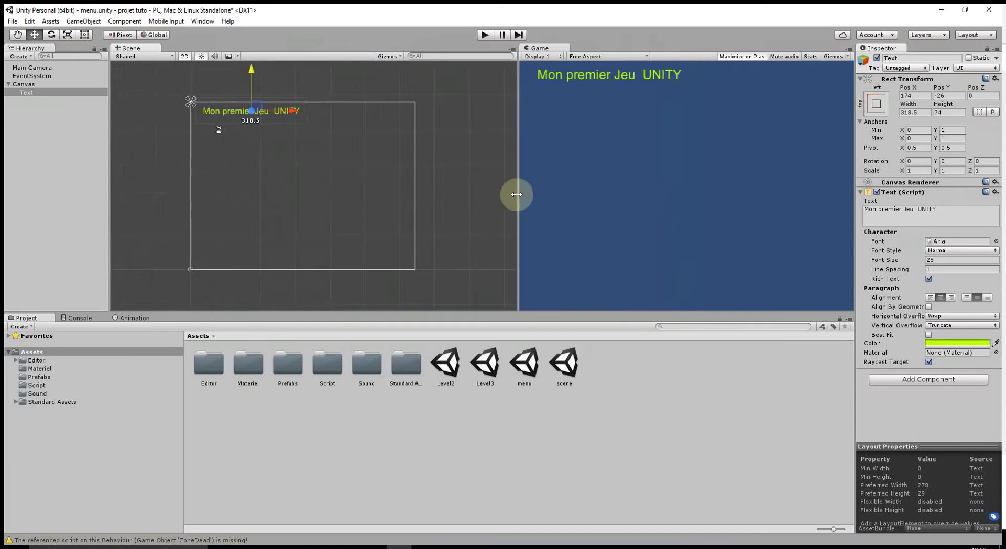
{"action": "left_click", "coordinate": [481, 35]}
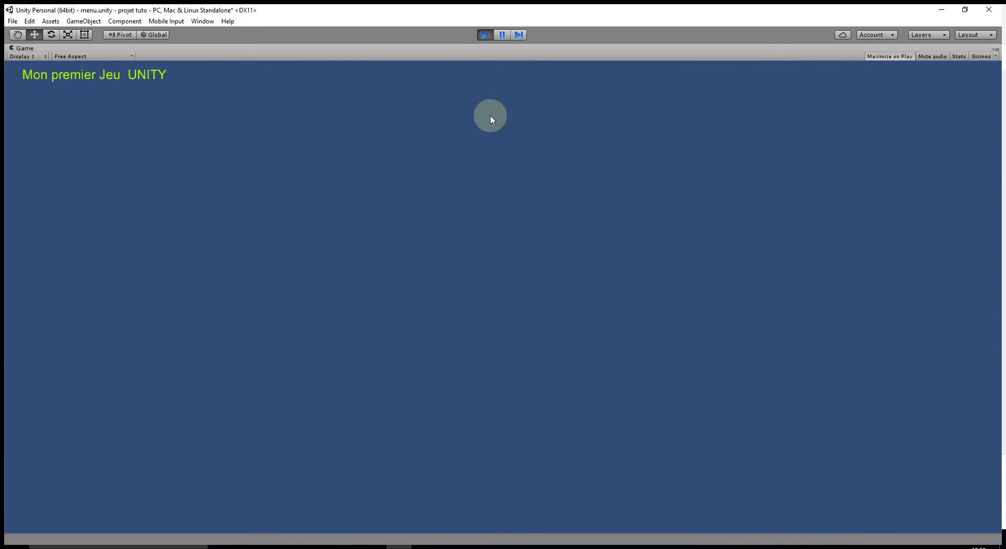
{"action": "left_click", "coordinate": [485, 34]}
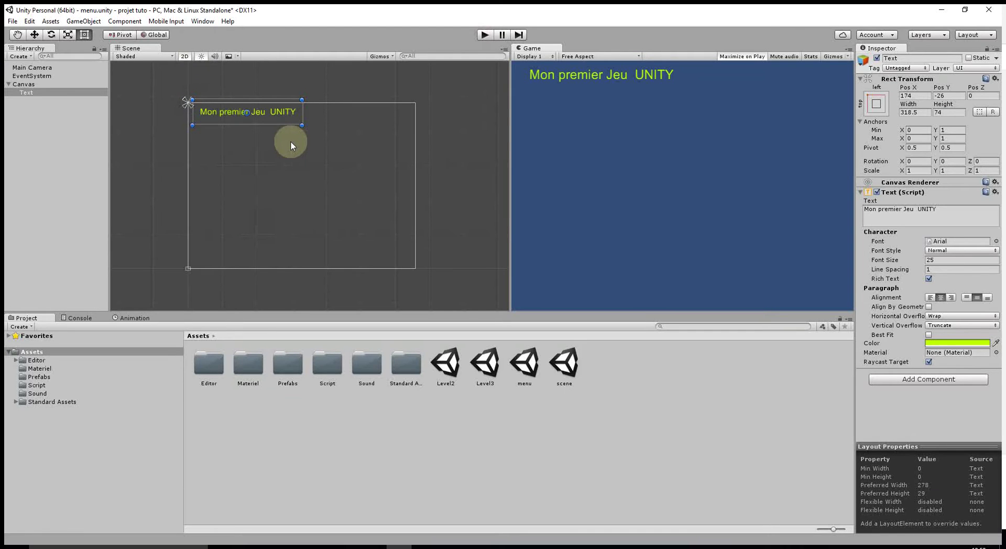
Step: Change the title's anchor preset to top-centre
{"action": "left_click", "coordinate": [875, 104]}
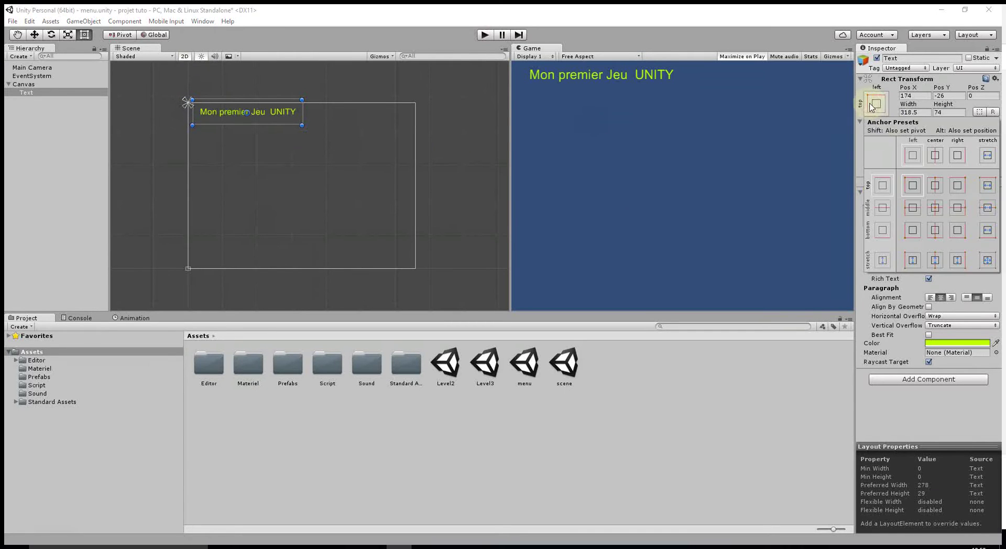
{"action": "left_click", "coordinate": [934, 186]}
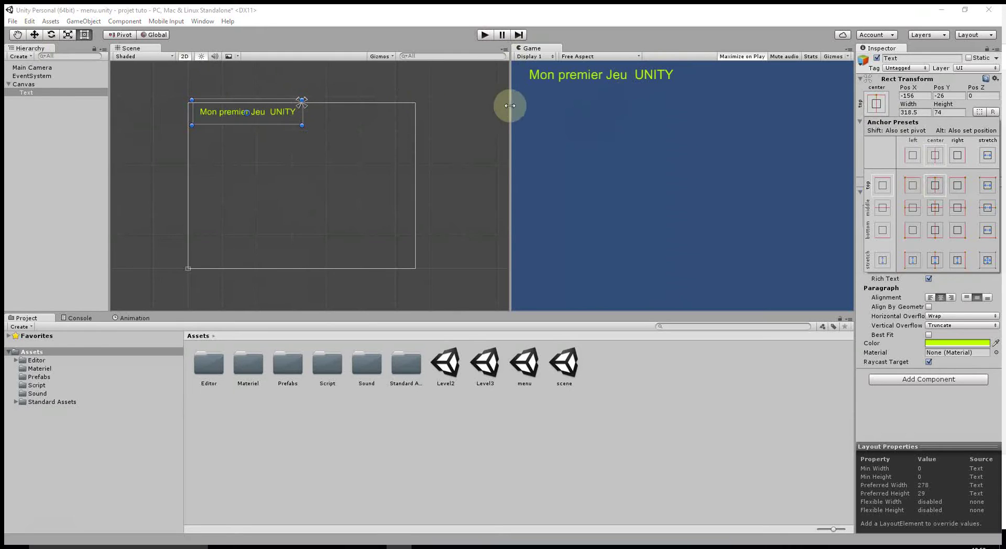
{"action": "left_click", "coordinate": [469, 106]}
{"action": "left_click_drag", "start_coordinate": [508, 118], "coordinate": [512, 116]}
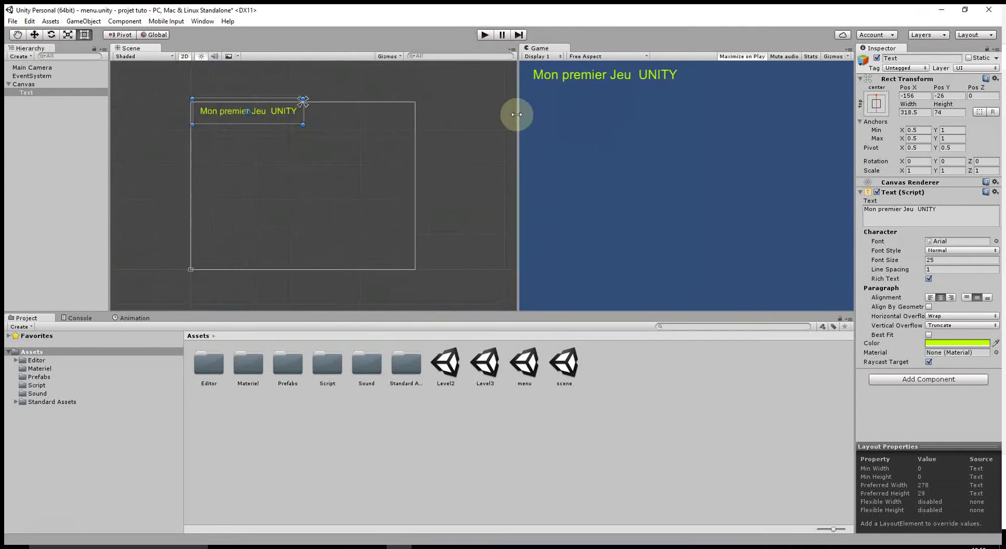
{"action": "left_click", "coordinate": [34, 35]}
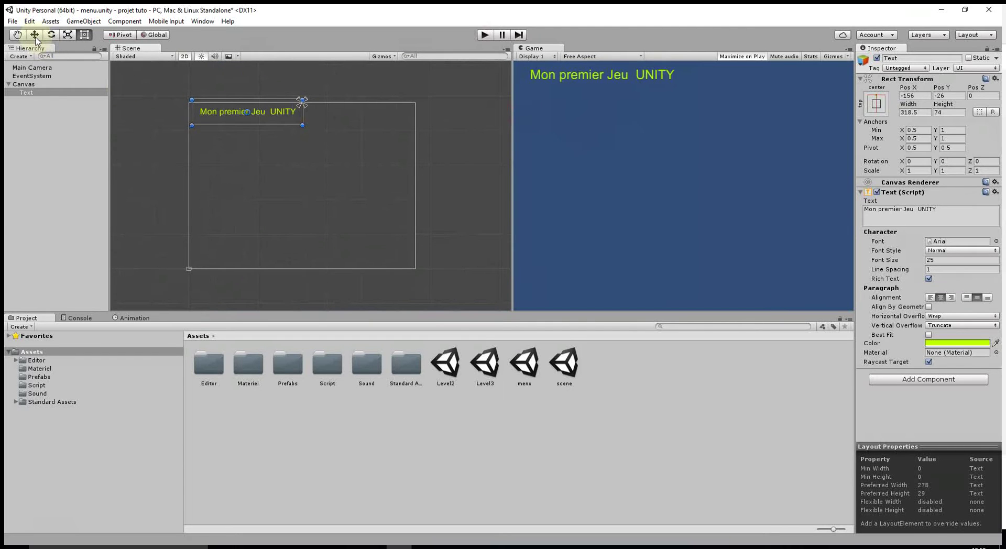
Step: Centre the title horizontally at Pos X -1 and rename its object to Titre
{"action": "left_click_drag", "start_coordinate": [287, 112], "coordinate": [342, 112]}
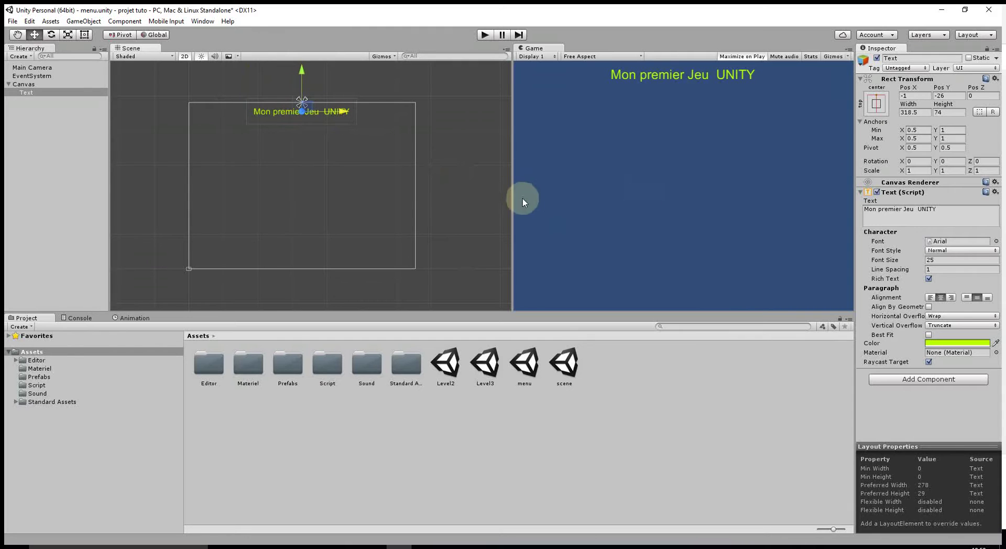
{"action": "mouse_move", "coordinate": [509, 201]}
{"action": "left_mouse_down"}
{"action": "mouse_move", "coordinate": [377, 192]}
{"action": "mouse_move", "coordinate": [476, 178]}
{"action": "left_mouse_up"}
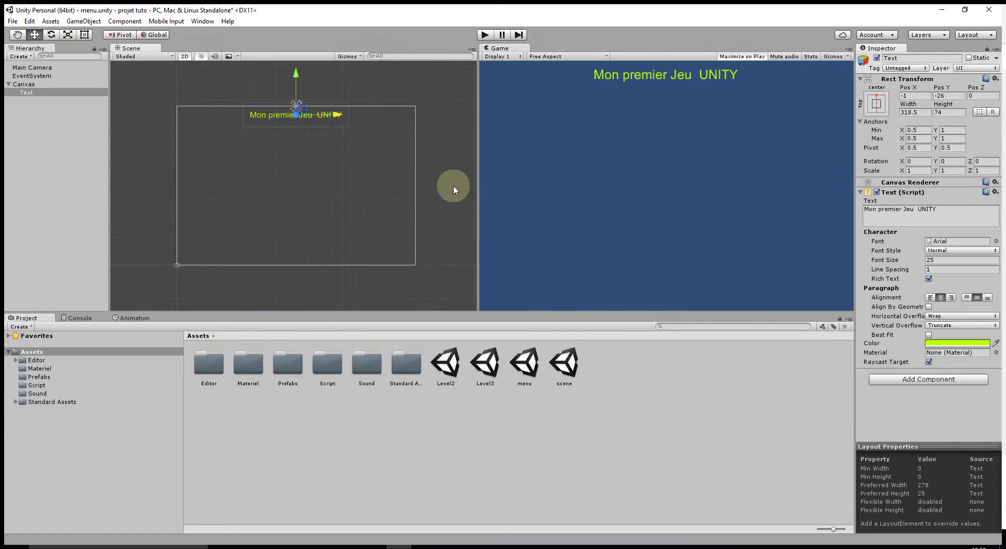
{"action": "right_click", "coordinate": [23, 93]}
{"action": "left_click", "coordinate": [44, 126]}
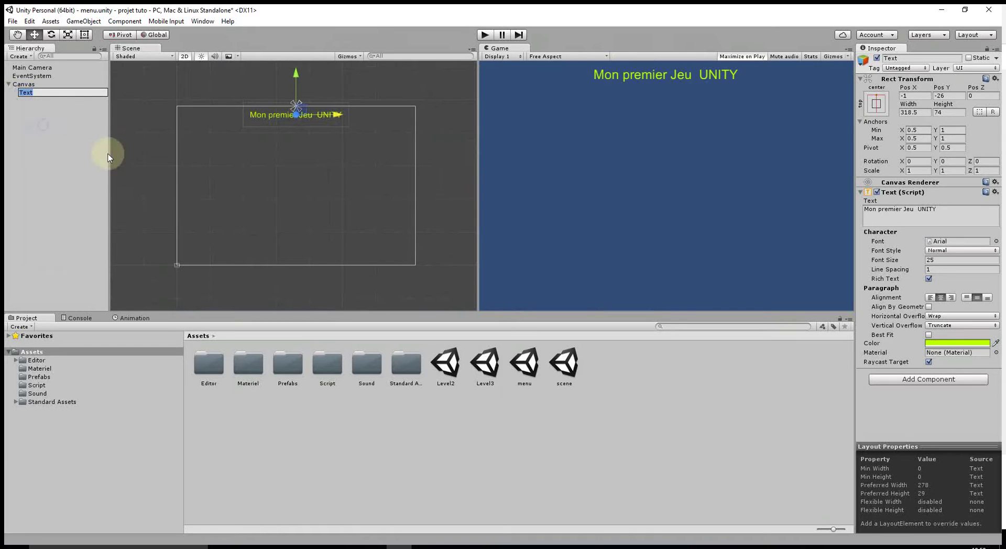
{"action": "key", "text": "Return"}
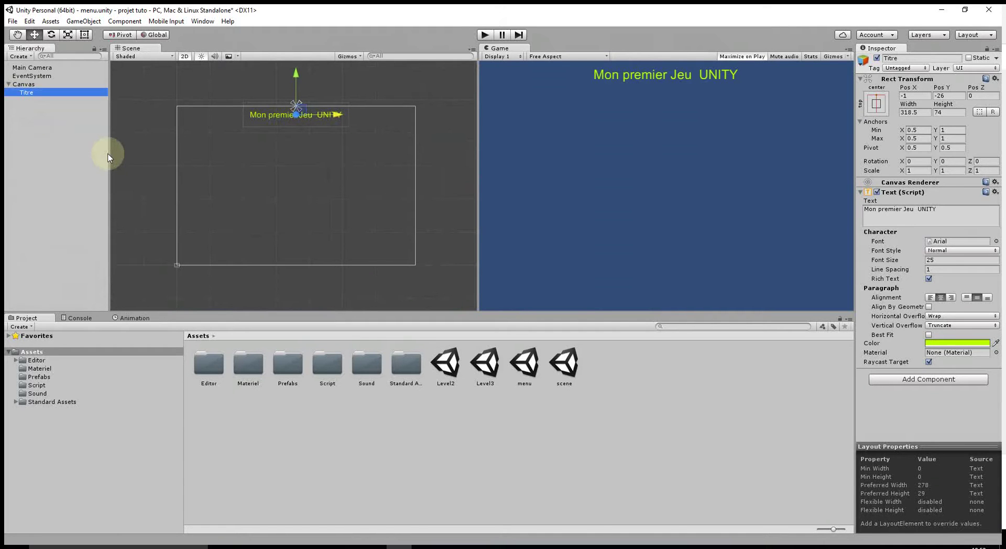
{"action": "right_click", "coordinate": [23, 86]}
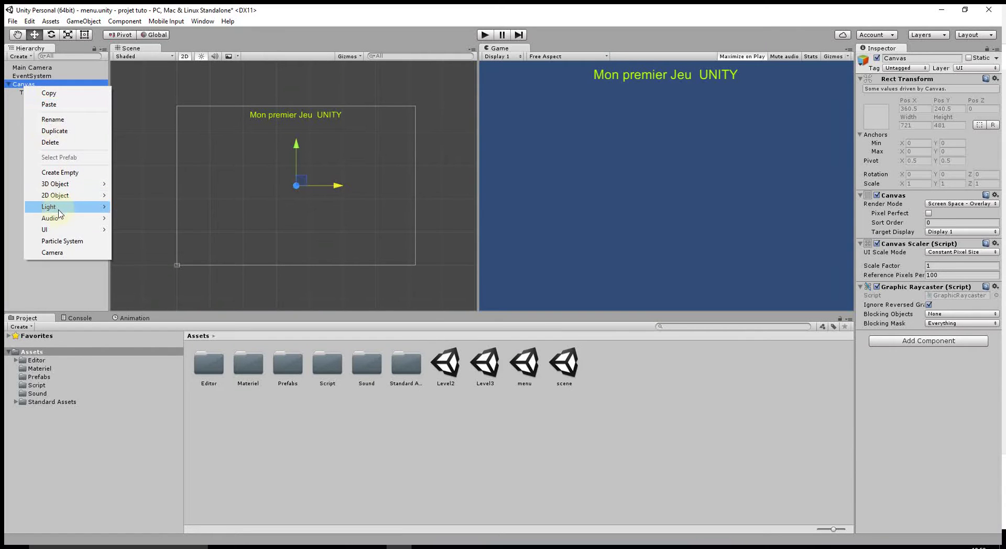
Step: Add a UI Image under the Canvas using the ButtonThumbstick sprite
{"action": "mouse_move", "coordinate": [53, 207]}
{"action": "mouse_move", "coordinate": [52, 230]}
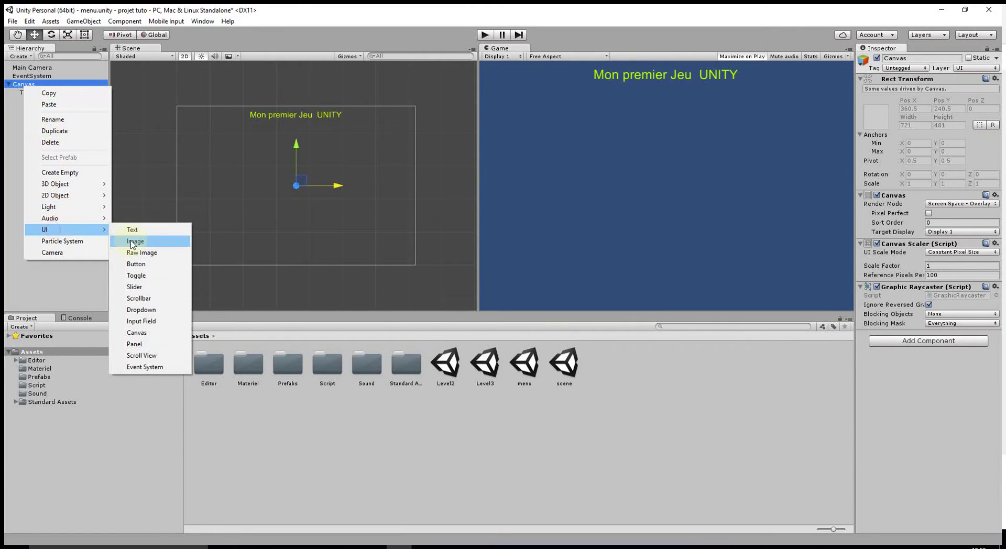
{"action": "left_click", "coordinate": [132, 241]}
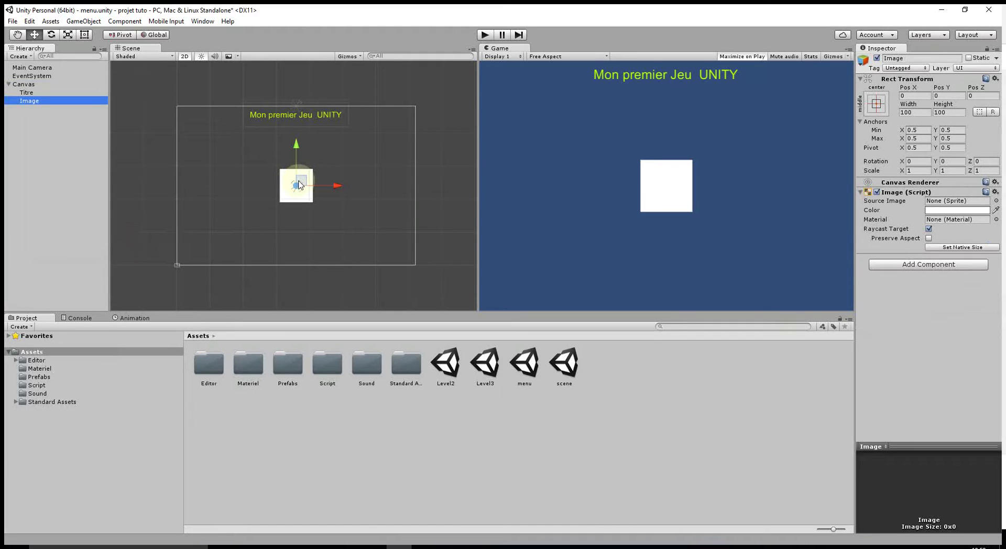
{"action": "left_click", "coordinate": [995, 201]}
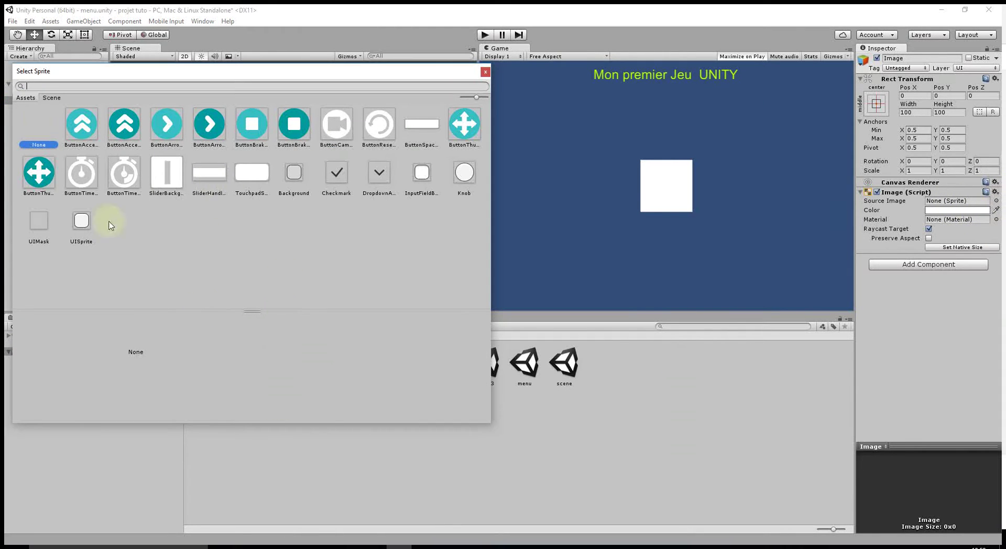
{"action": "double_click", "coordinate": [464, 124]}
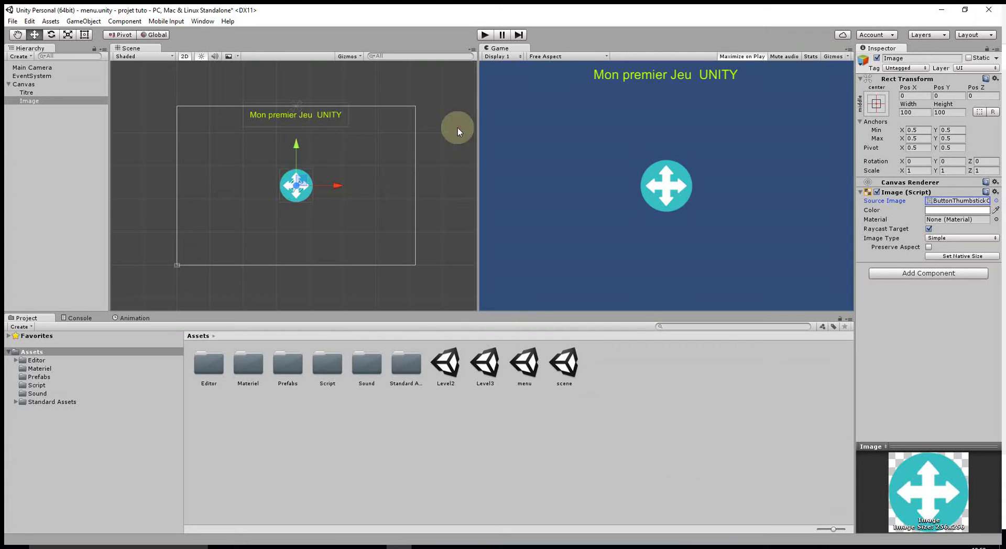
Step: Delete the trial image and drag the Canon prefab from Prefabs into the scene
{"action": "left_click_drag", "start_coordinate": [340, 187], "coordinate": [294, 196]}
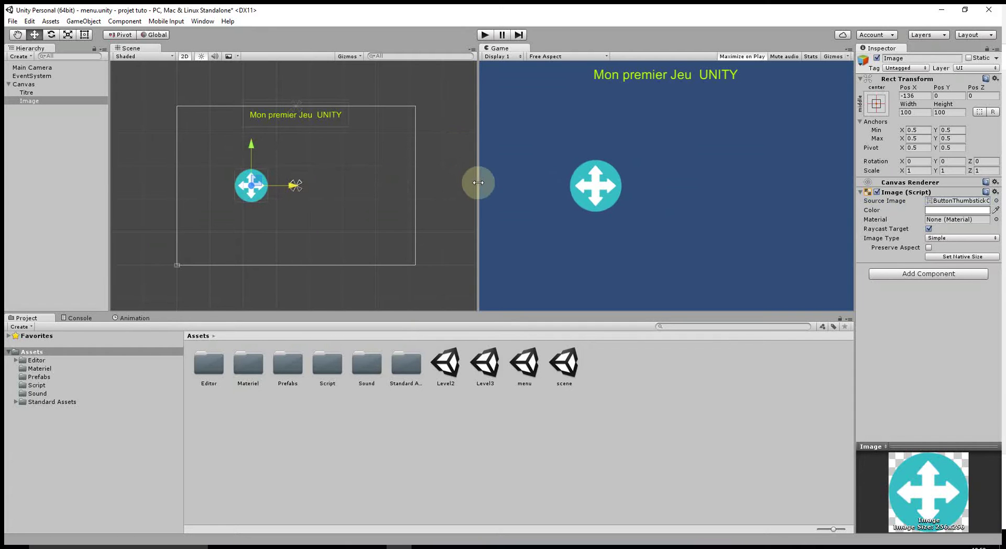
{"action": "left_click_drag", "start_coordinate": [478, 182], "coordinate": [475, 183]}
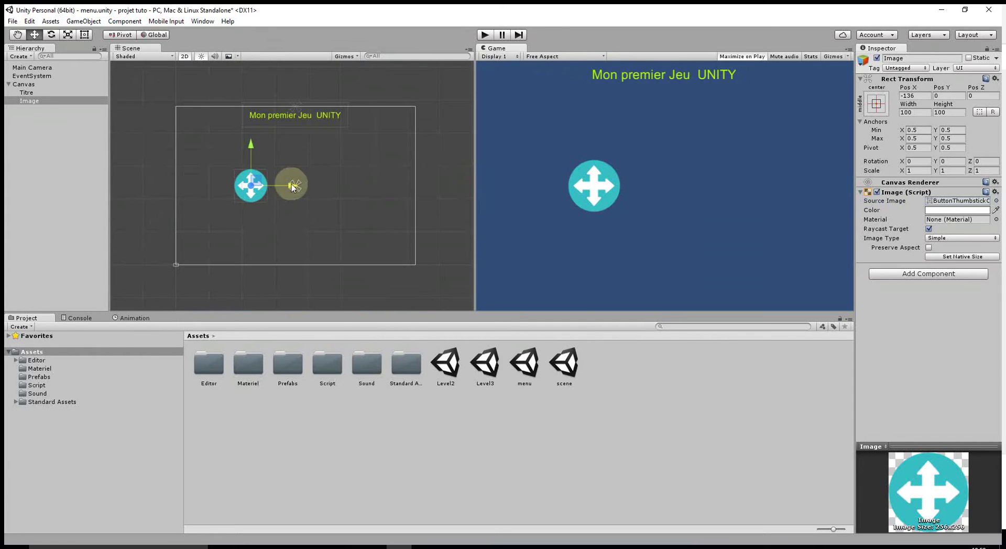
{"action": "left_click_drag", "start_coordinate": [291, 184], "coordinate": [340, 191]}
{"action": "mouse_move", "coordinate": [473, 233]}
{"action": "left_mouse_down"}
{"action": "mouse_move", "coordinate": [490, 234]}
{"action": "mouse_move", "coordinate": [440, 238]}
{"action": "left_mouse_up"}
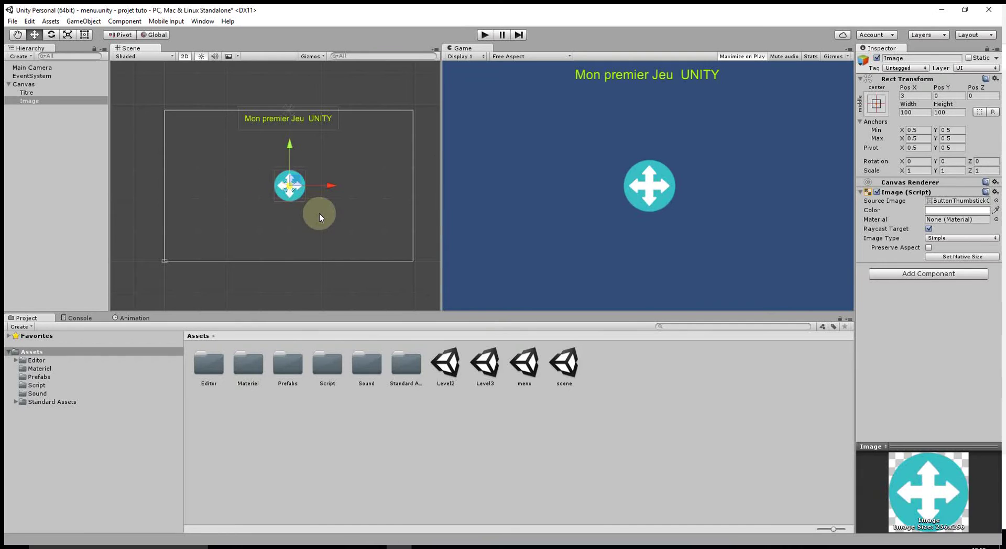
{"action": "key", "text": "Delete"}
{"action": "double_click", "coordinate": [289, 367]}
{"action": "mouse_move", "coordinate": [291, 371]}
{"action": "left_mouse_down"}
{"action": "mouse_move", "coordinate": [255, 230]}
{"action": "mouse_move", "coordinate": [228, 199]}
{"action": "left_mouse_up"}
Step: Frame the new Canon in 3D view and set its Position Z to 0
{"action": "left_click", "coordinate": [30, 76]}
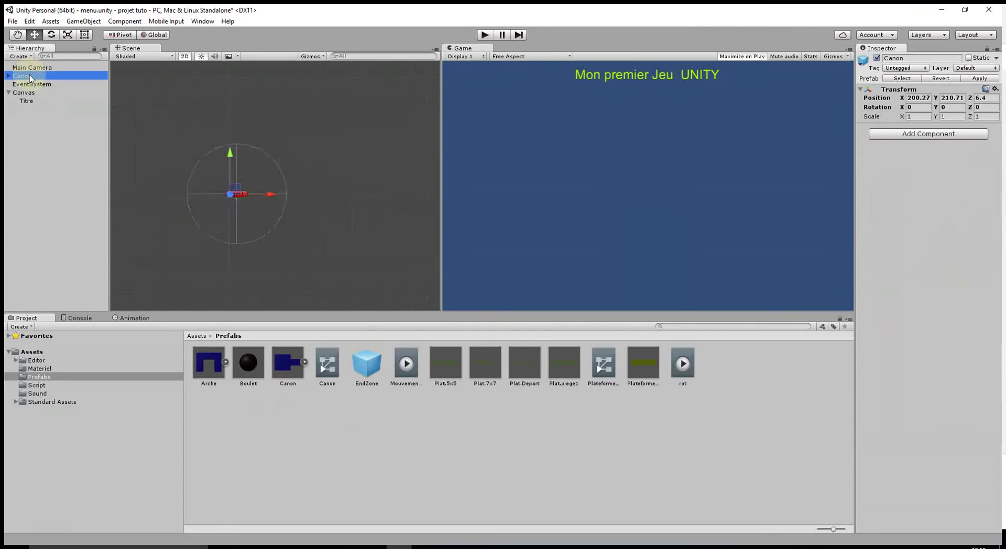
{"action": "double_click", "coordinate": [30, 77]}
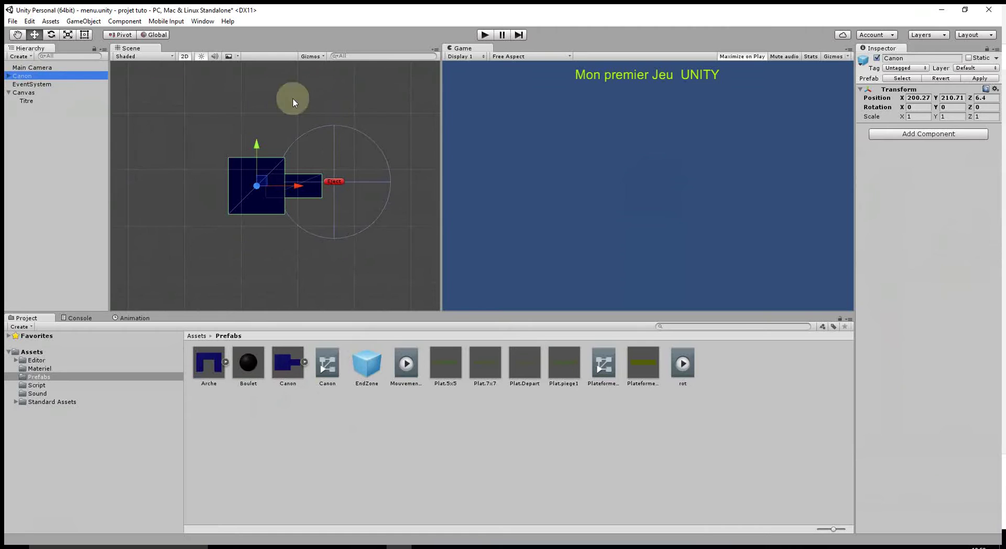
{"action": "left_click", "coordinate": [185, 56]}
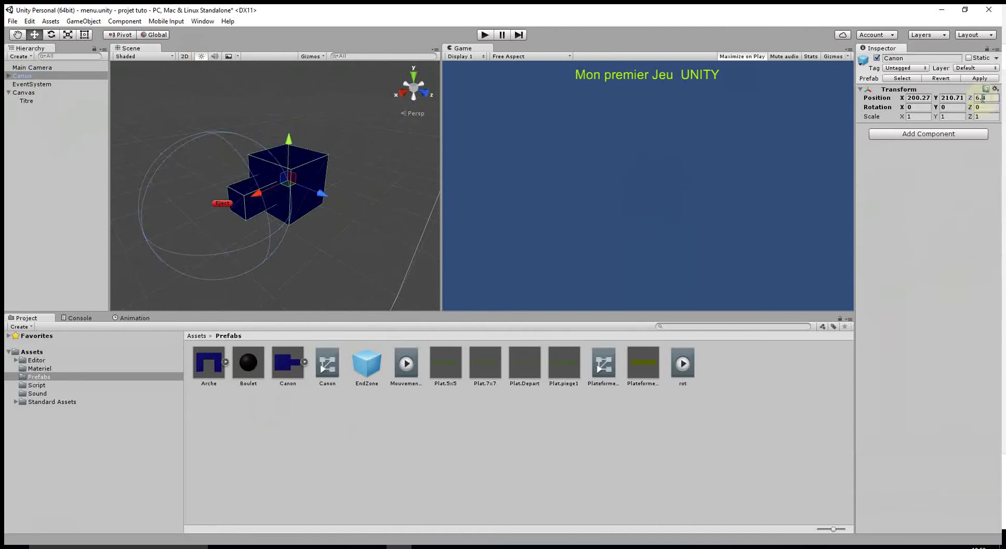
{"action": "type", "text": "0"}
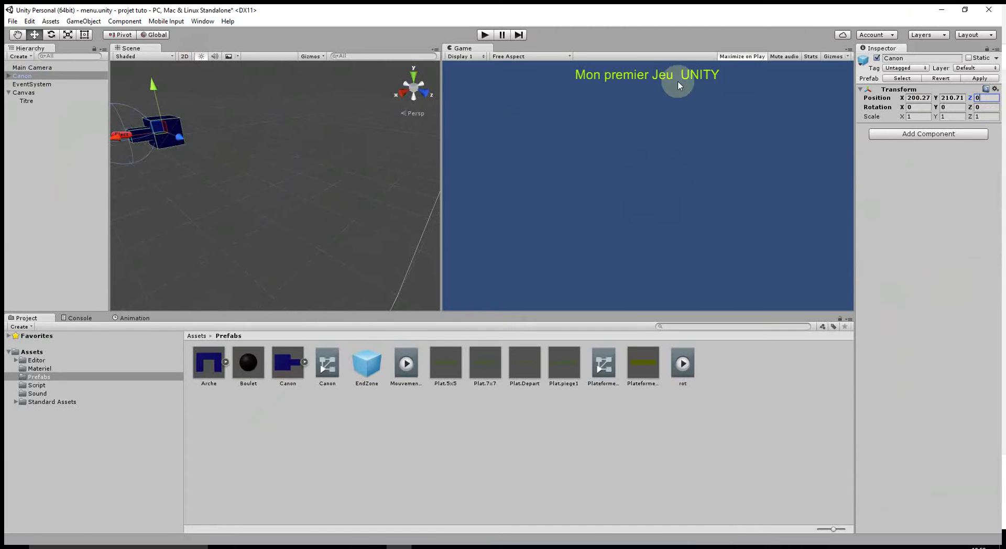
Step: Check the scene from right, left and front views, then select the Canvas
{"action": "left_click", "coordinate": [400, 93]}
{"action": "left_click", "coordinate": [397, 95]}
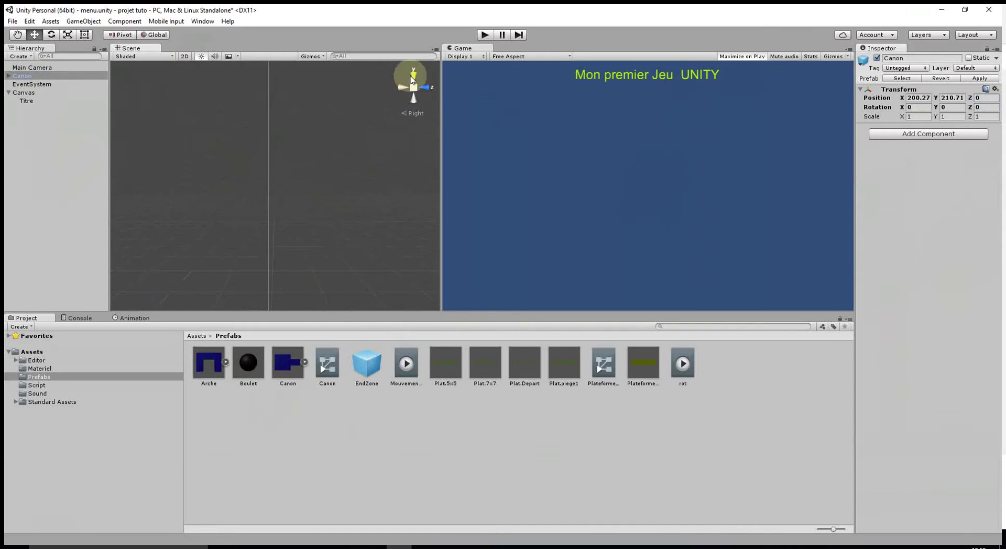
{"action": "left_click", "coordinate": [406, 93]}
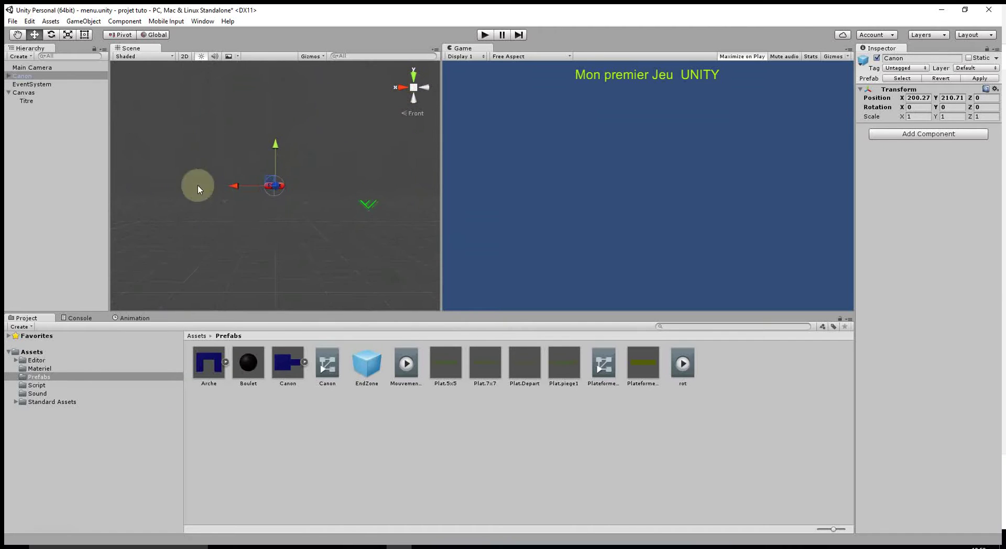
{"action": "left_click", "coordinate": [23, 92]}
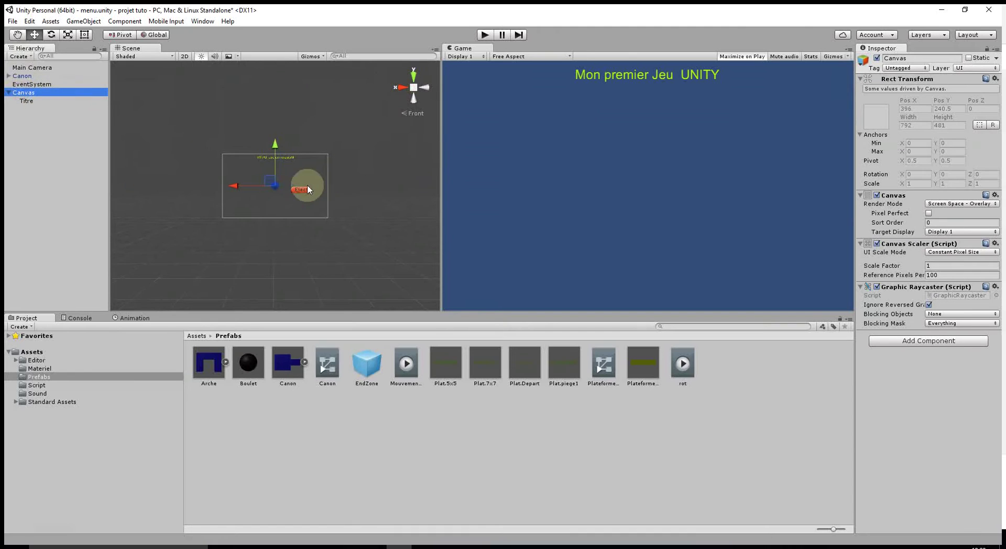
Step: Set the Canon's X position to 0
{"action": "left_click", "coordinate": [22, 76]}
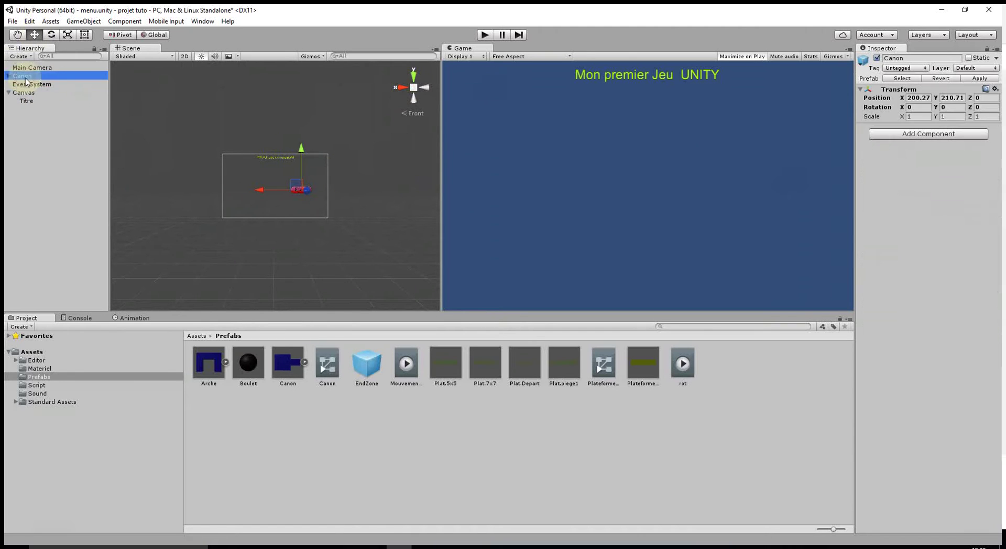
{"action": "left_click", "coordinate": [907, 98]}
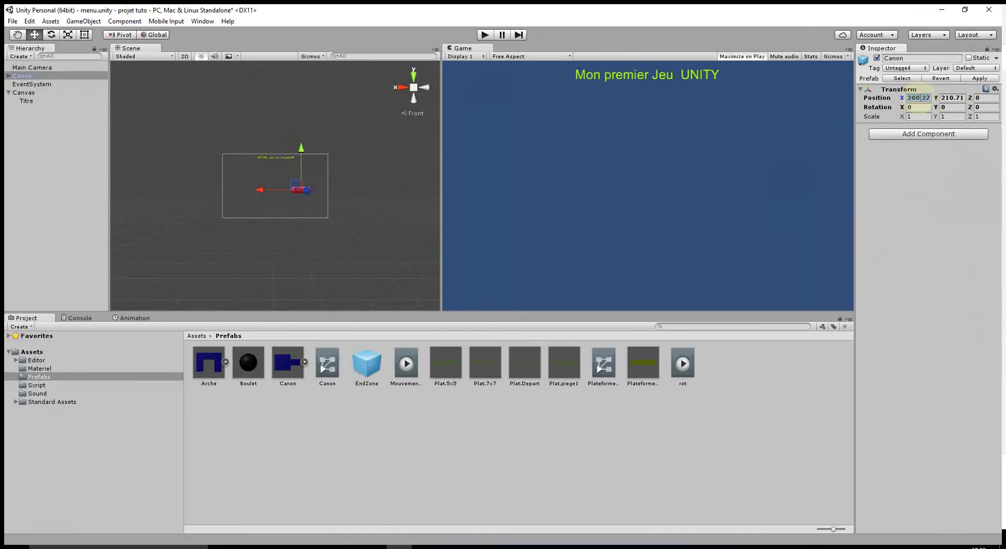
{"action": "type", "text": "0"}
{"action": "key", "text": "Tab"}
{"action": "type", "text": "0"}
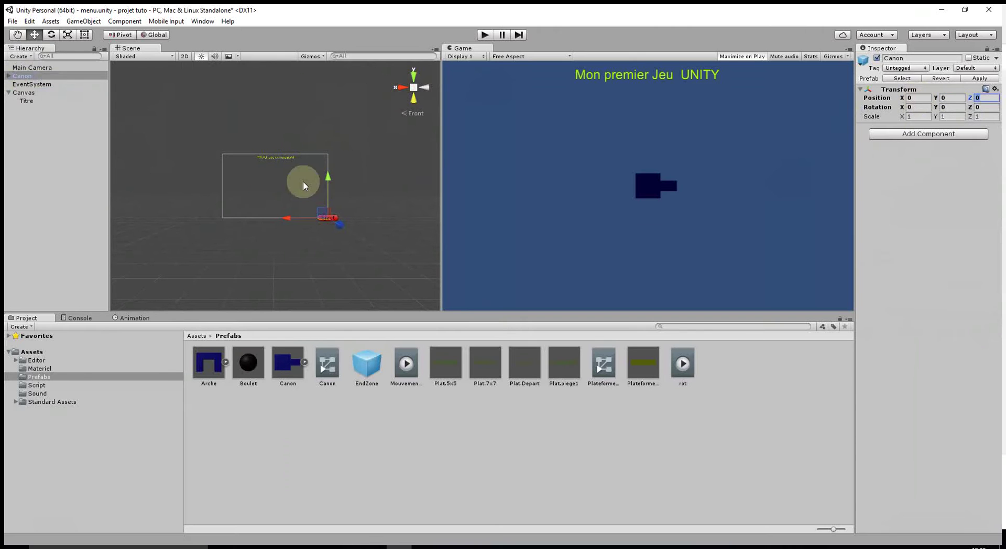
Step: Nudge the Canon right and up, then rotate it about Y to 22.581 degrees
{"action": "left_click", "coordinate": [24, 77]}
{"action": "double_click", "coordinate": [24, 76]}
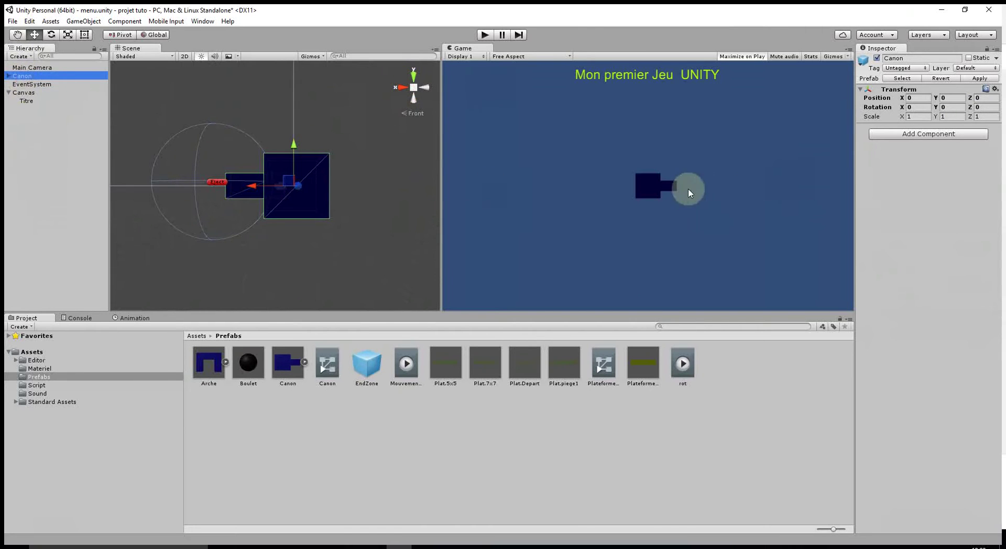
{"action": "left_click_drag", "start_coordinate": [263, 197], "coordinate": [248, 179]}
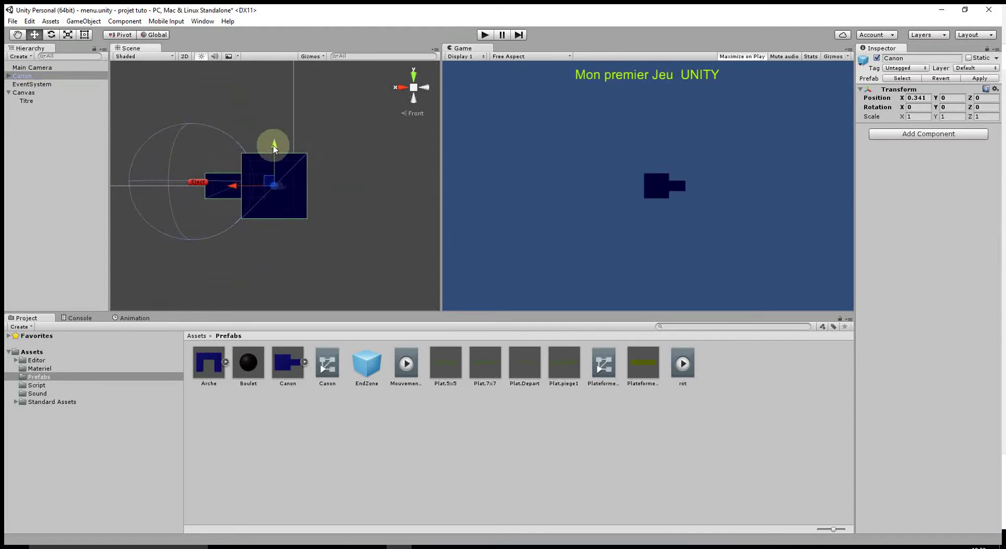
{"action": "left_click_drag", "start_coordinate": [274, 142], "coordinate": [281, 107]}
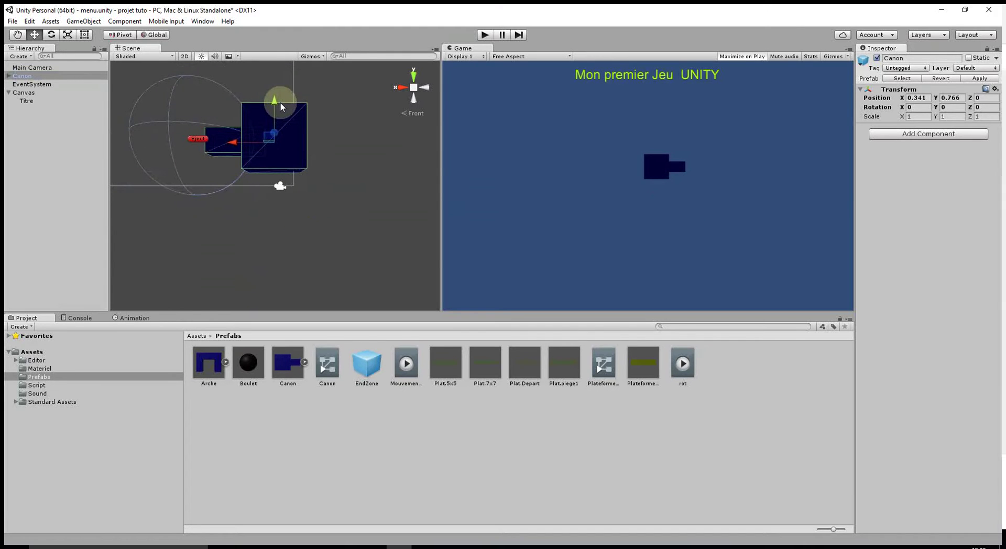
{"action": "left_click", "coordinate": [69, 36]}
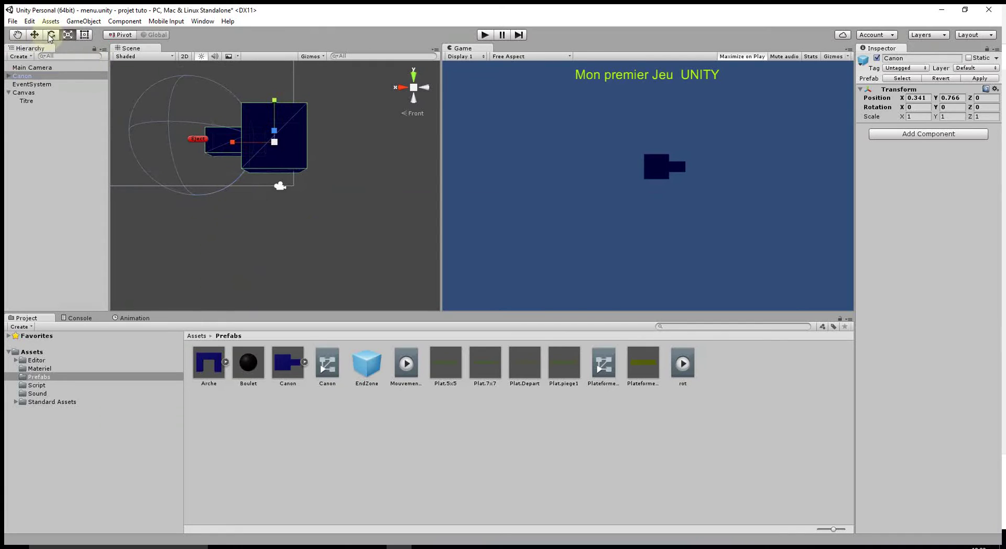
{"action": "left_click", "coordinate": [51, 35]}
{"action": "mouse_move", "coordinate": [230, 148]}
{"action": "left_mouse_down"}
{"action": "mouse_move", "coordinate": [194, 139]}
{"action": "mouse_move", "coordinate": [219, 135]}
{"action": "left_mouse_up"}
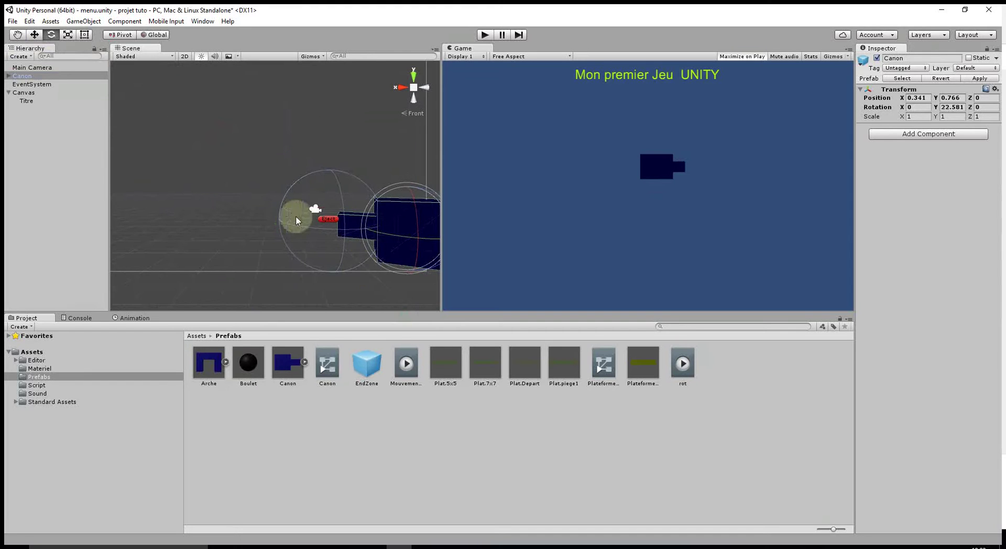
Step: Add a Directional Light to the menu scene and switch the scene view to Top
{"action": "mouse_move", "coordinate": [263, 234]}
{"action": "middle_mouse_down"}
{"action": "mouse_move", "coordinate": [257, 246]}
{"action": "mouse_move", "coordinate": [214, 225]}
{"action": "mouse_move", "coordinate": [350, 297]}
{"action": "mouse_move", "coordinate": [303, 213]}
{"action": "mouse_move", "coordinate": [301, 176]}
{"action": "mouse_move", "coordinate": [283, 160]}
{"action": "mouse_move", "coordinate": [268, 173]}
{"action": "mouse_move", "coordinate": [231, 155]}
{"action": "middle_mouse_up"}
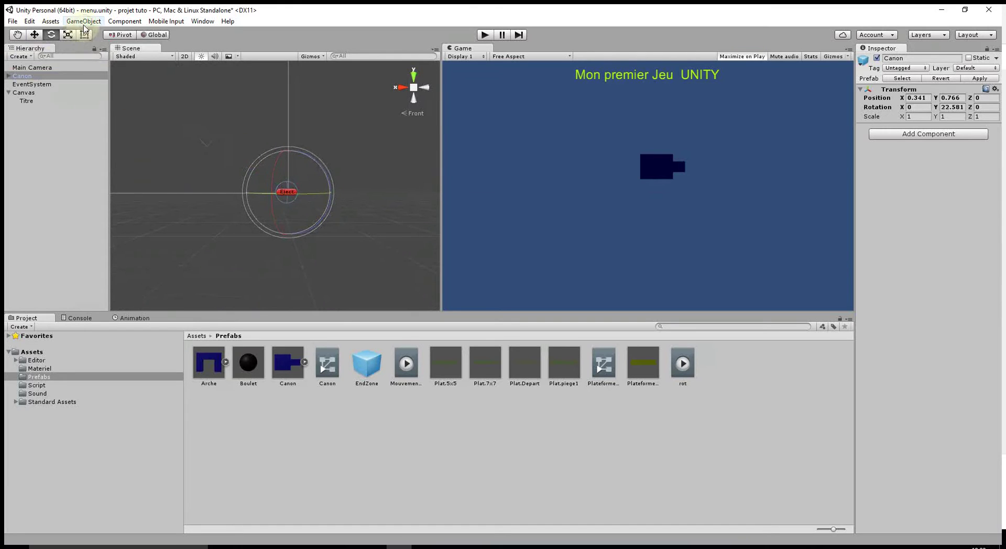
{"action": "left_click", "coordinate": [83, 21]}
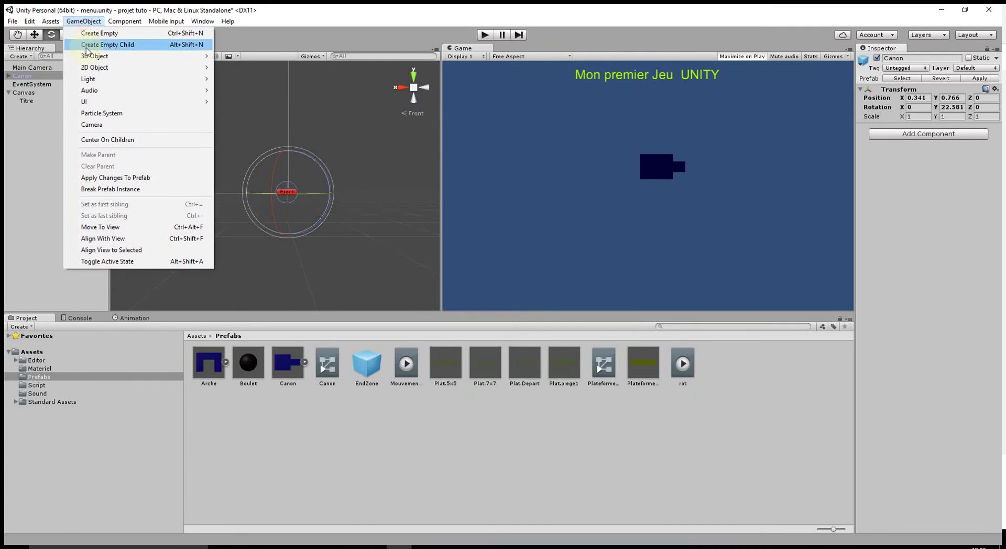
{"action": "mouse_move", "coordinate": [130, 56]}
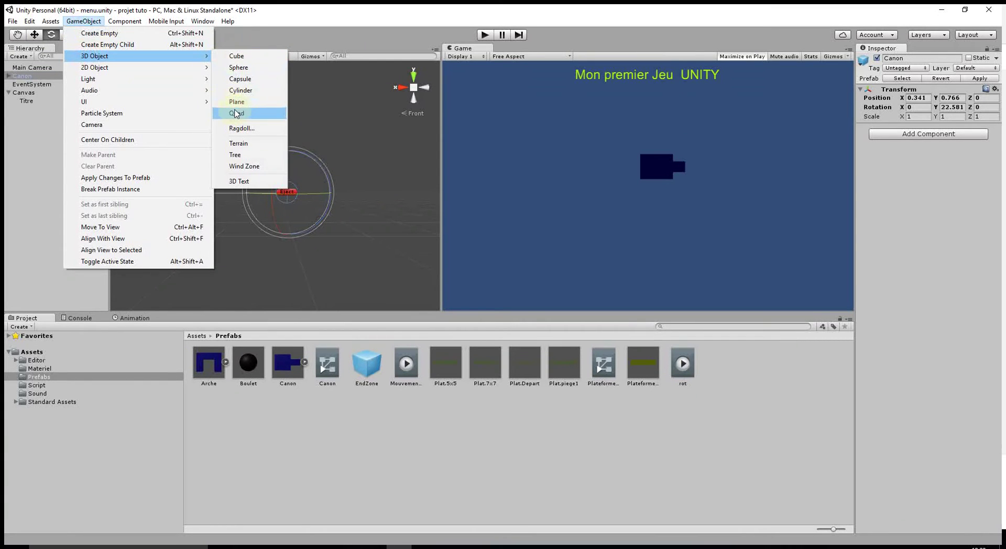
{"action": "mouse_move", "coordinate": [132, 83]}
{"action": "left_click", "coordinate": [262, 79]}
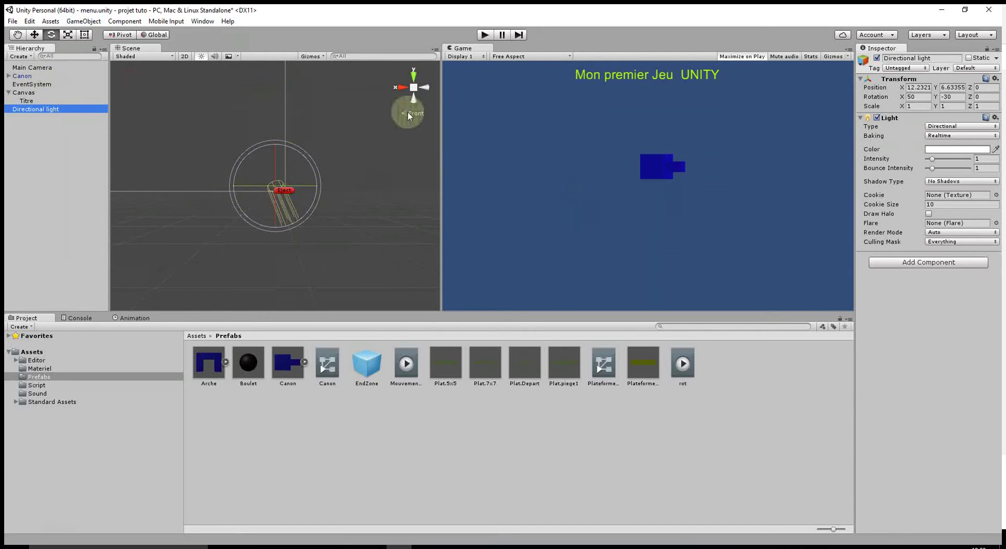
{"action": "left_click", "coordinate": [413, 75]}
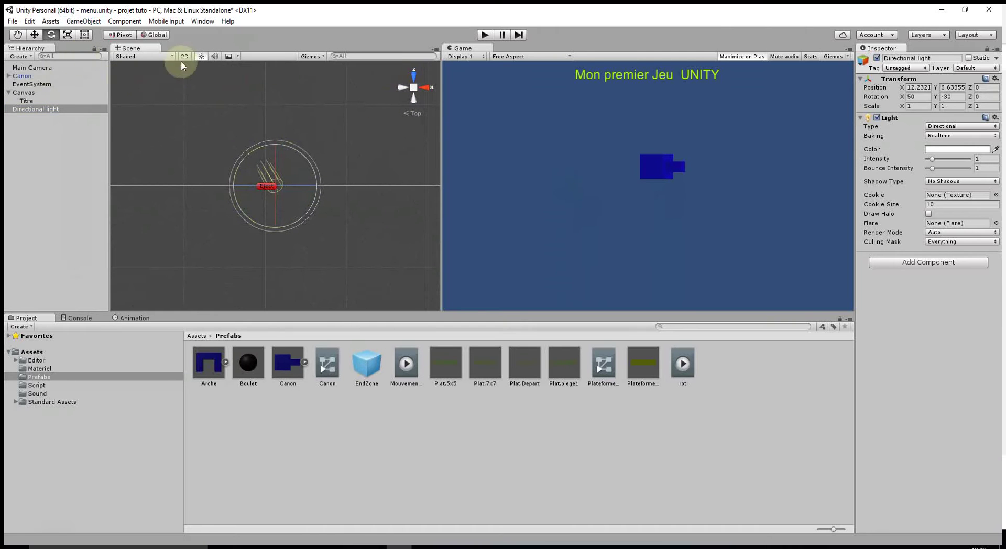
Step: Inspect the Canvas, Titre and Directional light, framing the Canvas in the scene view
{"action": "left_click", "coordinate": [22, 93]}
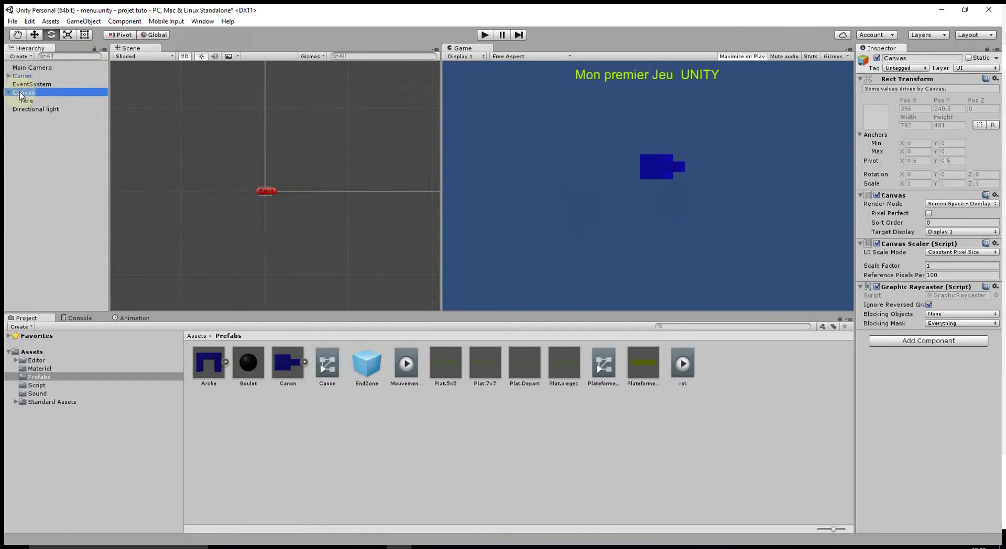
{"action": "left_click", "coordinate": [26, 101]}
{"action": "left_click", "coordinate": [24, 92]}
{"action": "left_click", "coordinate": [26, 110]}
{"action": "double_click", "coordinate": [24, 92]}
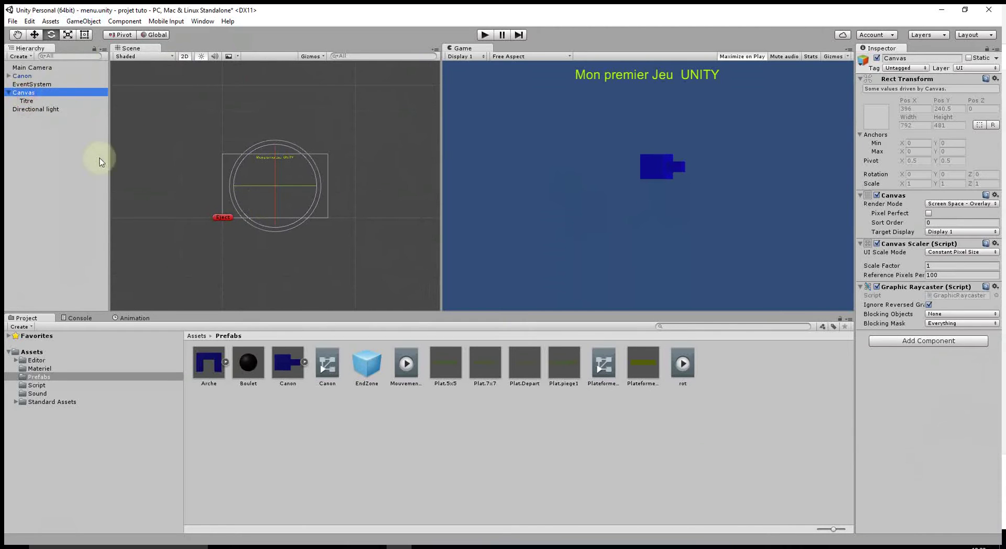
Step: Reposition the Canon with the Move tool, then delete it from the scene
{"action": "left_click", "coordinate": [23, 76]}
{"action": "left_click", "coordinate": [34, 35]}
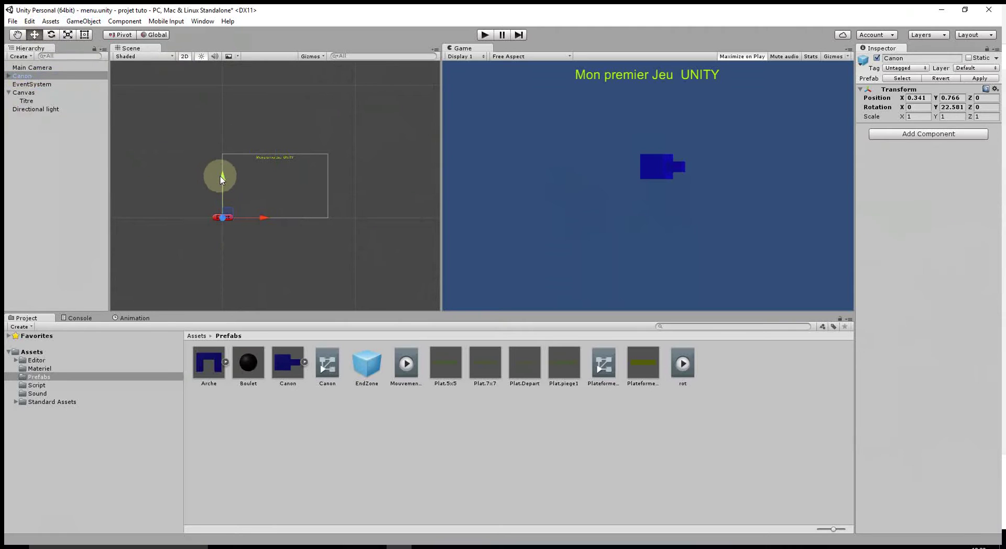
{"action": "left_click_drag", "start_coordinate": [221, 178], "coordinate": [225, 178]}
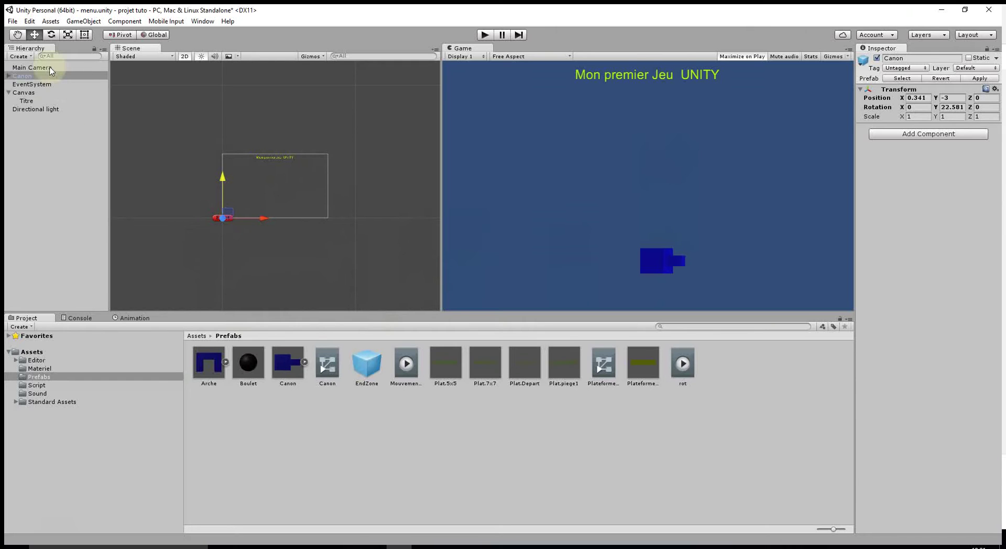
{"action": "left_click", "coordinate": [25, 109]}
{"action": "left_click", "coordinate": [24, 76]}
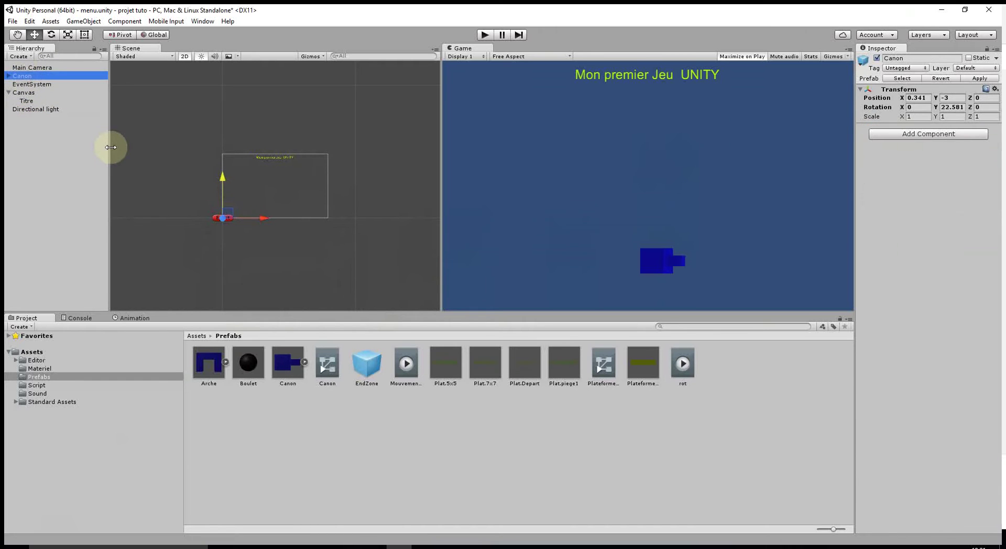
{"action": "key", "text": "Delete"}
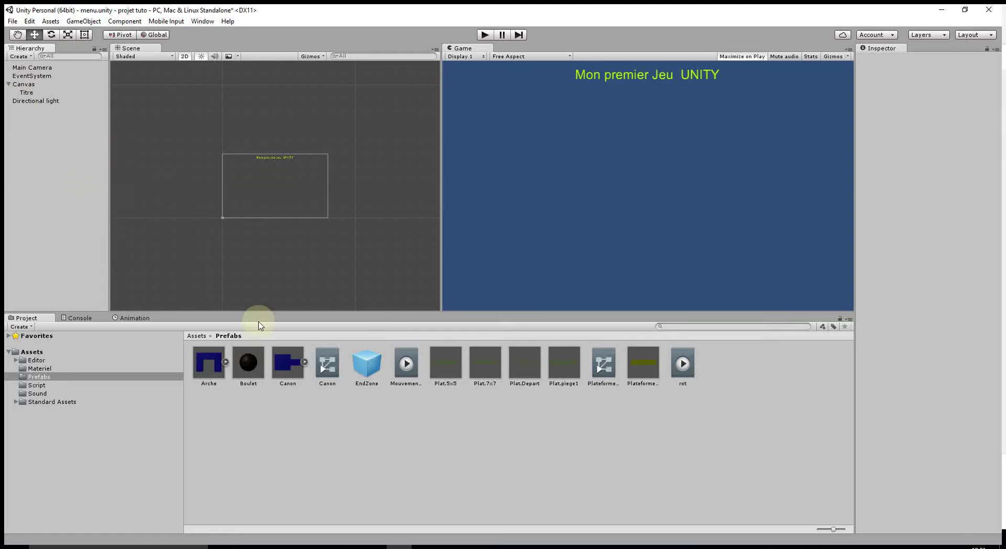
Step: Import unity pour les nuls.jpg from Images into Assets/Prefabs and drop it into the scene
{"action": "left_click", "coordinate": [271, 547]}
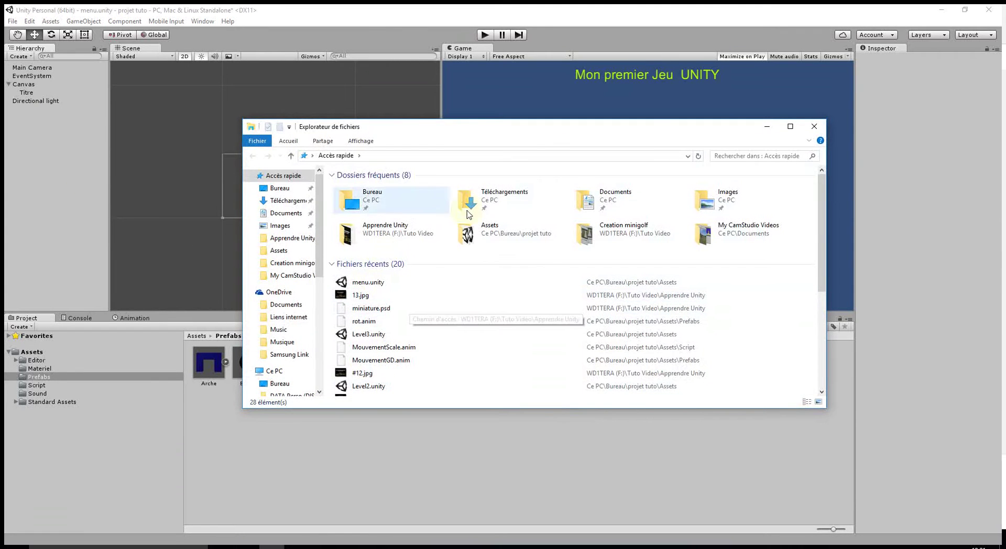
{"action": "double_click", "coordinate": [713, 202]}
{"action": "left_click", "coordinate": [480, 361]}
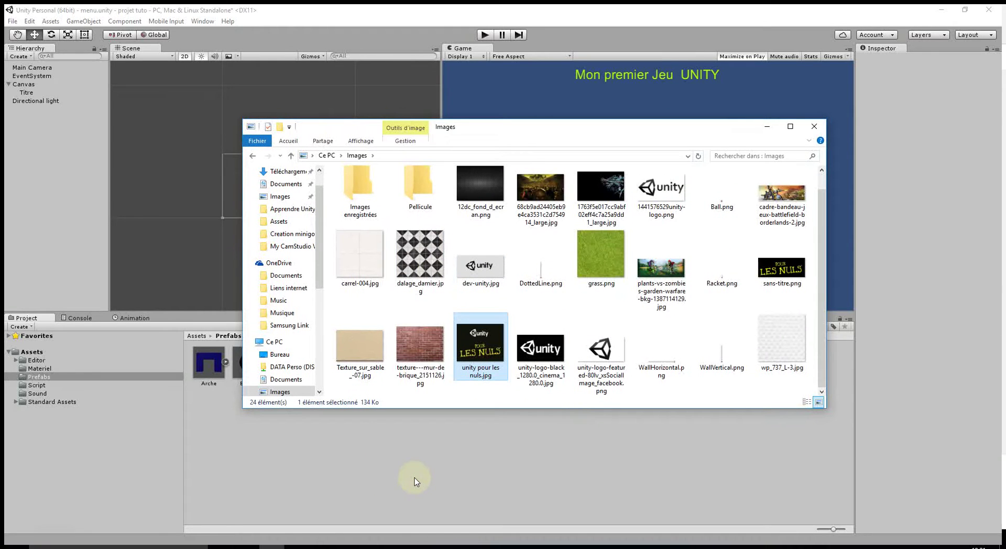
{"action": "left_click_drag", "start_coordinate": [416, 480], "coordinate": [430, 468]}
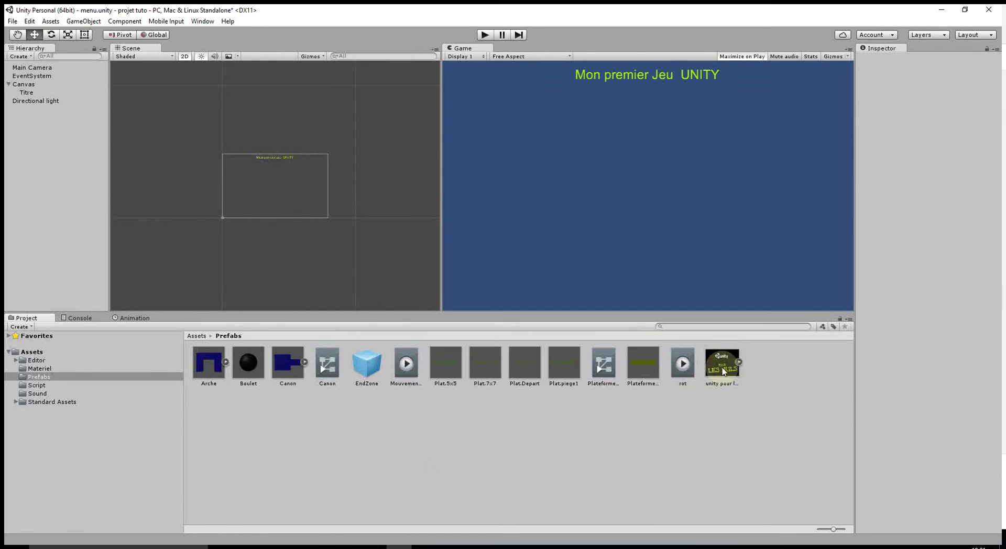
{"action": "left_click_drag", "start_coordinate": [723, 371], "coordinate": [263, 186]}
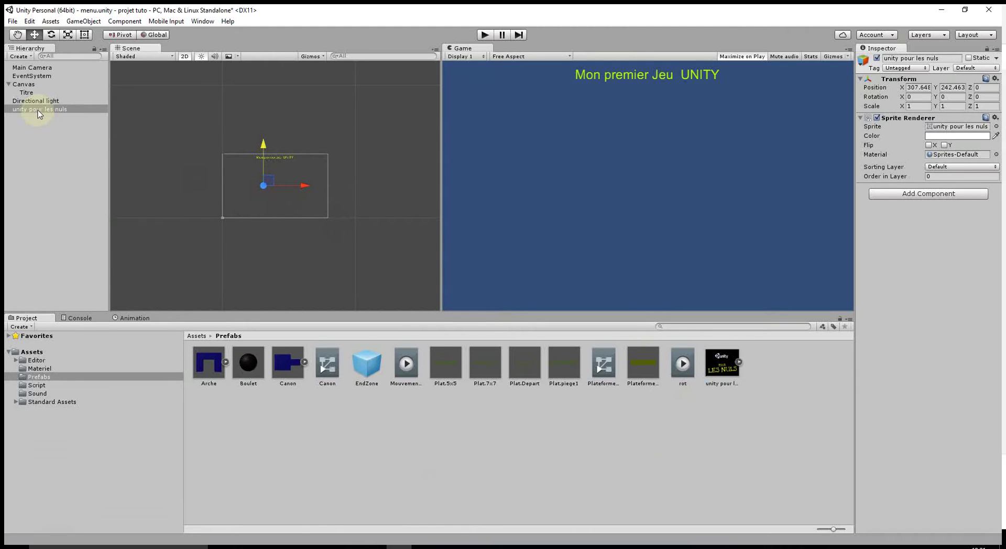
Step: Delete the trial unity pour les nuls sprite object and view the image's Sprite (2D and UI) import settings
{"action": "double_click", "coordinate": [38, 110]}
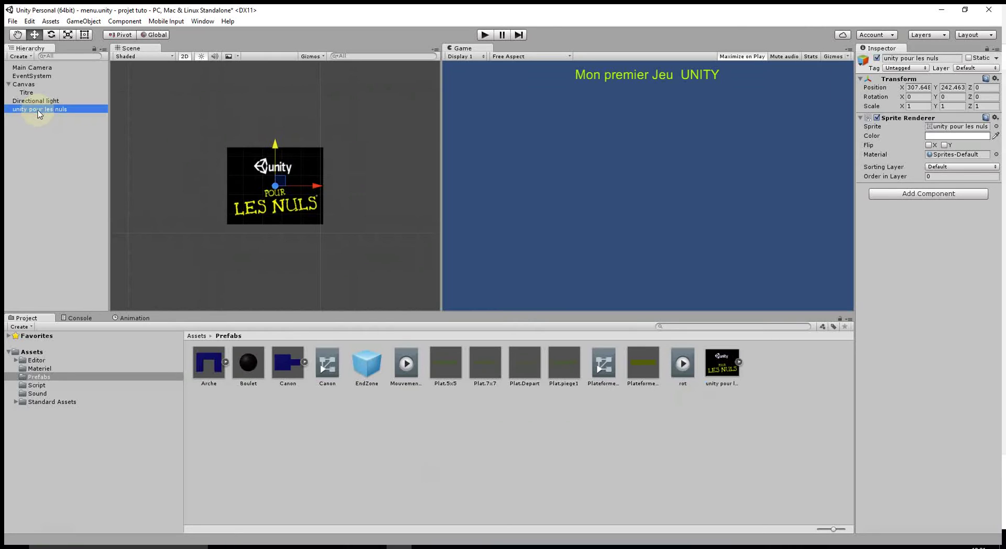
{"action": "left_click", "coordinate": [29, 125]}
{"action": "left_click", "coordinate": [30, 111]}
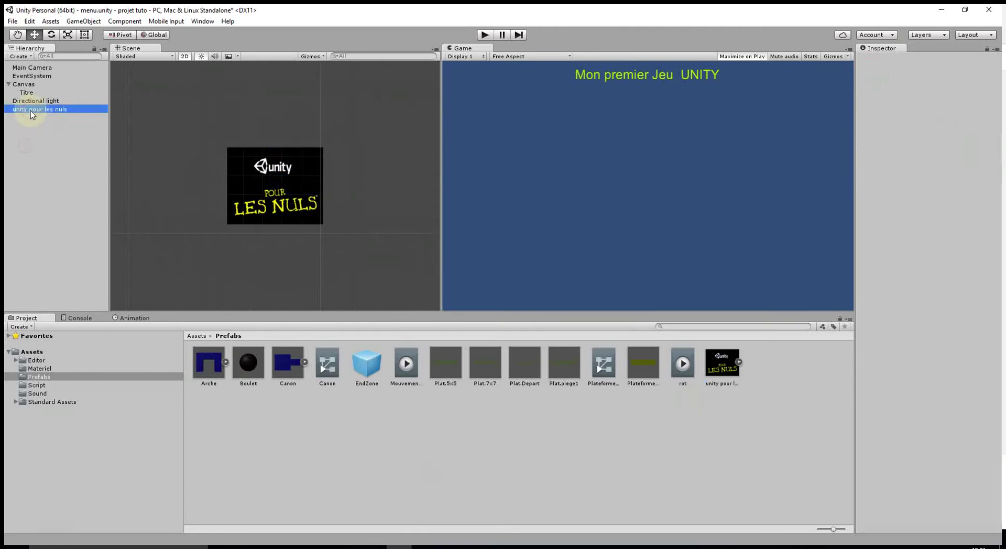
{"action": "key", "text": "Delete"}
{"action": "left_click", "coordinate": [738, 362]}
{"action": "left_click", "coordinate": [722, 363]}
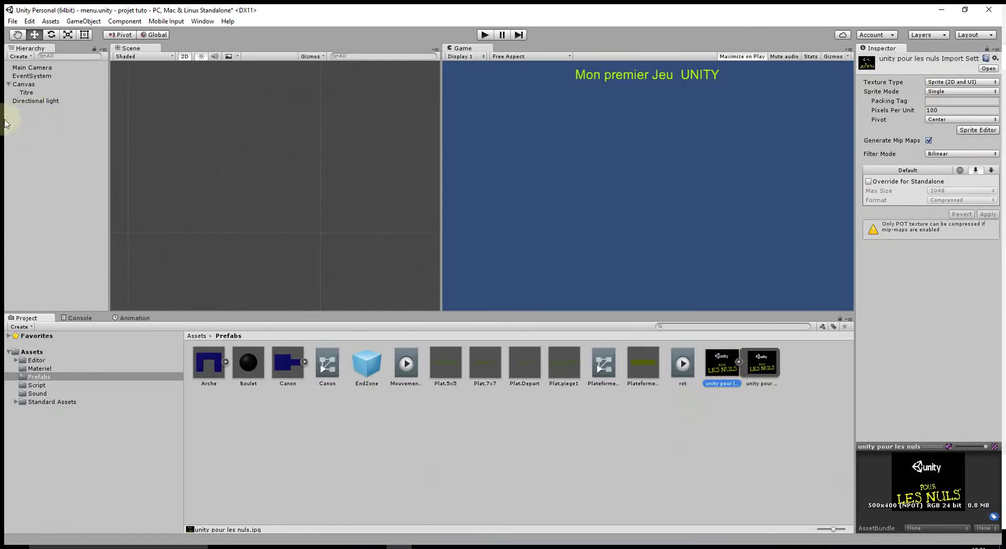
Step: Add a UI Image under the Canvas with the unity pour les nuls sprite as Source Image
{"action": "left_click", "coordinate": [22, 85]}
{"action": "right_click", "coordinate": [22, 87]}
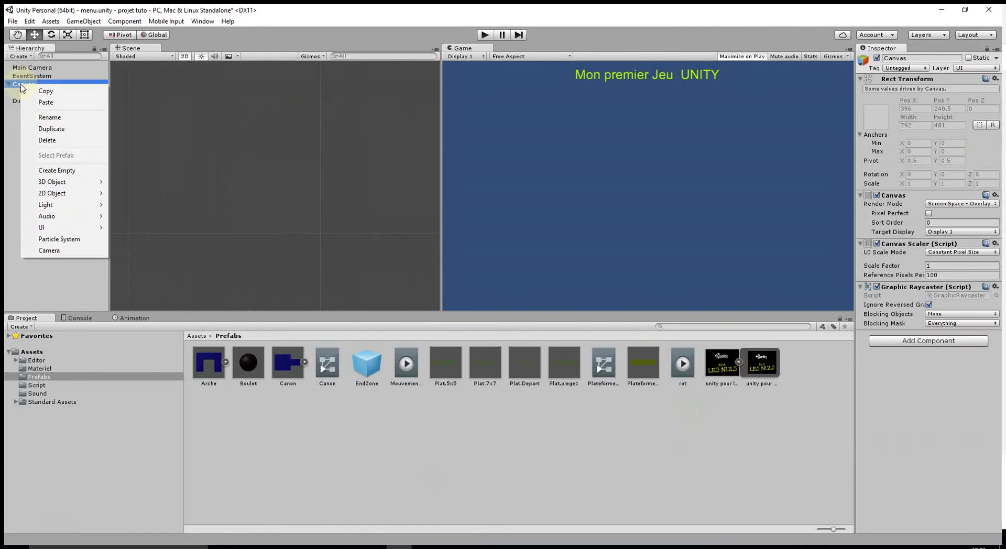
{"action": "mouse_move", "coordinate": [55, 186]}
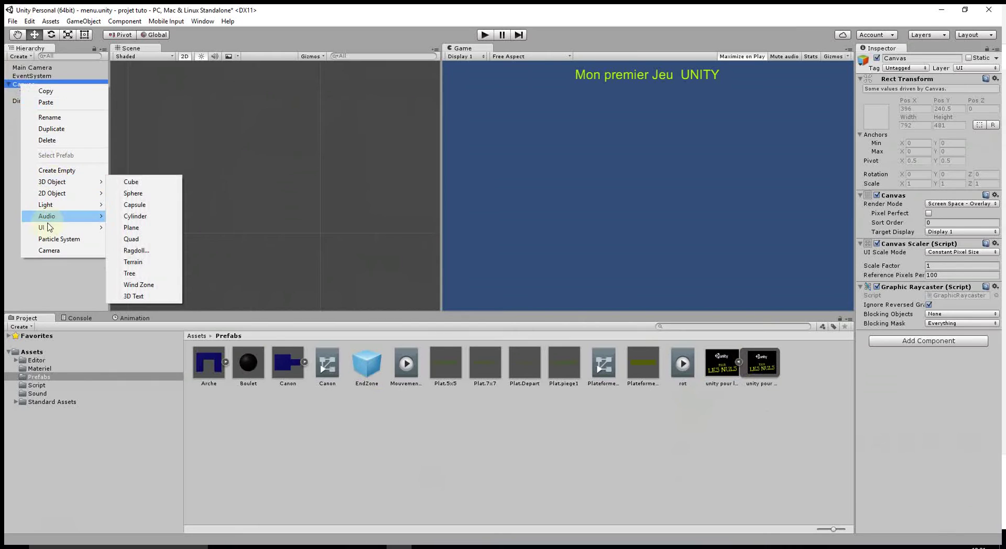
{"action": "mouse_move", "coordinate": [52, 227]}
{"action": "left_click", "coordinate": [134, 239]}
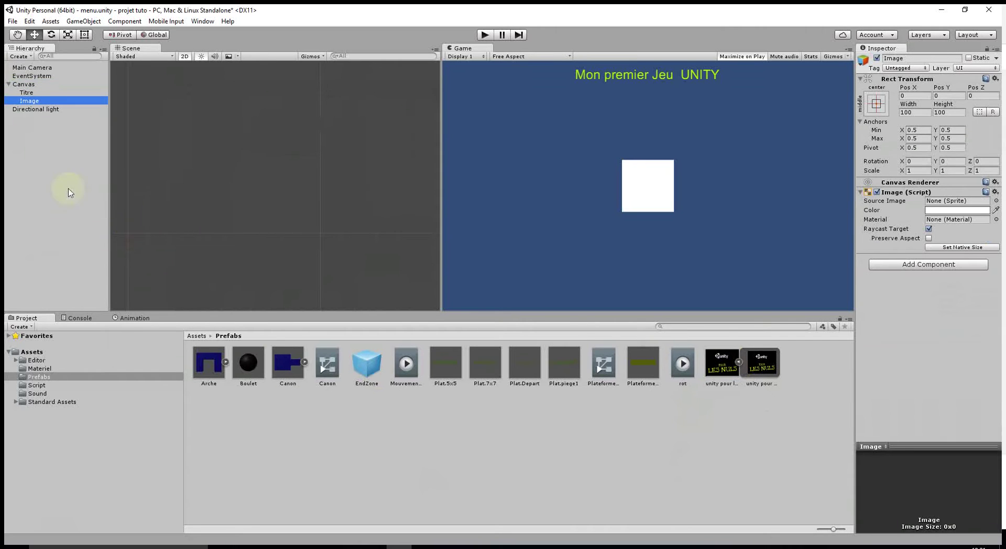
{"action": "double_click", "coordinate": [23, 84]}
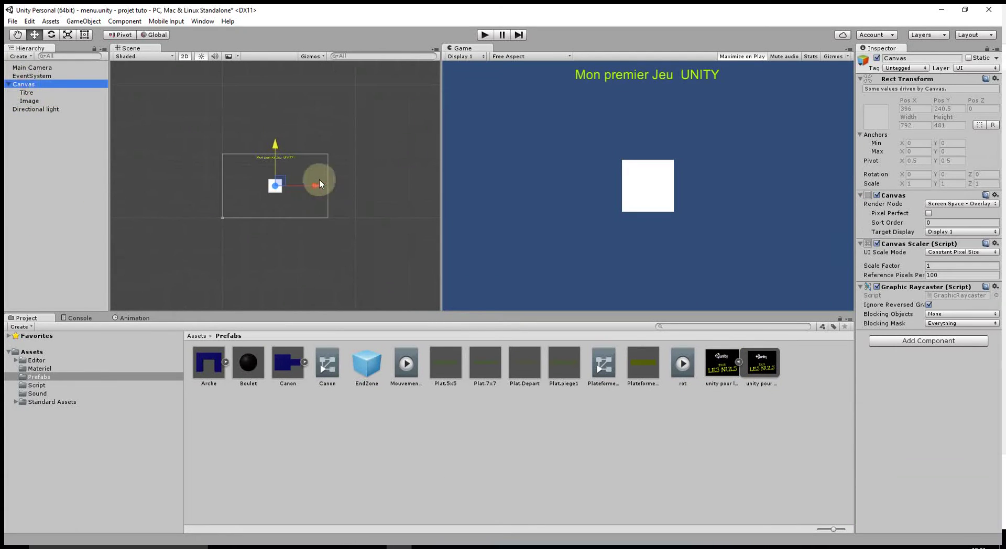
{"action": "left_click_drag", "start_coordinate": [728, 368], "coordinate": [943, 259]}
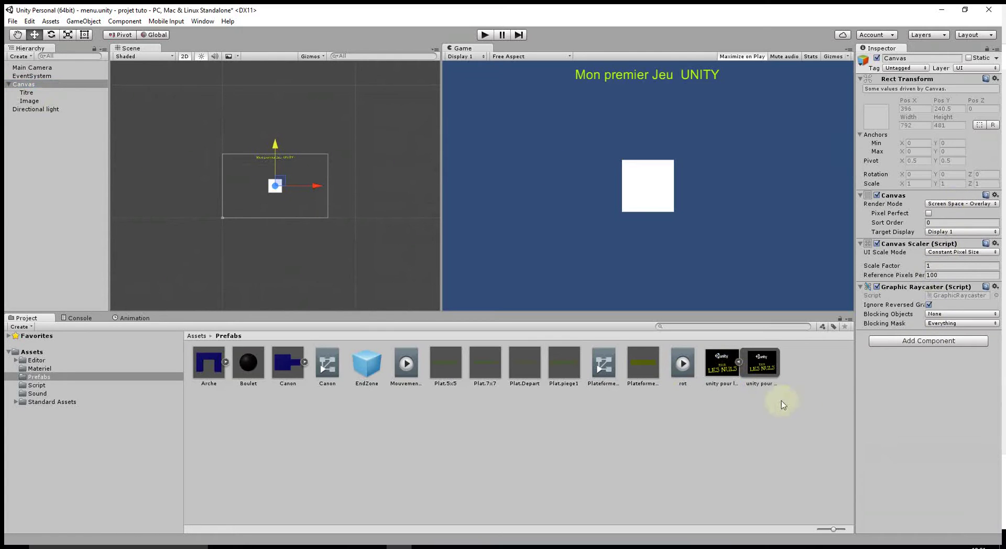
{"action": "left_click_drag", "start_coordinate": [942, 259], "coordinate": [33, 103]}
{"action": "left_click_drag", "start_coordinate": [722, 364], "coordinate": [950, 203]}
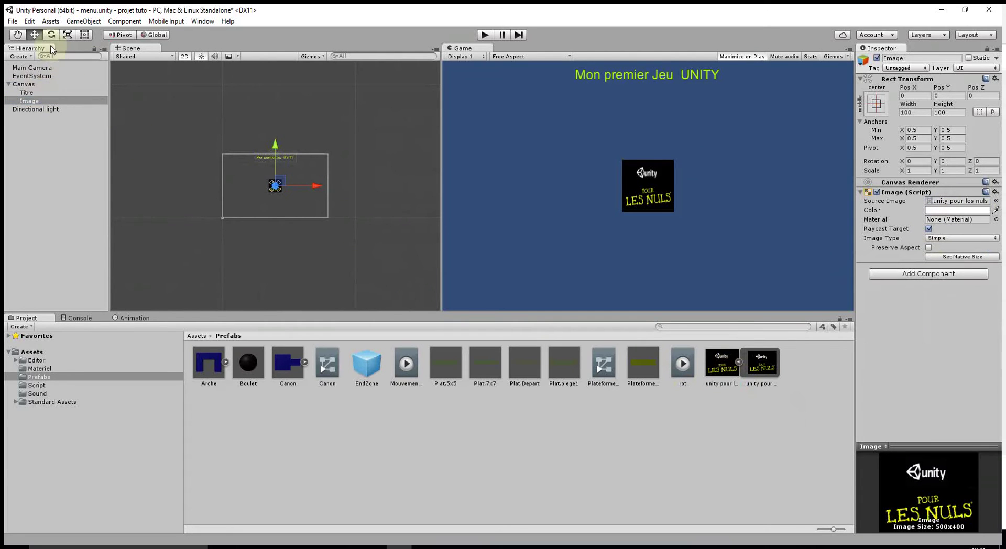
{"action": "left_click", "coordinate": [68, 36]}
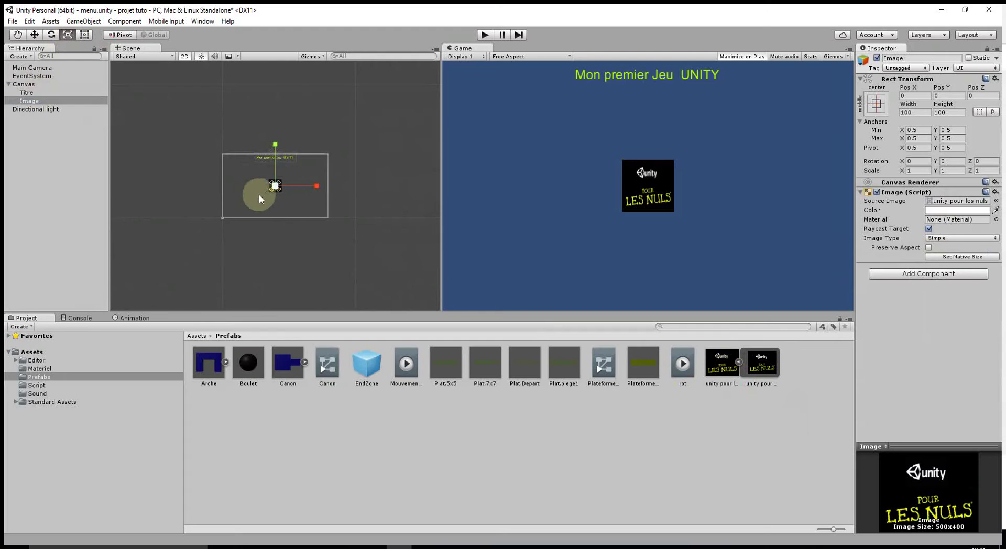
Step: Scale the logo to about 2.6 times and shift it toward the left
{"action": "mouse_move", "coordinate": [275, 184]}
{"action": "left_mouse_down"}
{"action": "mouse_move", "coordinate": [398, 288]}
{"action": "mouse_move", "coordinate": [658, 419]}
{"action": "mouse_move", "coordinate": [747, 446]}
{"action": "mouse_move", "coordinate": [539, 361]}
{"action": "mouse_move", "coordinate": [514, 336]}
{"action": "left_mouse_up"}
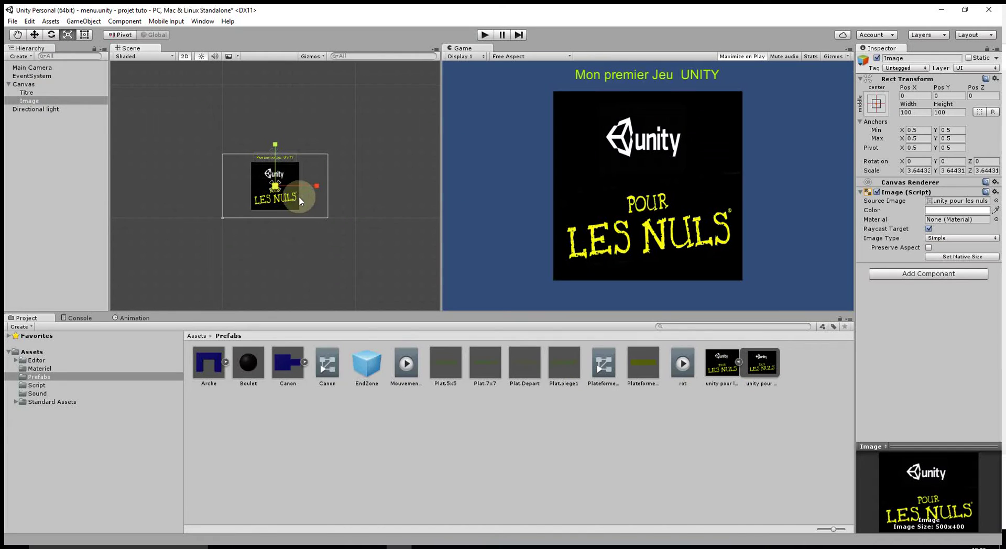
{"action": "mouse_move", "coordinate": [271, 203]}
{"action": "left_mouse_down"}
{"action": "mouse_move", "coordinate": [246, 170]}
{"action": "mouse_move", "coordinate": [220, 163]}
{"action": "left_mouse_up"}
{"action": "left_click", "coordinate": [34, 35]}
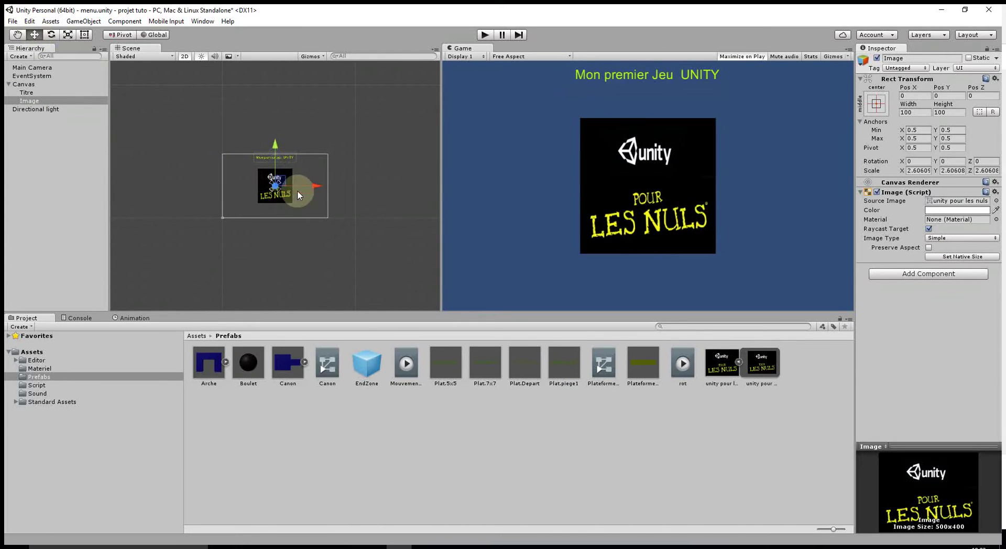
{"action": "left_click_drag", "start_coordinate": [317, 187], "coordinate": [287, 189]}
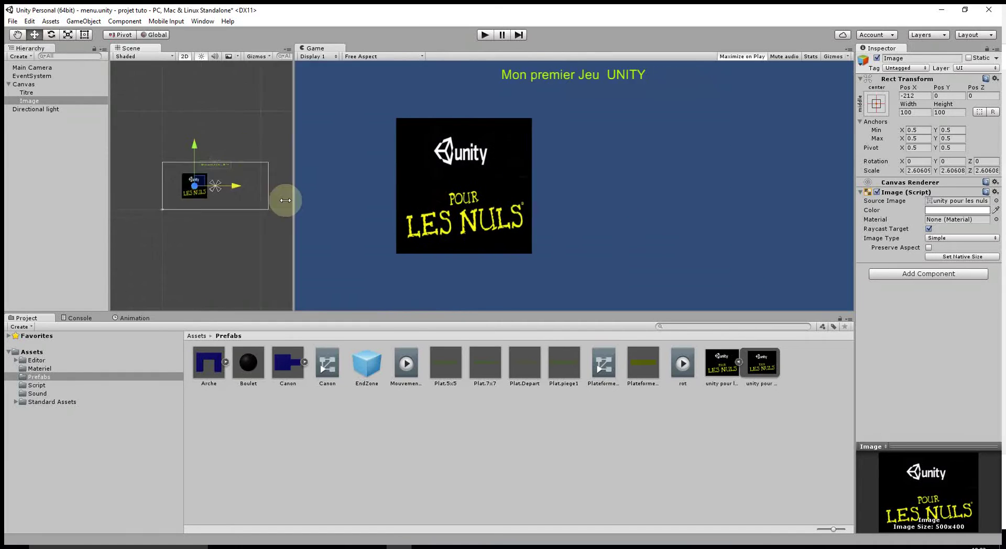
Step: Anchor the logo middle-left at Pos X 201, widen the Game view and enter Play mode
{"action": "left_click_drag", "start_coordinate": [440, 197], "coordinate": [422, 197]}
{"action": "left_click", "coordinate": [876, 103]}
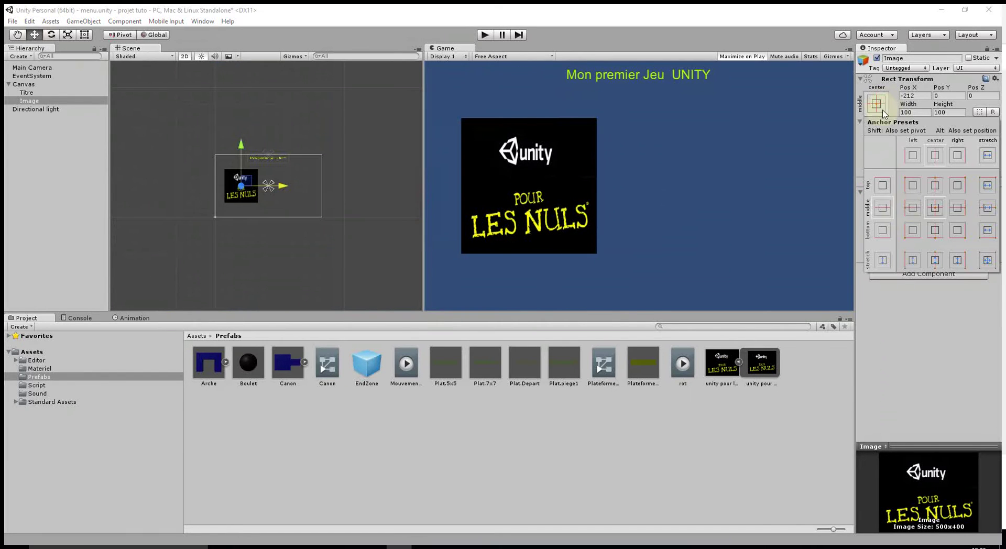
{"action": "left_click", "coordinate": [912, 209]}
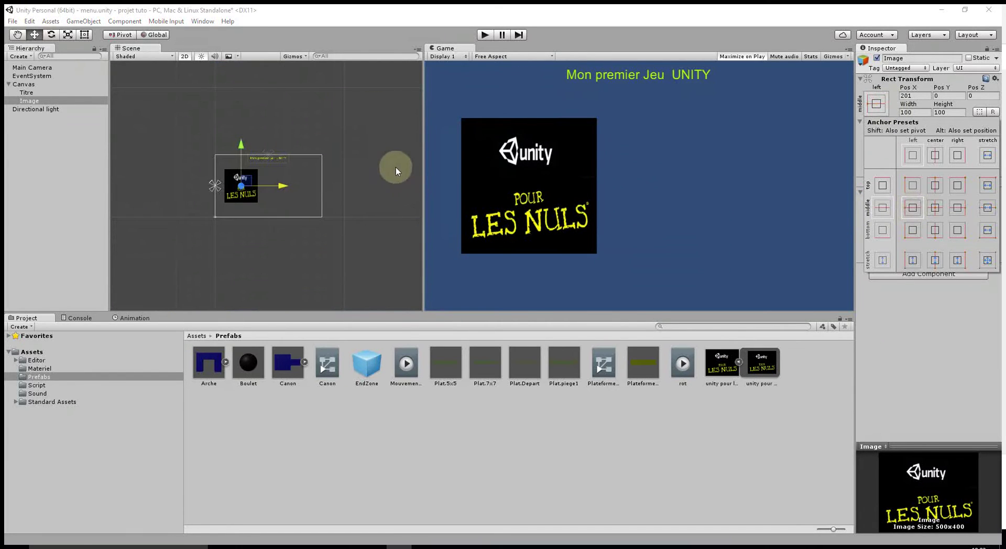
{"action": "left_click", "coordinate": [422, 179]}
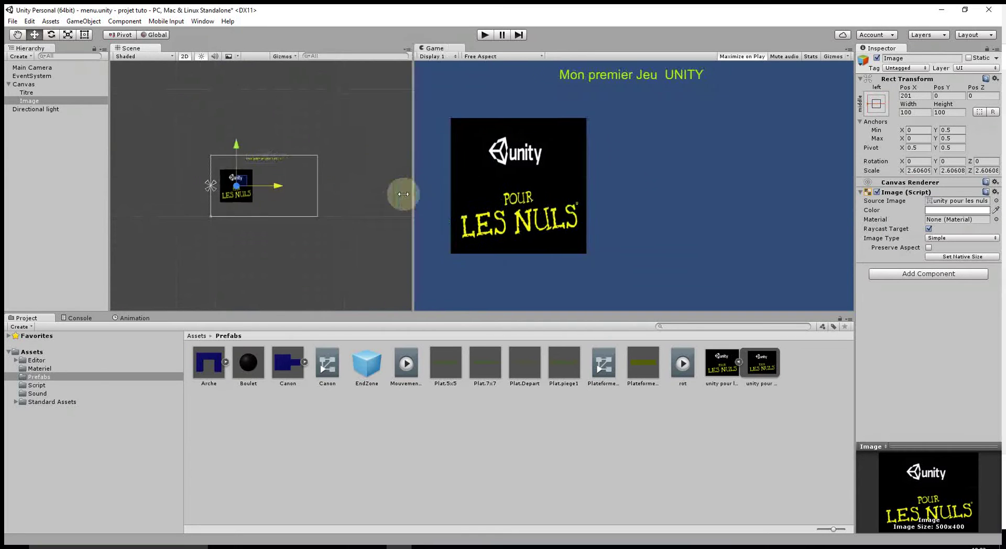
{"action": "left_click_drag", "start_coordinate": [422, 191], "coordinate": [376, 194]}
{"action": "left_click", "coordinate": [485, 35]}
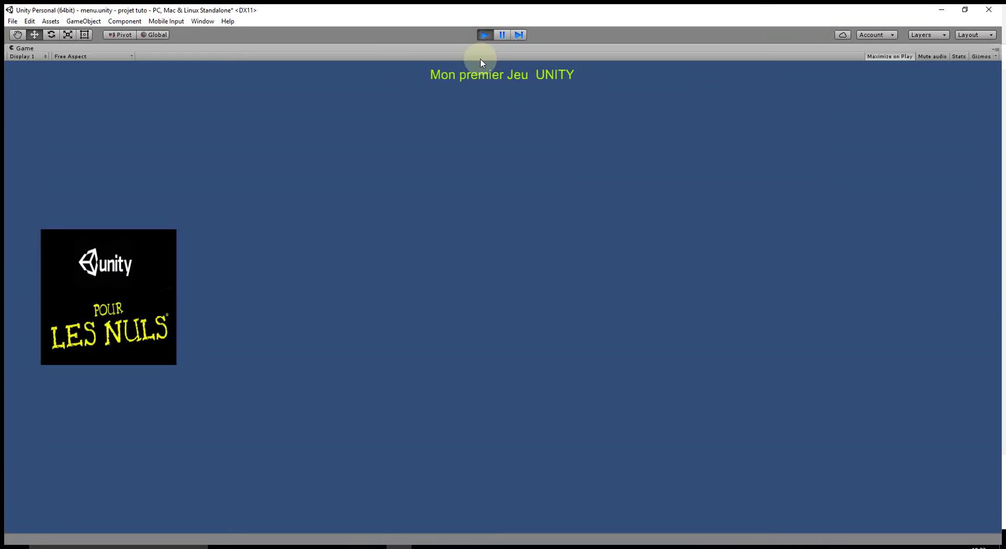
Step: Stop Play mode to return to editing the menu scene
{"action": "left_click", "coordinate": [483, 34]}
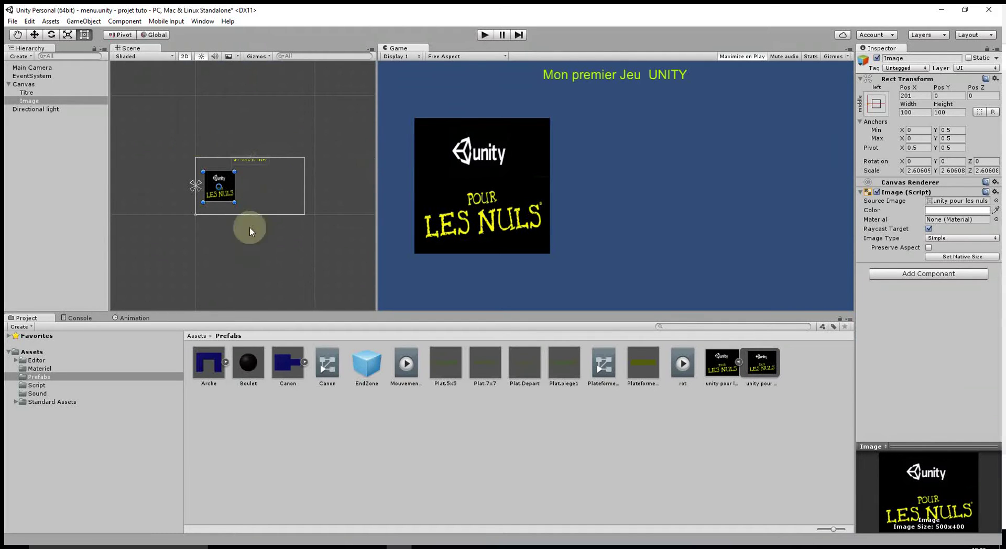
{"action": "left_click", "coordinate": [82, 23]}
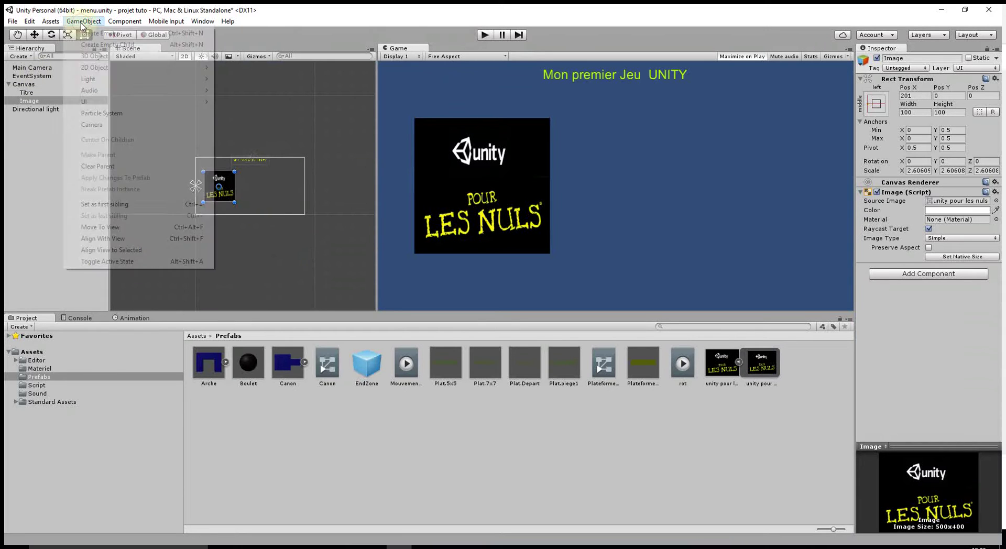
{"action": "mouse_move", "coordinate": [183, 102]}
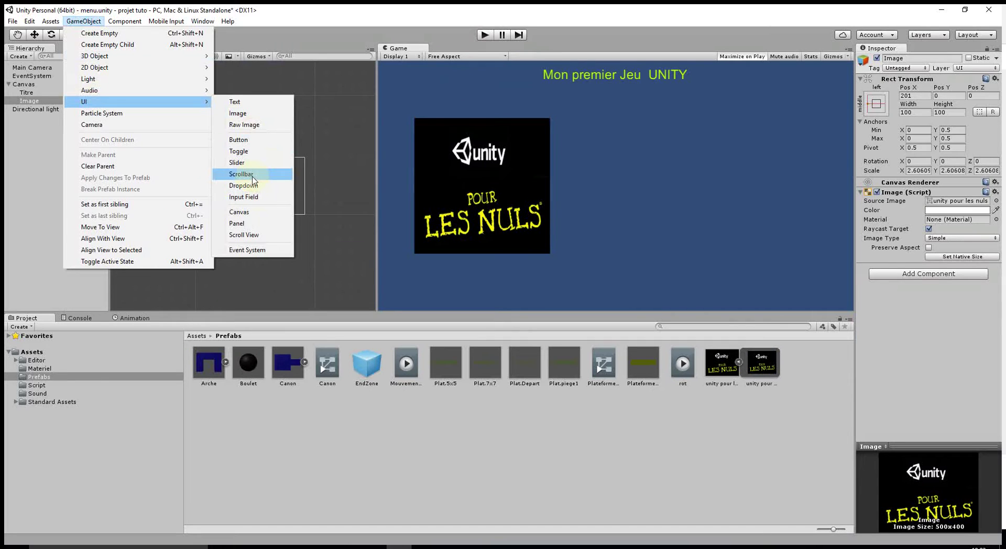
{"action": "left_click", "coordinate": [247, 228]}
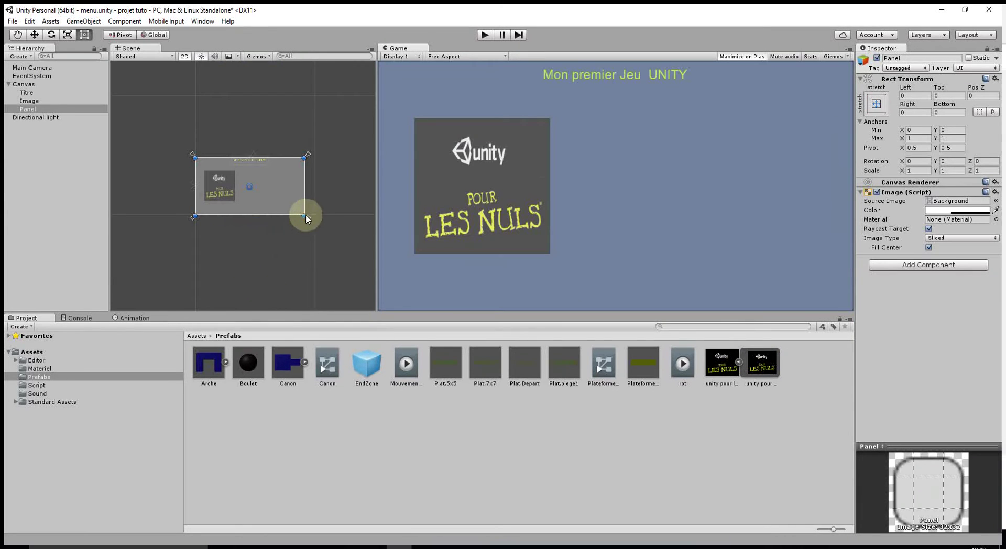
{"action": "left_click_drag", "start_coordinate": [305, 216], "coordinate": [235, 180]}
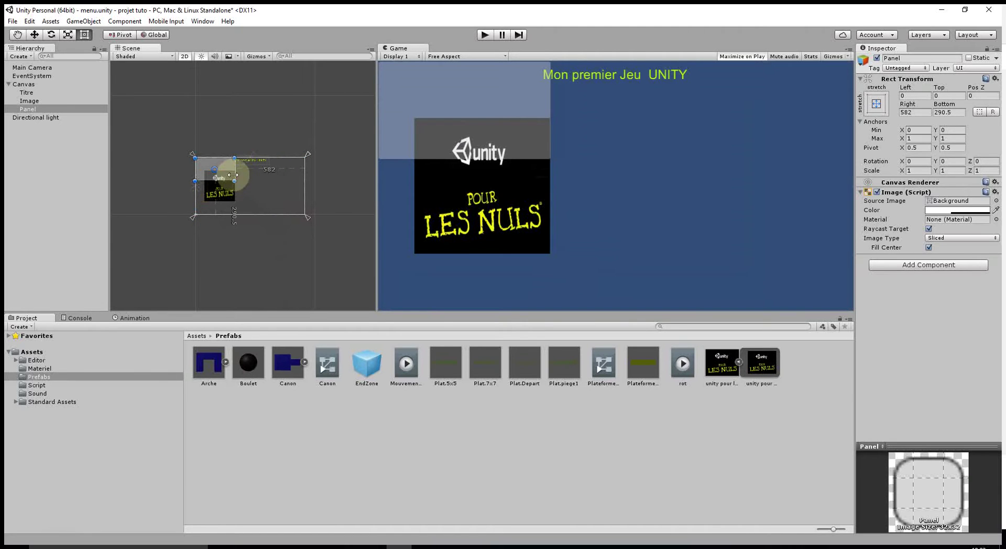
{"action": "left_click", "coordinate": [37, 35]}
{"action": "left_click_drag", "start_coordinate": [227, 136], "coordinate": [216, 146]}
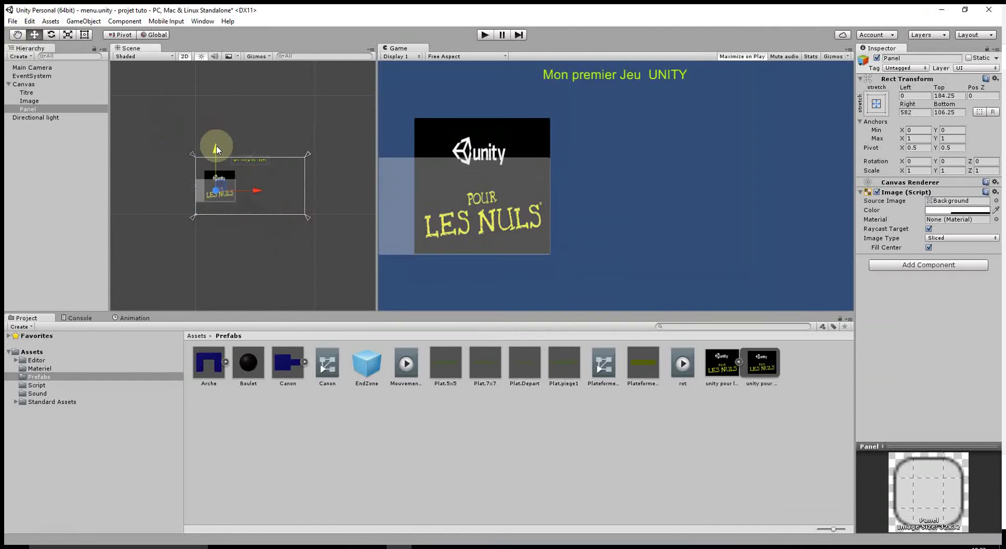
{"action": "left_click_drag", "start_coordinate": [250, 190], "coordinate": [305, 194]}
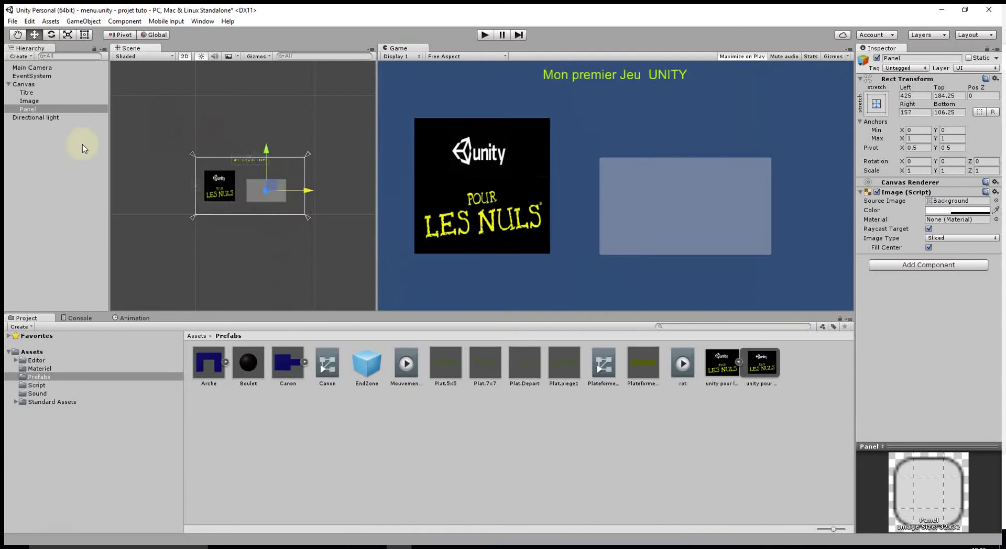
{"action": "left_click", "coordinate": [29, 110]}
{"action": "key", "text": "Delete"}
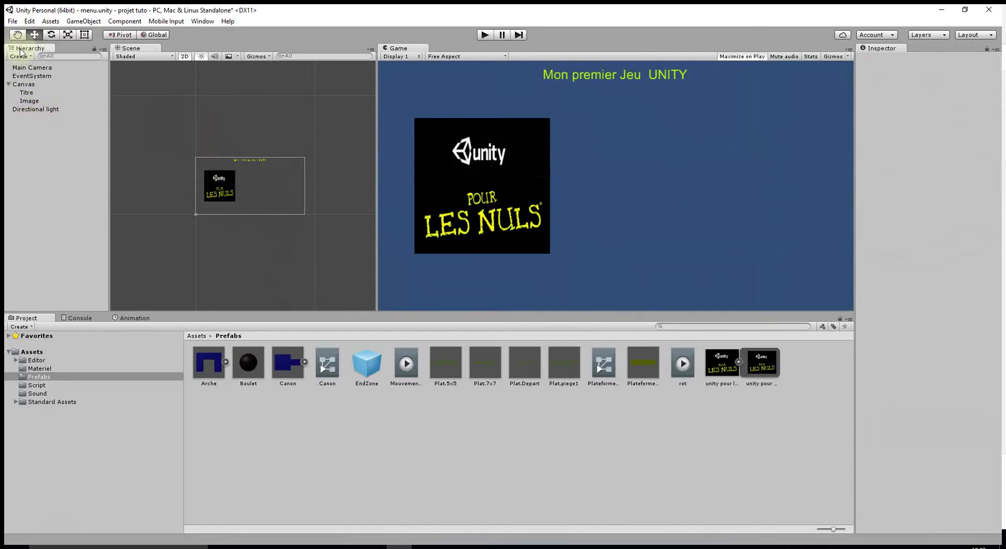
Step: Create a UI Button under the Canvas and move it right and up to -154, 28
{"action": "left_click", "coordinate": [83, 21]}
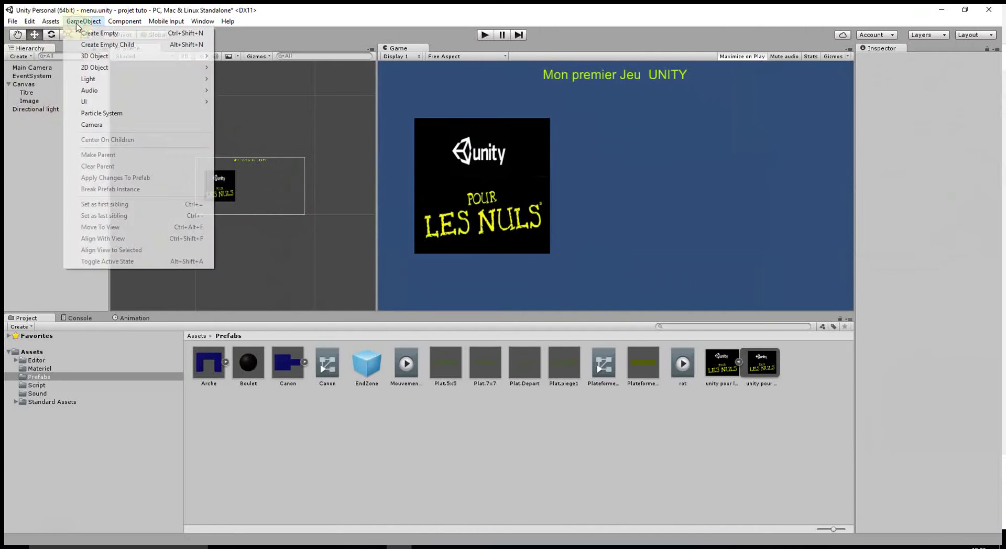
{"action": "mouse_move", "coordinate": [105, 101]}
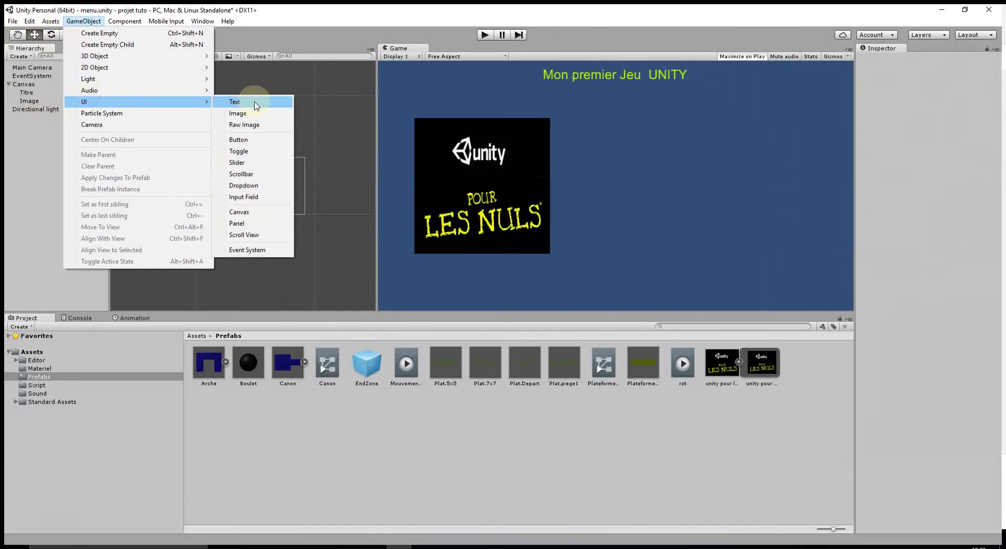
{"action": "left_click", "coordinate": [252, 142]}
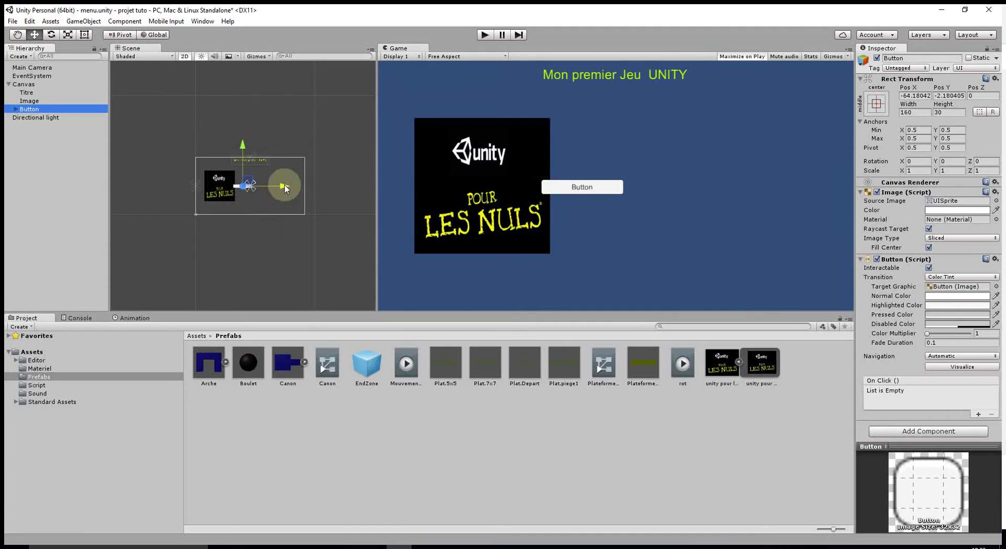
{"action": "left_click_drag", "start_coordinate": [284, 186], "coordinate": [313, 187]}
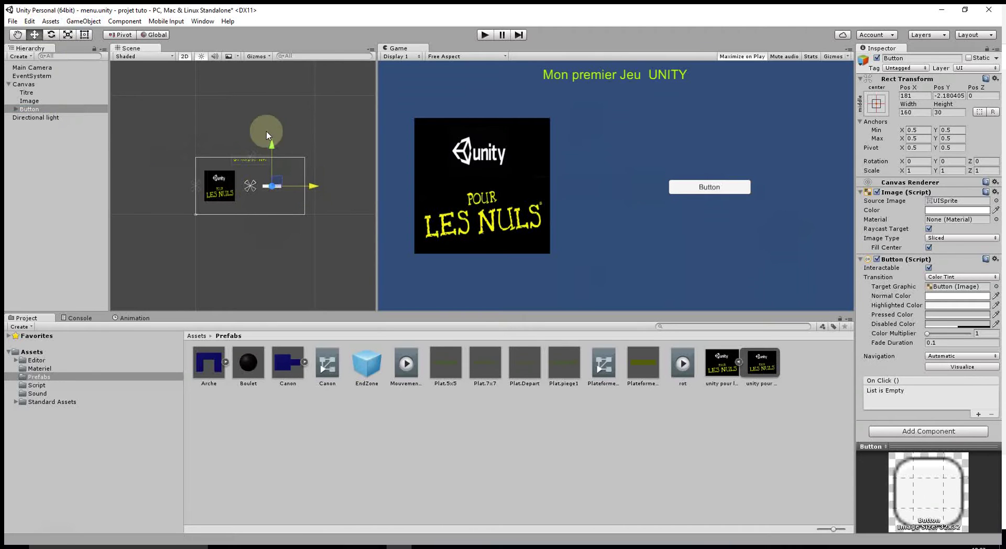
{"action": "left_click_drag", "start_coordinate": [272, 139], "coordinate": [272, 136]}
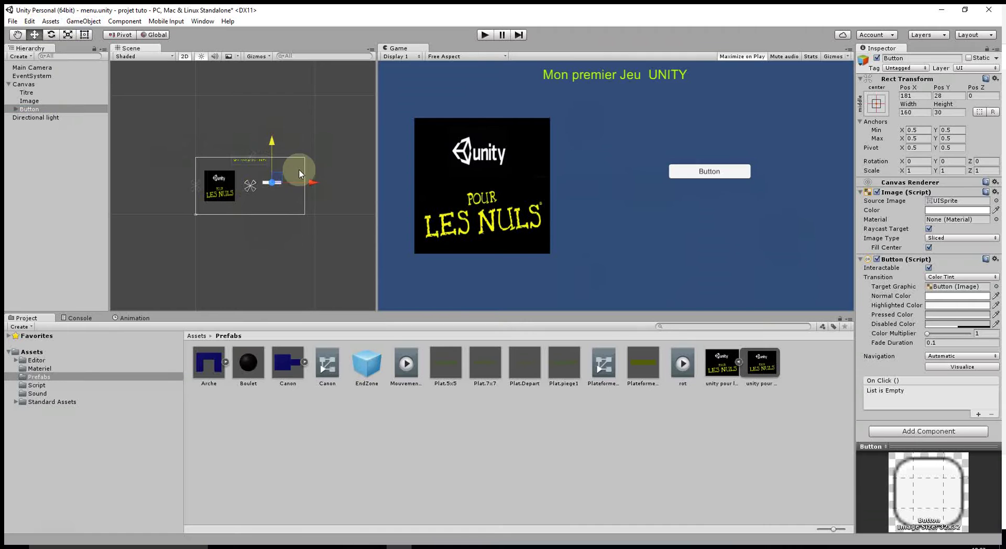
{"action": "left_click_drag", "start_coordinate": [315, 180], "coordinate": [330, 181]}
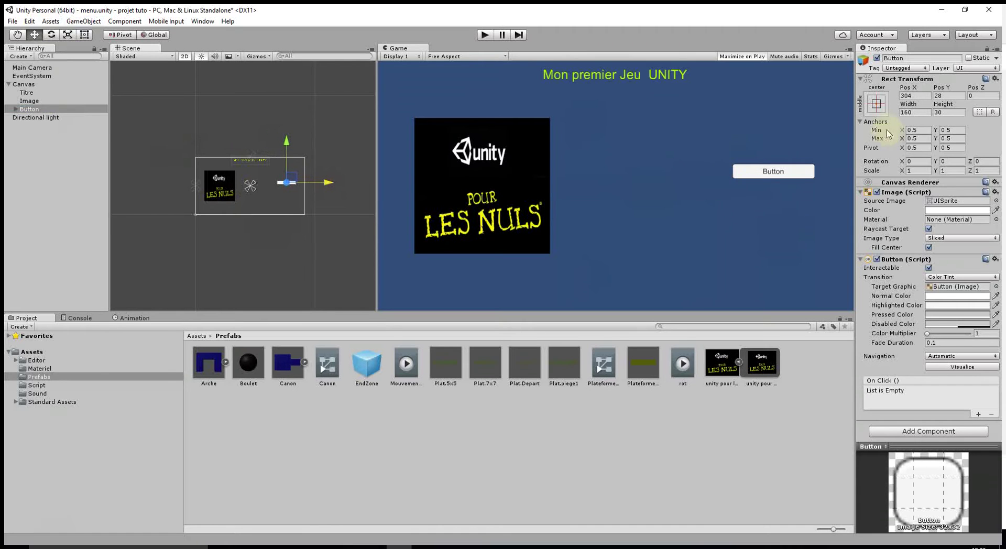
Step: Anchor the Button to the canvas's middle-right and widen the scene editing area
{"action": "left_click", "coordinate": [875, 107]}
{"action": "left_click", "coordinate": [874, 109]}
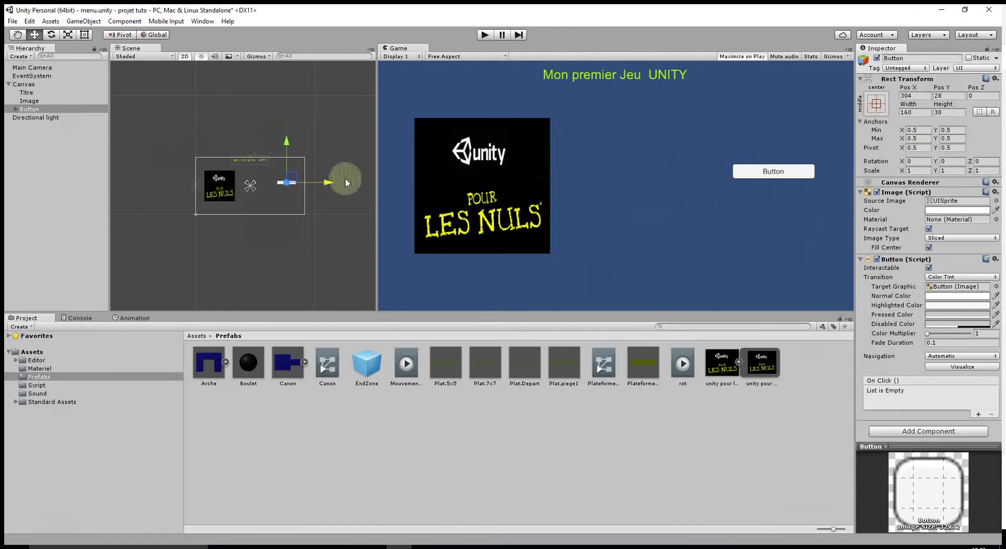
{"action": "left_click", "coordinate": [27, 109]}
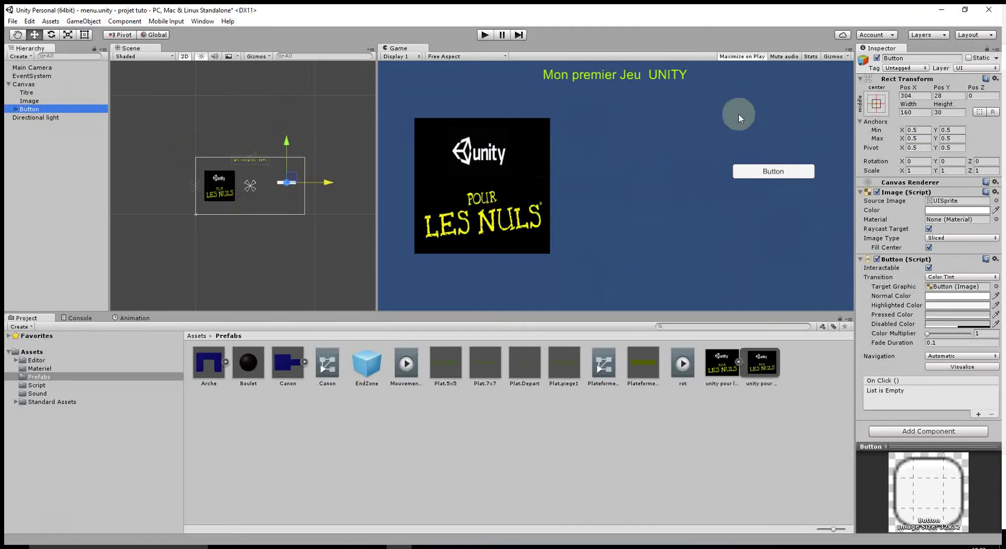
{"action": "left_click", "coordinate": [861, 113]}
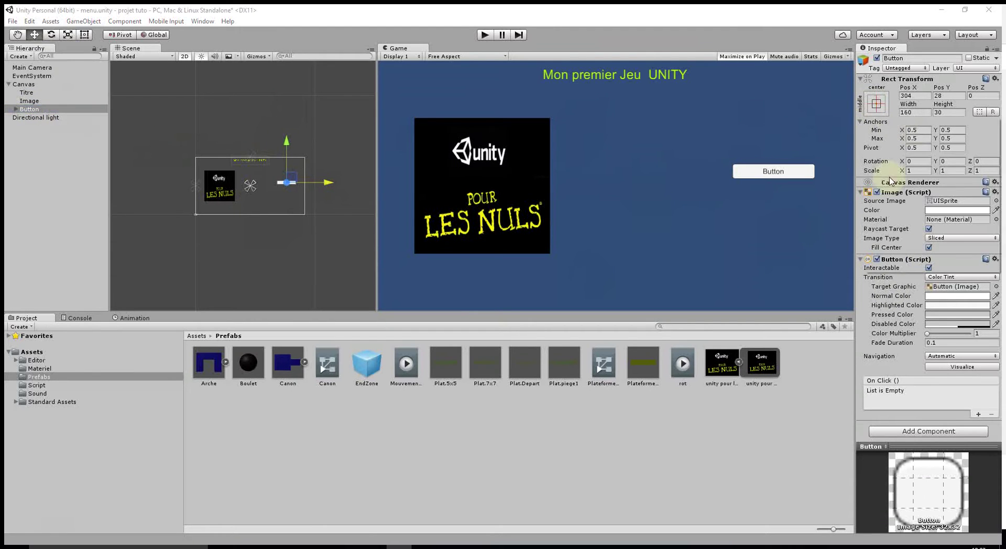
{"action": "left_click", "coordinate": [875, 107]}
{"action": "left_click", "coordinate": [951, 208]}
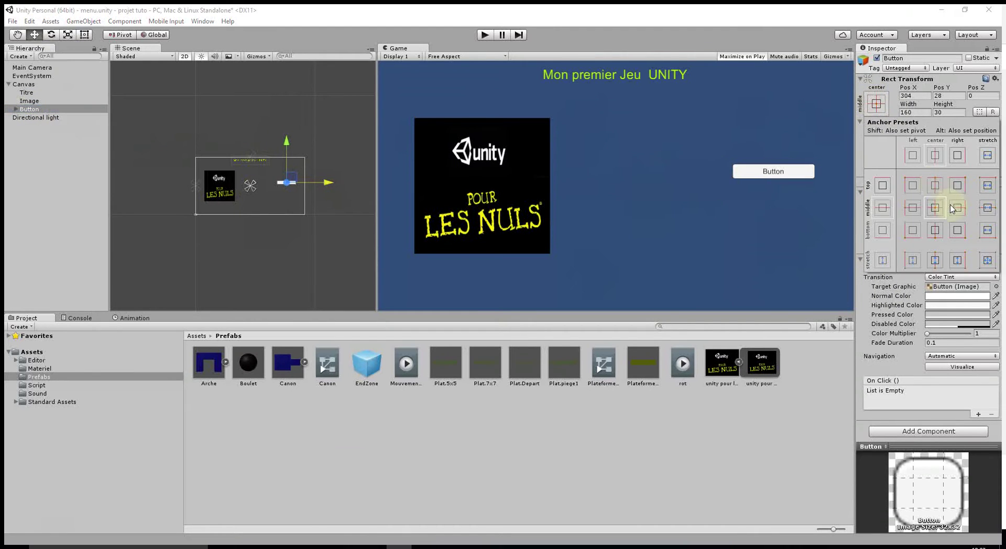
{"action": "left_click", "coordinate": [958, 209]}
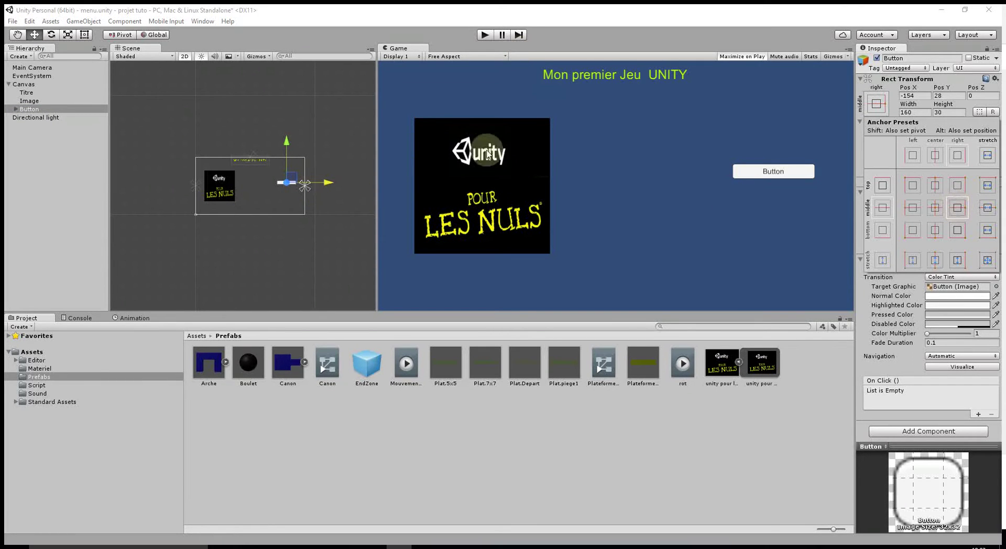
{"action": "left_click", "coordinate": [289, 178]}
{"action": "mouse_move", "coordinate": [377, 184]}
{"action": "left_mouse_down"}
{"action": "mouse_move", "coordinate": [580, 196]}
{"action": "mouse_move", "coordinate": [390, 206]}
{"action": "left_mouse_up"}
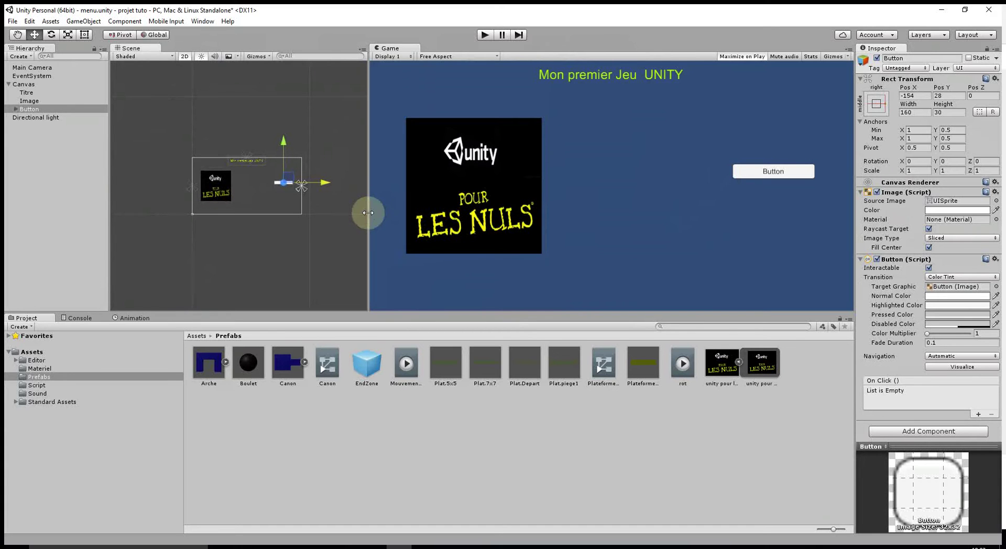
{"action": "left_click_drag", "start_coordinate": [367, 213], "coordinate": [398, 214]}
{"action": "left_click_drag", "start_coordinate": [422, 213], "coordinate": [429, 214]}
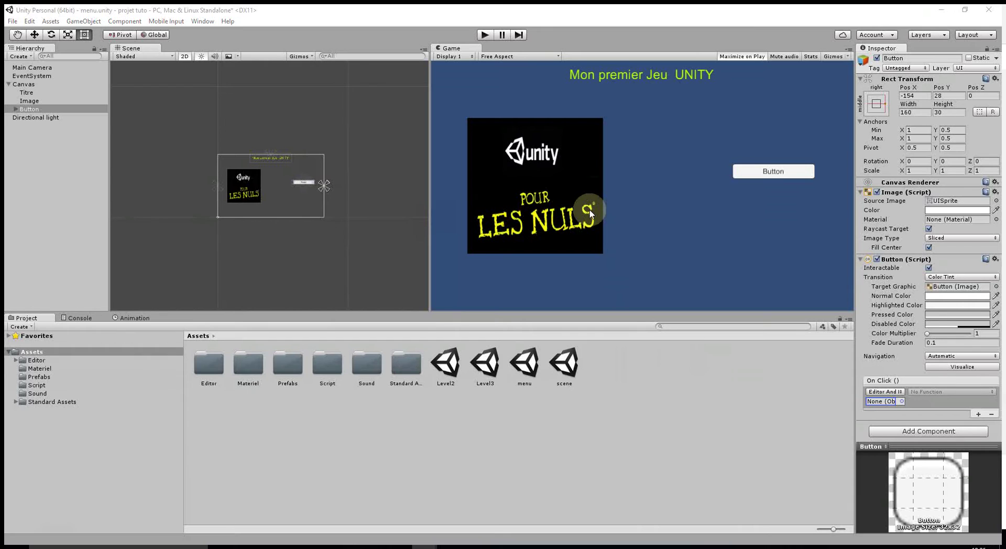
Step: Try the Sprite Swap transition on the button and test it in a quick Play run
{"action": "left_click", "coordinate": [17, 109]}
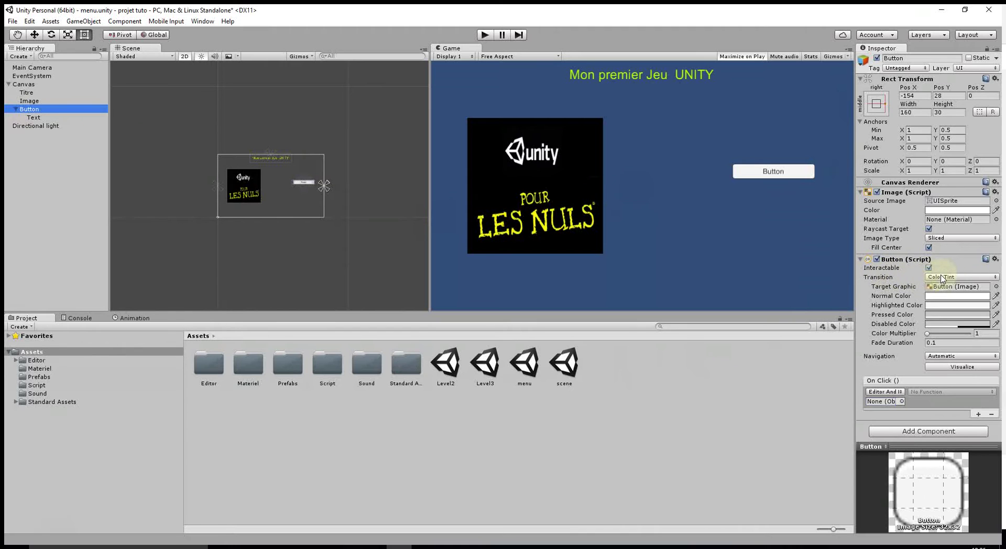
{"action": "left_click", "coordinate": [942, 277]}
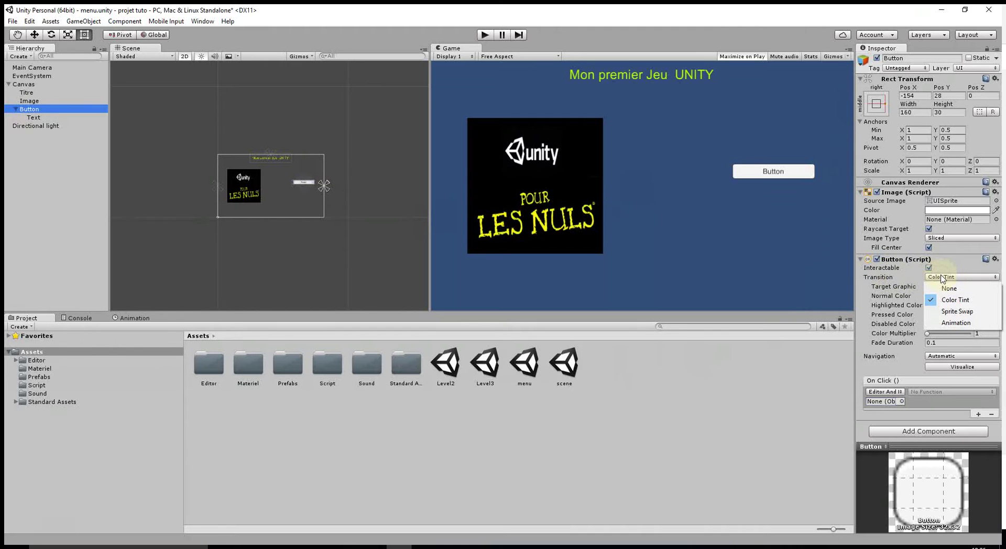
{"action": "left_click", "coordinate": [973, 311]}
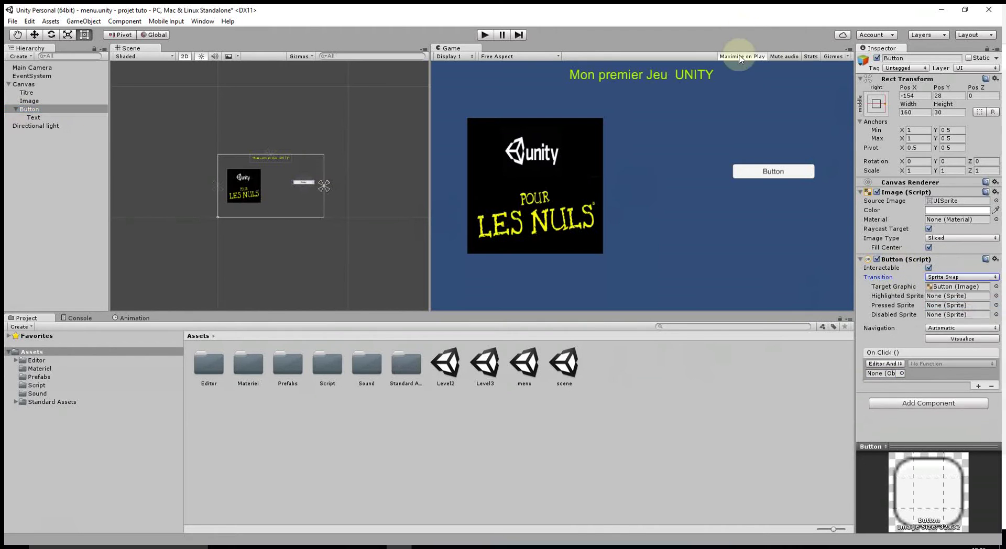
{"action": "left_click", "coordinate": [487, 36]}
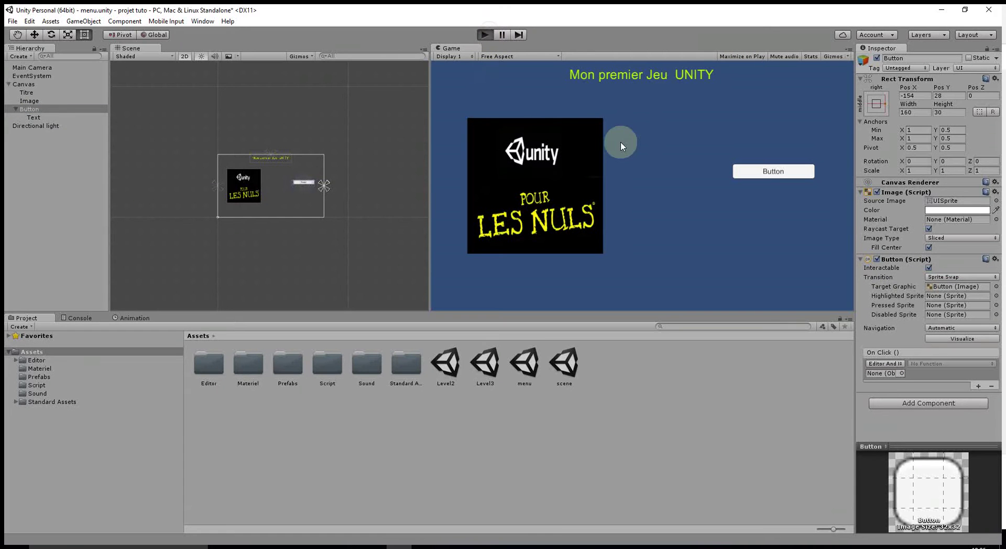
{"action": "left_click", "coordinate": [760, 177]}
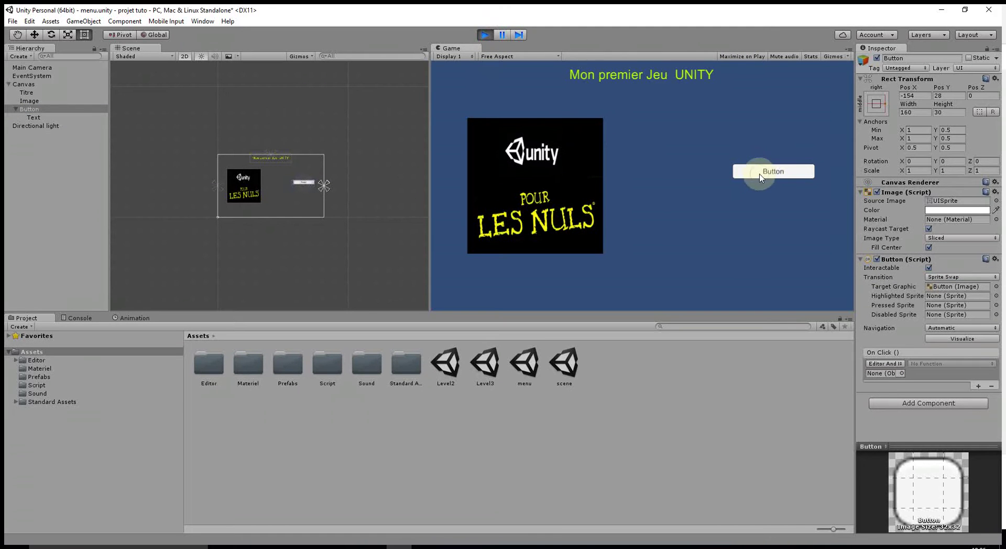
{"action": "left_click", "coordinate": [485, 34]}
Step: Switch the Button's transition to Color Tint after briefly reverting to Sprite Swap
{"action": "left_click", "coordinate": [949, 278]}
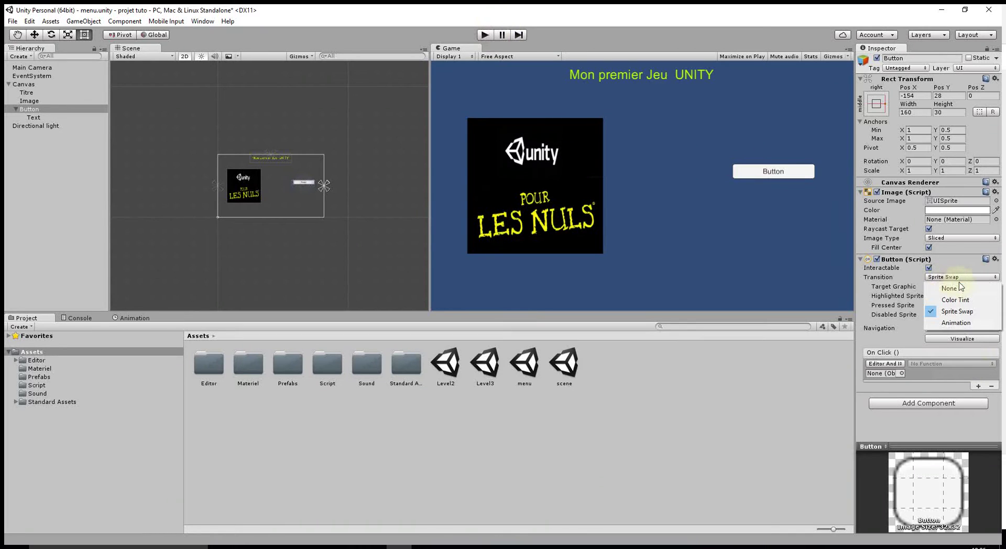
{"action": "left_click", "coordinate": [954, 300]}
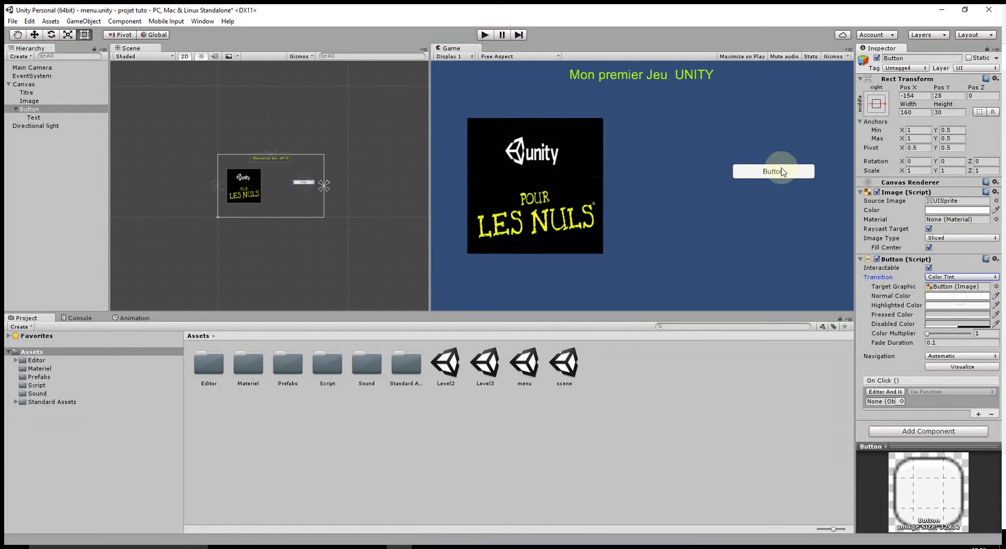
{"action": "left_click", "coordinate": [955, 277]}
{"action": "left_click", "coordinate": [954, 310]}
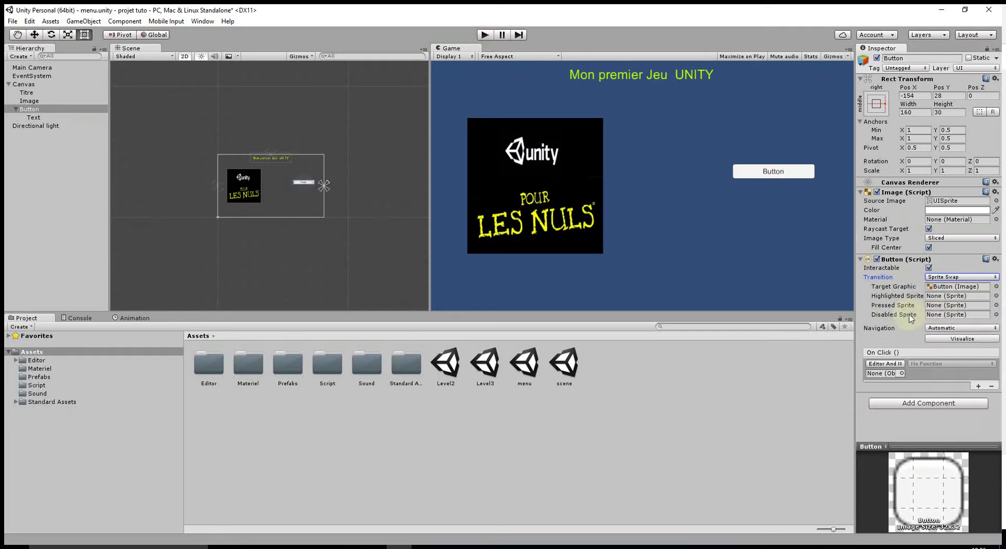
{"action": "left_click", "coordinate": [948, 277]}
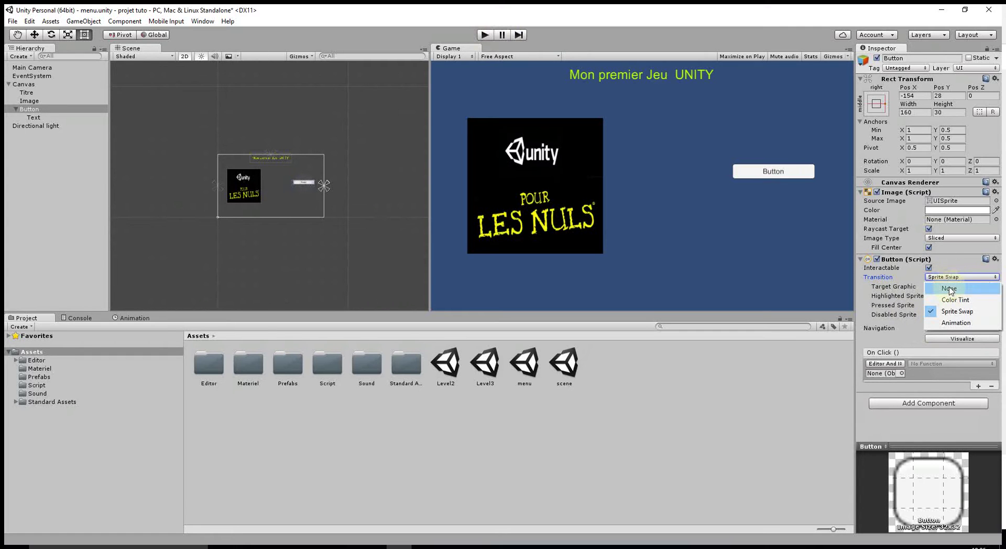
{"action": "left_click", "coordinate": [950, 291]}
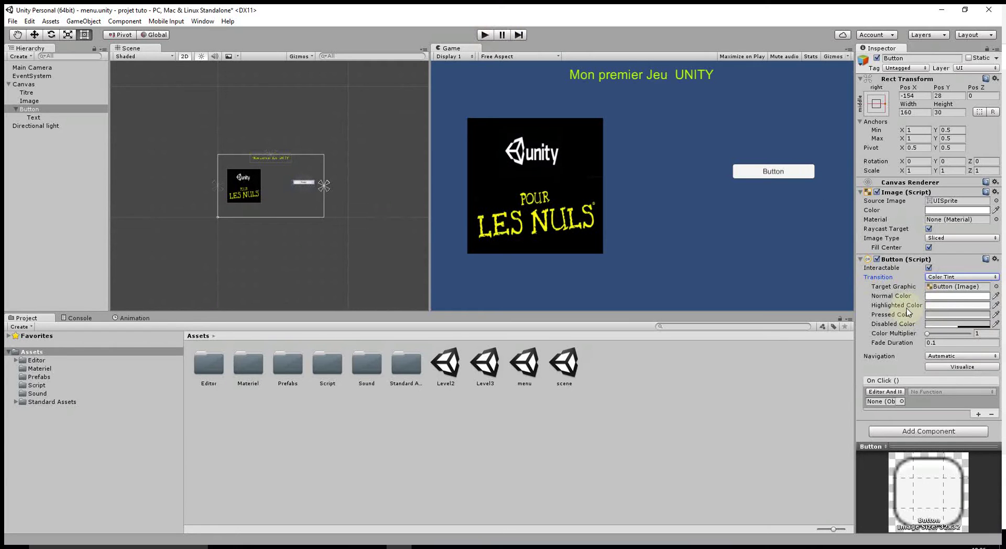
{"action": "left_click", "coordinate": [943, 304]}
Step: Set the button's Highlighted Color to red and its Pressed Color to near-black
{"action": "left_click", "coordinate": [231, 140]}
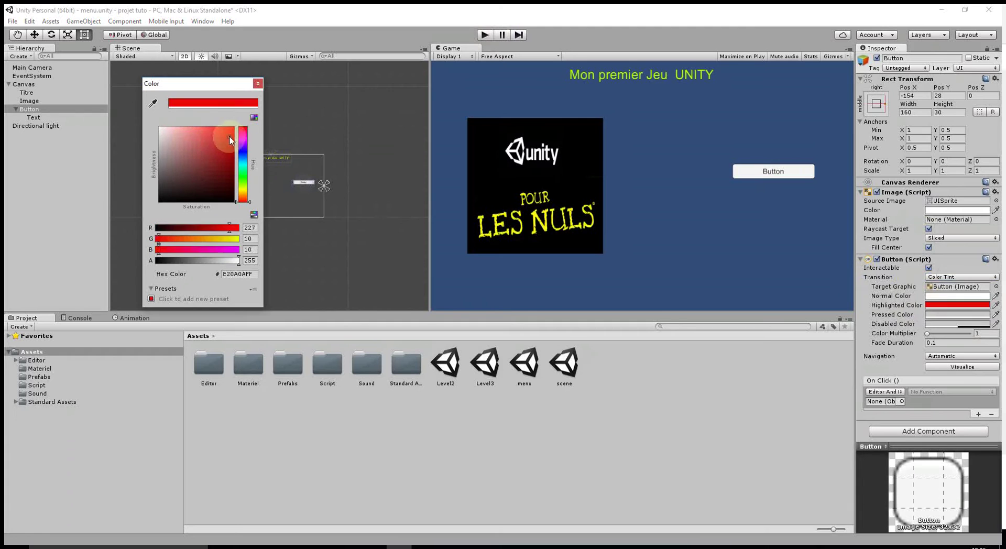
{"action": "left_click", "coordinate": [257, 84]}
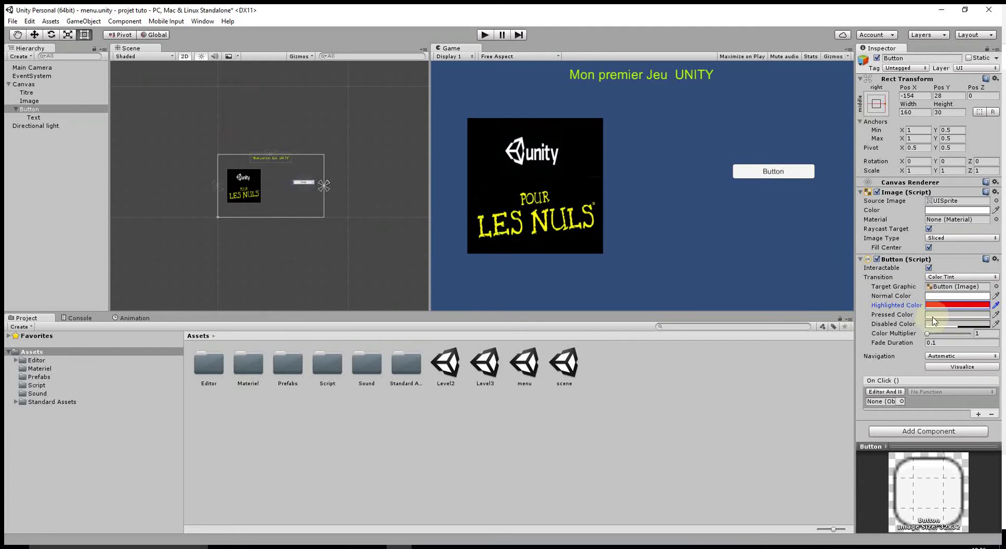
{"action": "left_click", "coordinate": [969, 314]}
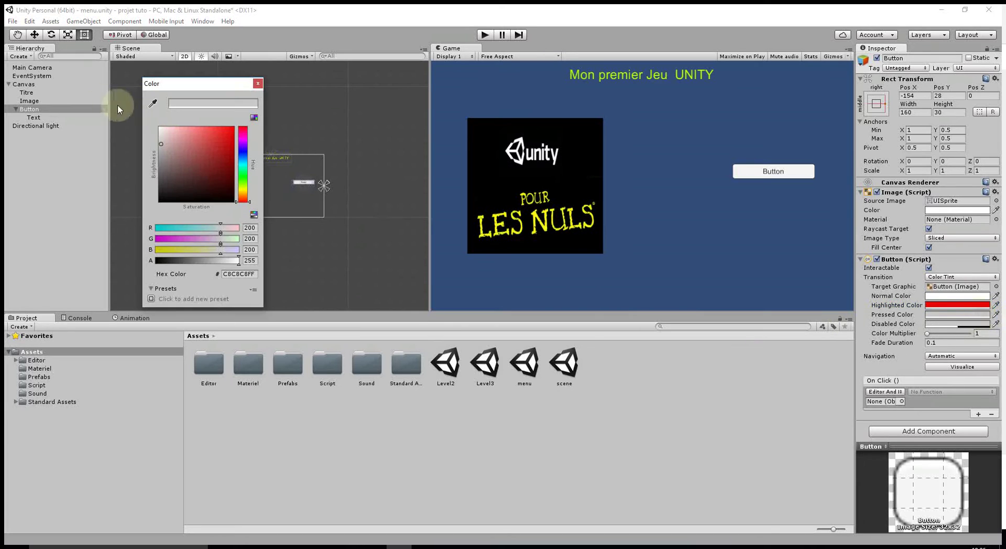
{"action": "left_click", "coordinate": [222, 198]}
{"action": "left_click", "coordinate": [257, 83]}
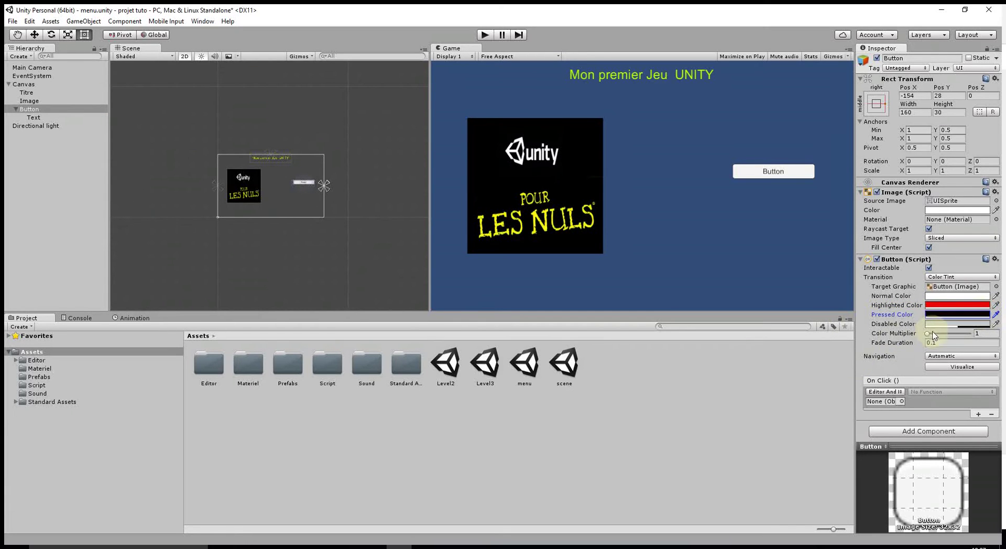
Step: Toggle Interactable off and on, nudge the Color Multiplier, and test the button colours in Play mode
{"action": "left_click", "coordinate": [928, 267]}
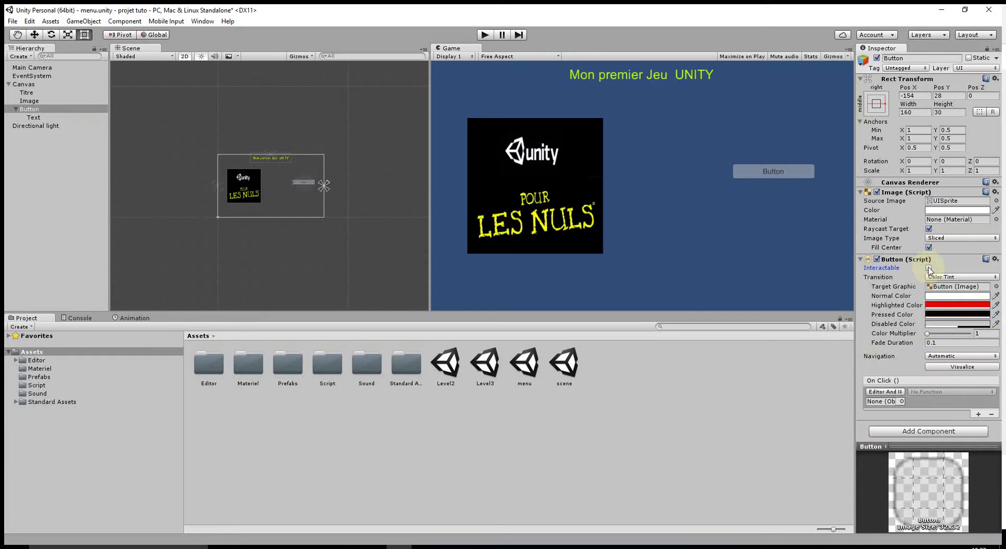
{"action": "left_click", "coordinate": [929, 268]}
{"action": "mouse_move", "coordinate": [927, 334]}
{"action": "left_mouse_down"}
{"action": "mouse_move", "coordinate": [935, 335]}
{"action": "mouse_move", "coordinate": [925, 336]}
{"action": "left_mouse_up"}
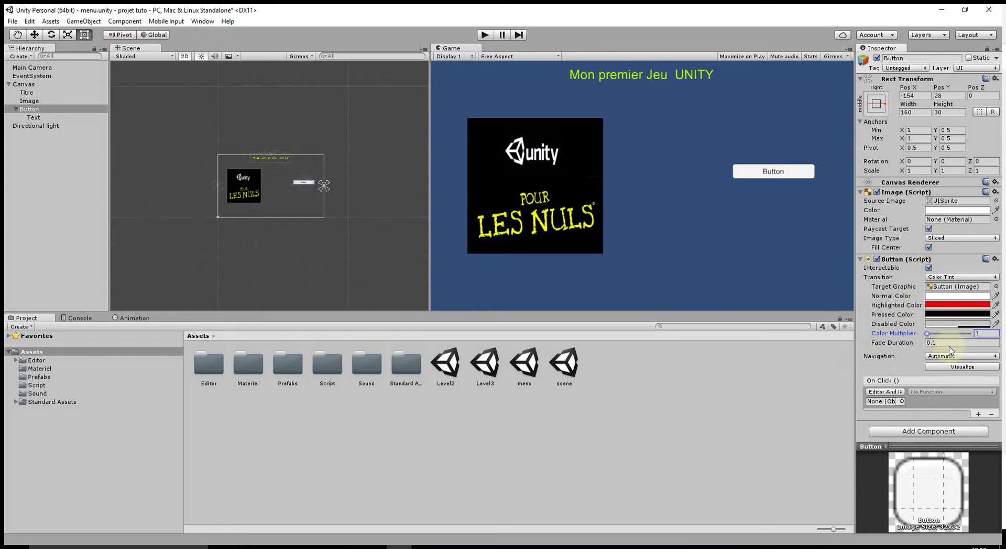
{"action": "left_click", "coordinate": [483, 35]}
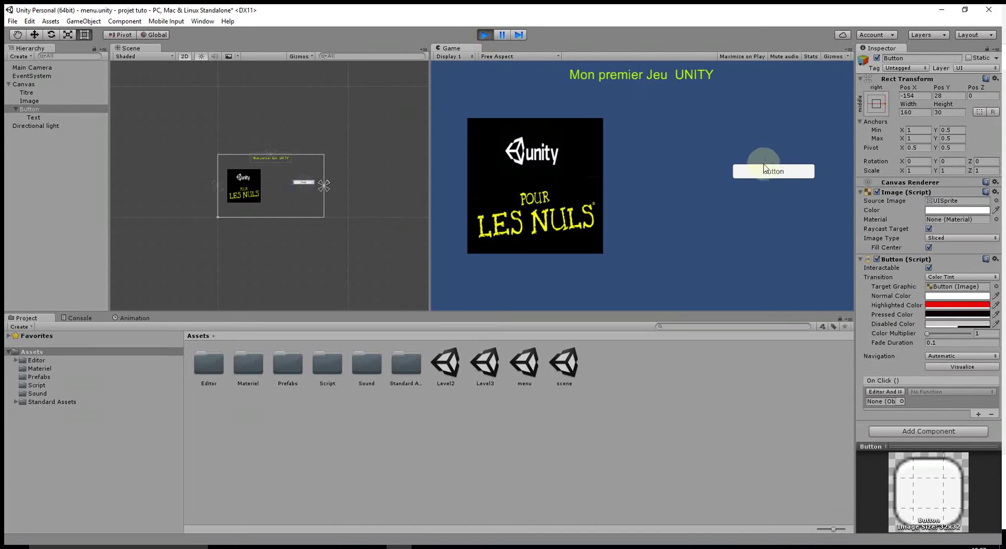
{"action": "left_click", "coordinate": [752, 172]}
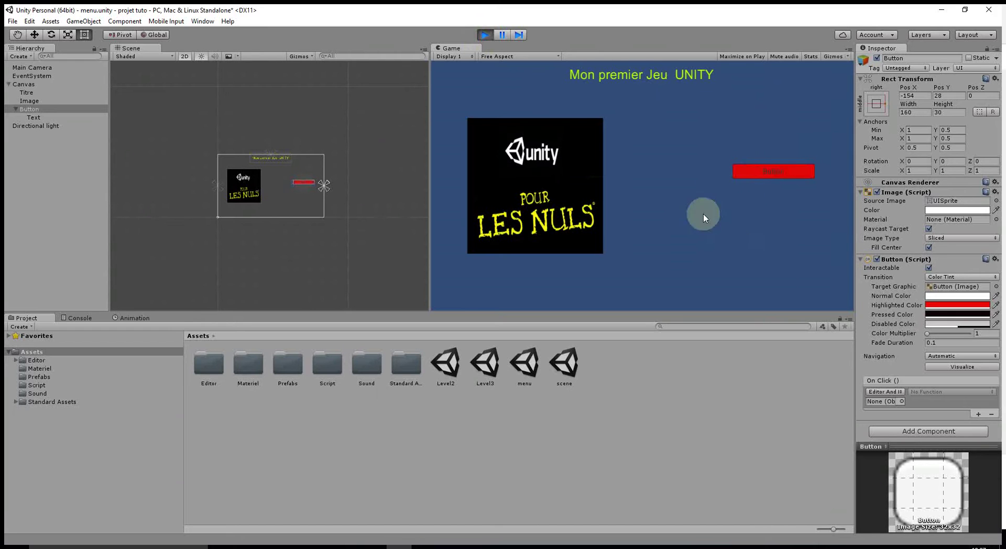
{"action": "left_click", "coordinate": [482, 34]}
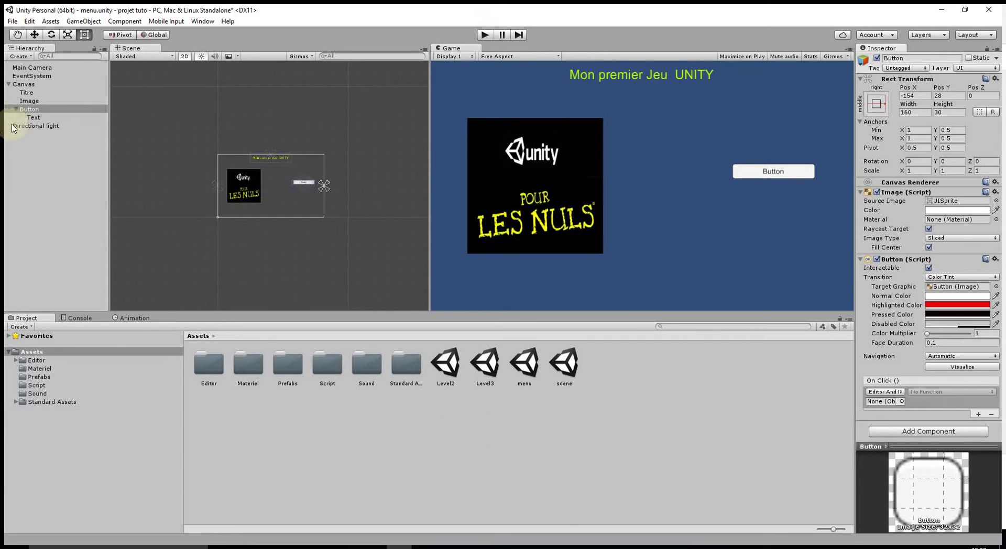
{"action": "left_click", "coordinate": [33, 118]}
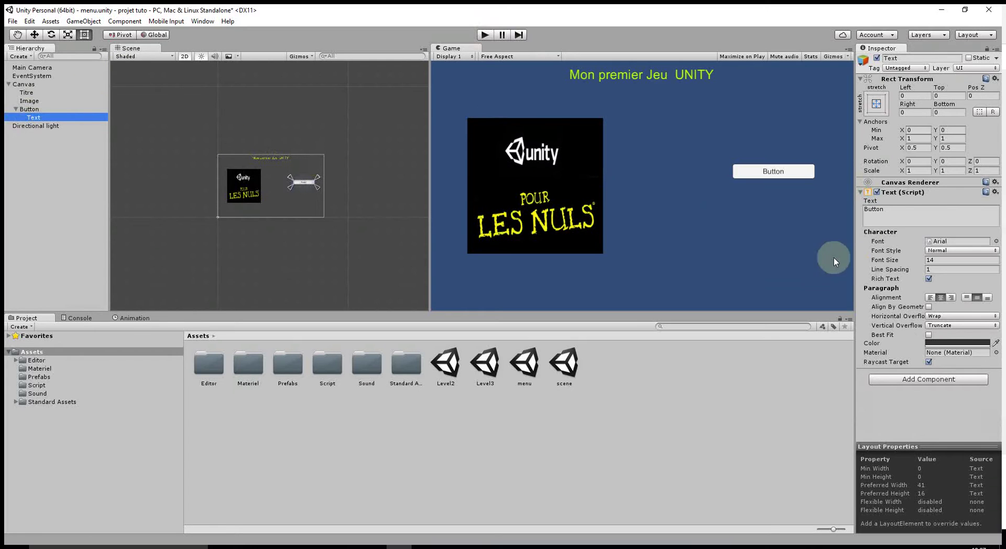
Step: Change the button's Text label to 'Jouer', reselect the Button, and open the Script folder
{"action": "left_click", "coordinate": [897, 210]}
{"action": "type", "text": "Jouer"}
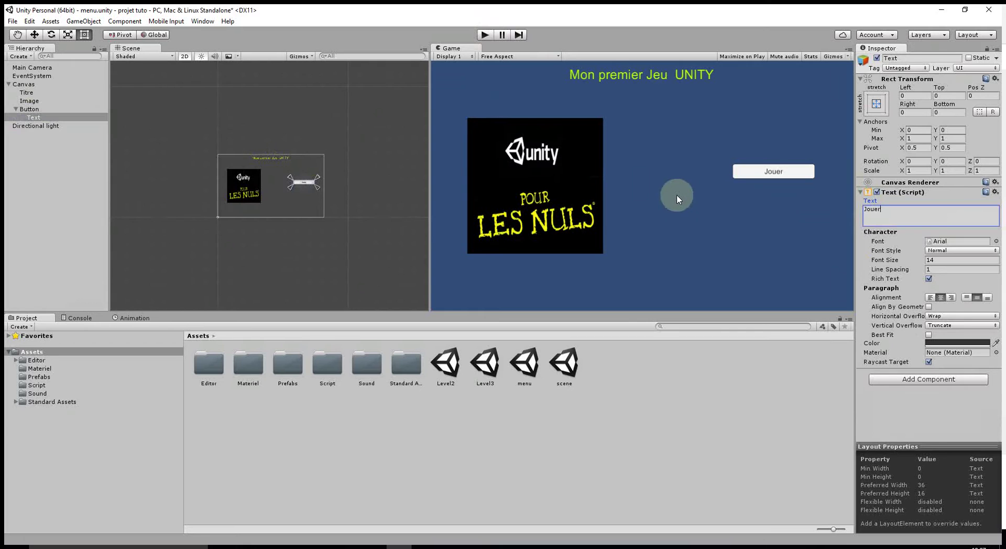
{"action": "left_click", "coordinate": [53, 152]}
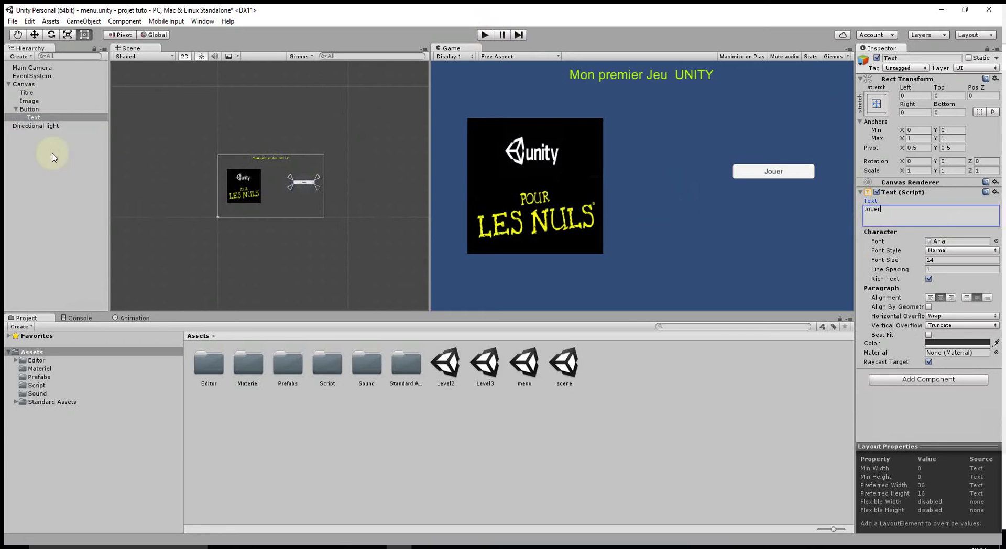
{"action": "left_click", "coordinate": [30, 109]}
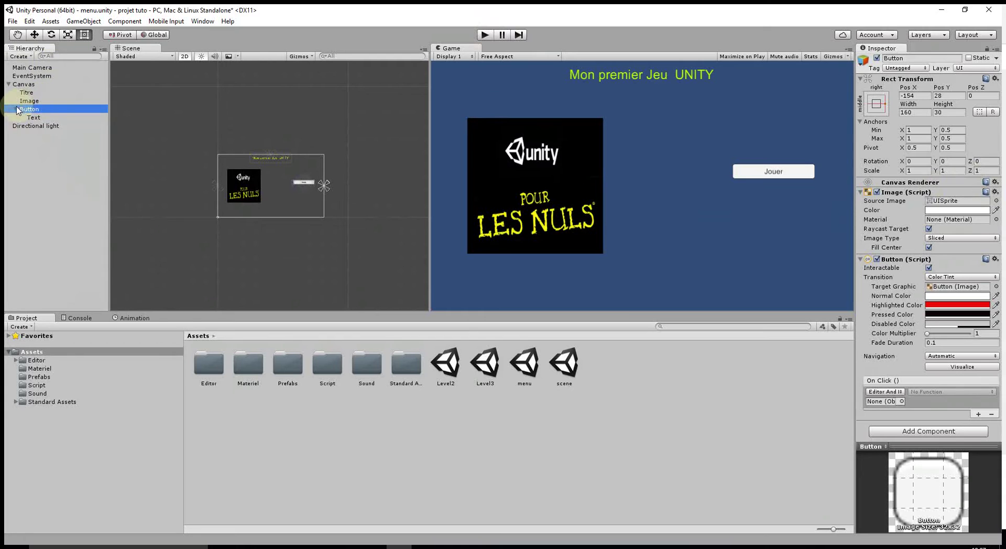
{"action": "left_click", "coordinate": [111, 121]}
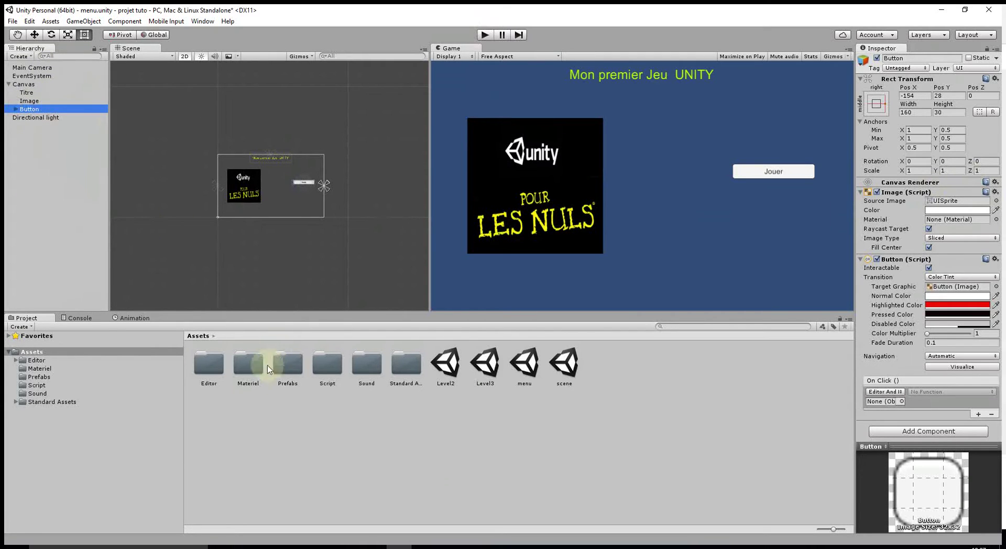
{"action": "double_click", "coordinate": [326, 364]}
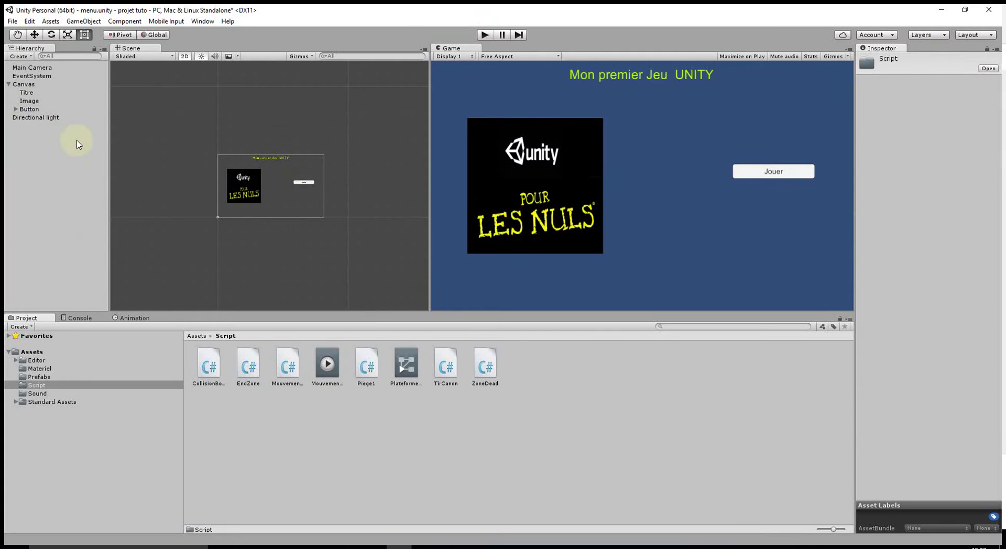
Step: Create a C# script named Menu in the Script folder, attach it to the Canvas, and open it
{"action": "left_click", "coordinate": [27, 109]}
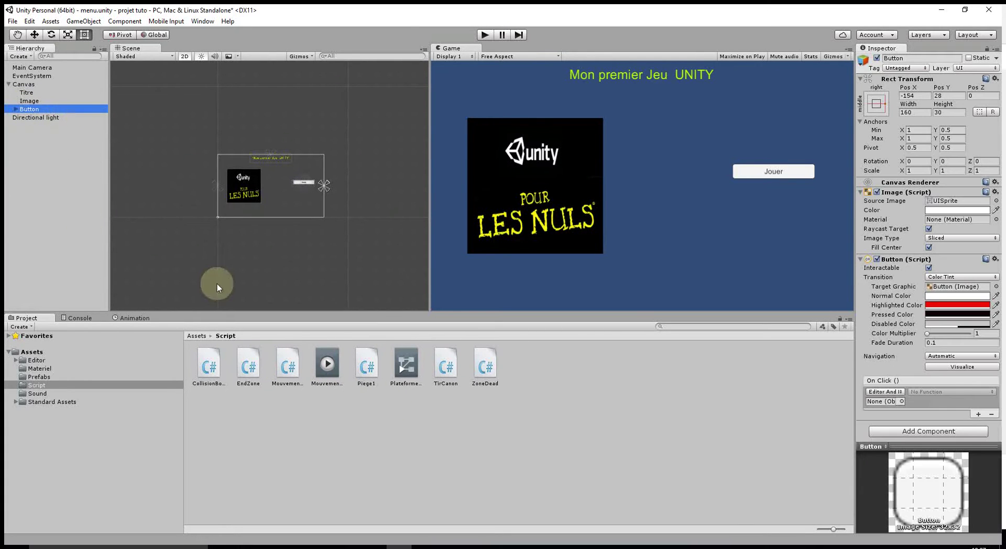
{"action": "right_click", "coordinate": [368, 431]}
{"action": "mouse_move", "coordinate": [414, 243]}
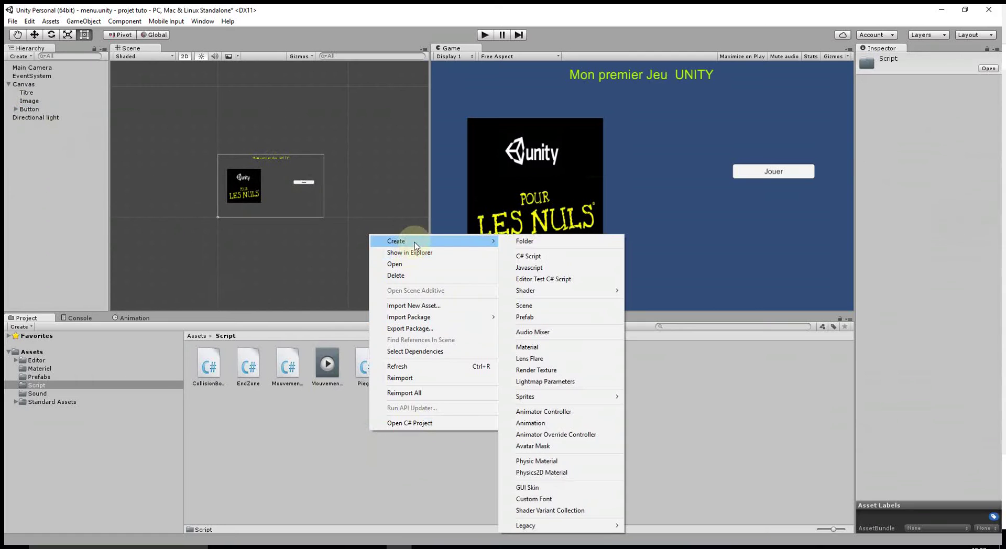
{"action": "left_click", "coordinate": [528, 256]}
{"action": "type", "text": "Menu"}
{"action": "key", "text": "Return"}
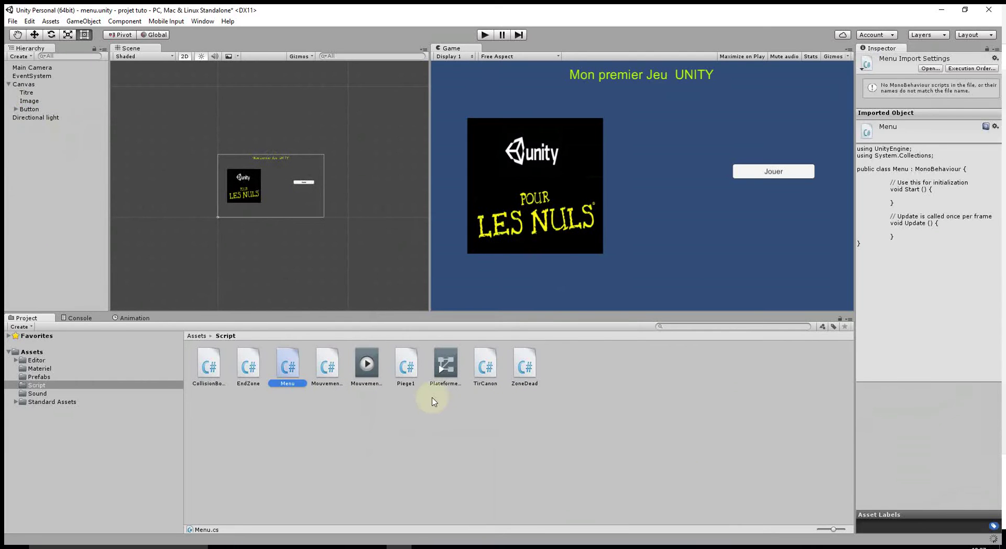
{"action": "left_click", "coordinate": [286, 371]}
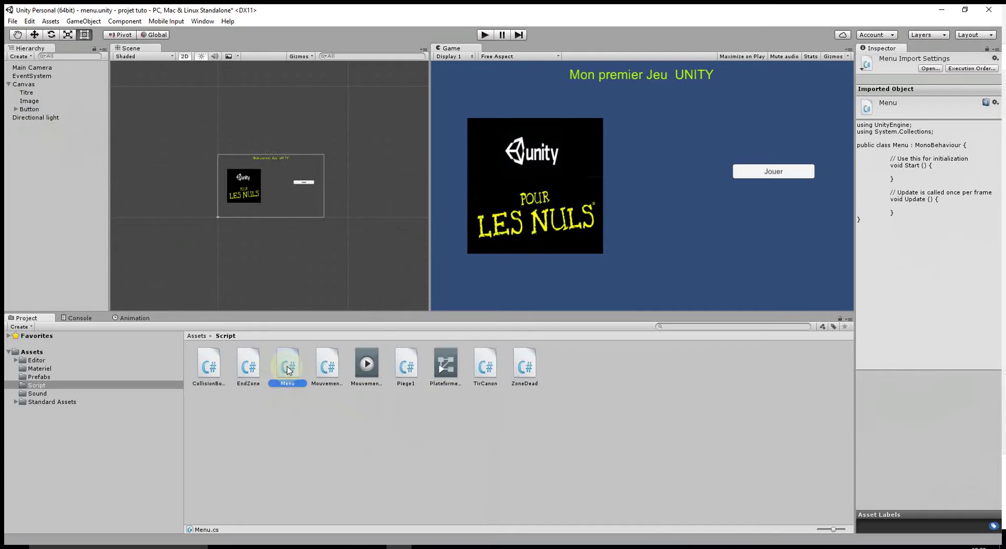
{"action": "left_click_drag", "start_coordinate": [289, 370], "coordinate": [26, 88]}
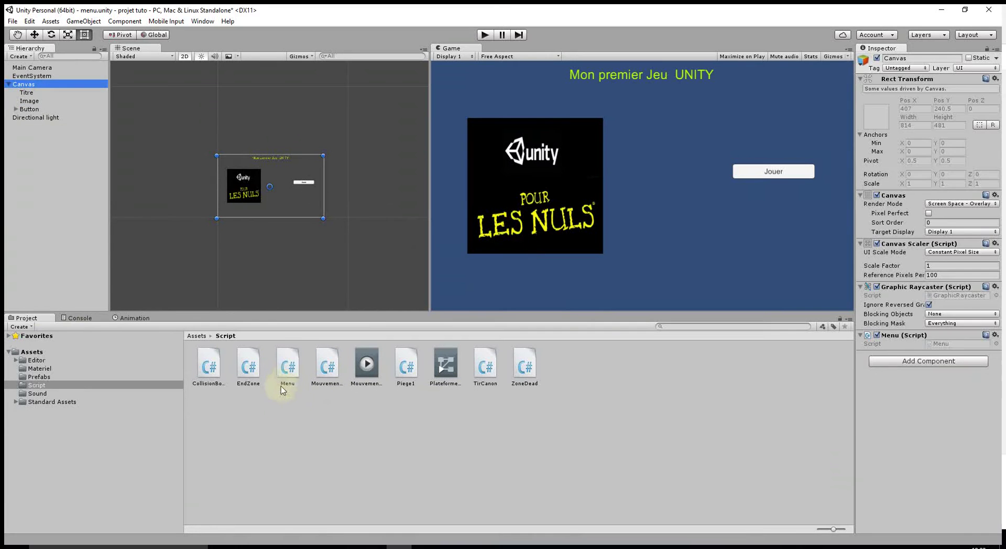
{"action": "double_click", "coordinate": [283, 373]}
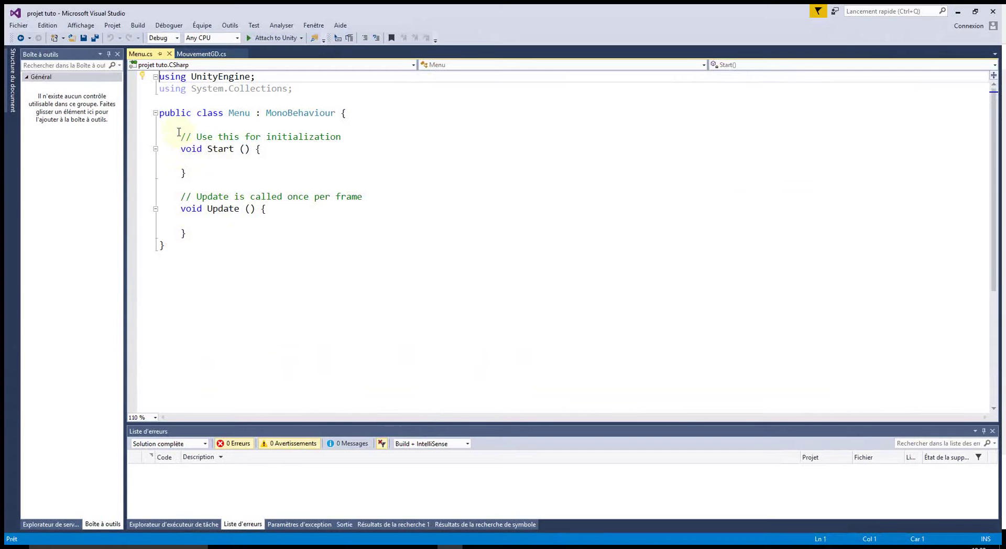
Step: Replace the default Start and Update methods with an empty public void Jouer() method
{"action": "left_click_drag", "start_coordinate": [179, 132], "coordinate": [230, 232]}
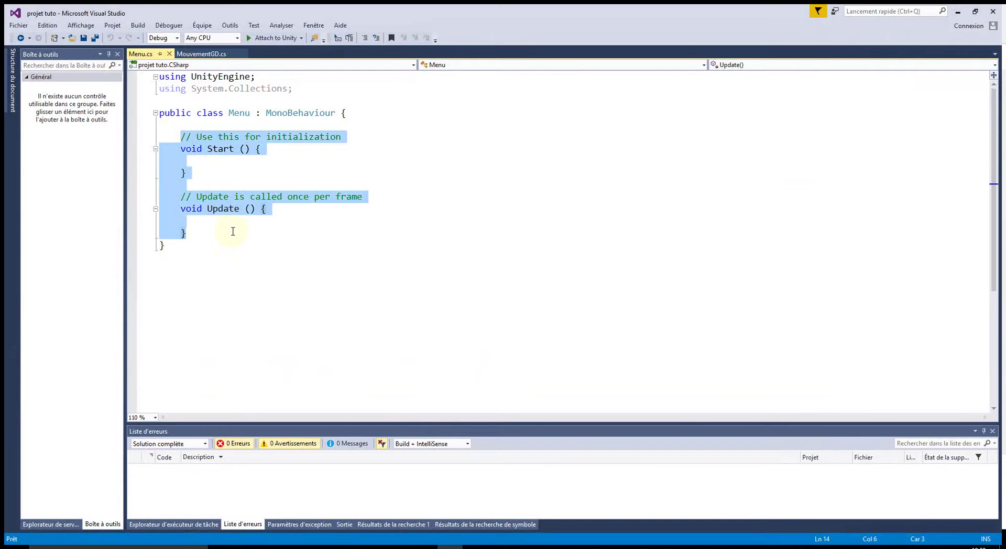
{"action": "key", "text": "Delete"}
{"action": "type", "text": "ub"}
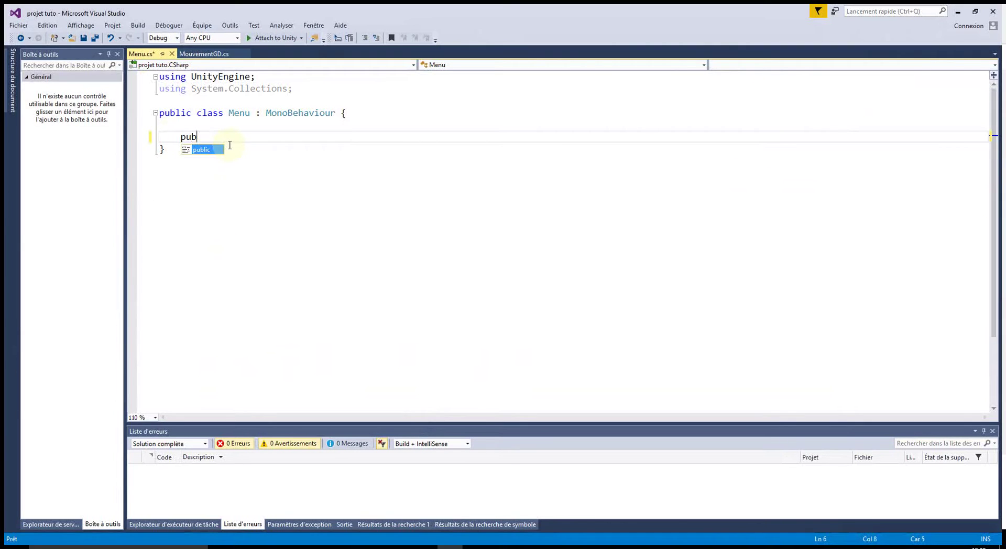
{"action": "type", "text": "lic void Jouer"}
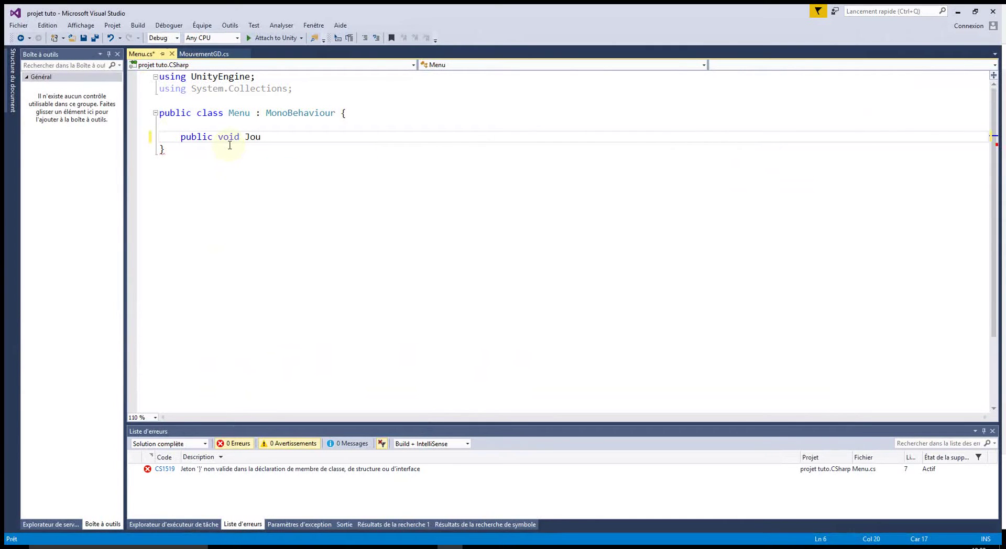
{"action": "type", "text": "()"}
{"action": "key", "text": "Return"}
{"action": "type", "text": "{"}
{"action": "key", "text": "Return"}
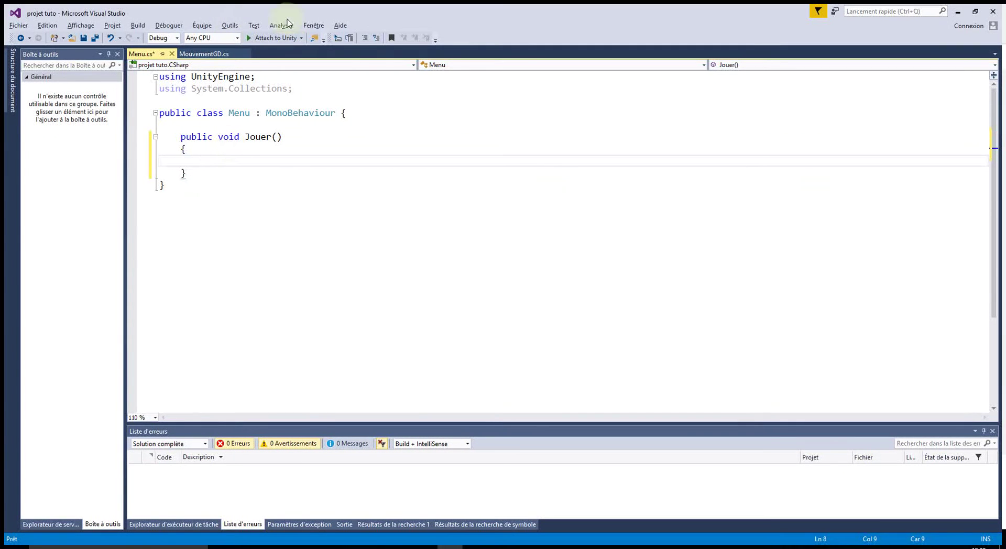
Step: Add 'using UnityEngine.SceneManagement;' at the top of Menu.cs
{"action": "left_click", "coordinate": [181, 100]}
{"action": "type", "text": "using"}
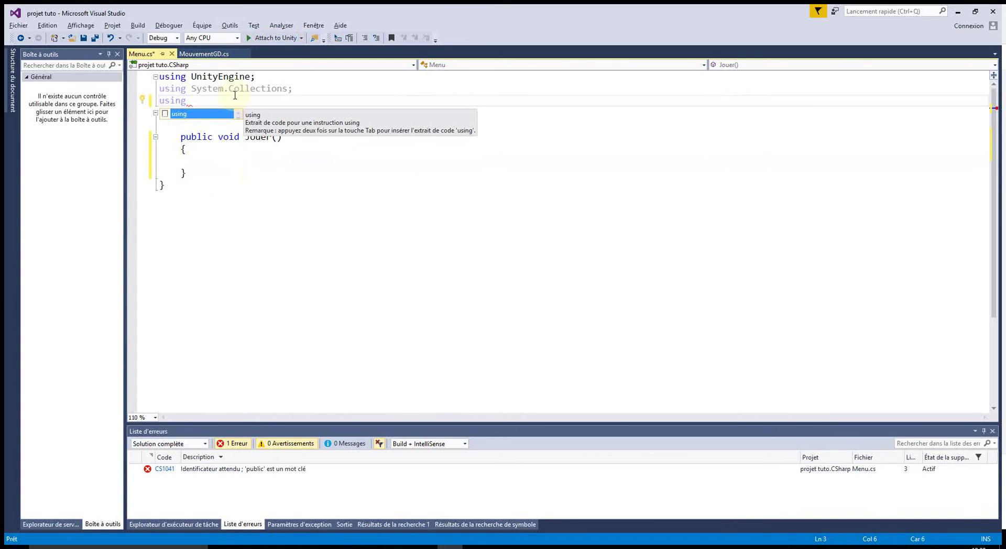
{"action": "type", "text": " unity"}
{"action": "key", "text": "Down"}
{"action": "key", "text": "Down"}
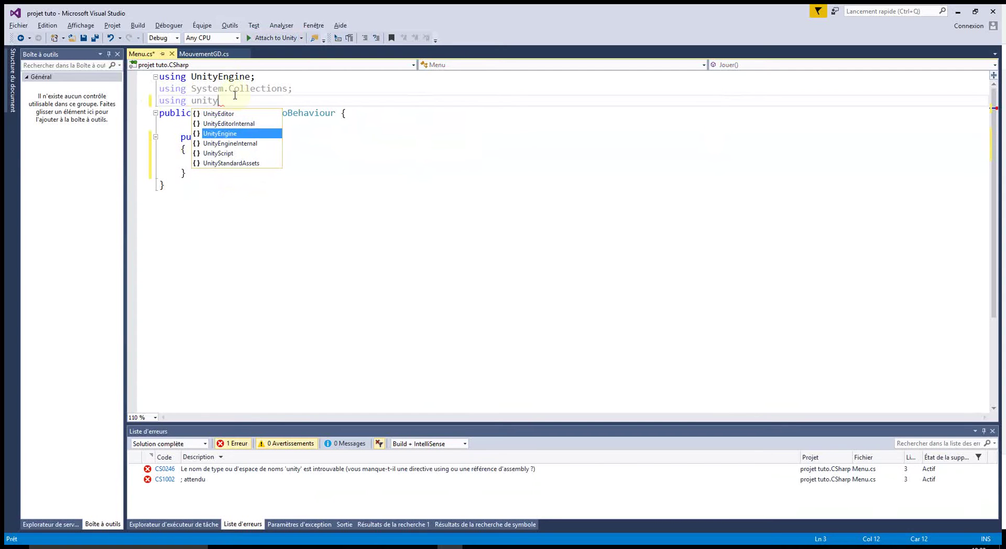
{"action": "key", "text": "Tab"}
{"action": "type", "text": "."}
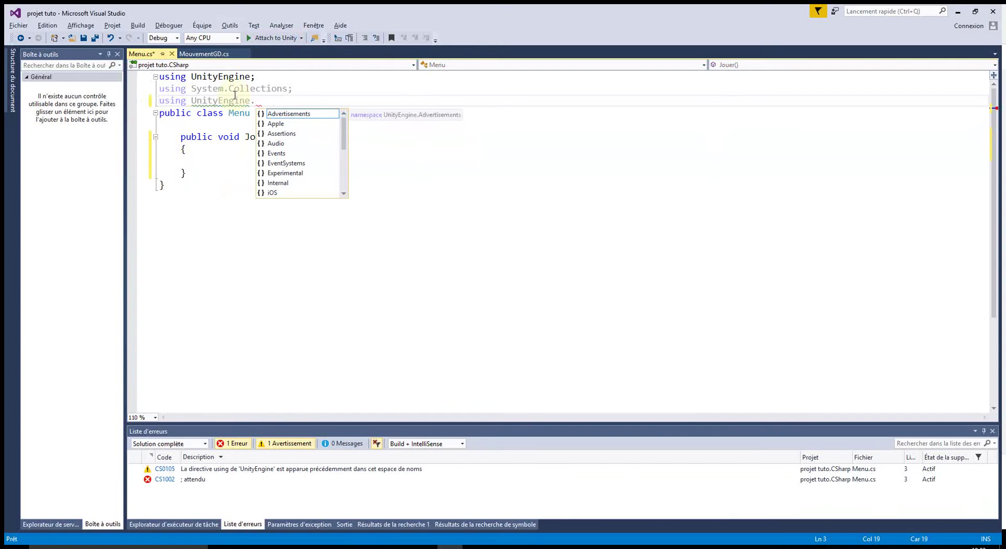
{"action": "type", "text": "sc"}
{"action": "key", "text": "Tab"}
{"action": "type", "text": ";"}
Step: Write a SceneManager.LoadScene call inside the Jouer method
{"action": "left_click", "coordinate": [309, 169]}
{"action": "left_click", "coordinate": [222, 157]}
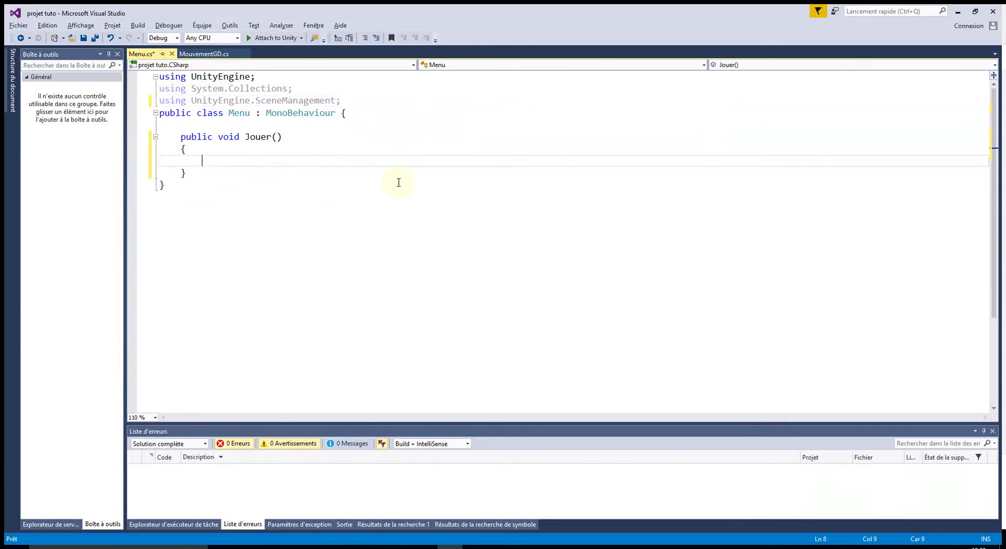
{"action": "type", "text": "sc"}
{"action": "key", "text": "Down"}
{"action": "key", "text": "Down"}
{"action": "key", "text": "Tab"}
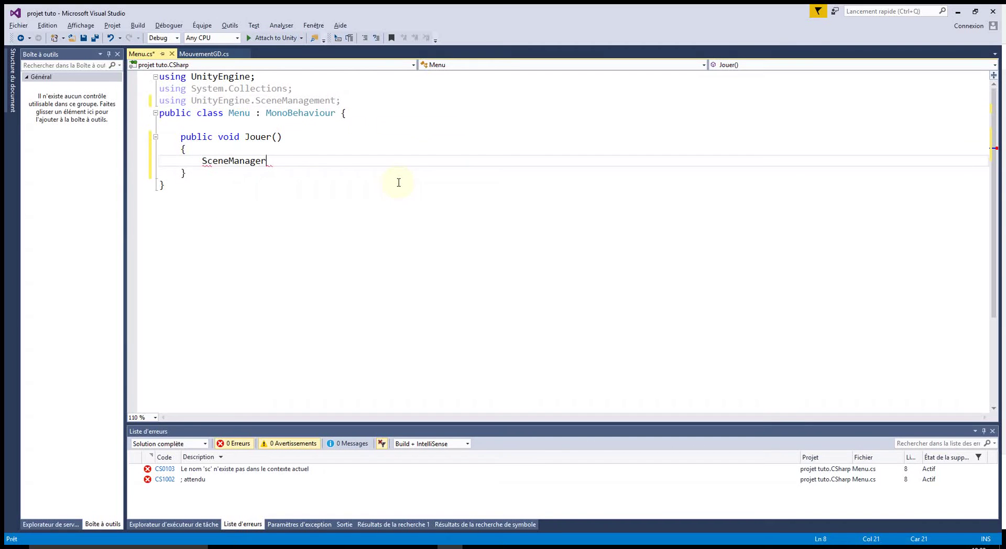
{"action": "type", "text": ".lo"}
{"action": "key", "text": "Tab"}
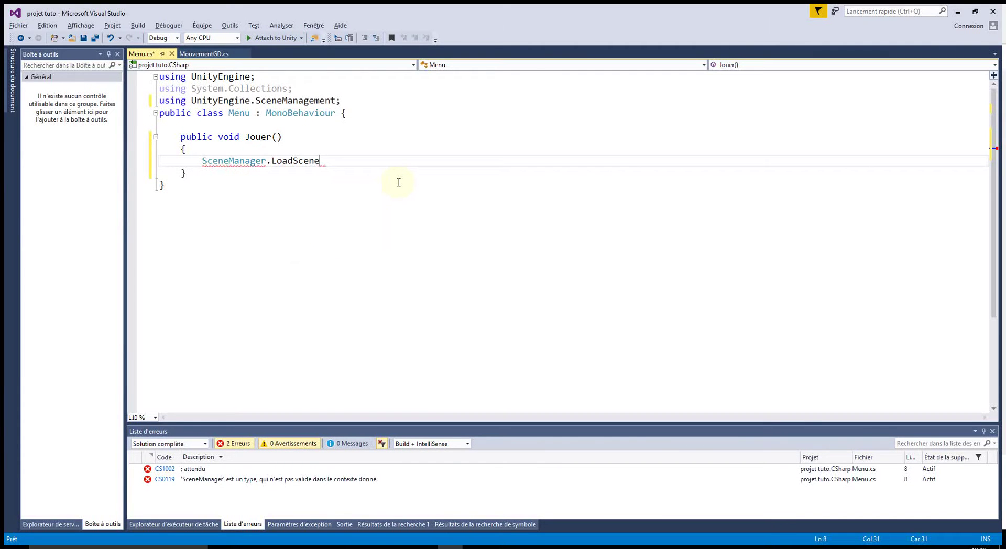
{"action": "type", "text": "(\"Level1"}
{"action": "key", "text": "BackSpace"}
{"action": "key", "text": "BackSpace"}
{"action": "key", "text": "BackSpace"}
{"action": "key", "text": "BackSpace"}
{"action": "key", "text": "BackSpace"}
{"action": "key", "text": "BackSpace"}
{"action": "type", "text": "Scene"}
Step: Check the scene names in Unity, set the LoadScene argument to "scene", and save Menu.cs
{"action": "key", "text": "alt+Tab"}
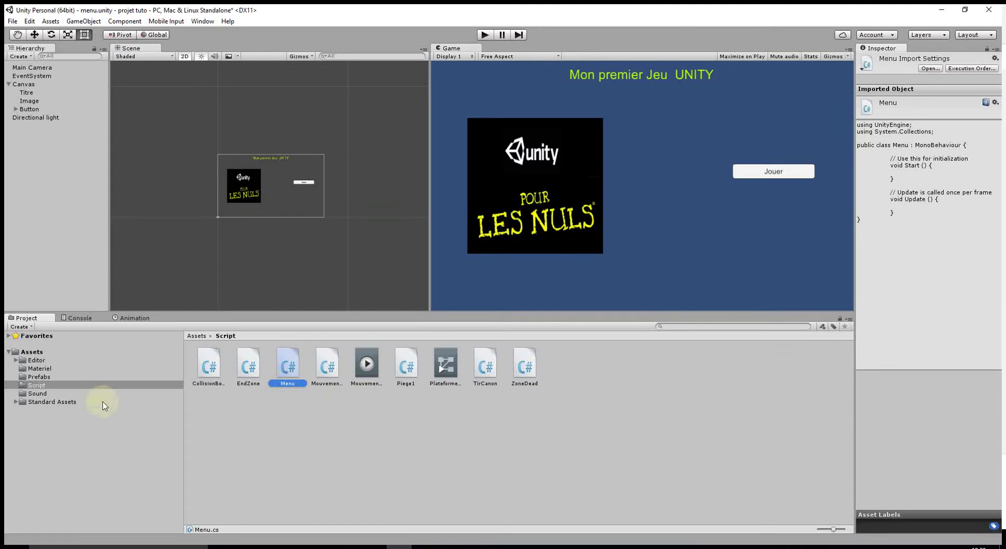
{"action": "left_click", "coordinate": [39, 351]}
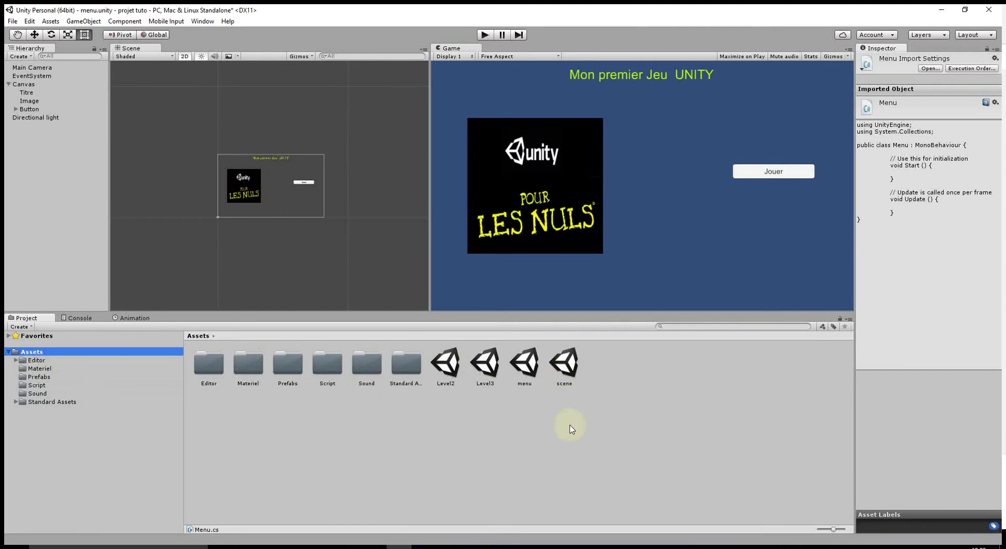
{"action": "key", "text": "alt+Tab"}
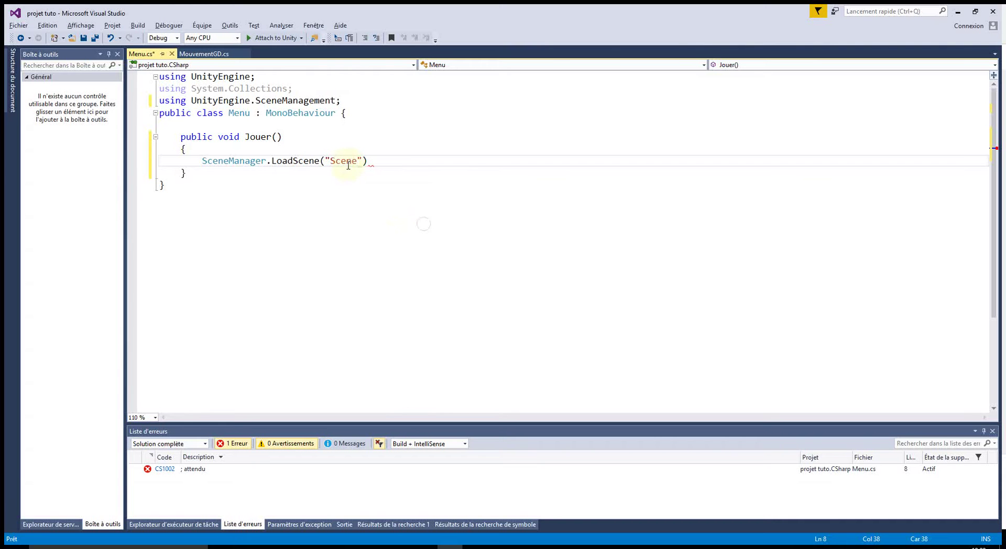
{"action": "key", "text": "ctrl+shift+Left"}
{"action": "type", "text": "scene"}
{"action": "key", "text": "End"}
{"action": "type", "text": ";"}
{"action": "left_click", "coordinate": [403, 199]}
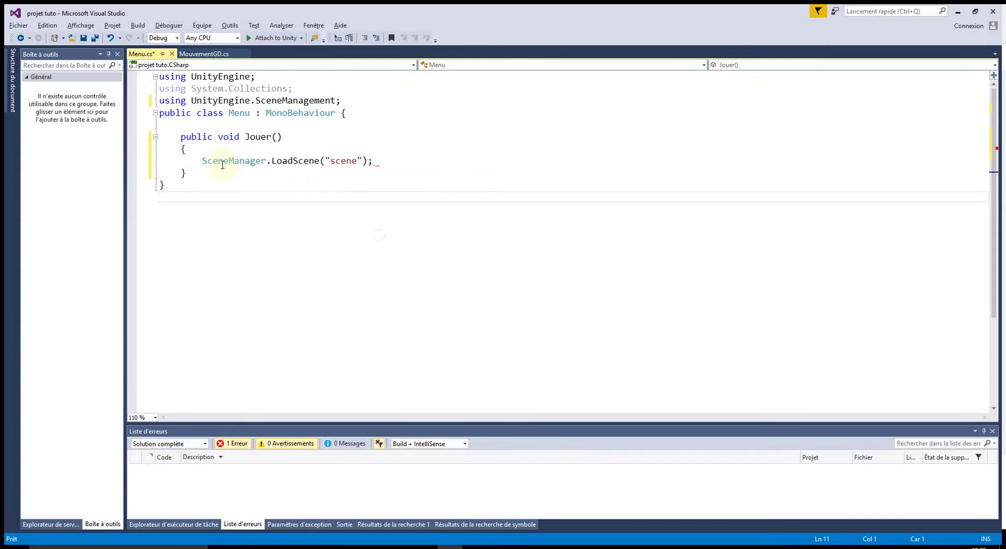
{"action": "left_click", "coordinate": [83, 39]}
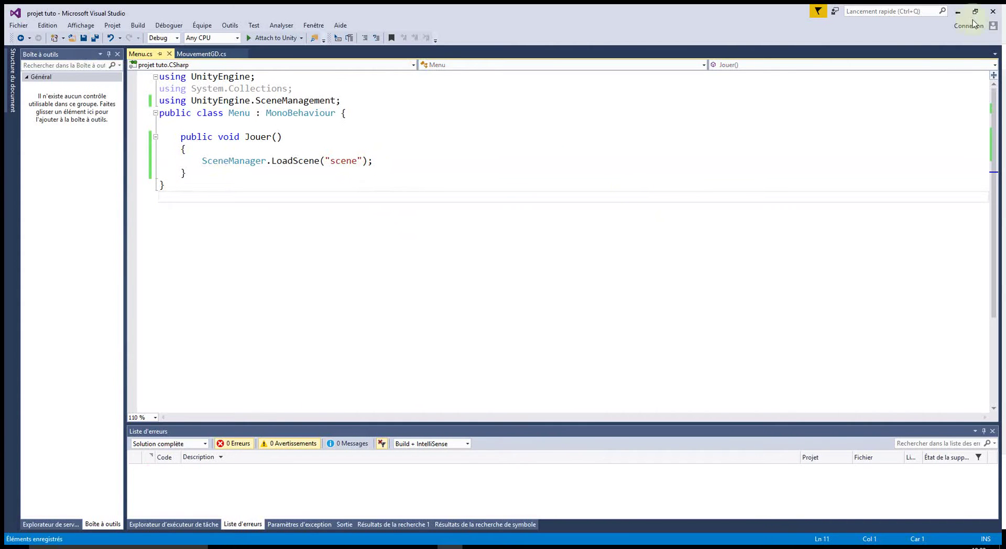
{"action": "left_click", "coordinate": [957, 11]}
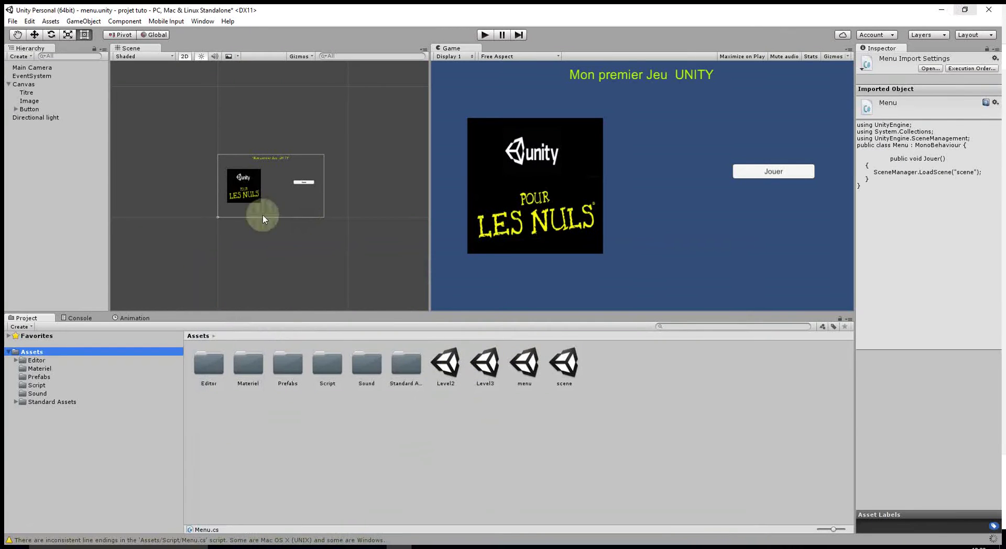
Step: Assign the Canvas to the Jouer button's On Click event and choose Menu.Jouer as its function
{"action": "left_click", "coordinate": [30, 109]}
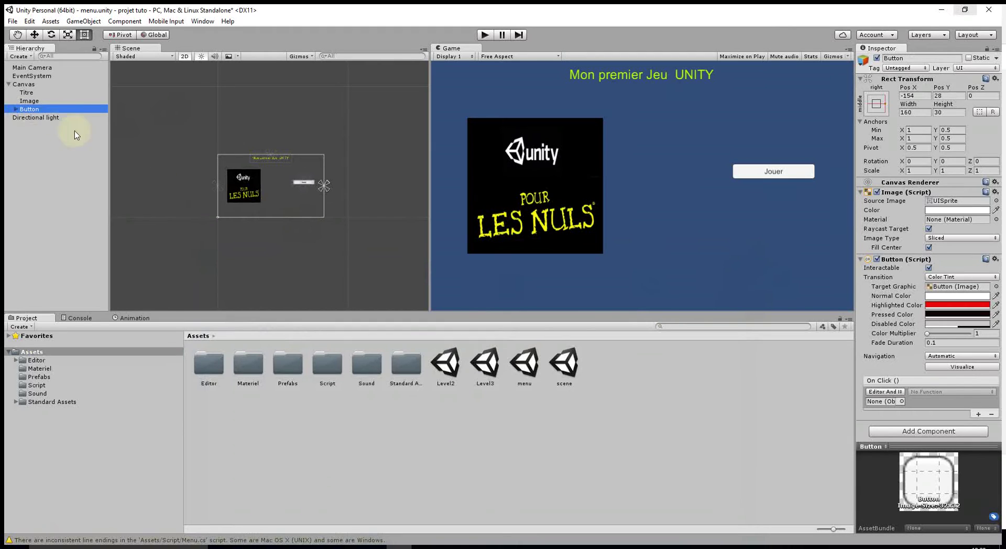
{"action": "mouse_move", "coordinate": [26, 86]}
{"action": "left_mouse_down"}
{"action": "mouse_move", "coordinate": [881, 356]}
{"action": "mouse_move", "coordinate": [883, 406]}
{"action": "left_mouse_up"}
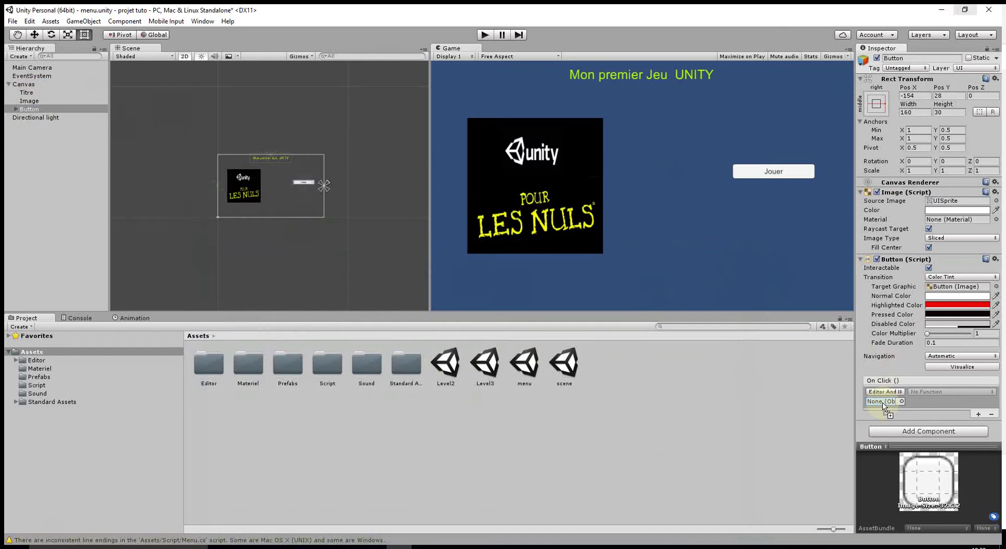
{"action": "left_click_drag", "start_coordinate": [883, 406], "coordinate": [883, 407]}
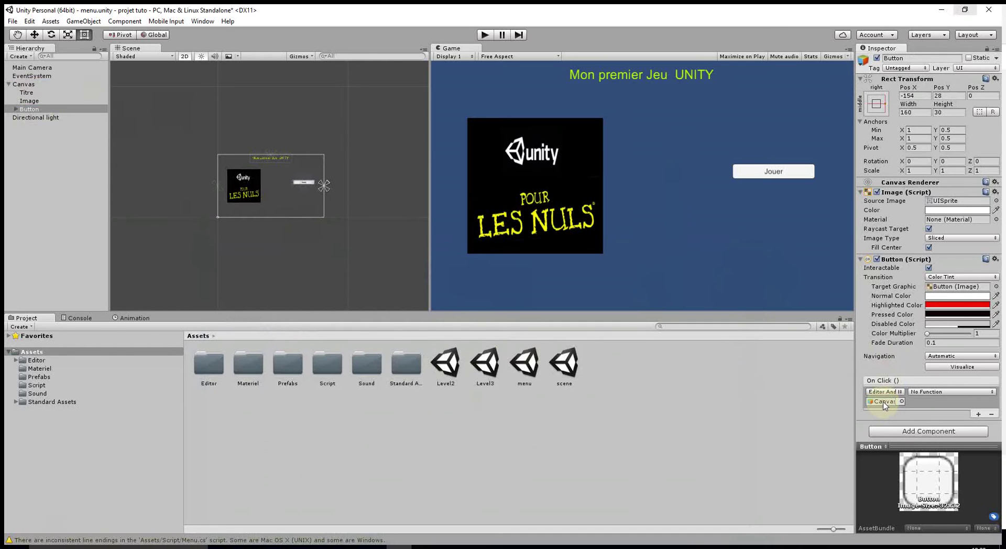
{"action": "left_click", "coordinate": [909, 393]}
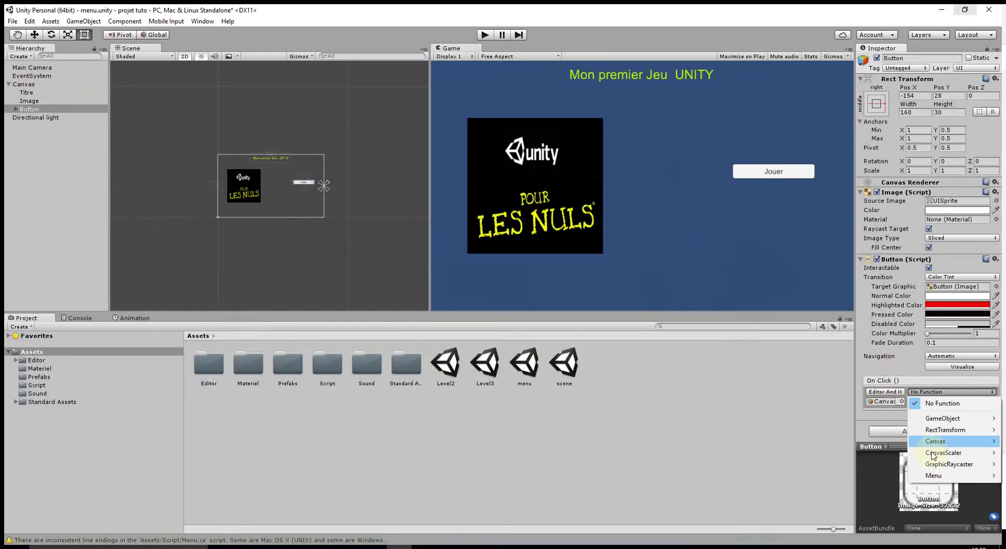
{"action": "mouse_move", "coordinate": [948, 481]}
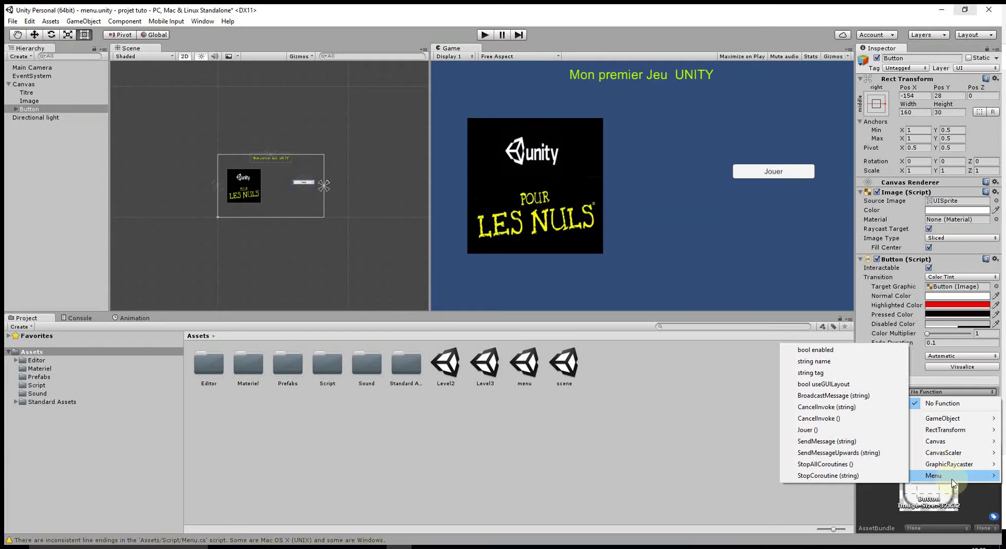
{"action": "mouse_move", "coordinate": [944, 423]}
{"action": "left_click", "coordinate": [806, 430]}
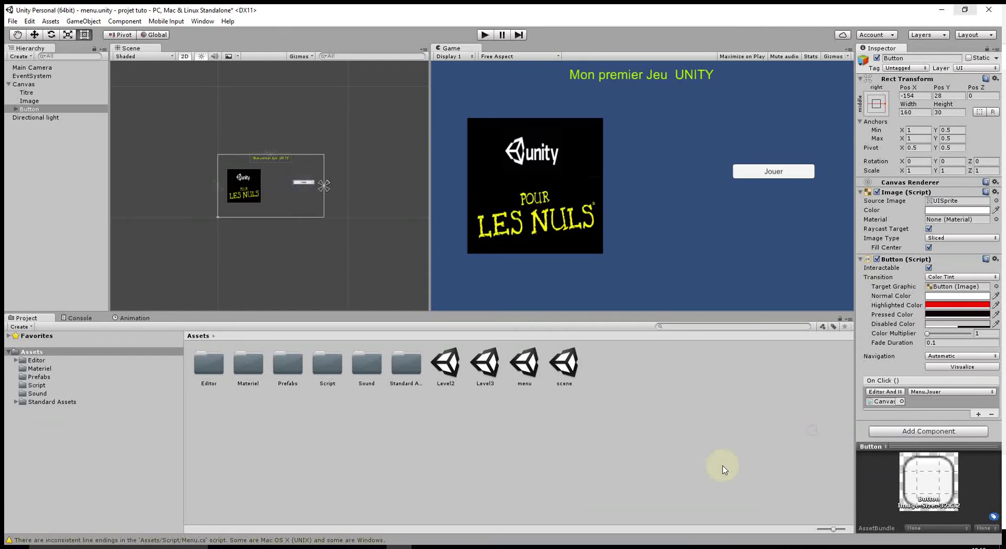
{"action": "left_click", "coordinate": [12, 24]}
{"action": "left_click", "coordinate": [522, 173]}
{"action": "left_click", "coordinate": [753, 62]}
{"action": "left_click", "coordinate": [484, 35]}
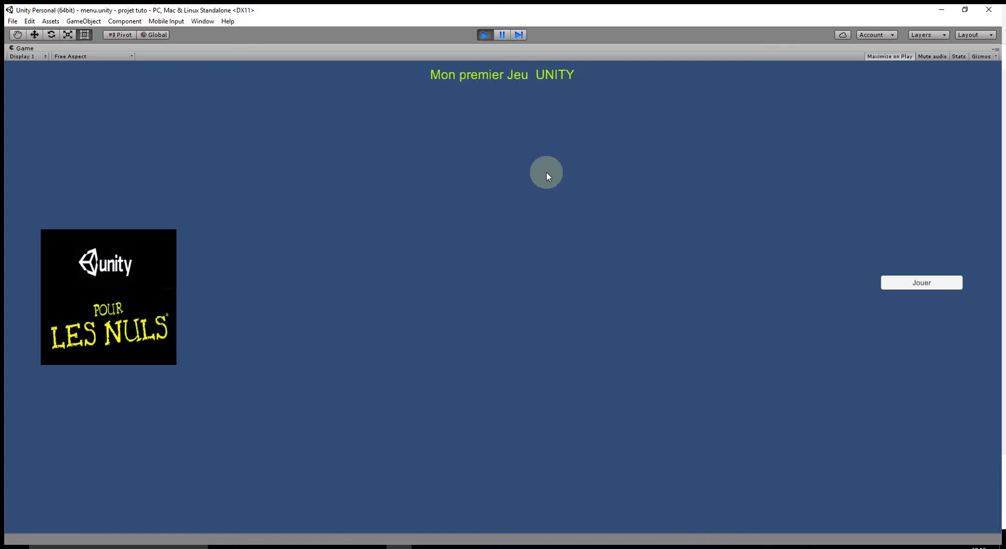
{"action": "left_click", "coordinate": [907, 286]}
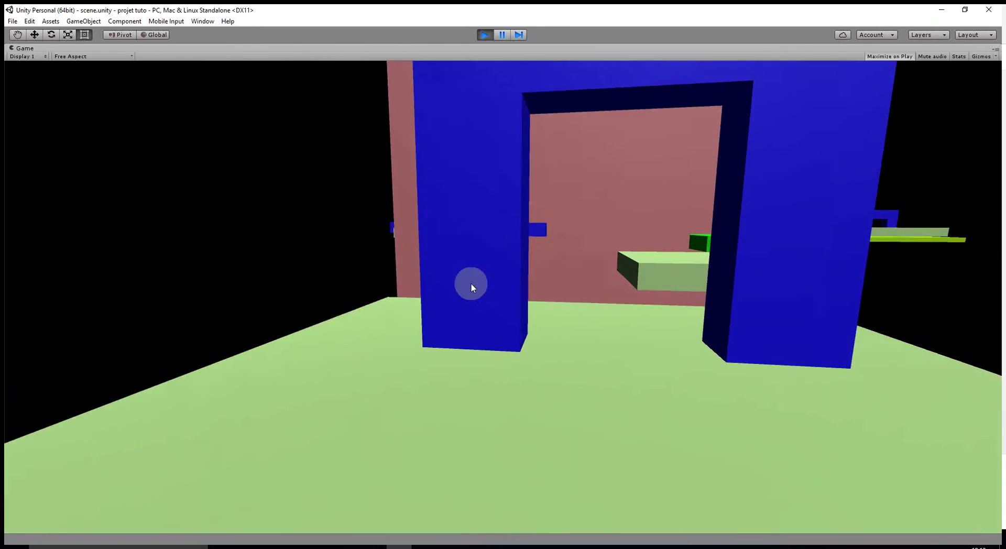
{"action": "left_click", "coordinate": [512, 33]}
{"action": "left_click", "coordinate": [484, 34]}
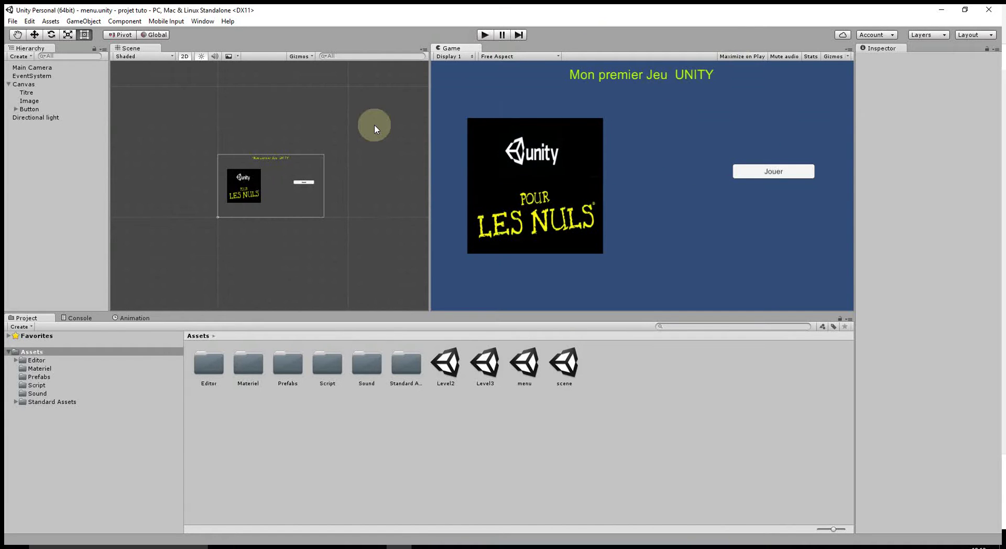
{"action": "left_click", "coordinate": [12, 21]}
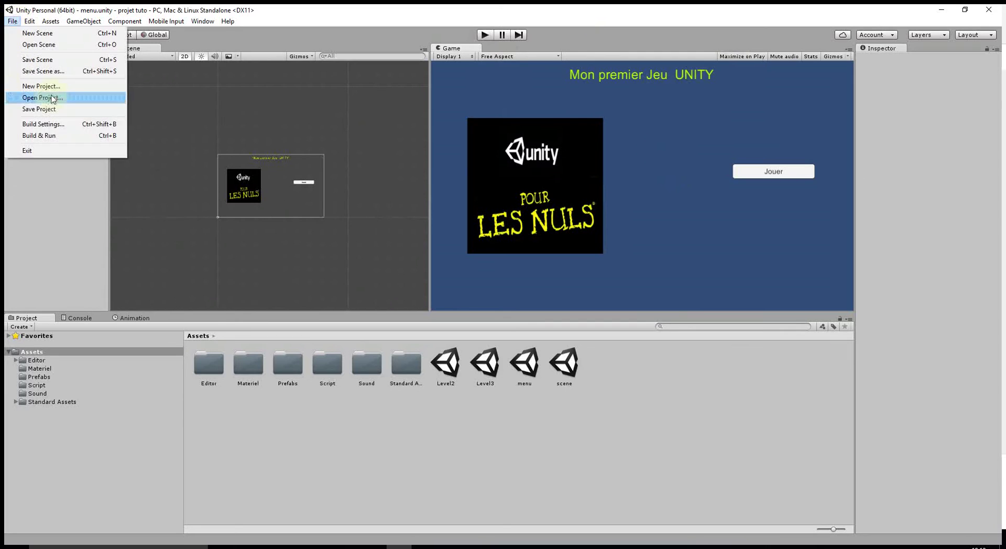
Step: Add the open menu scene to the build list and move it to the top
{"action": "left_click", "coordinate": [40, 124]}
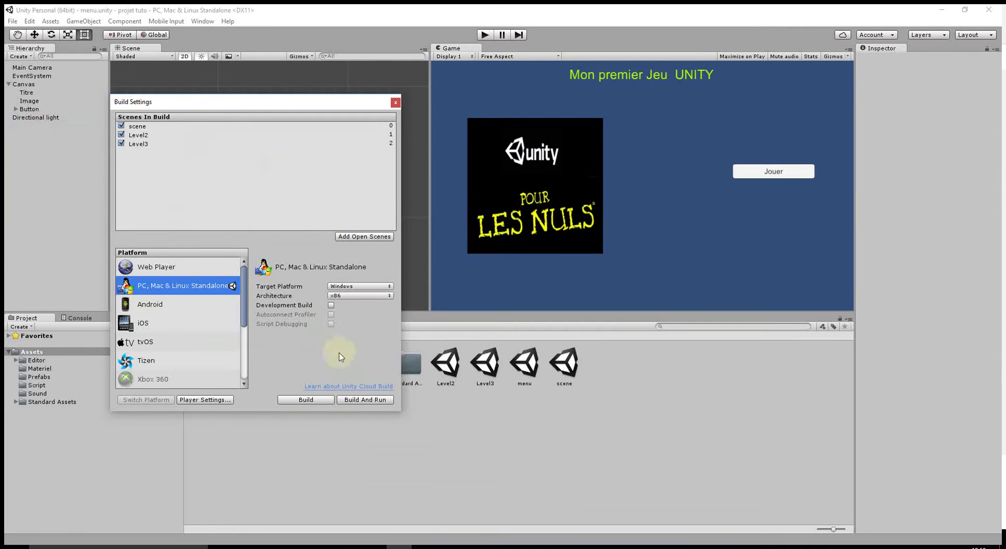
{"action": "left_click", "coordinate": [361, 236]}
{"action": "left_click", "coordinate": [134, 153]}
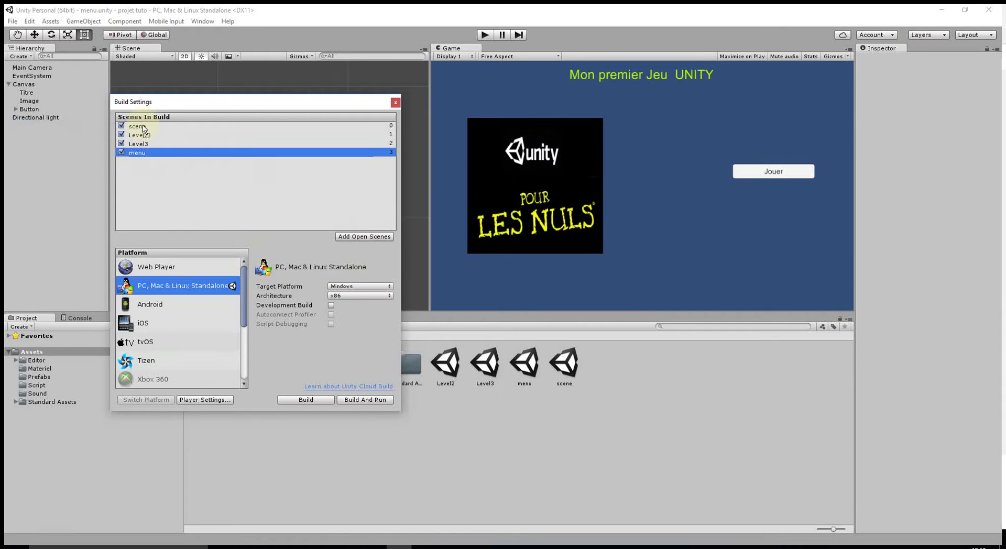
{"action": "left_click_drag", "start_coordinate": [143, 128], "coordinate": [139, 127]}
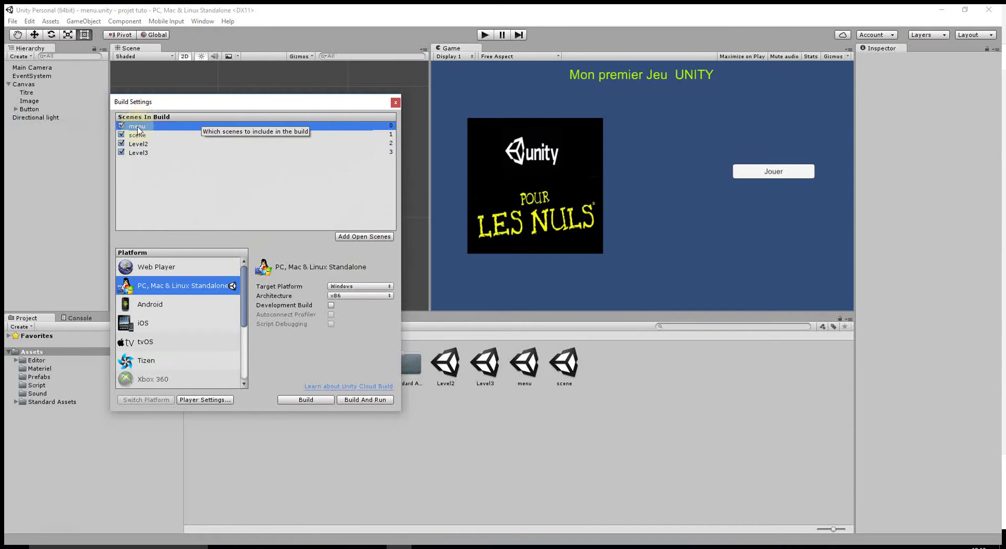
Step: Reorder the build list so 'scene' sits at index 1 right after menu, then close Build Settings
{"action": "left_click", "coordinate": [140, 135]}
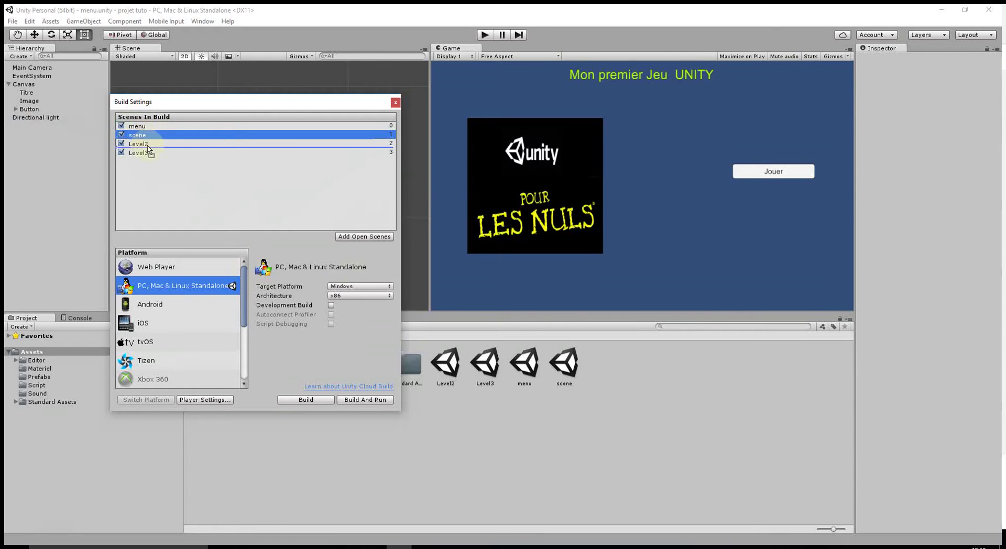
{"action": "left_click_drag", "start_coordinate": [144, 137], "coordinate": [143, 148]}
{"action": "left_click", "coordinate": [140, 129]}
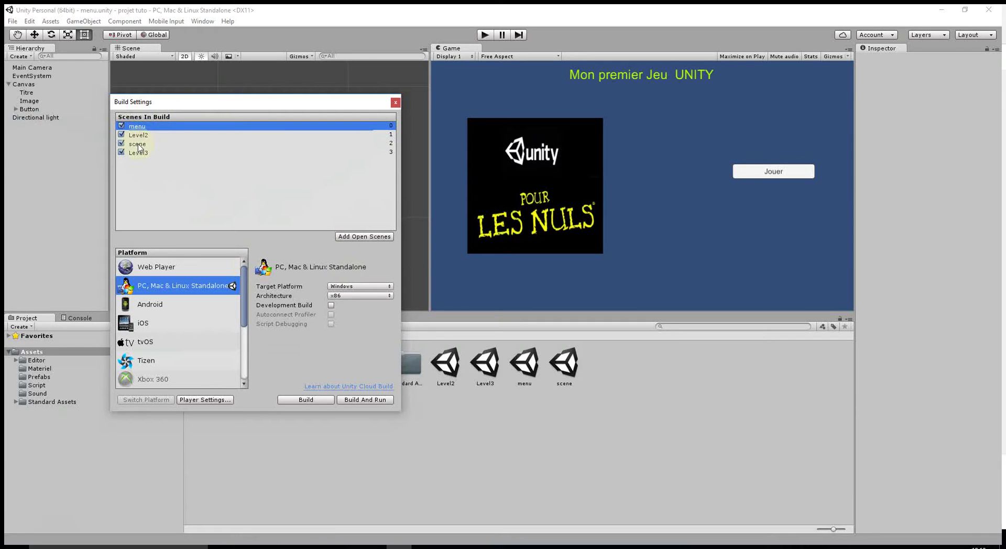
{"action": "left_click", "coordinate": [138, 145]}
{"action": "left_click", "coordinate": [148, 136]}
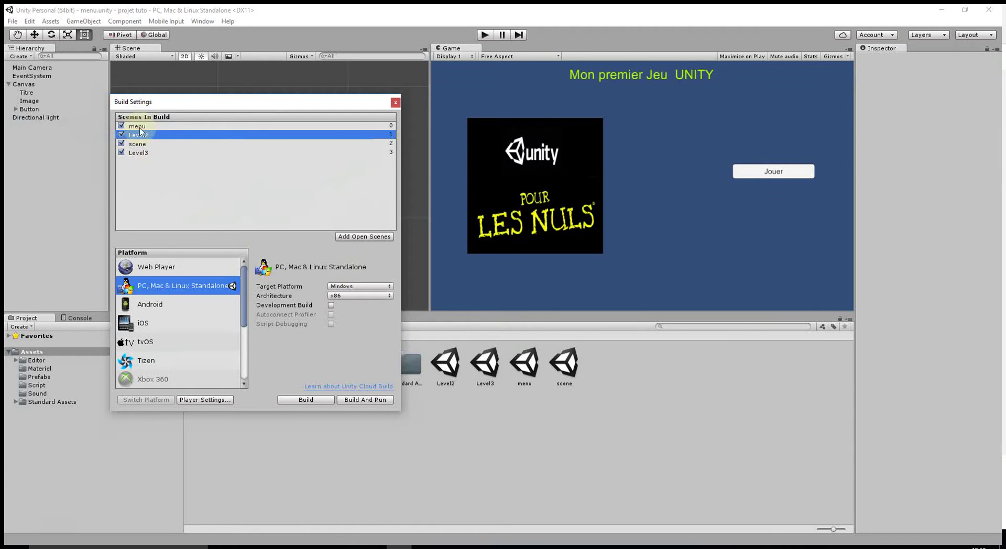
{"action": "left_click_drag", "start_coordinate": [140, 144], "coordinate": [141, 131]}
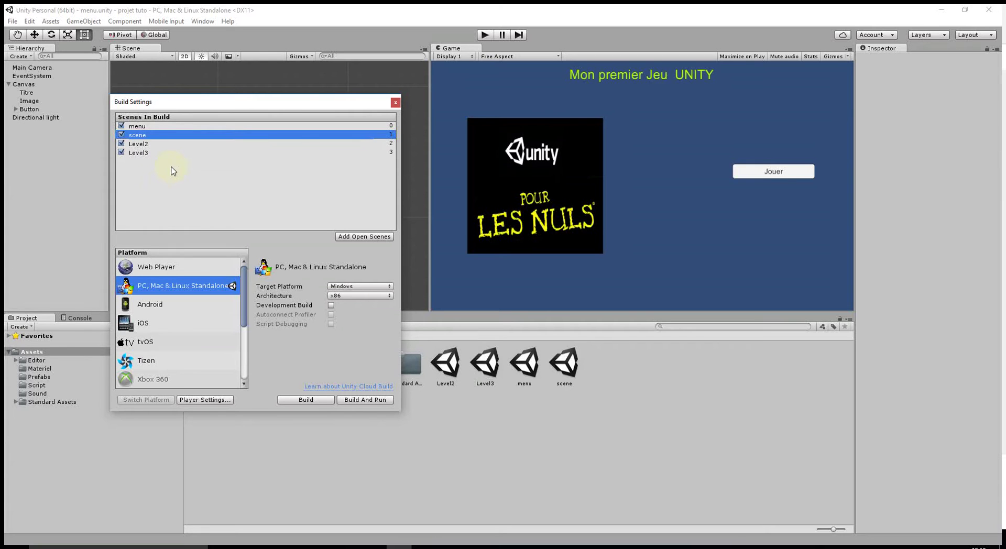
{"action": "left_click", "coordinate": [394, 103]}
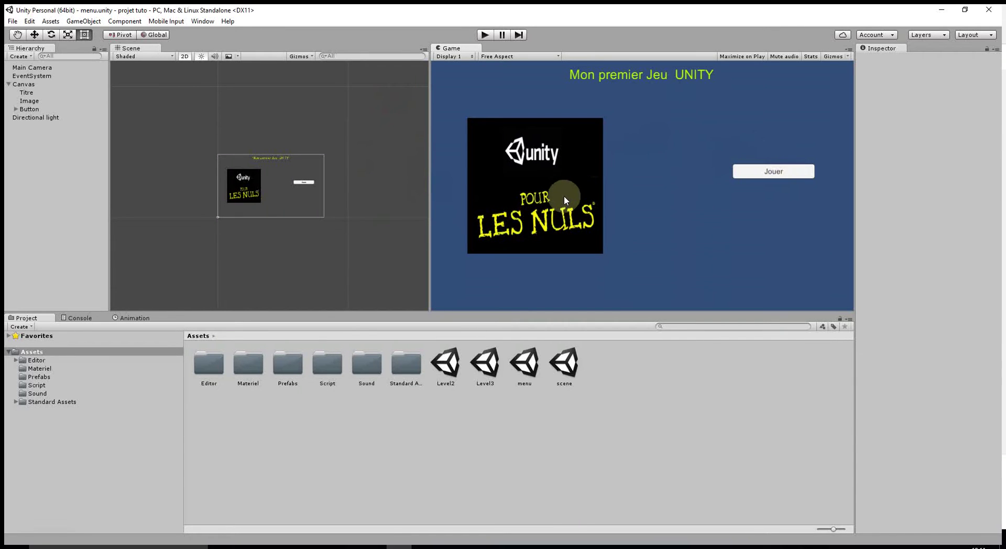
Step: Add a new UI Button under the Canvas and move it just below the Jouer button
{"action": "left_click", "coordinate": [23, 85]}
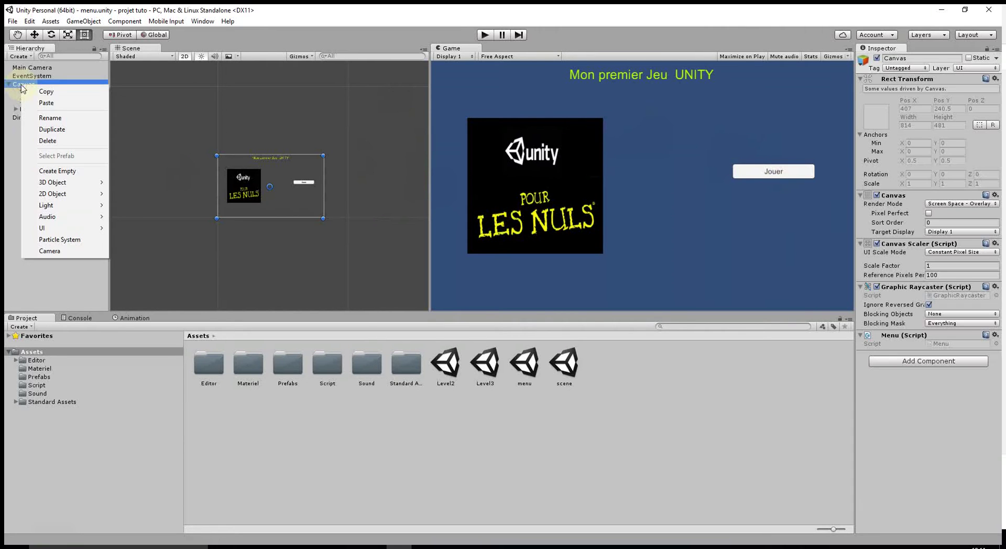
{"action": "right_click", "coordinate": [22, 85]}
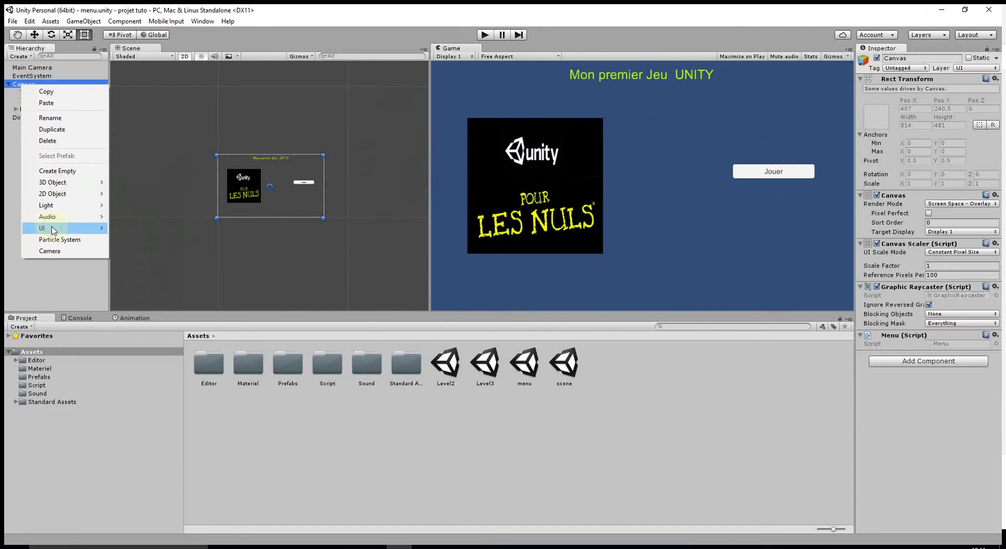
{"action": "mouse_move", "coordinate": [79, 228]}
{"action": "left_click", "coordinate": [134, 263]}
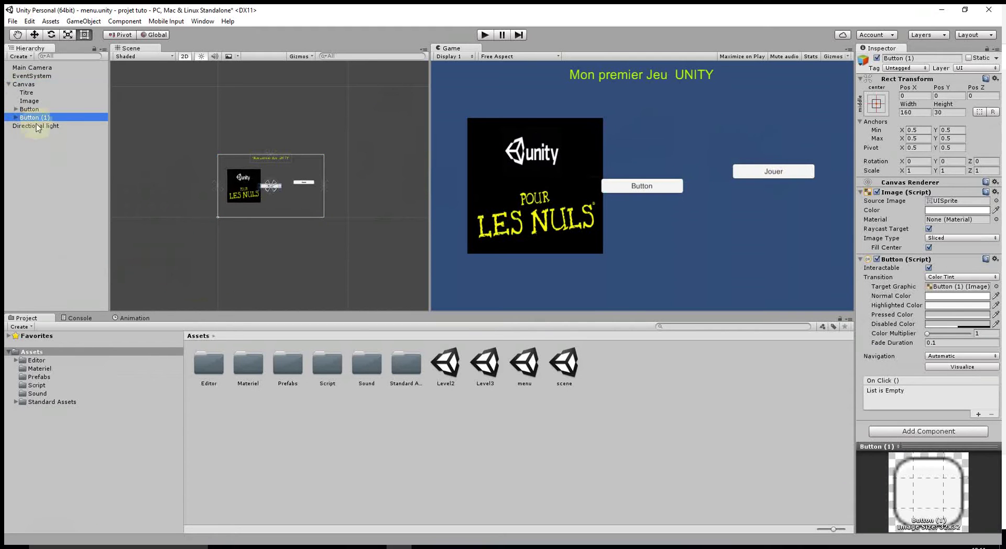
{"action": "left_click", "coordinate": [655, 193]}
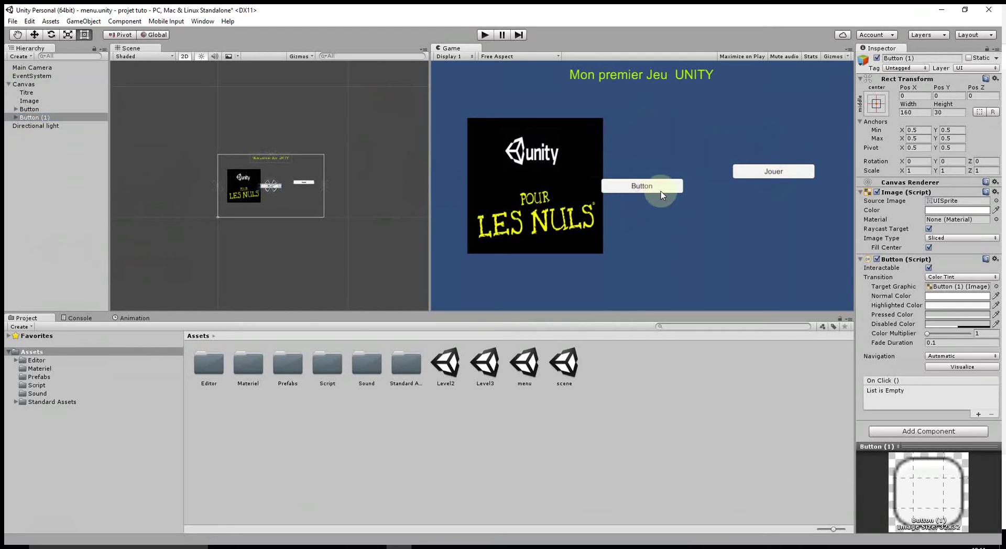
{"action": "left_click", "coordinate": [33, 115]}
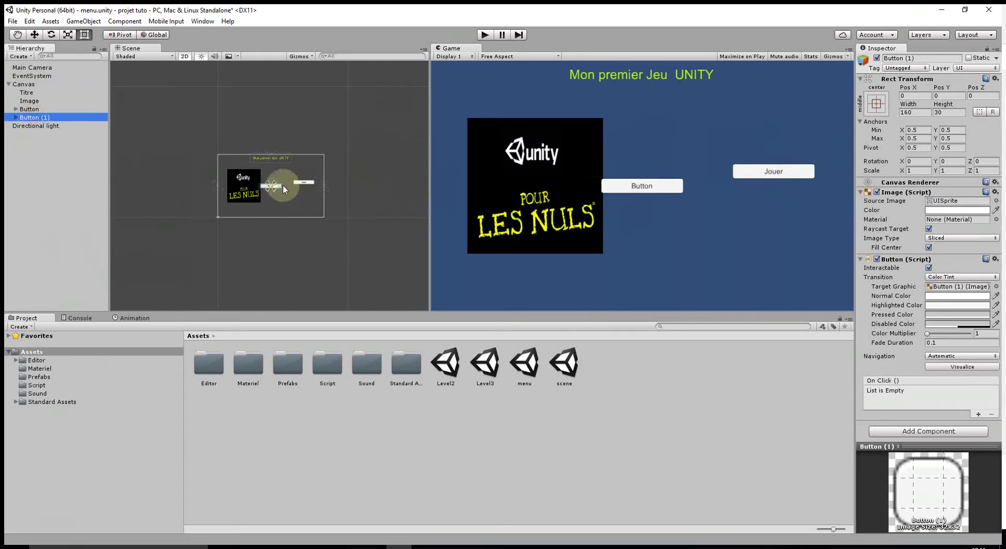
{"action": "left_click", "coordinate": [35, 34]}
{"action": "left_click_drag", "start_coordinate": [297, 187], "coordinate": [345, 189]}
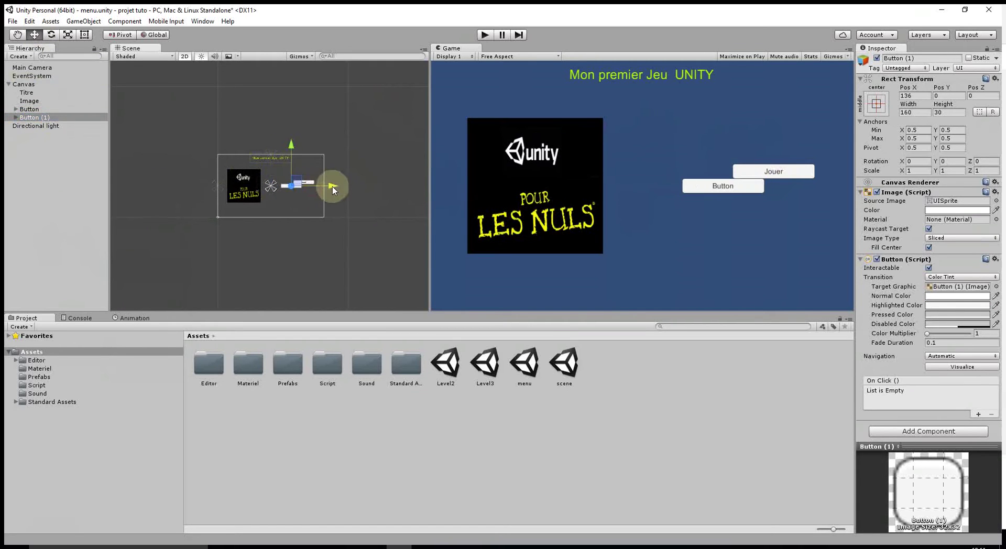
{"action": "left_click_drag", "start_coordinate": [306, 142], "coordinate": [307, 148]}
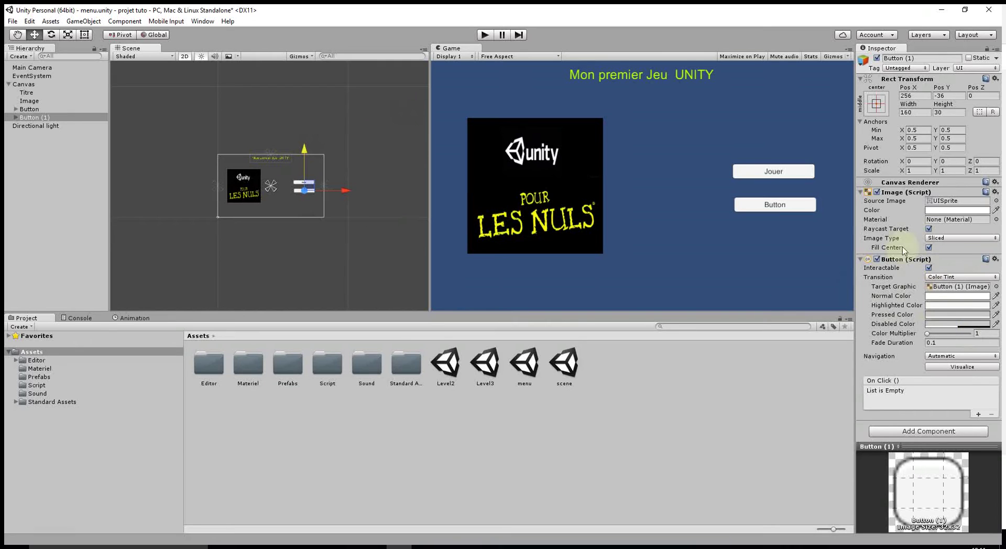
Step: Change the new button's Text label to 'Quitter'
{"action": "left_click", "coordinate": [16, 117]}
{"action": "left_click", "coordinate": [45, 127]}
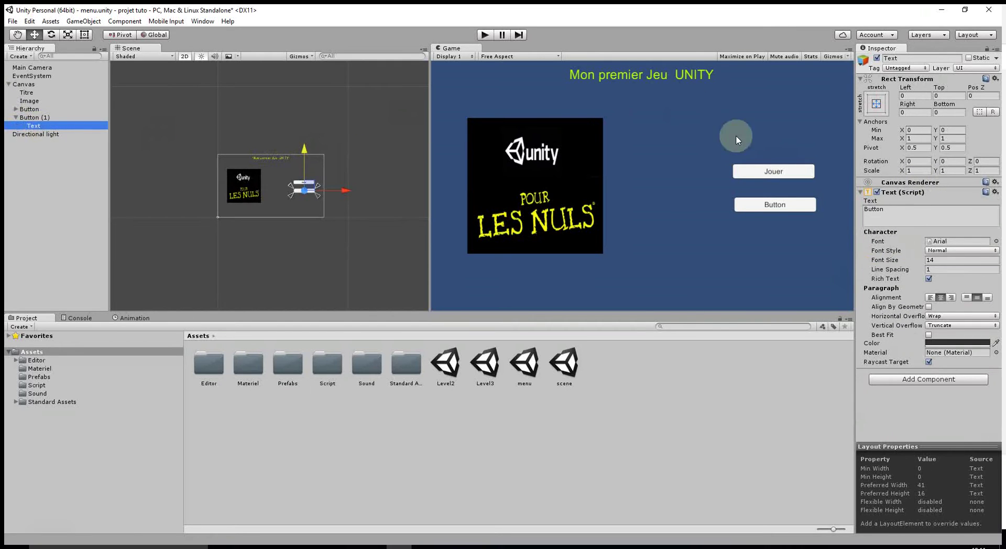
{"action": "left_click", "coordinate": [874, 209]}
{"action": "type", "text": "Quitter"}
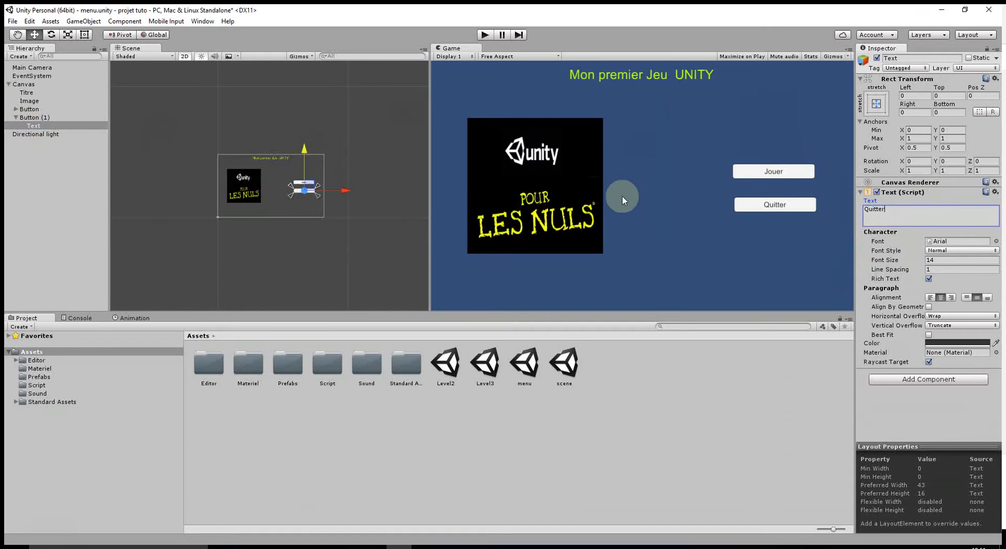
{"action": "left_click", "coordinate": [46, 157]}
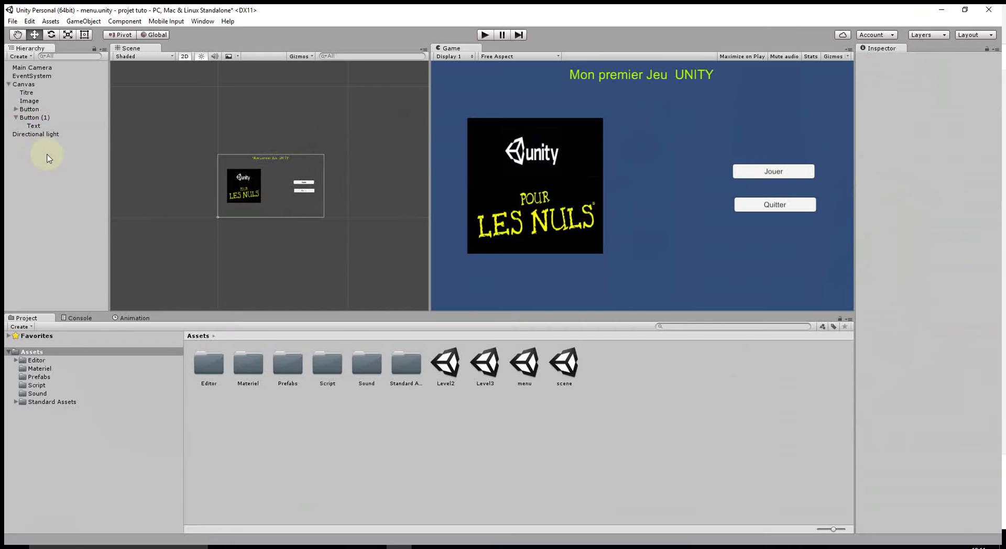
Step: Add a public Quitter() method calling Application.Quit() to Menu.cs, save it, and run the menu scene
{"action": "left_click", "coordinate": [439, 544]}
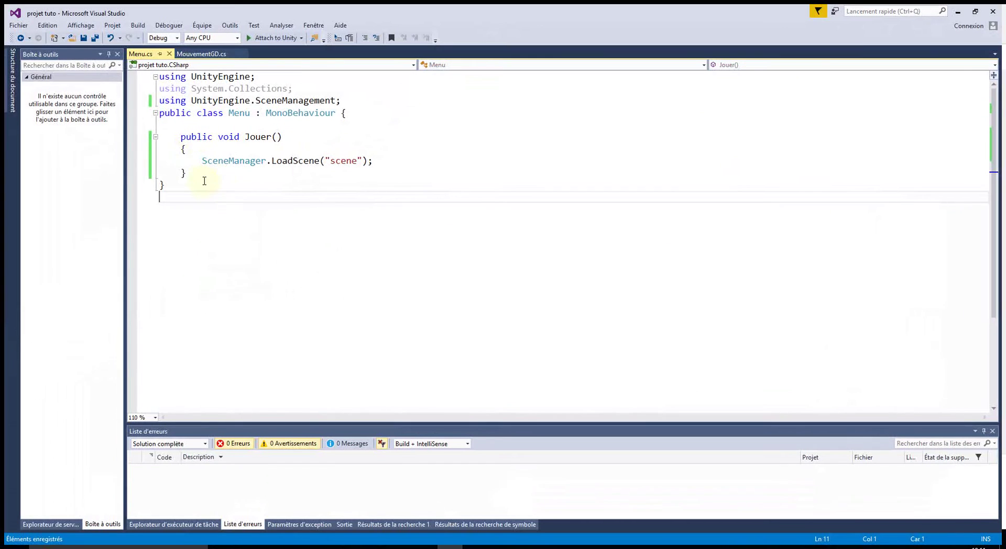
{"action": "left_click", "coordinate": [206, 172]}
{"action": "key", "text": "Return"}
{"action": "key", "text": "Return"}
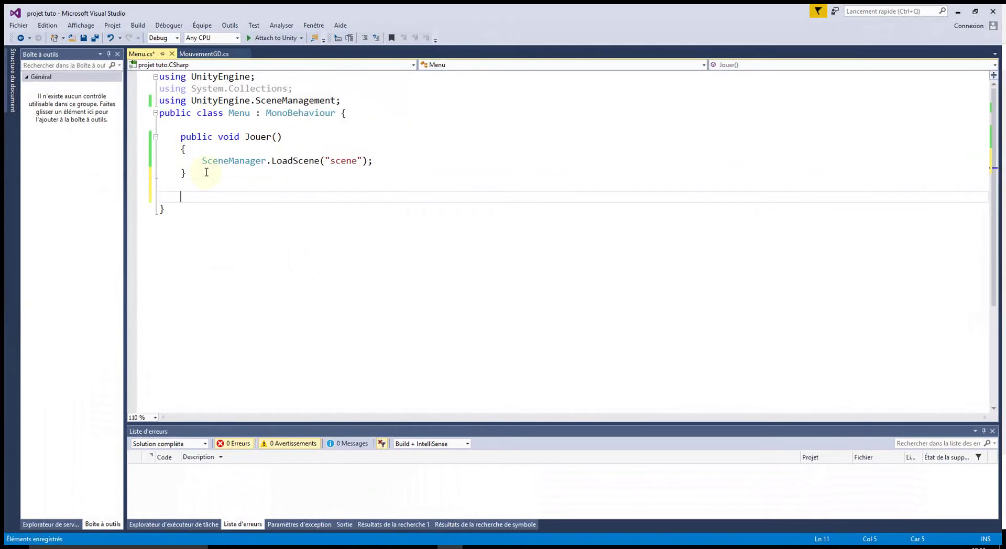
{"action": "type", "text": "public v"}
{"action": "type", "text": "oid Quitter("}
{"action": "key", "text": "Return"}
{"action": "key", "text": "Return"}
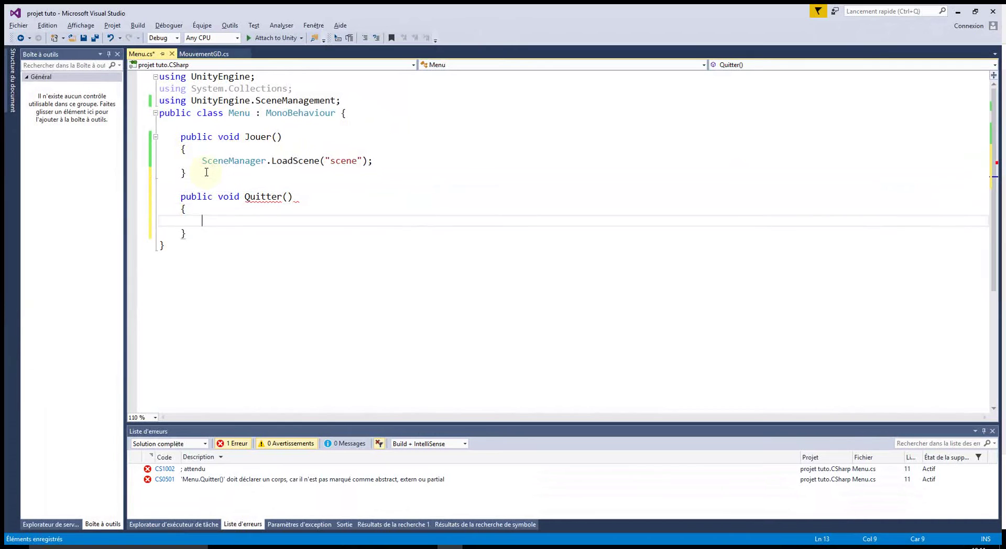
{"action": "type", "text": "Appl"}
{"action": "key", "text": "Tab"}
{"action": "type", "text": ".qui"}
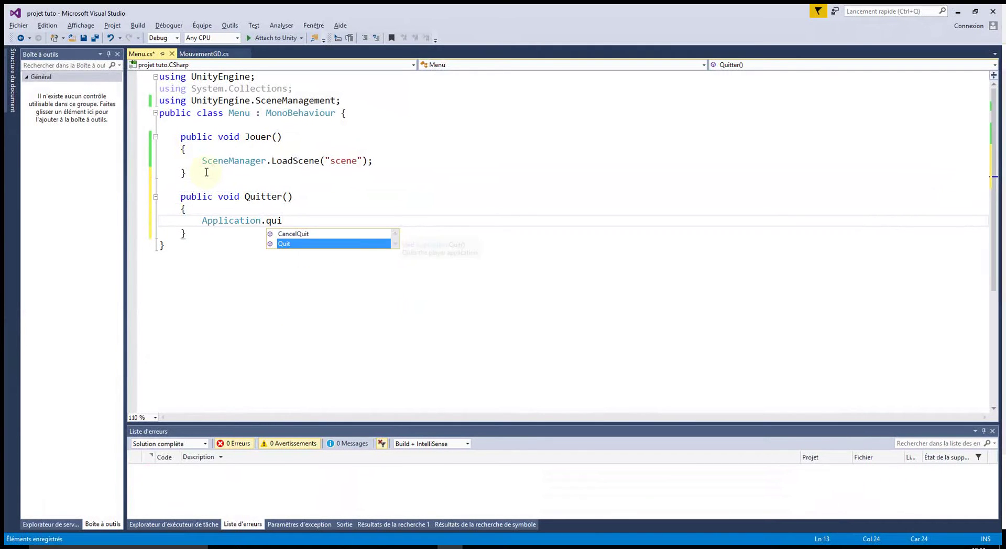
{"action": "type", "text": "();"}
{"action": "left_click", "coordinate": [424, 280]}
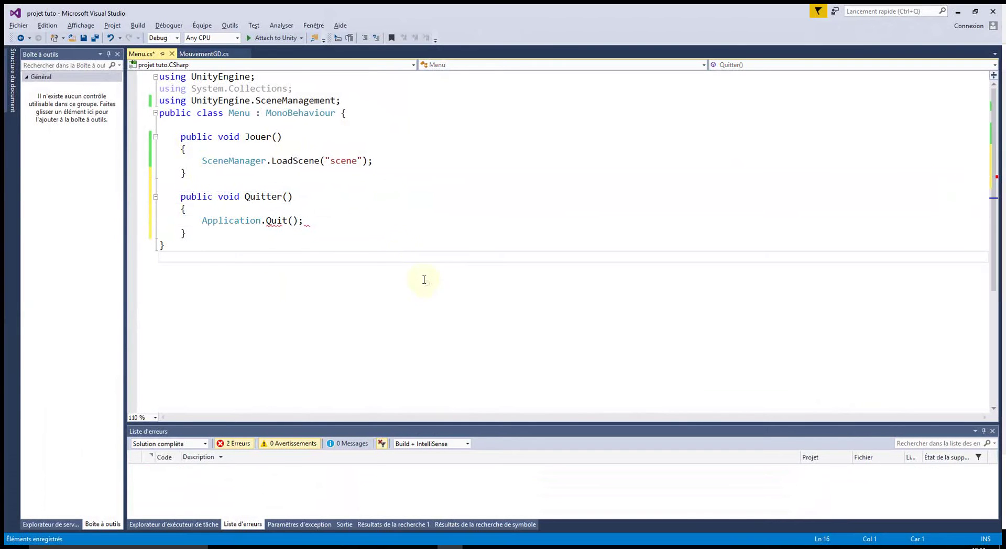
{"action": "left_click", "coordinate": [83, 38]}
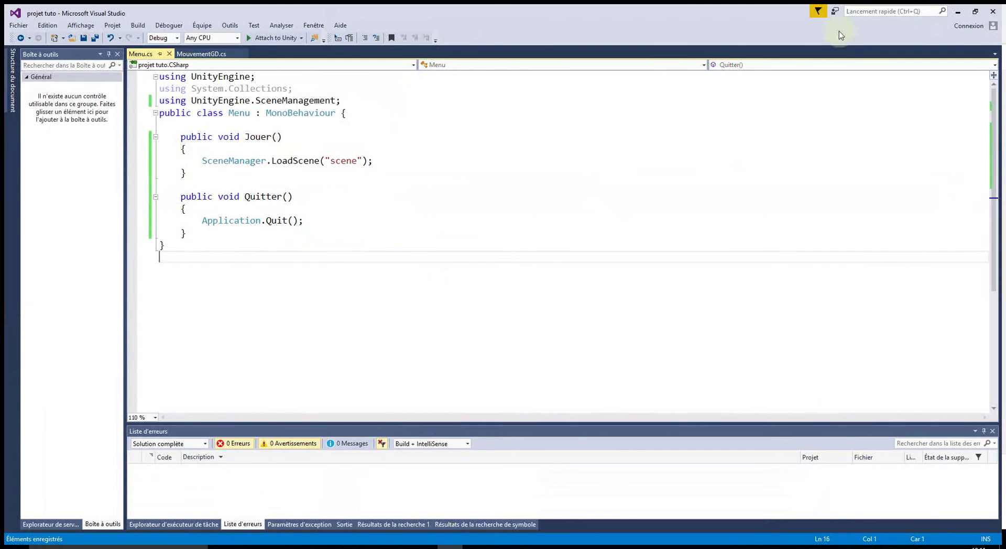
{"action": "left_click", "coordinate": [957, 12]}
{"action": "left_click", "coordinate": [485, 35]}
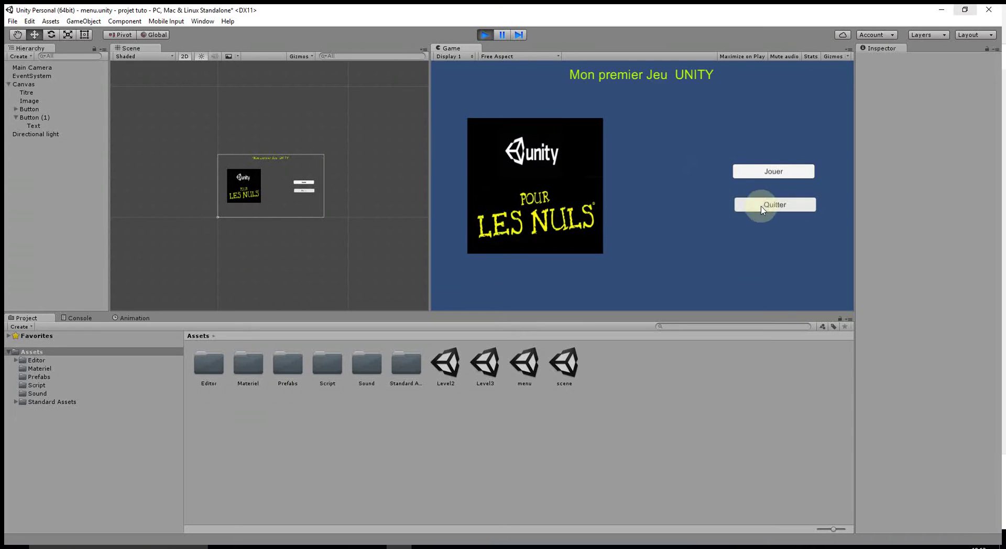
Step: Click Quitter twice in the running game, stop Play mode, and select the Quitter button object
{"action": "left_click", "coordinate": [781, 206]}
{"action": "left_click", "coordinate": [772, 208]}
{"action": "left_click", "coordinate": [484, 36]}
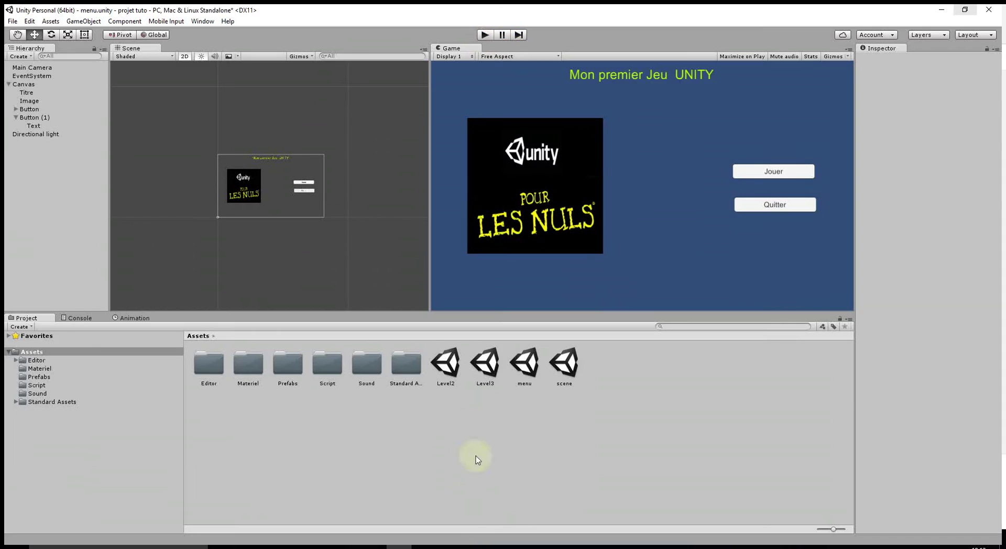
{"action": "left_click", "coordinate": [454, 546]}
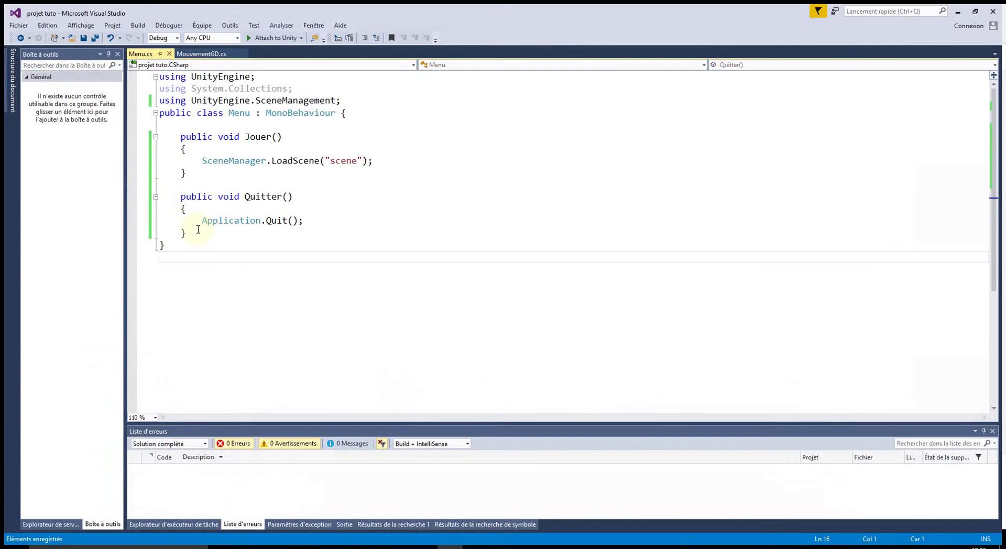
{"action": "left_click", "coordinate": [958, 11]}
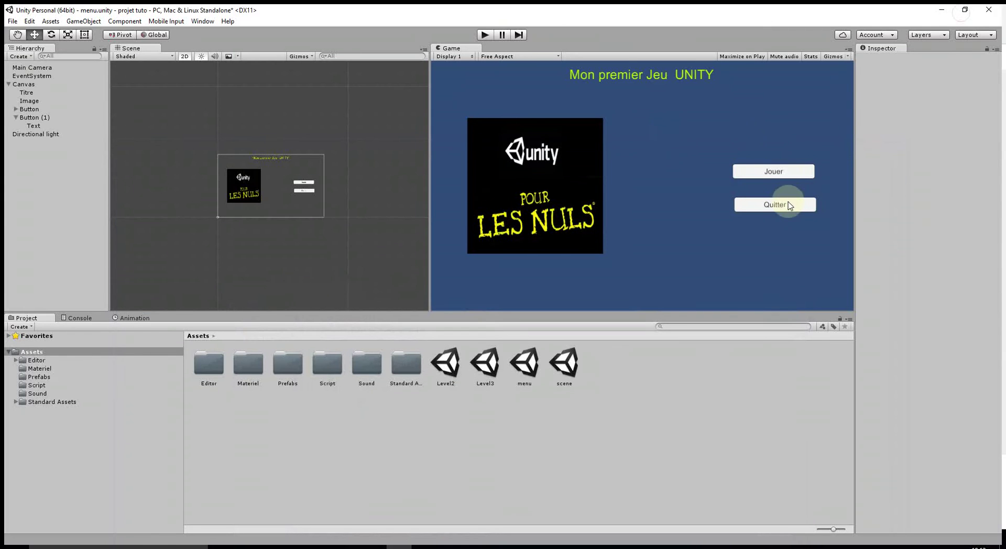
{"action": "left_click", "coordinate": [35, 117]}
{"action": "left_click", "coordinate": [628, 208]}
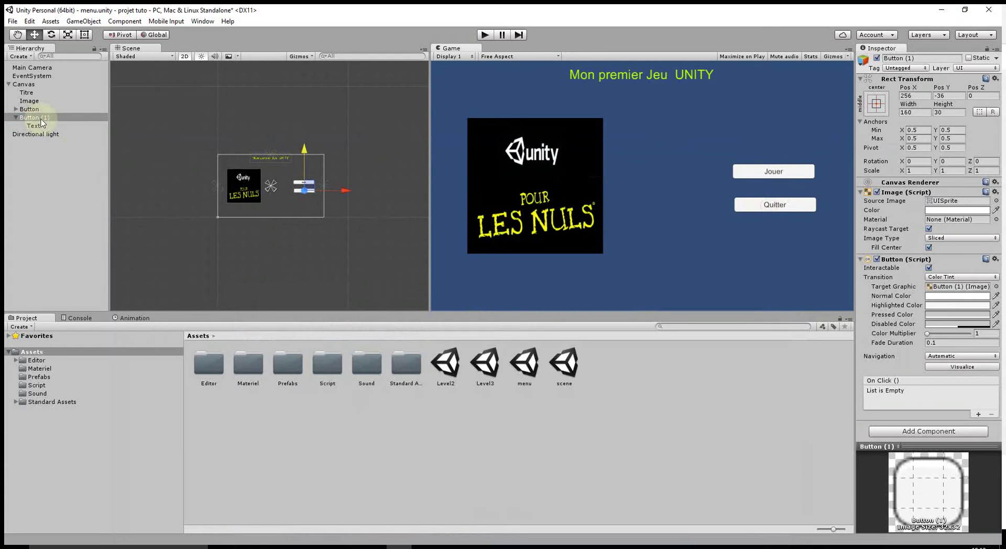
Step: Wire Button (1)'s On Click to the Canvas's Menu.Quitter () and run the menu scene
{"action": "left_click_drag", "start_coordinate": [28, 84], "coordinate": [897, 401]}
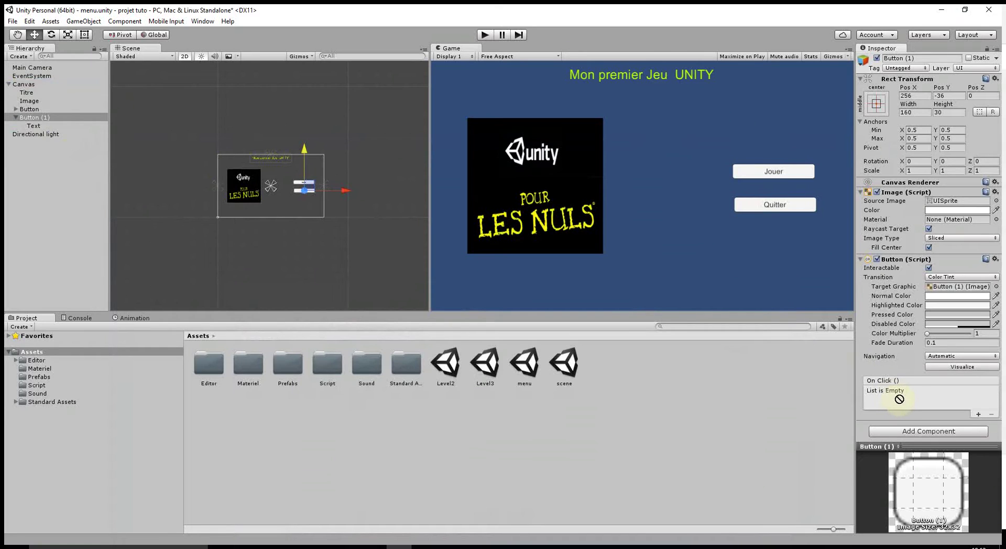
{"action": "left_click", "coordinate": [978, 414]}
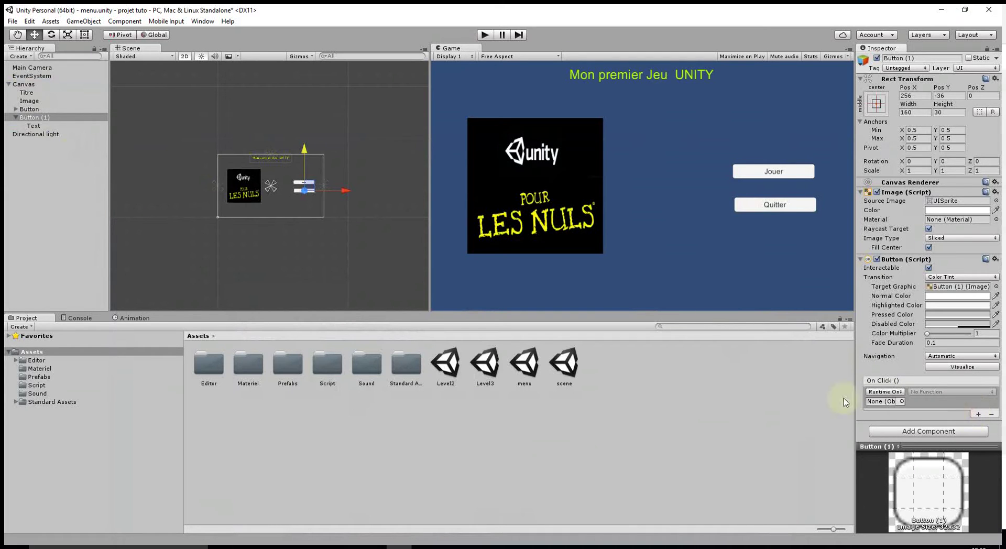
{"action": "mouse_move", "coordinate": [24, 84]}
{"action": "left_mouse_down"}
{"action": "mouse_move", "coordinate": [858, 378]}
{"action": "mouse_move", "coordinate": [883, 405]}
{"action": "left_mouse_up"}
{"action": "left_click", "coordinate": [943, 392]}
{"action": "mouse_move", "coordinate": [937, 475]}
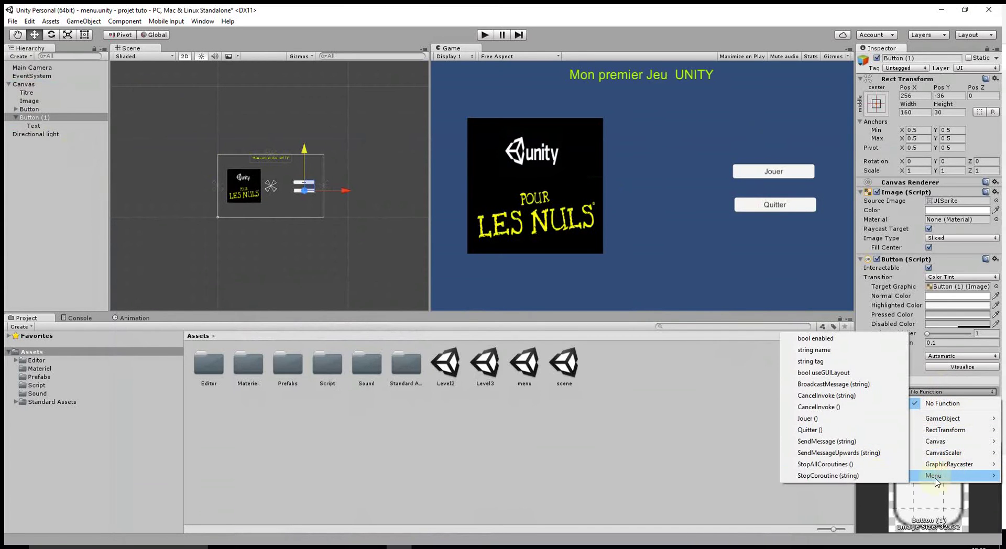
{"action": "left_click", "coordinate": [815, 434]}
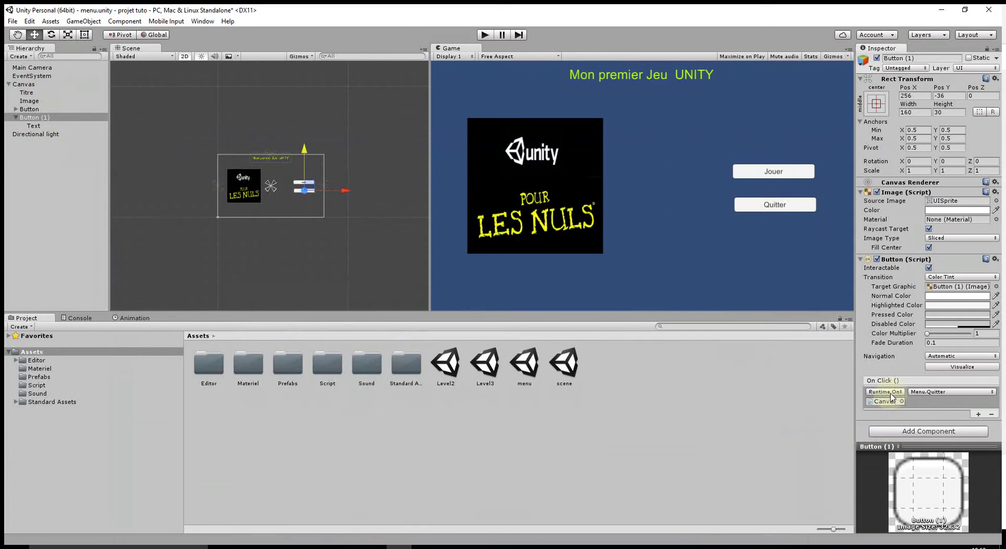
{"action": "left_click", "coordinate": [479, 36]}
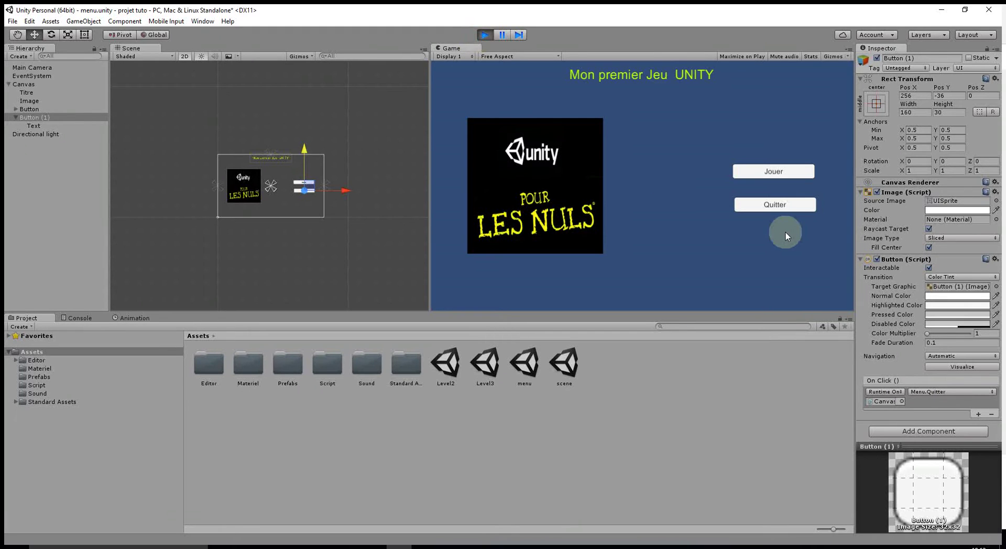
Step: Try the Quitter button in the running menu, then stop play mode
{"action": "left_click", "coordinate": [775, 210]}
{"action": "left_click", "coordinate": [774, 210]}
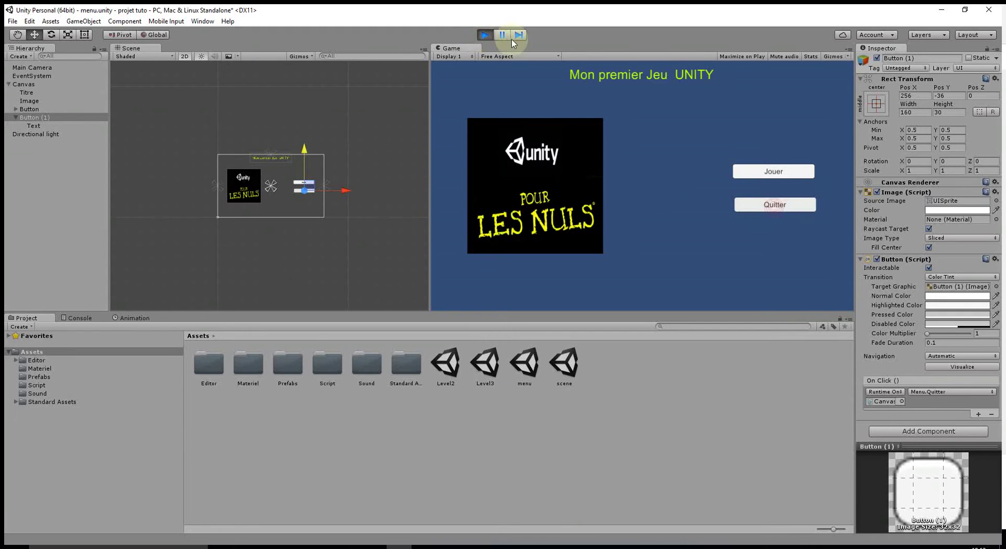
{"action": "left_click", "coordinate": [485, 35]}
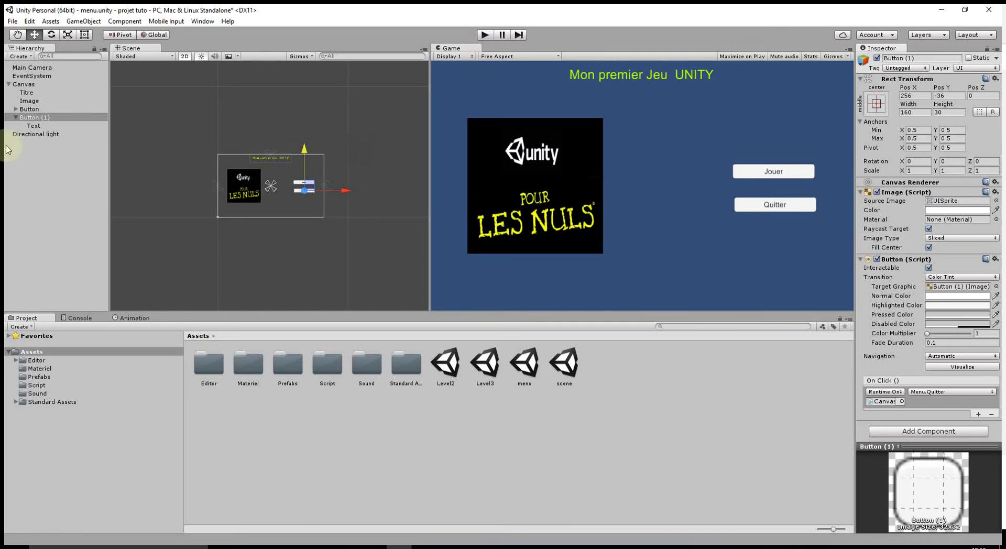
Step: Move the Quitter button down to Pos Y -120, below Jouer
{"action": "left_click", "coordinate": [15, 117]}
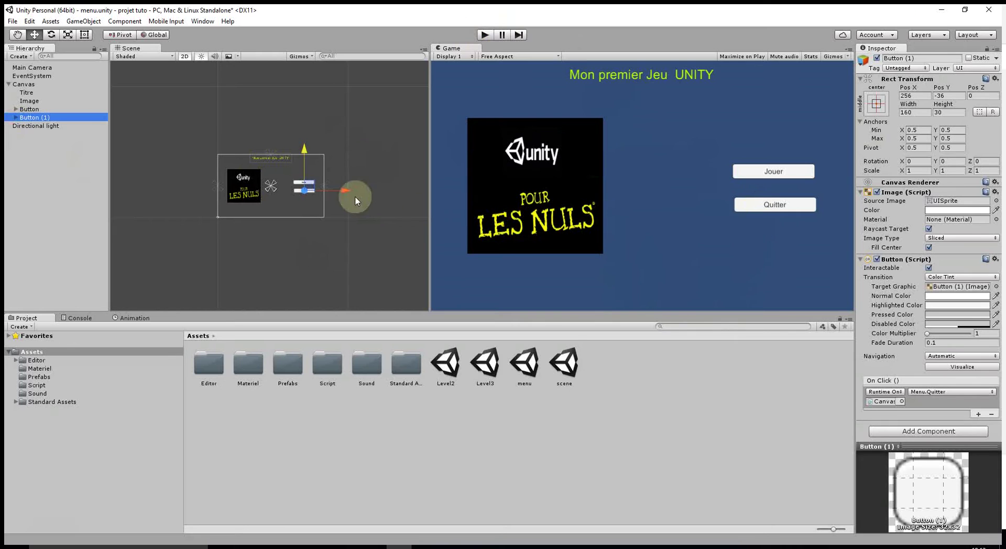
{"action": "left_click_drag", "start_coordinate": [303, 148], "coordinate": [304, 160]}
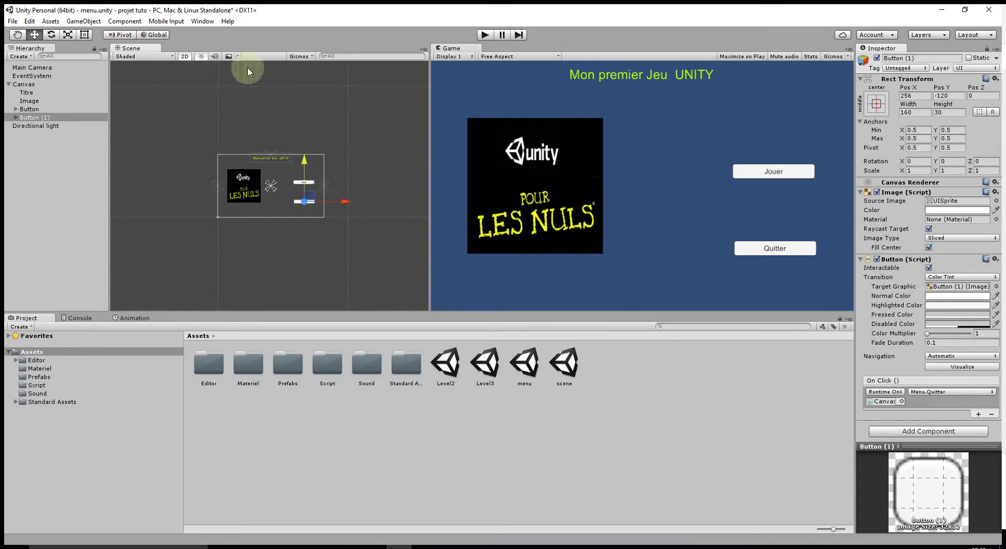
{"action": "left_click", "coordinate": [80, 21]}
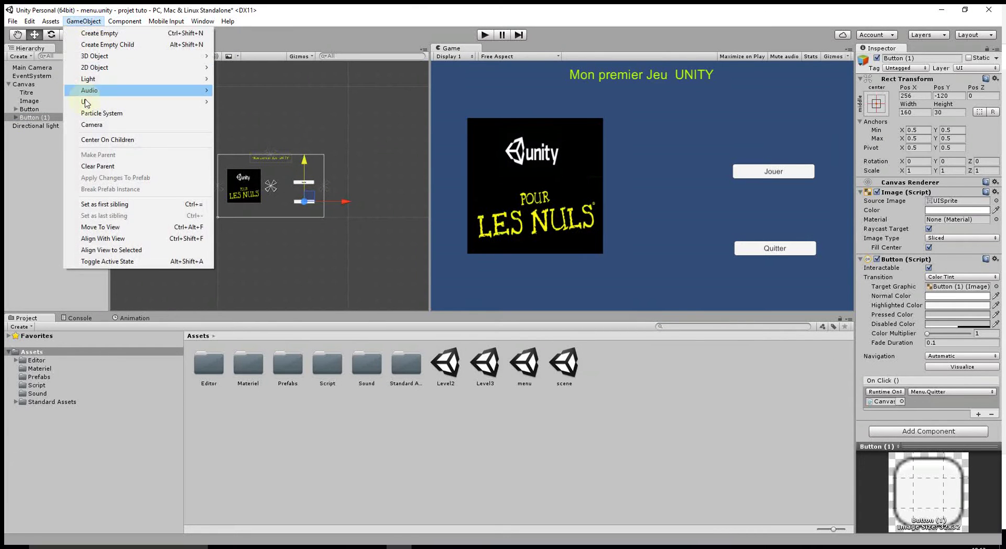
{"action": "left_click", "coordinate": [86, 112]}
{"action": "key", "text": "ctrl+z"}
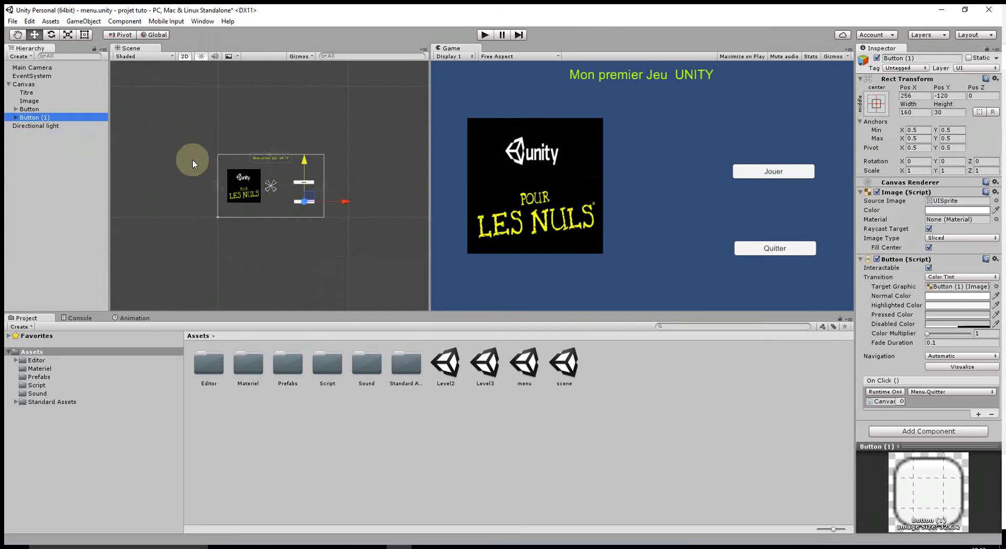
{"action": "left_click", "coordinate": [83, 21]}
{"action": "mouse_move", "coordinate": [96, 102]}
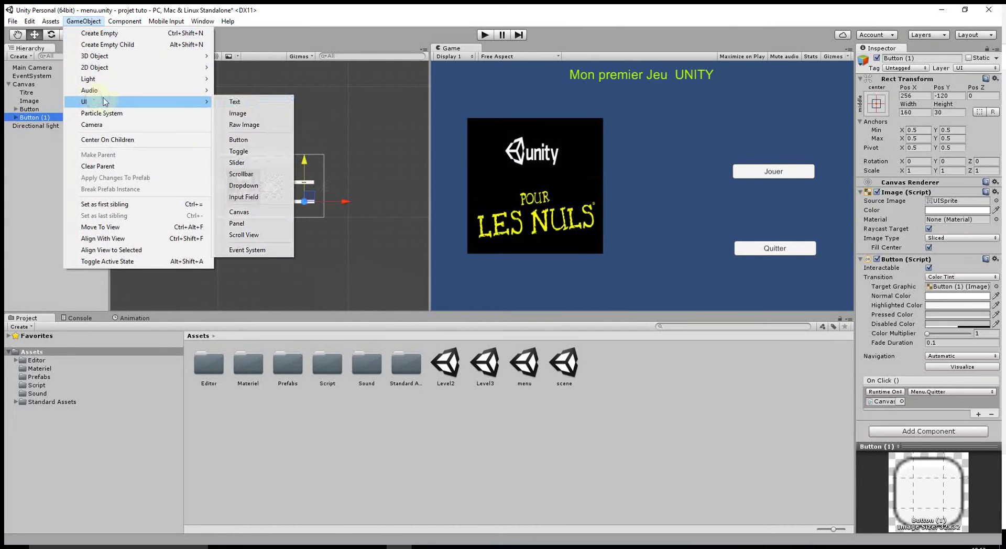
{"action": "left_click", "coordinate": [241, 174]}
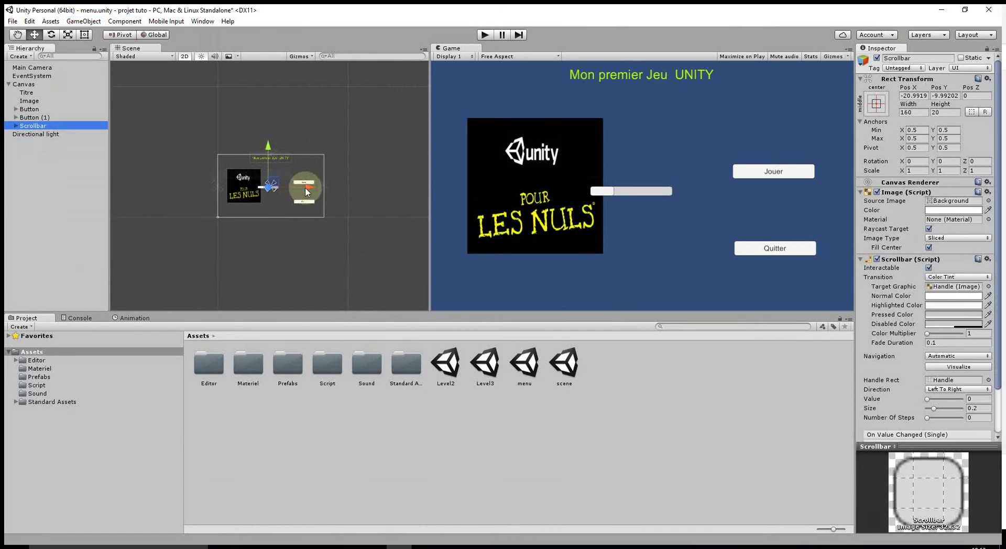
{"action": "left_click", "coordinate": [616, 196]}
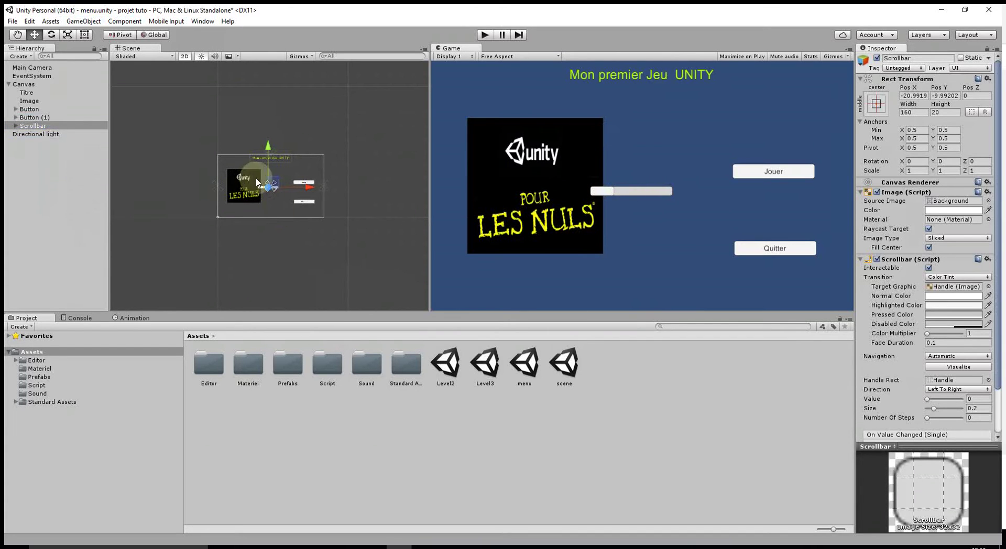
{"action": "left_click", "coordinate": [266, 200]}
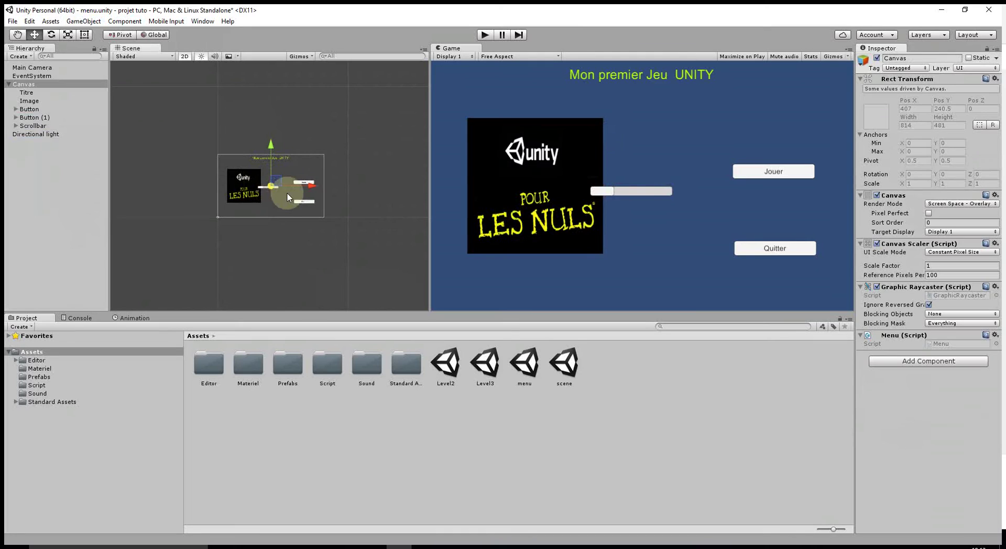
{"action": "key", "text": "Delete"}
{"action": "key", "text": "ctrl+z"}
{"action": "left_click", "coordinate": [29, 126]}
{"action": "key", "text": "Delete"}
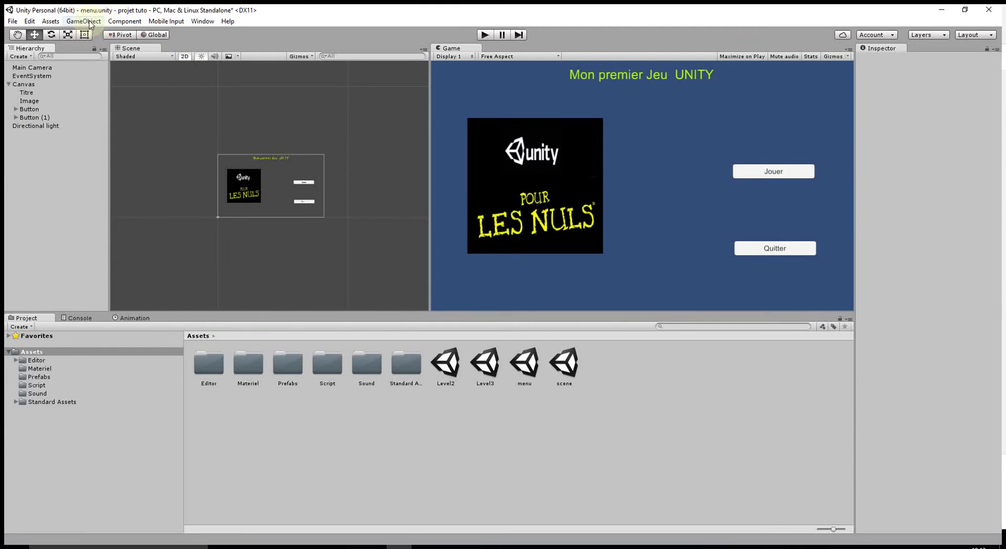
{"action": "left_click", "coordinate": [83, 21]}
{"action": "mouse_move", "coordinate": [92, 101]}
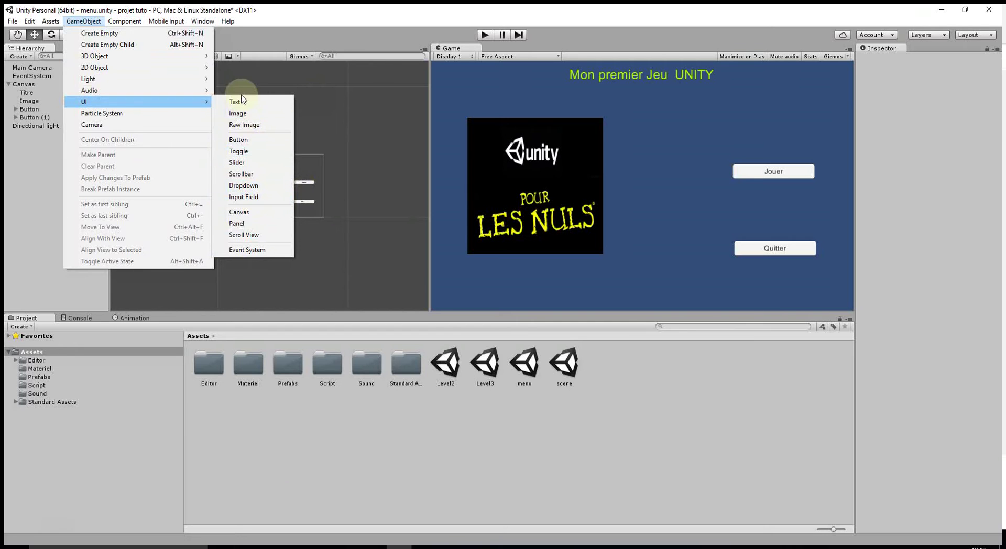
{"action": "left_click", "coordinate": [41, 200]}
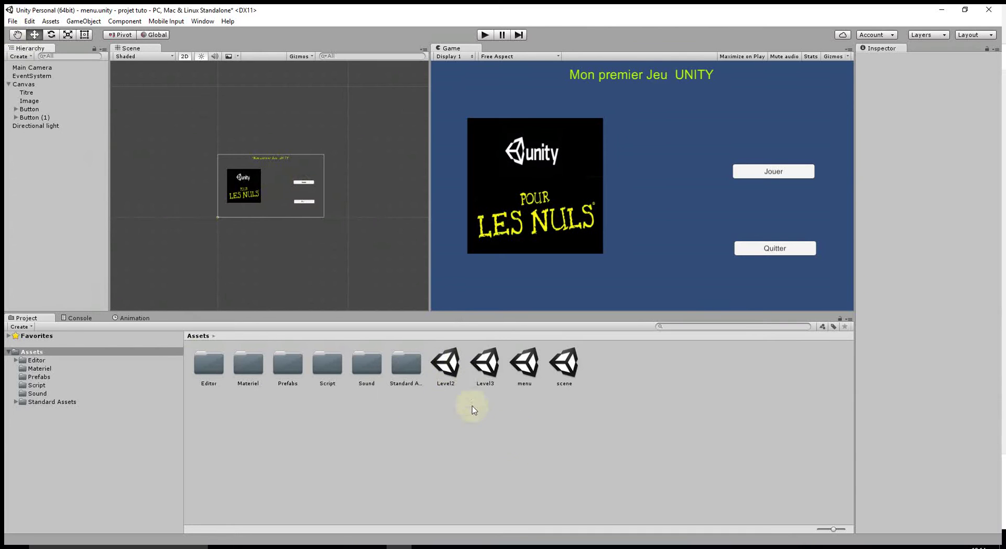
{"action": "double_click", "coordinate": [436, 362]}
Step: Save the menu scene and add a UI Text element to Level2
{"action": "left_click", "coordinate": [489, 329]}
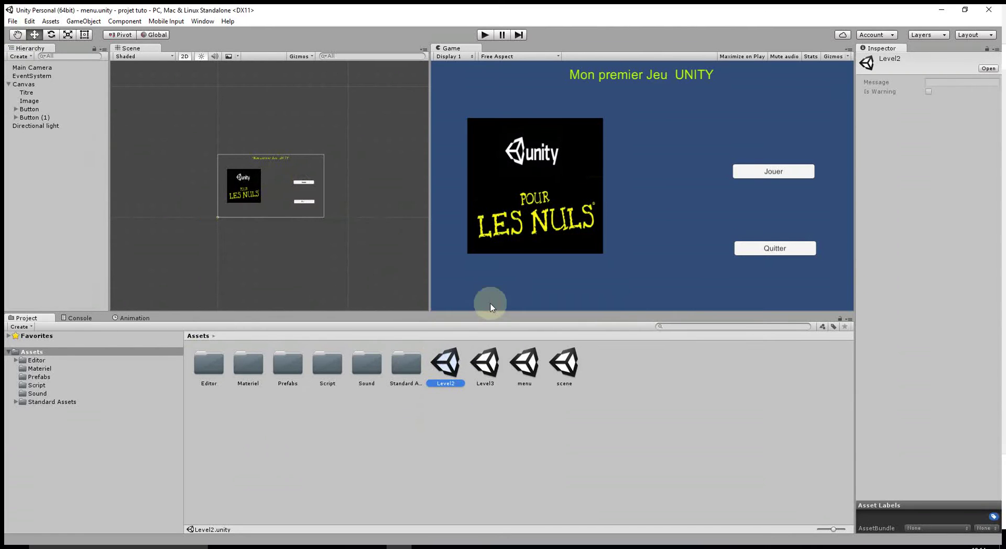
{"action": "left_click", "coordinate": [84, 21]}
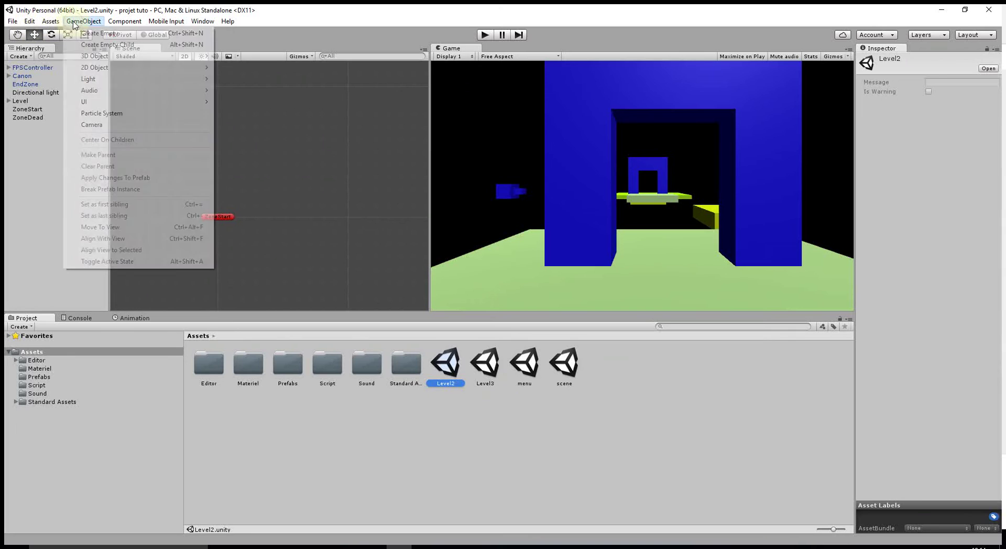
{"action": "mouse_move", "coordinate": [93, 57]}
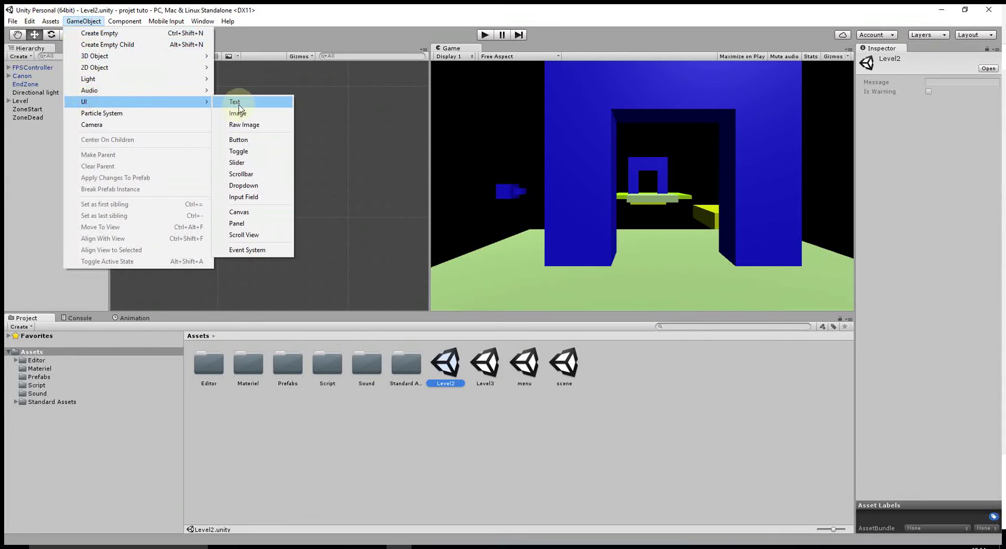
{"action": "left_click", "coordinate": [237, 102]}
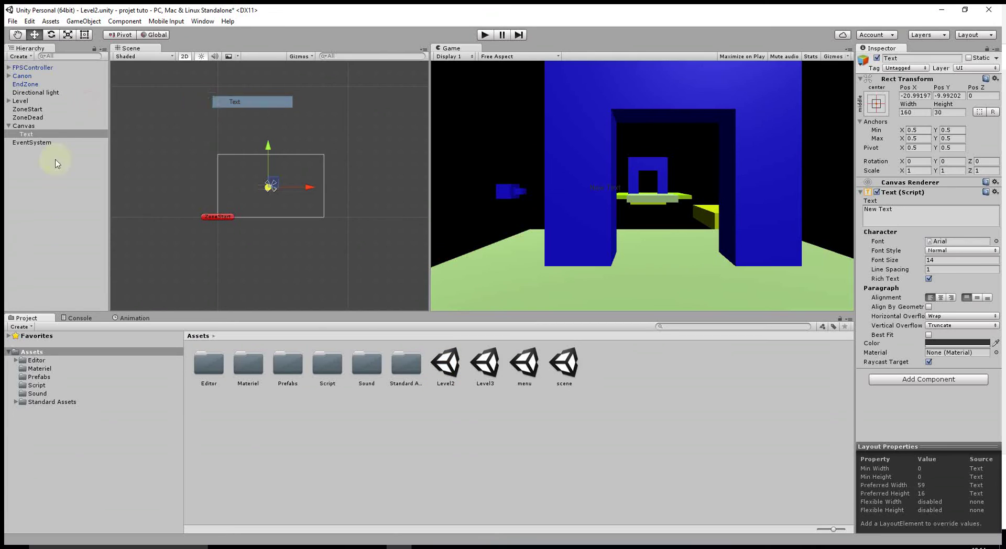
{"action": "left_click", "coordinate": [30, 128]}
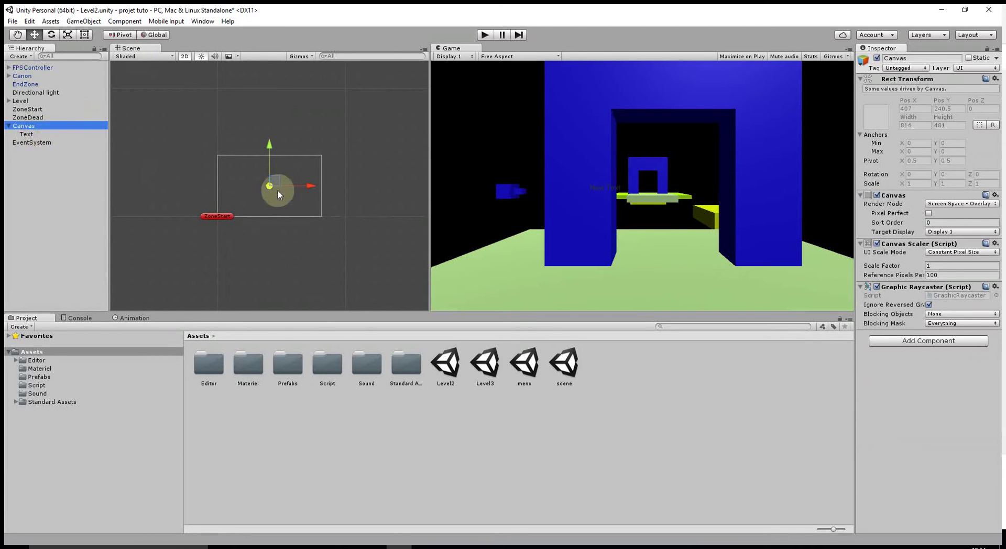
{"action": "left_click", "coordinate": [29, 133]}
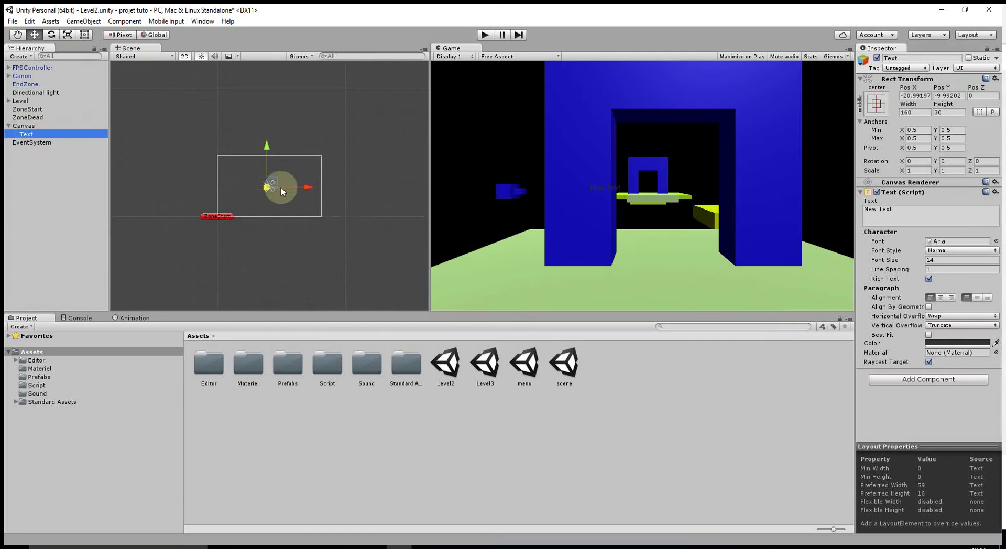
Step: Make the text white and anchor it top-left at 96, -34
{"action": "left_click", "coordinate": [937, 342]}
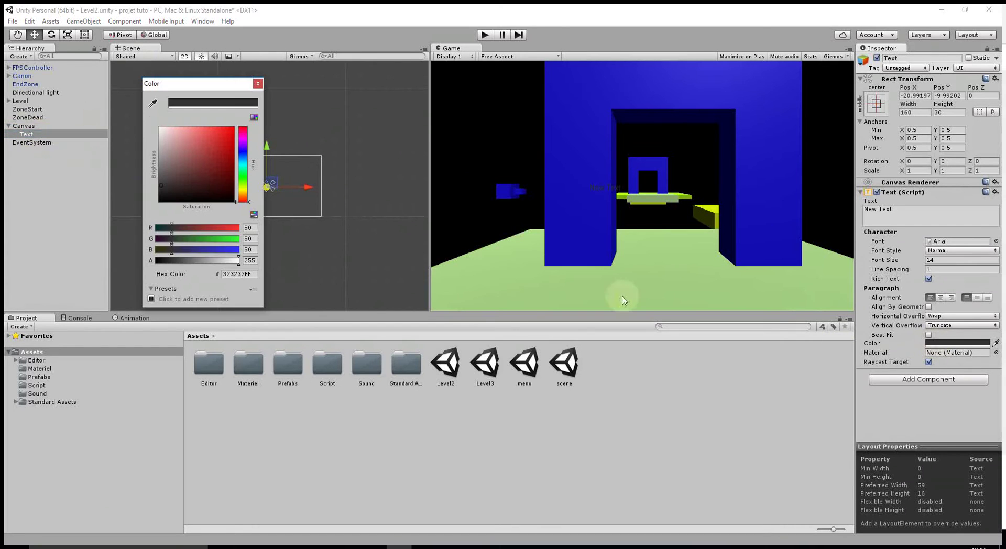
{"action": "left_click", "coordinate": [159, 128]}
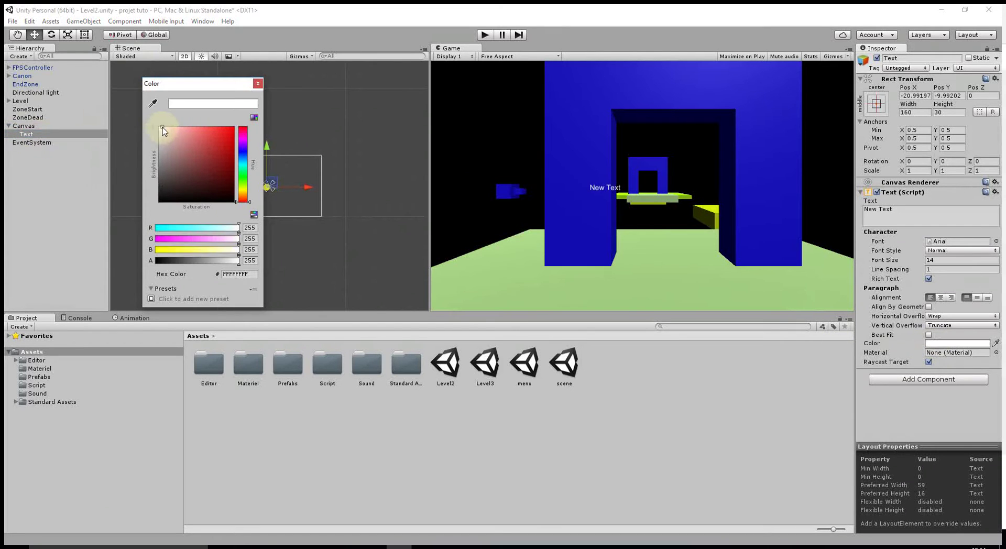
{"action": "left_click", "coordinate": [258, 83]}
{"action": "left_click_drag", "start_coordinate": [266, 146], "coordinate": [269, 121]}
{"action": "left_click_drag", "start_coordinate": [300, 166], "coordinate": [263, 160]}
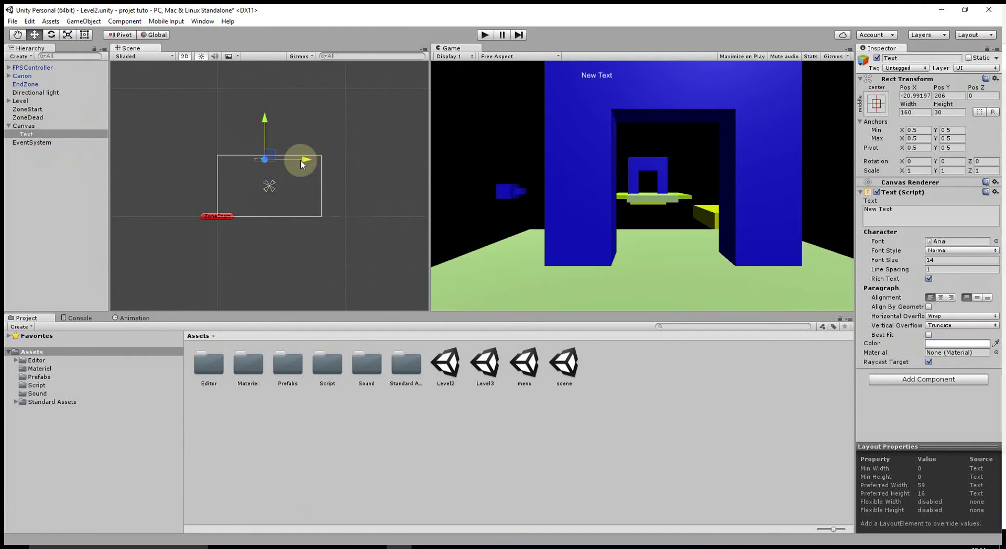
{"action": "left_click", "coordinate": [877, 95]}
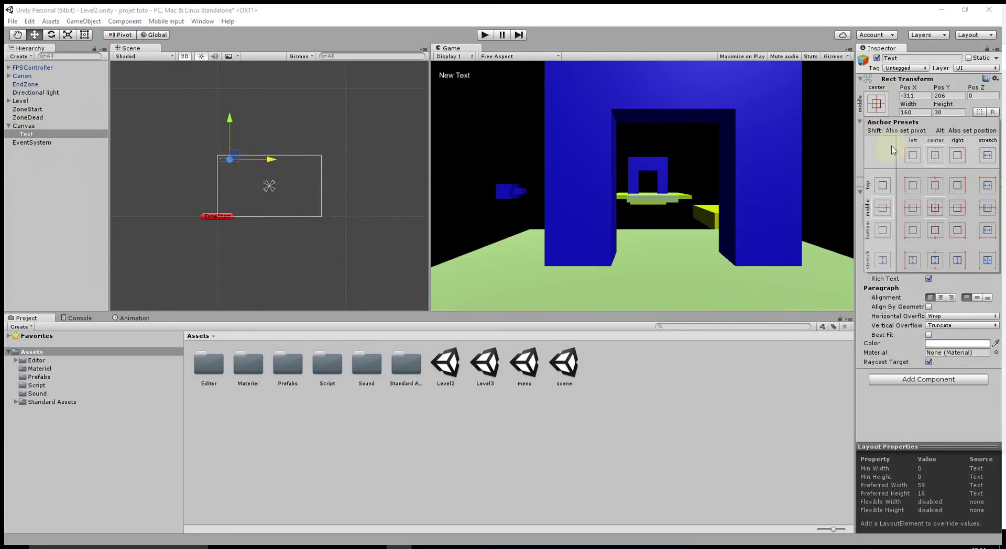
{"action": "left_click", "coordinate": [913, 187]}
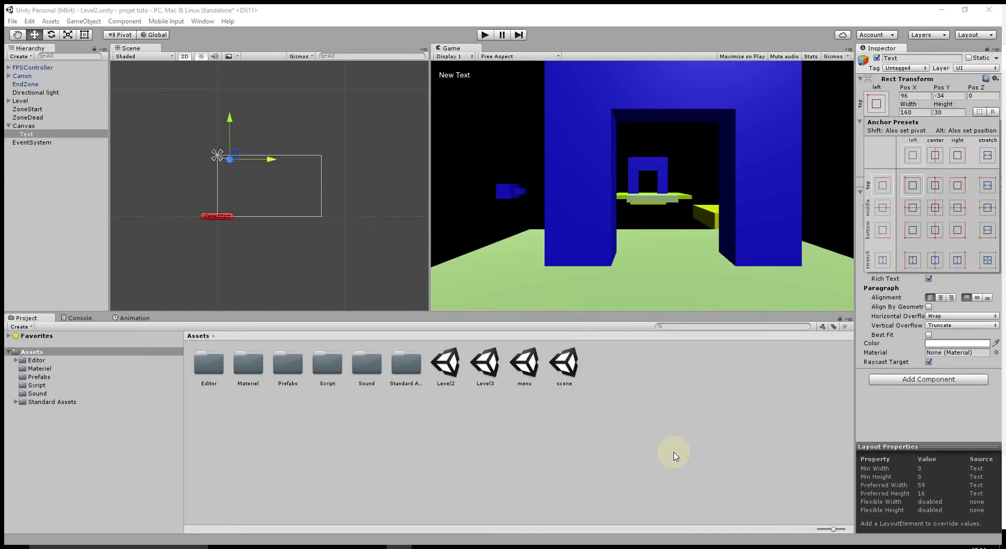
{"action": "left_click", "coordinate": [904, 294]}
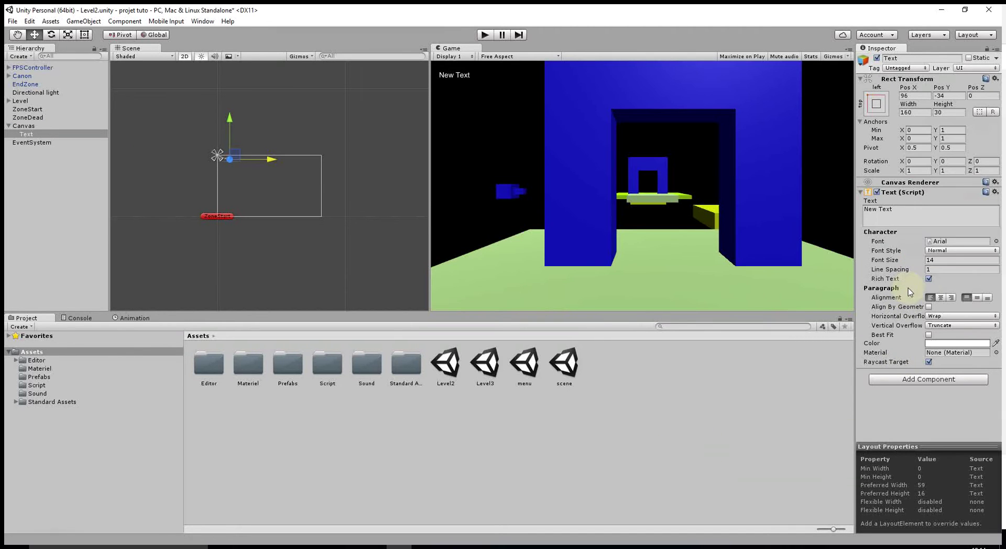
Step: Replace the placeholder text with 'Vie : 3'
{"action": "left_click", "coordinate": [878, 209]}
{"action": "type", "text": "Vie : 3"}
{"action": "left_click", "coordinate": [669, 485]}
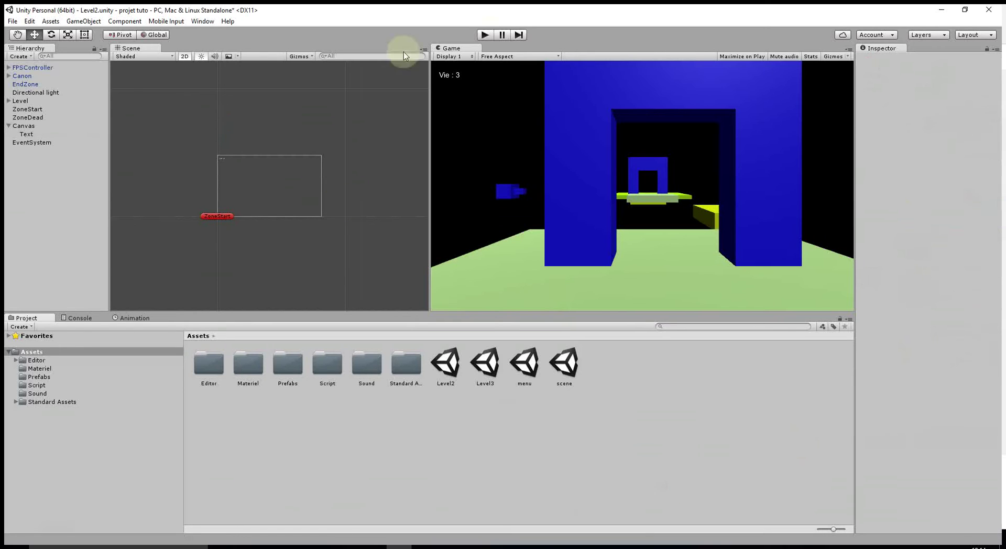
{"action": "left_click", "coordinate": [485, 35]}
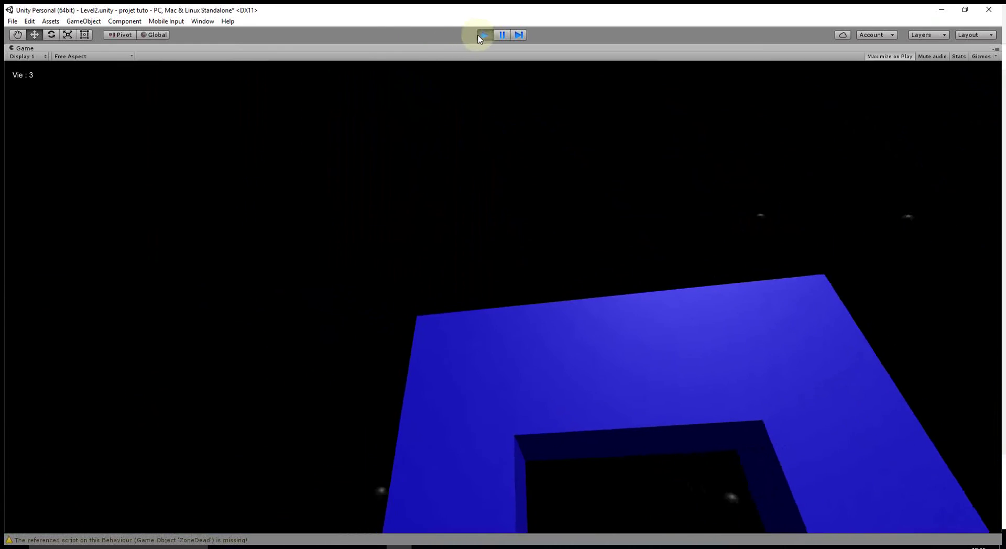
{"action": "left_click", "coordinate": [483, 35]}
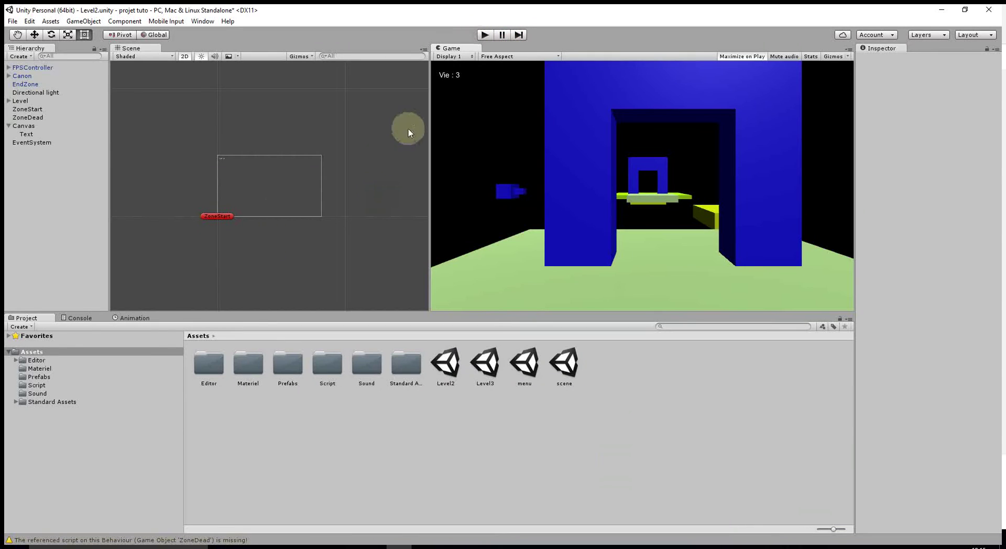
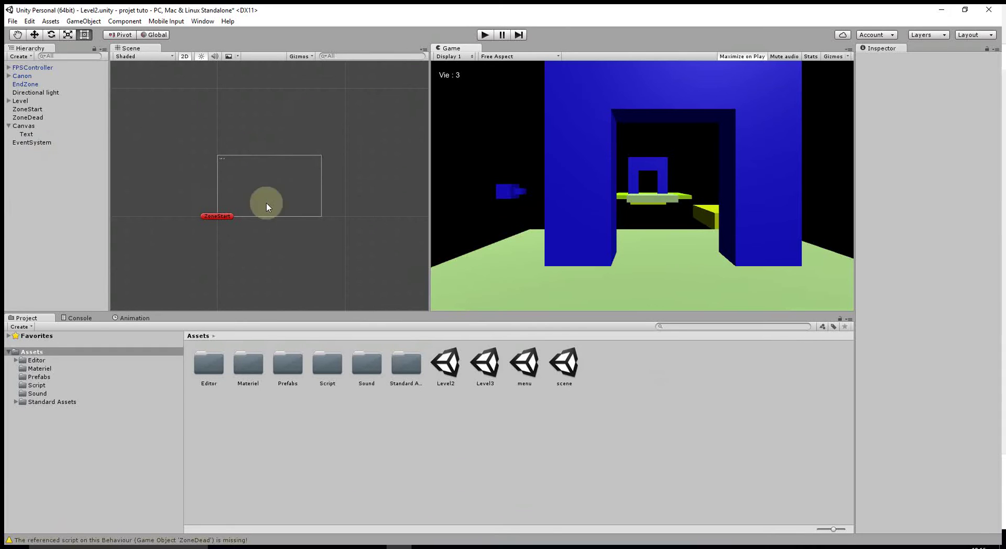
Step: Open the menu scene, answer the save prompt, and expand Canvas to list its title, logo and buttons
{"action": "left_click", "coordinate": [9, 127]}
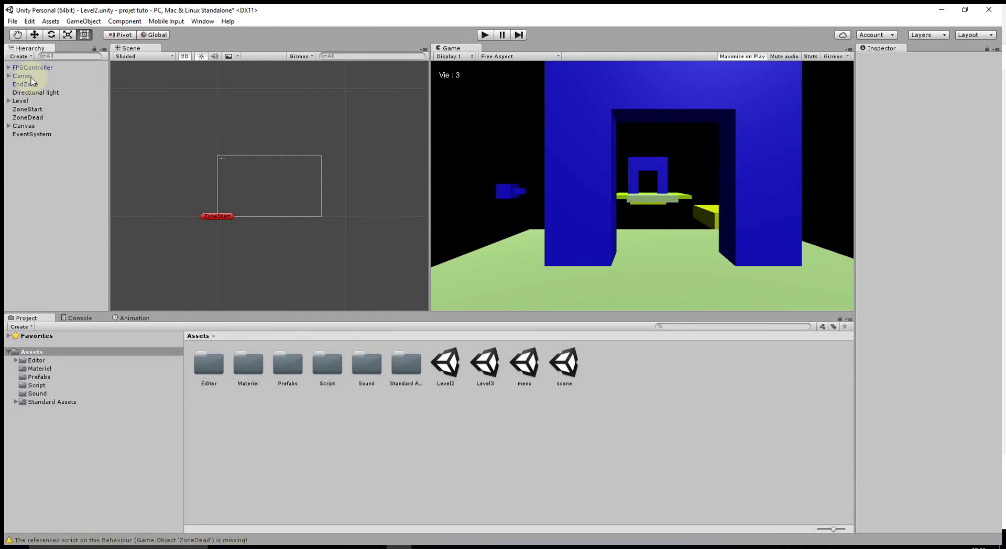
{"action": "double_click", "coordinate": [524, 371]}
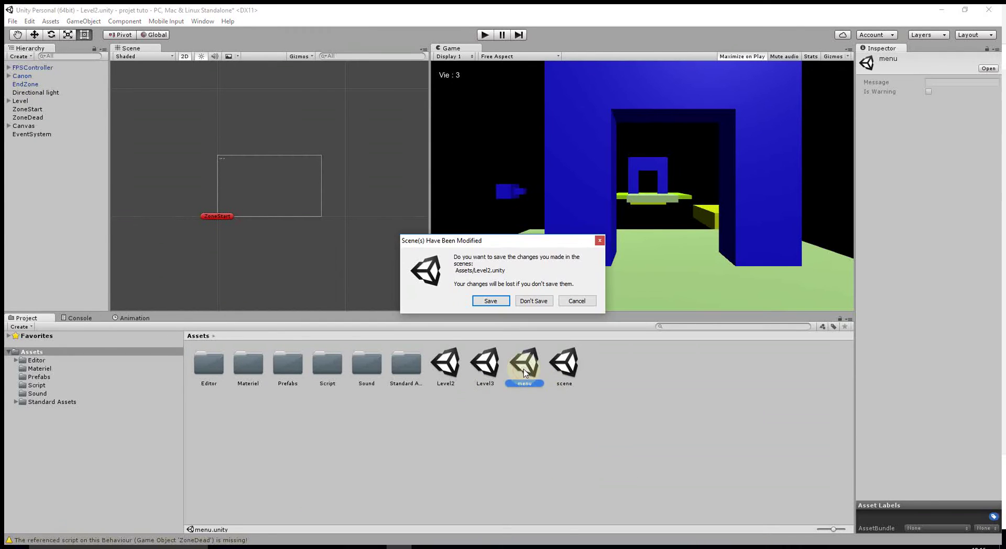
{"action": "left_click", "coordinate": [533, 301]}
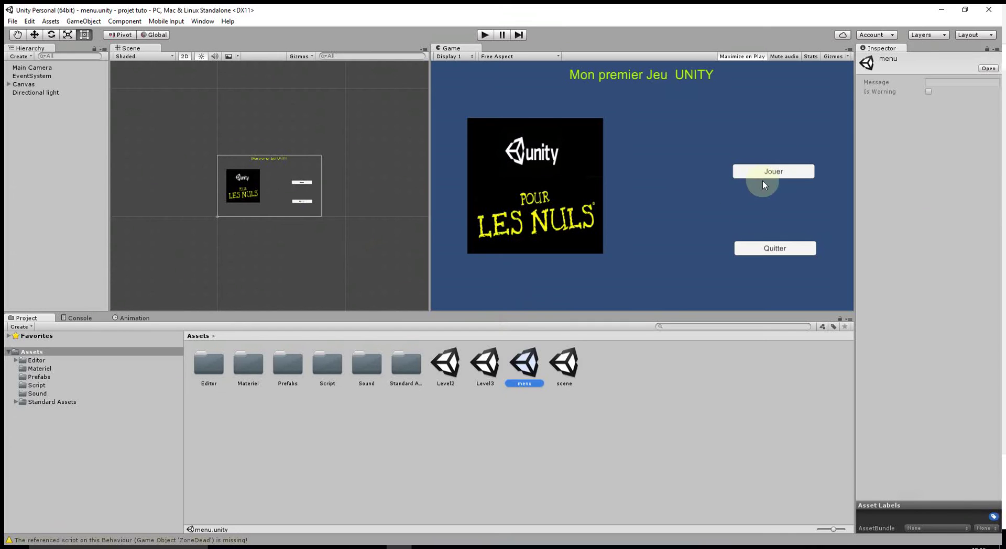
{"action": "left_click", "coordinate": [8, 84]}
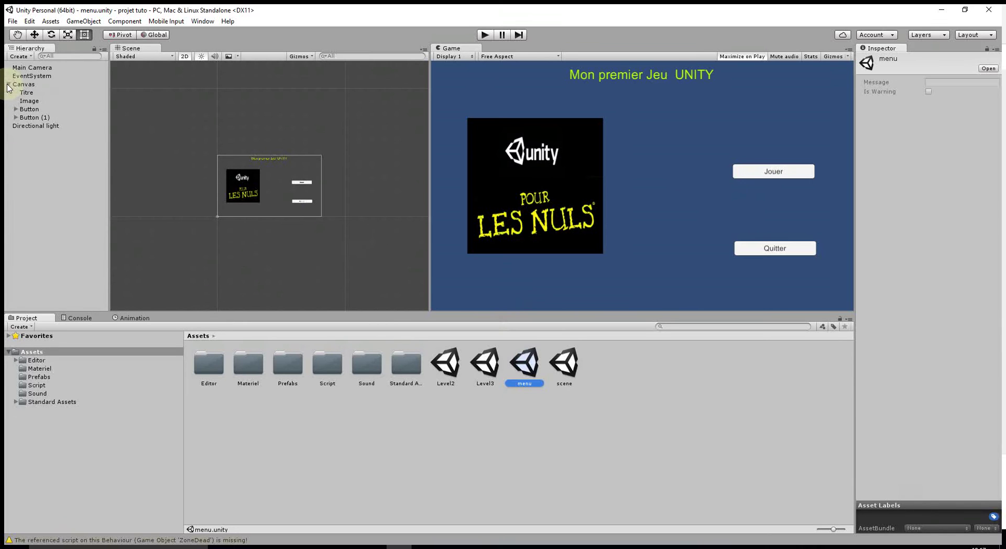
{"action": "left_click", "coordinate": [8, 84]}
{"action": "left_click", "coordinate": [8, 85]}
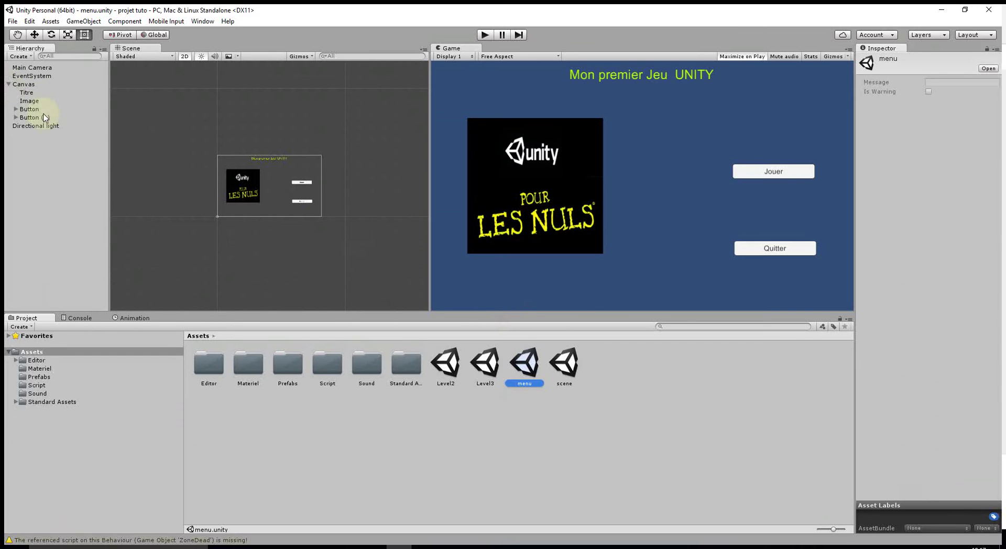
Step: Add a UI Button under Canvas and move it between the Jouer and Quitter buttons
{"action": "right_click", "coordinate": [25, 87]}
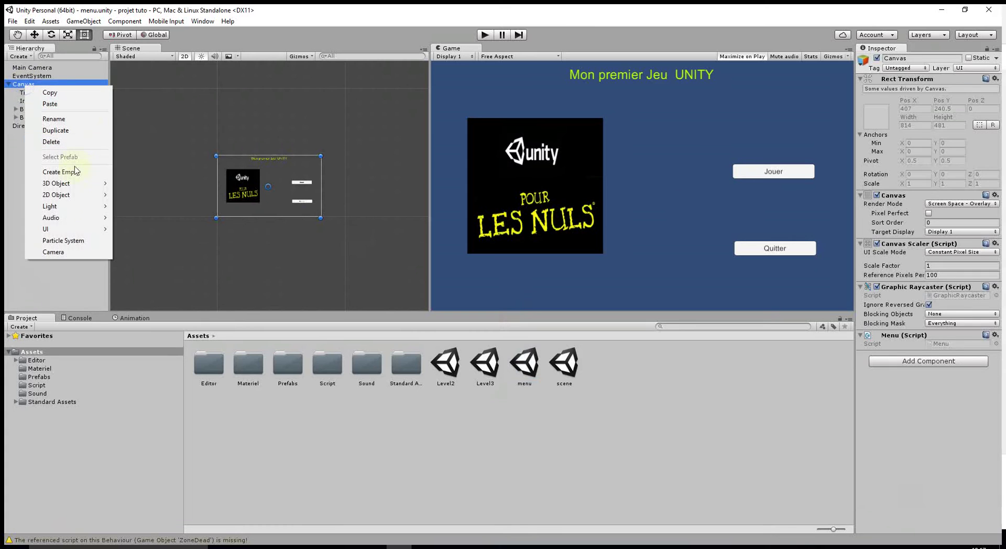
{"action": "mouse_move", "coordinate": [49, 229]}
{"action": "left_click", "coordinate": [136, 263]}
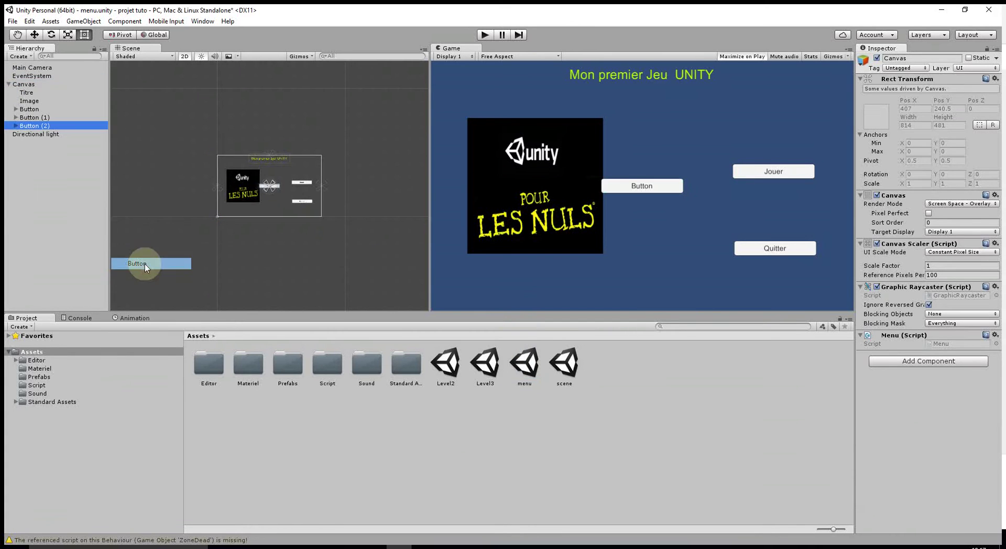
{"action": "left_click", "coordinate": [34, 35]}
{"action": "left_click_drag", "start_coordinate": [316, 190], "coordinate": [340, 187]}
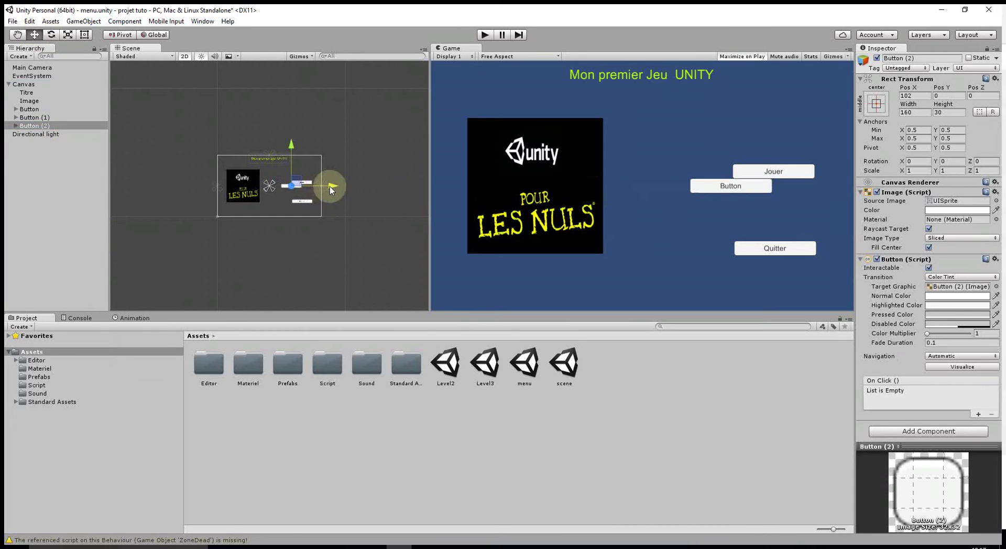
{"action": "mouse_move", "coordinate": [311, 157]}
{"action": "left_mouse_down"}
{"action": "mouse_move", "coordinate": [345, 168]}
{"action": "mouse_move", "coordinate": [344, 191]}
{"action": "left_mouse_up"}
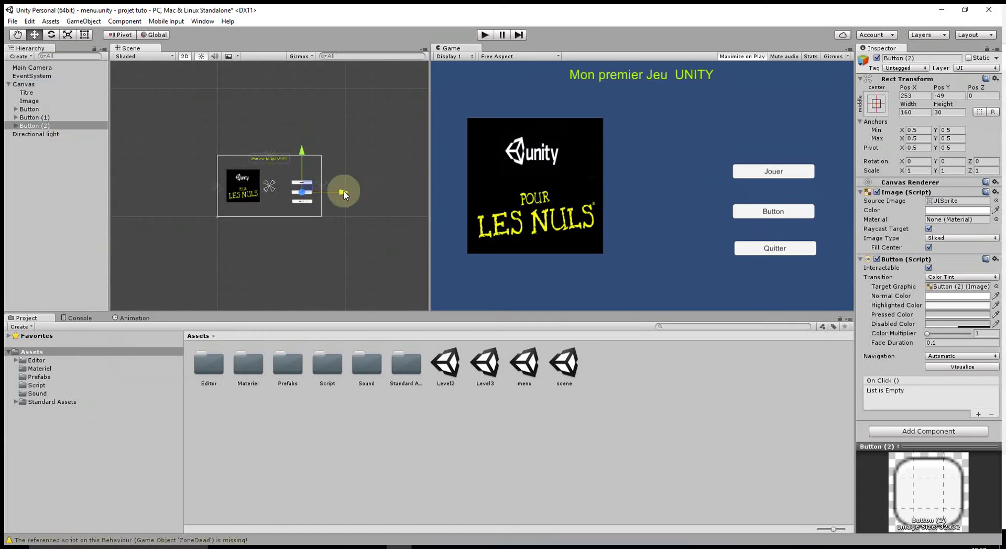
Step: Change the new button's label text to 'Continuer'
{"action": "left_click", "coordinate": [16, 126]}
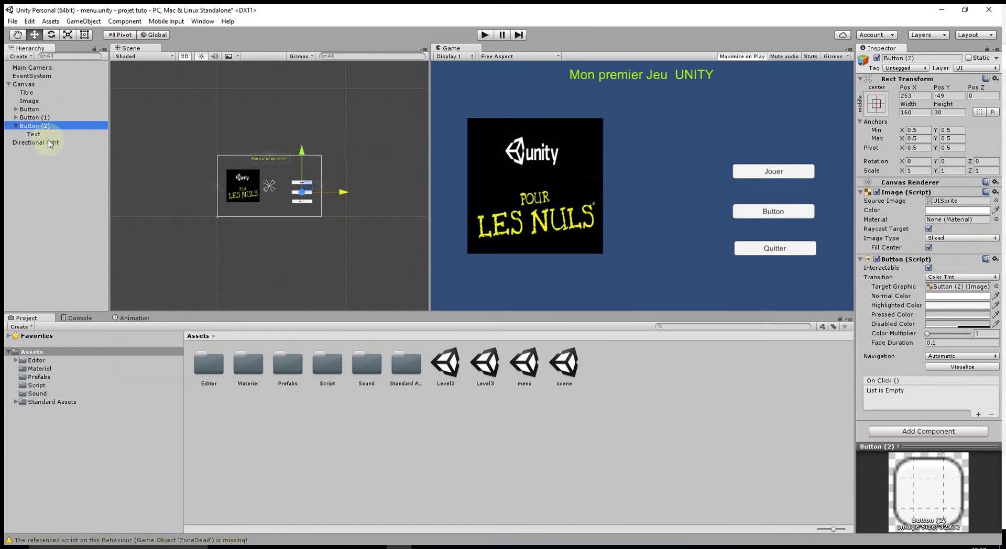
{"action": "left_click", "coordinate": [31, 134]}
{"action": "double_click", "coordinate": [884, 210]}
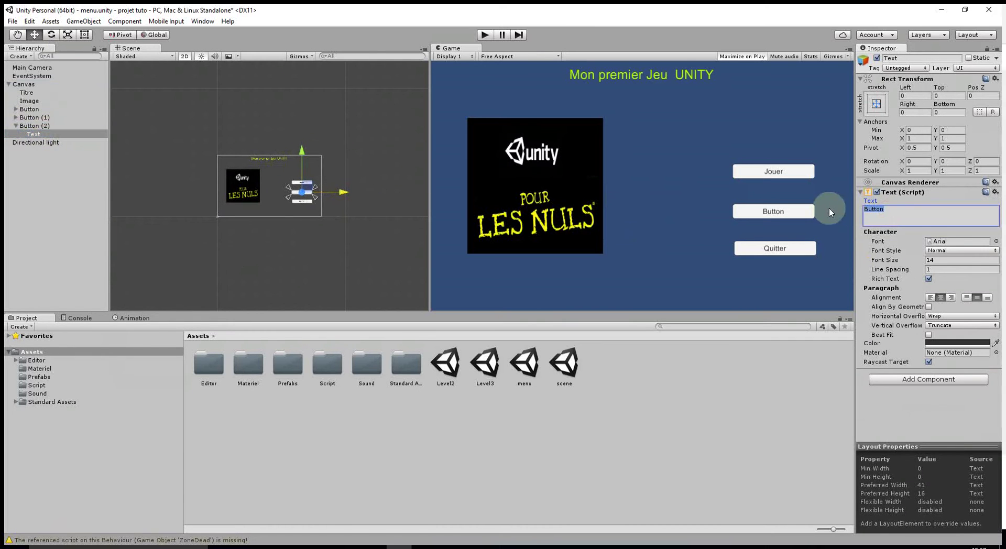
{"action": "type", "text": "Continuer"}
{"action": "left_click", "coordinate": [26, 190]}
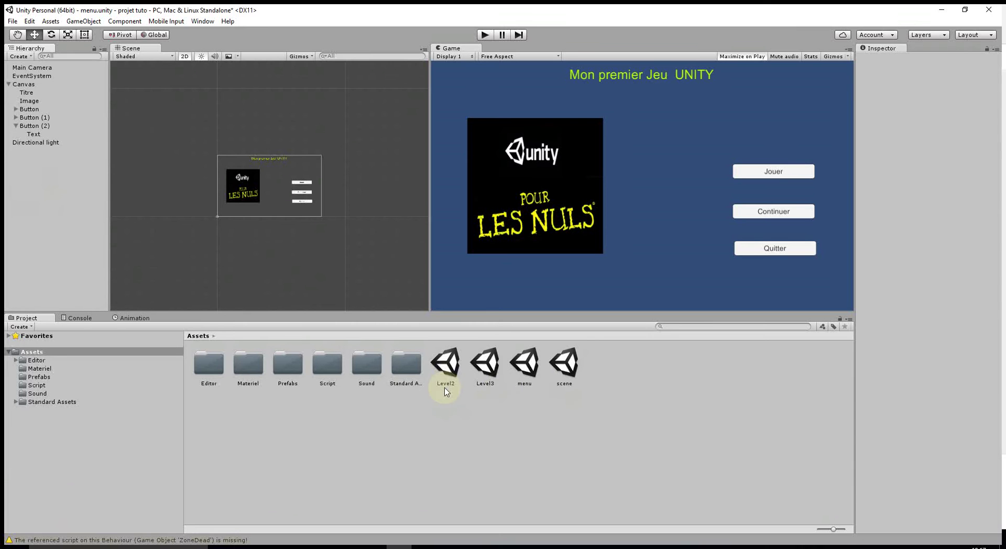
{"action": "left_click", "coordinate": [287, 544]}
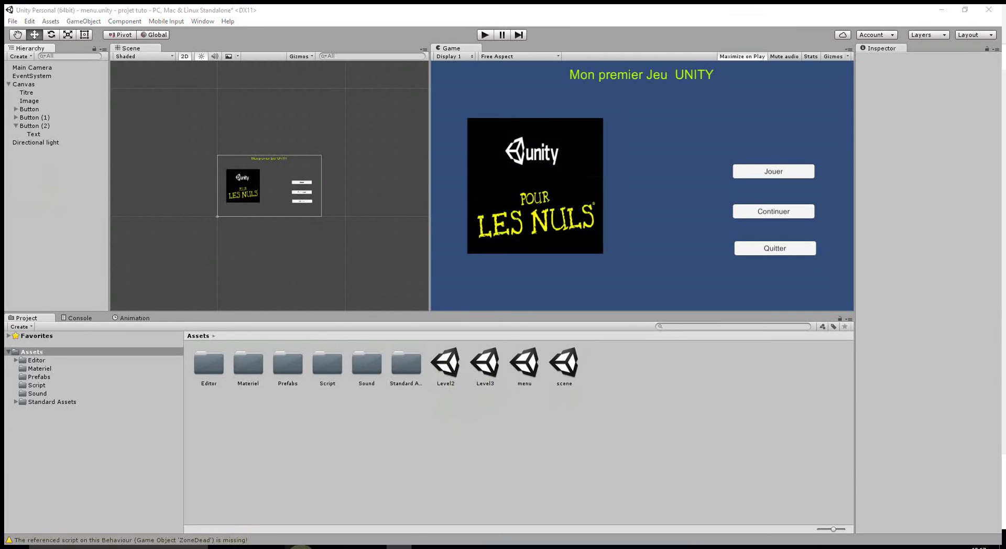
Step: Bring up the PlayerPrefs reference and highlight its description and the Windows registry storage location
{"action": "left_click", "coordinate": [347, 505]}
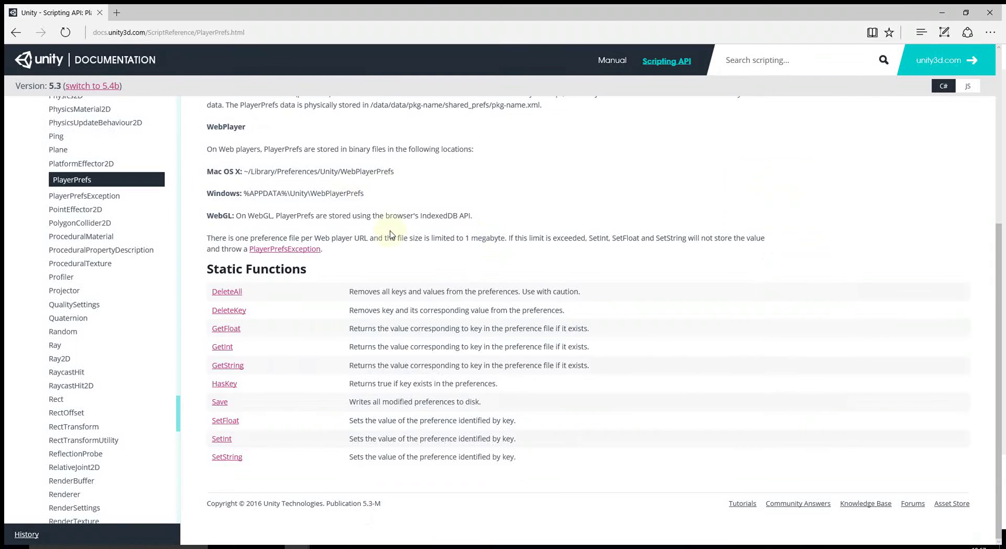
{"action": "scroll", "coordinate": [386, 231], "scroll_direction": "up", "scroll_amount": 5}
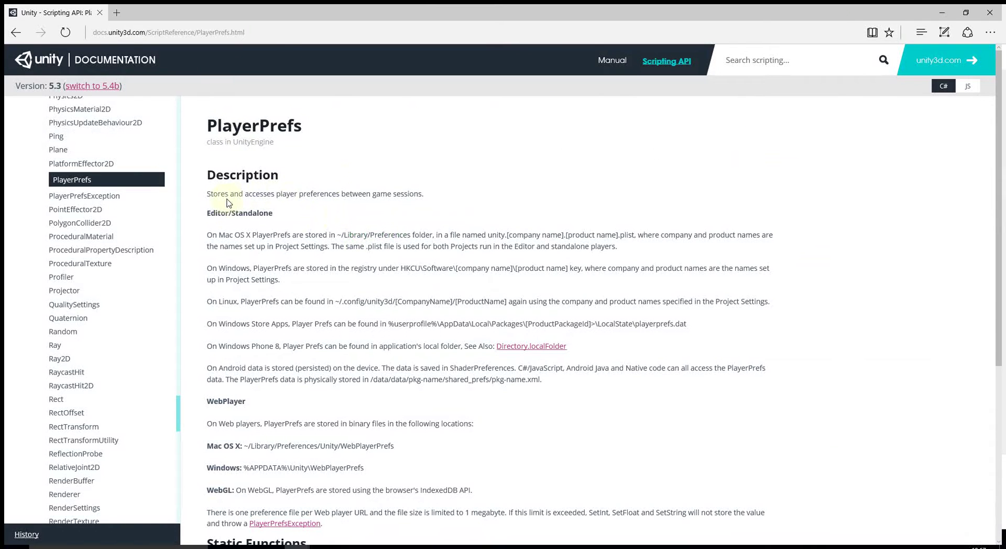
{"action": "left_click_drag", "start_coordinate": [207, 195], "coordinate": [451, 198]}
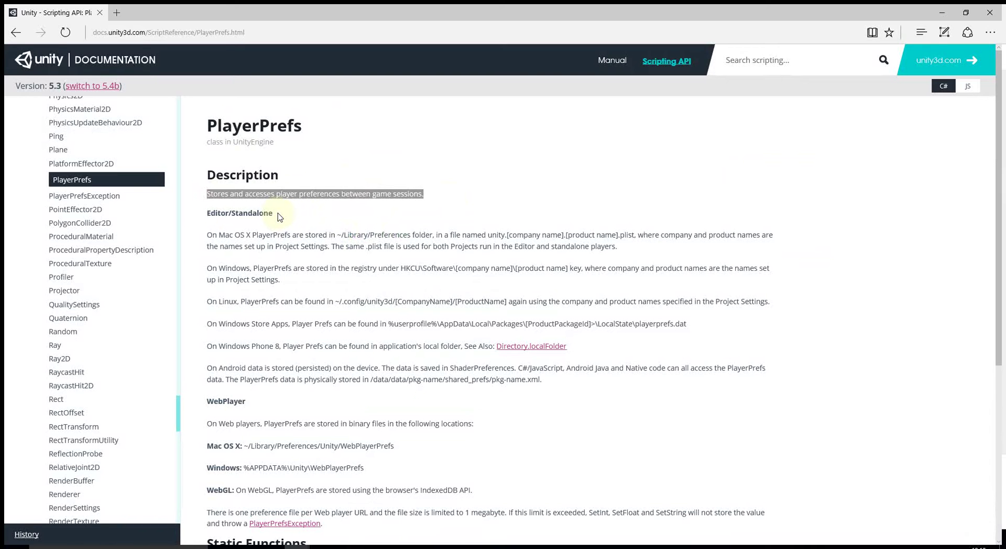
{"action": "scroll", "coordinate": [343, 268], "scroll_direction": "down", "scroll_amount": 3}
{"action": "left_click", "coordinate": [410, 223]}
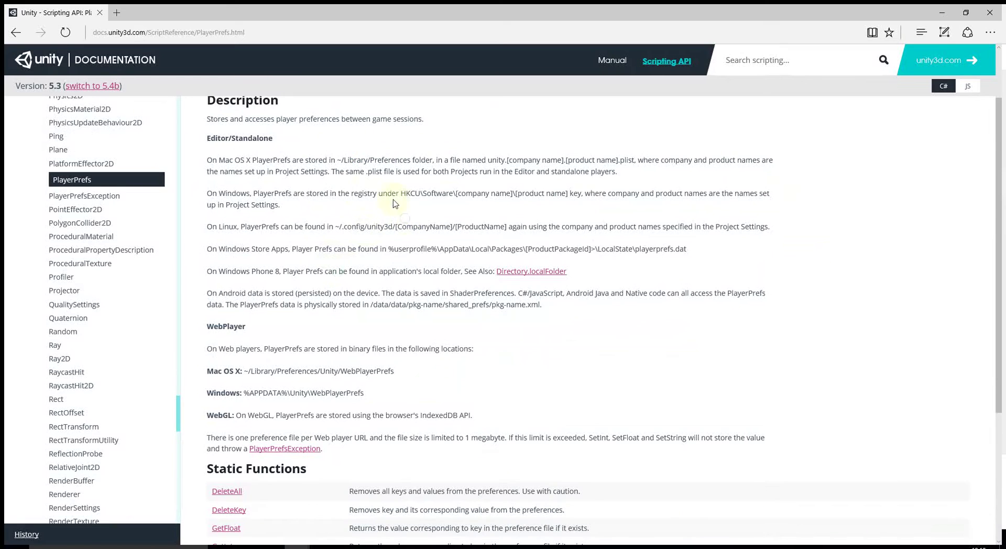
{"action": "left_click_drag", "start_coordinate": [338, 193], "coordinate": [541, 193]}
{"action": "scroll", "coordinate": [335, 233], "scroll_direction": "up", "scroll_amount": 3}
{"action": "left_click", "coordinate": [331, 241]}
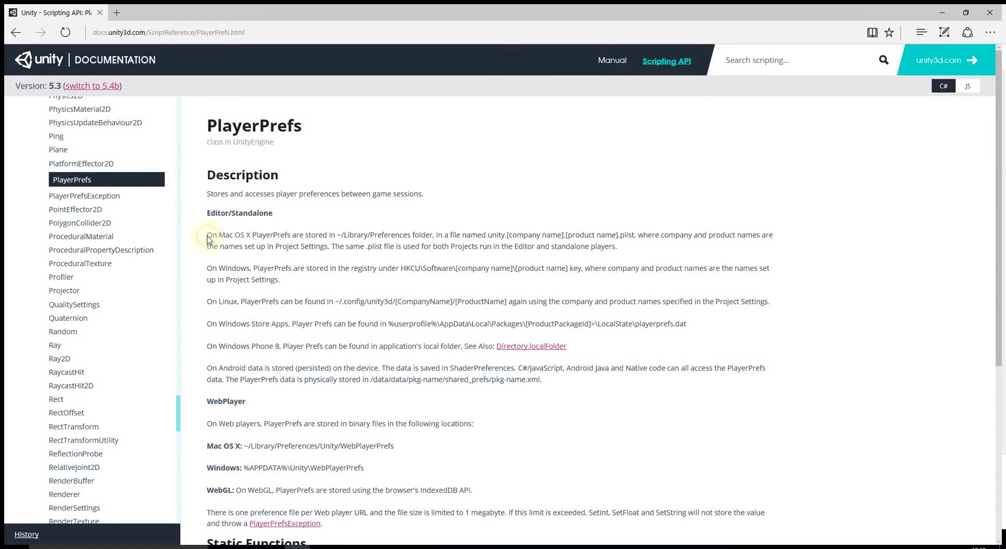
Step: Highlight the PlayerPrefs storage paths for Mac OS X, Windows, Windows Store, Windows Phone 8, Android and WebPlayer
{"action": "left_click_drag", "start_coordinate": [206, 235], "coordinate": [433, 235]}
{"action": "left_click", "coordinate": [365, 237]}
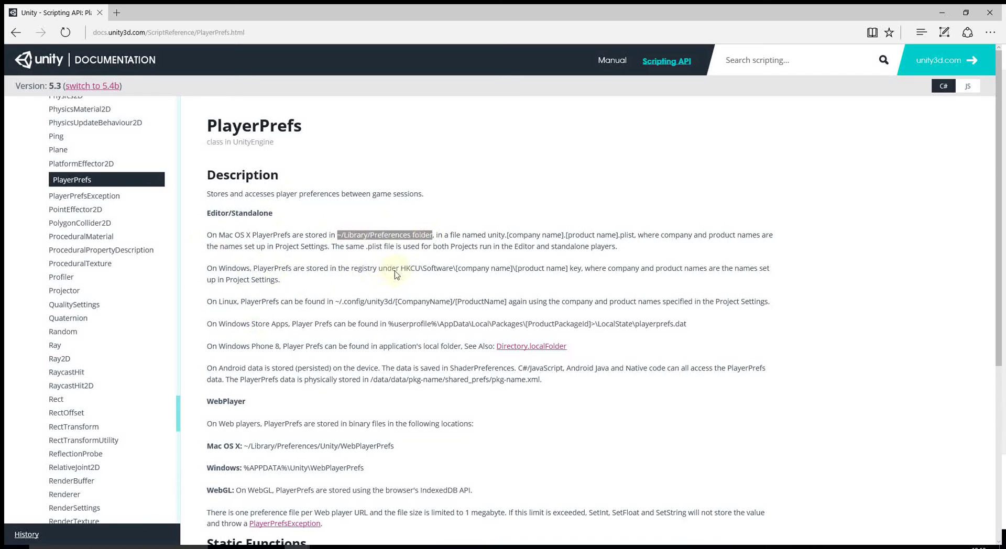
{"action": "left_click_drag", "start_coordinate": [401, 268], "coordinate": [569, 270]}
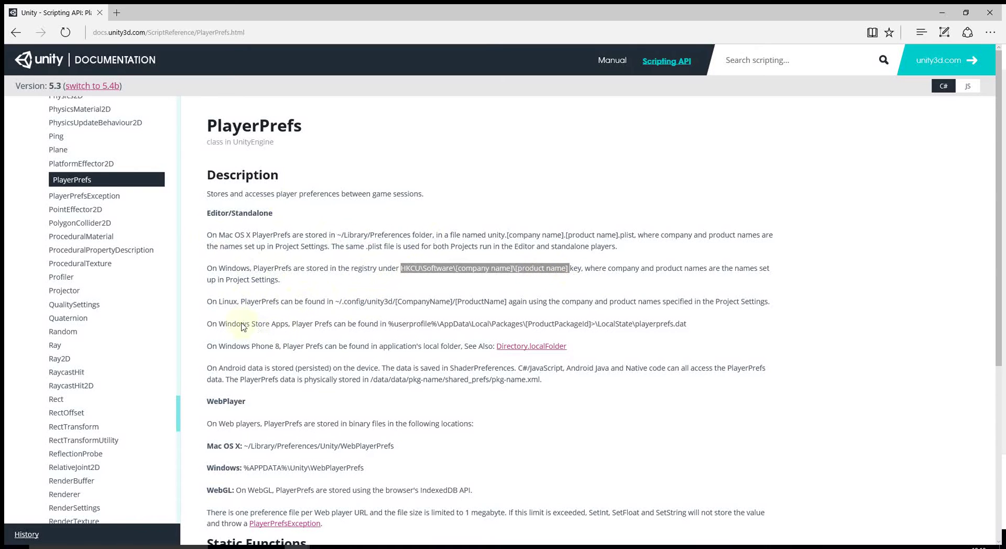
{"action": "left_click_drag", "start_coordinate": [252, 323], "coordinate": [433, 325]}
{"action": "left_click_drag", "start_coordinate": [218, 347], "coordinate": [370, 346]}
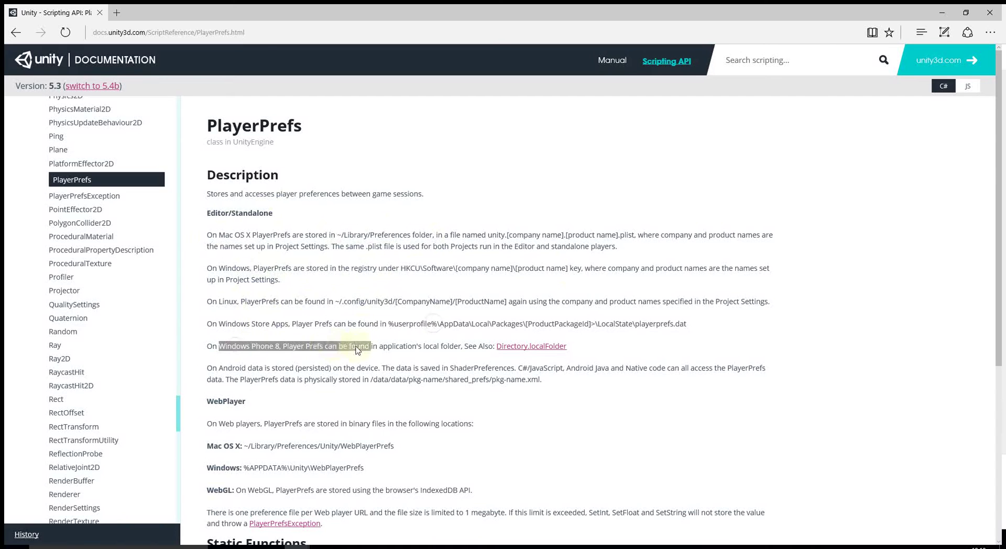
{"action": "left_click_drag", "start_coordinate": [219, 368], "coordinate": [560, 373]}
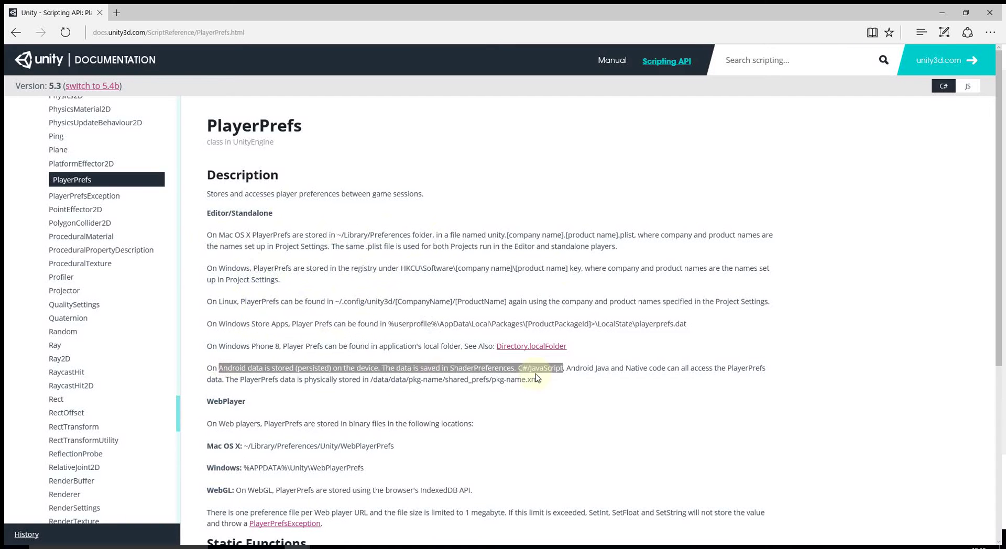
{"action": "left_click", "coordinate": [588, 414]}
{"action": "scroll", "coordinate": [315, 375], "scroll_direction": "down", "scroll_amount": 2}
{"action": "triple_click", "coordinate": [367, 397]}
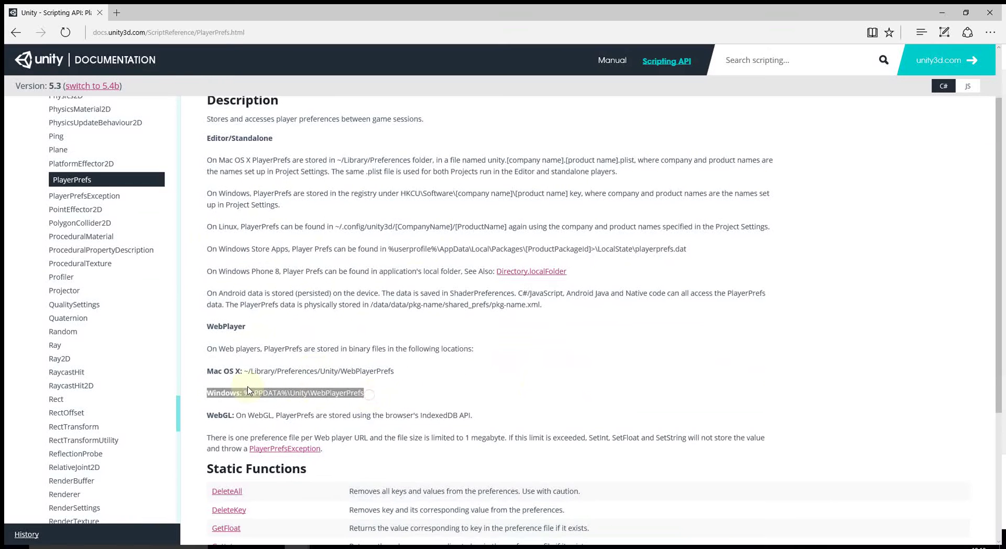
{"action": "scroll", "coordinate": [335, 346], "scroll_direction": "up", "scroll_amount": 2}
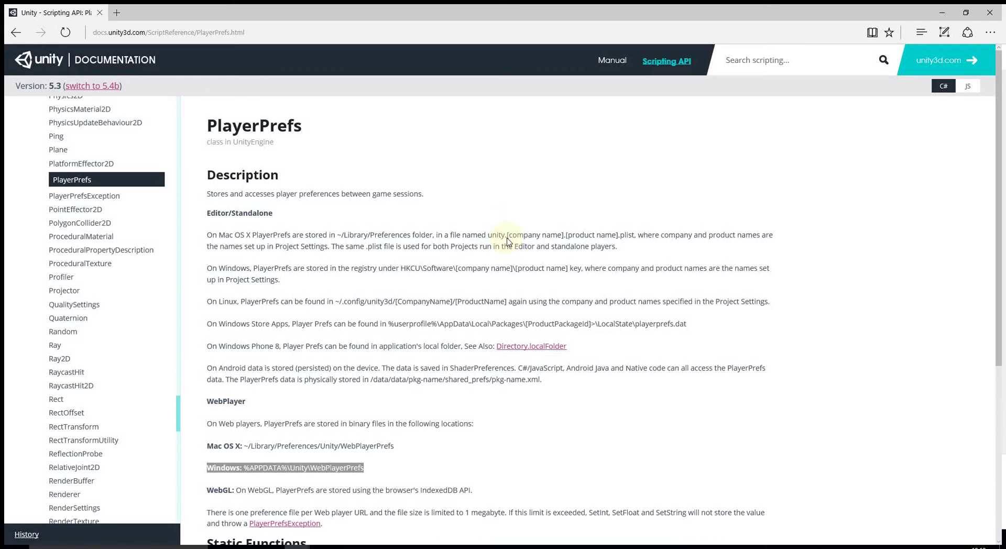
Step: Scroll to the PlayerPrefs Static Functions, open the SetInt reference, then minimize the browser
{"action": "scroll", "coordinate": [450, 265], "scroll_direction": "down", "scroll_amount": 1}
{"action": "scroll", "coordinate": [449, 267], "scroll_direction": "down", "scroll_amount": 1}
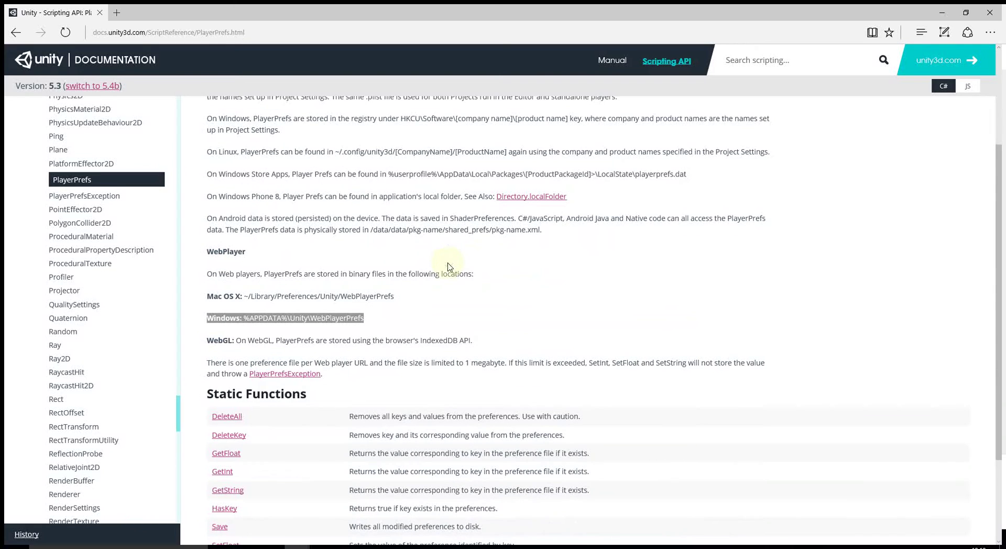
{"action": "scroll", "coordinate": [447, 267], "scroll_direction": "down", "scroll_amount": 1}
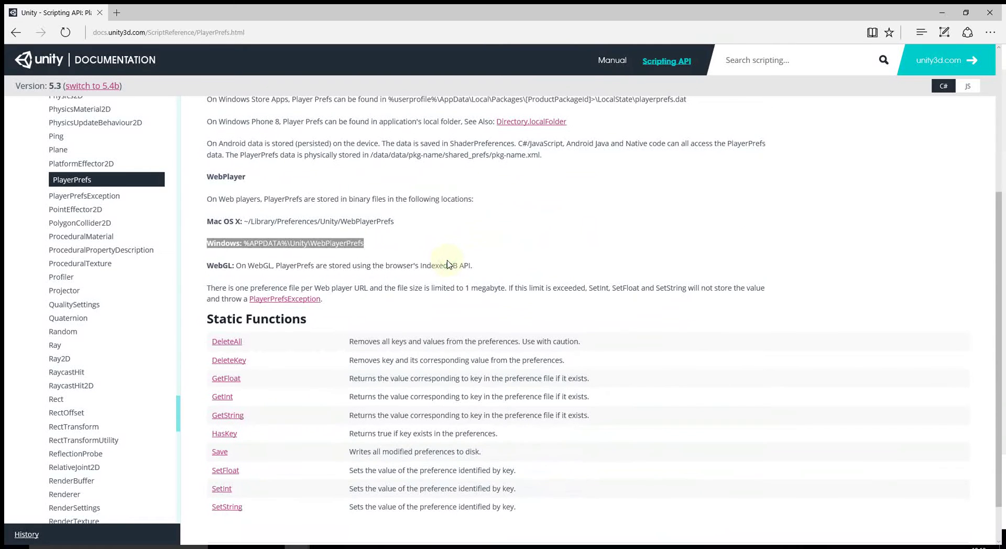
{"action": "scroll", "coordinate": [447, 263], "scroll_direction": "down", "scroll_amount": 1}
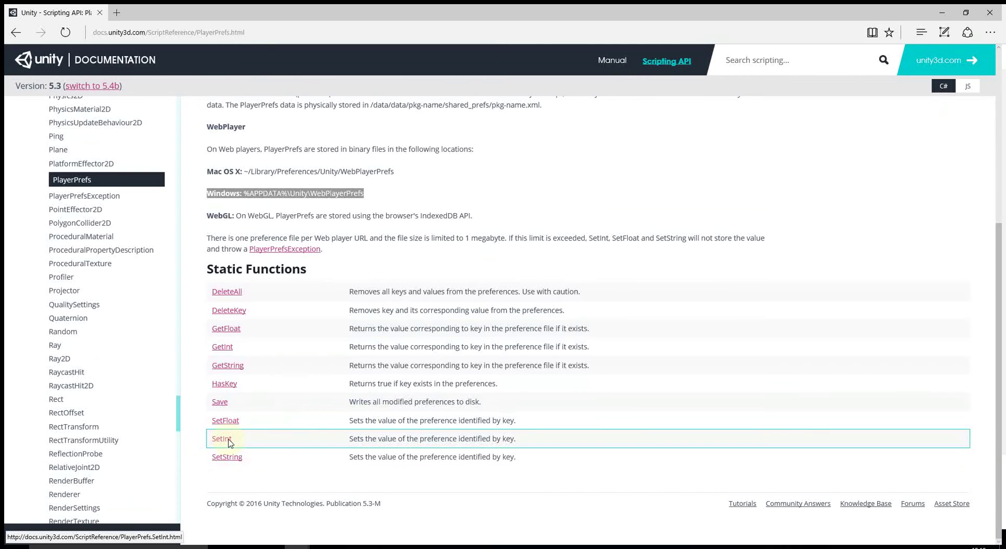
{"action": "left_click", "coordinate": [312, 449]}
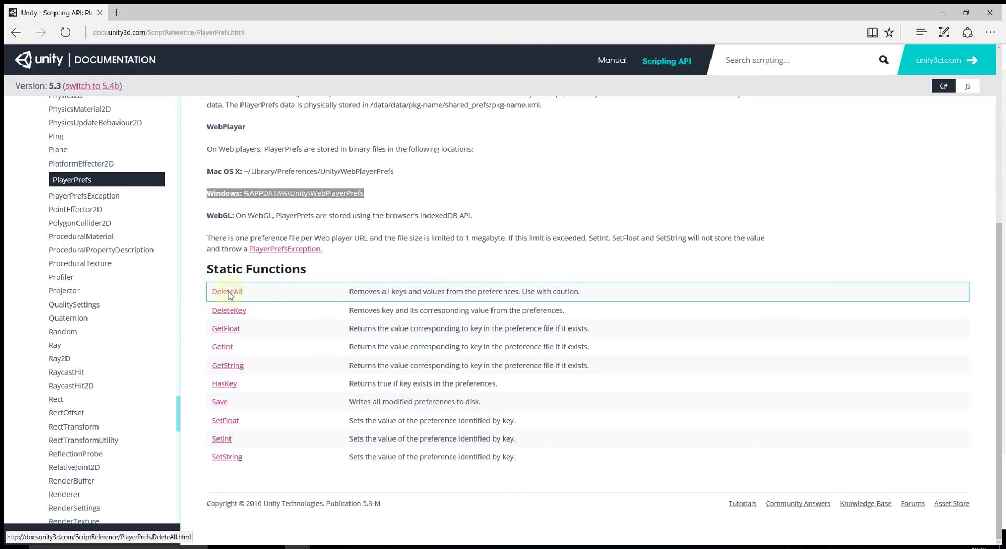
{"action": "left_click", "coordinate": [941, 13]}
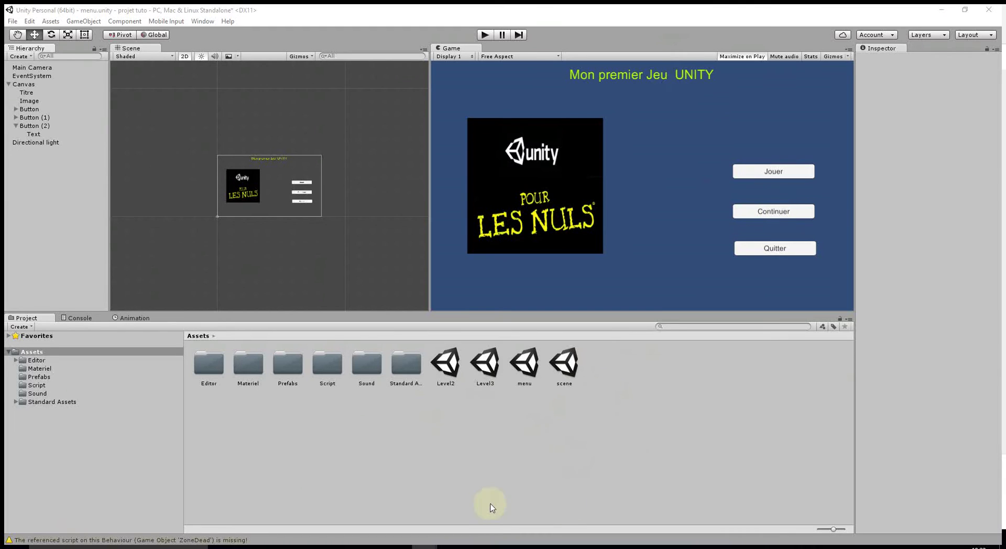
Step: In Menu.cs, add an empty public void Continuer() method below Quitter()
{"action": "left_click", "coordinate": [452, 542]}
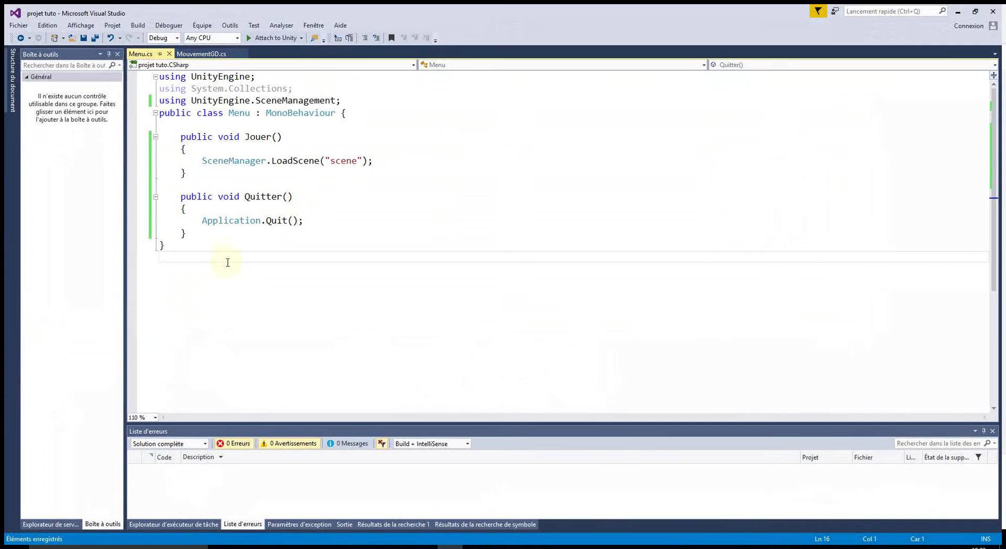
{"action": "left_click", "coordinate": [211, 236]}
{"action": "key", "text": "Return"}
{"action": "type", "text": "public void Continuer()"}
{"action": "key", "text": "Return"}
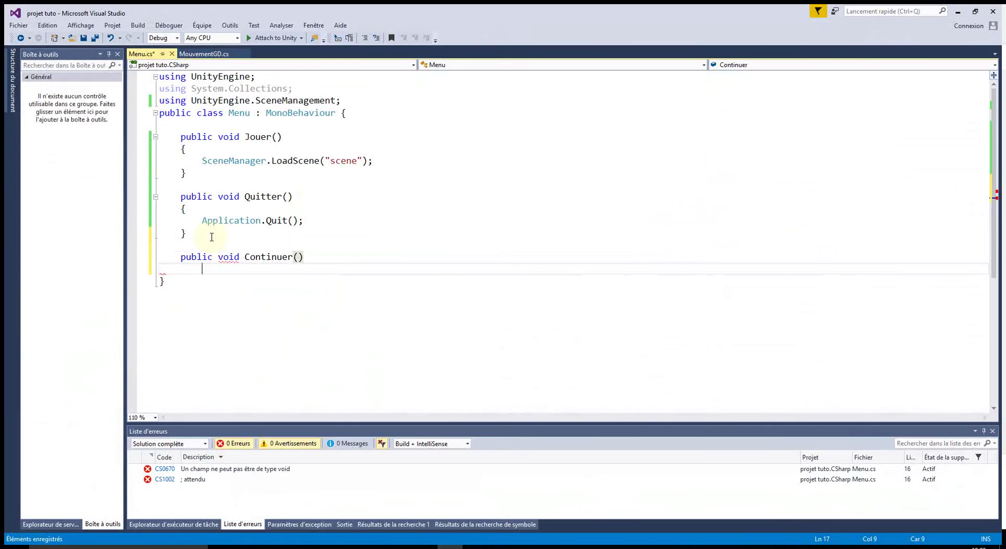
{"action": "type", "text": "{"}
{"action": "key", "text": "Return"}
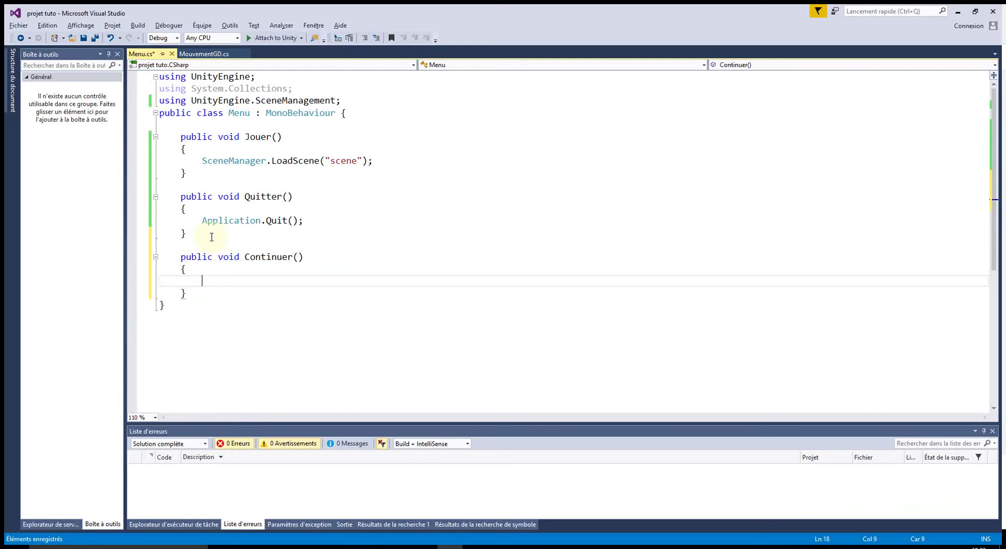
Step: Start Continuer's body with SceneManager.LoadScene(PlayerPrefs as the call's argument
{"action": "type", "text": "sc"}
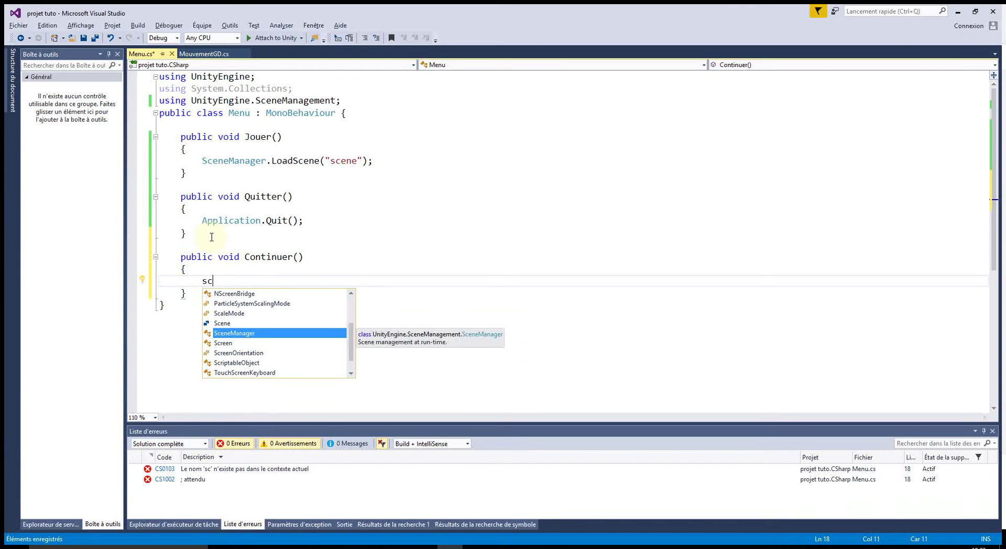
{"action": "key", "text": "Tab"}
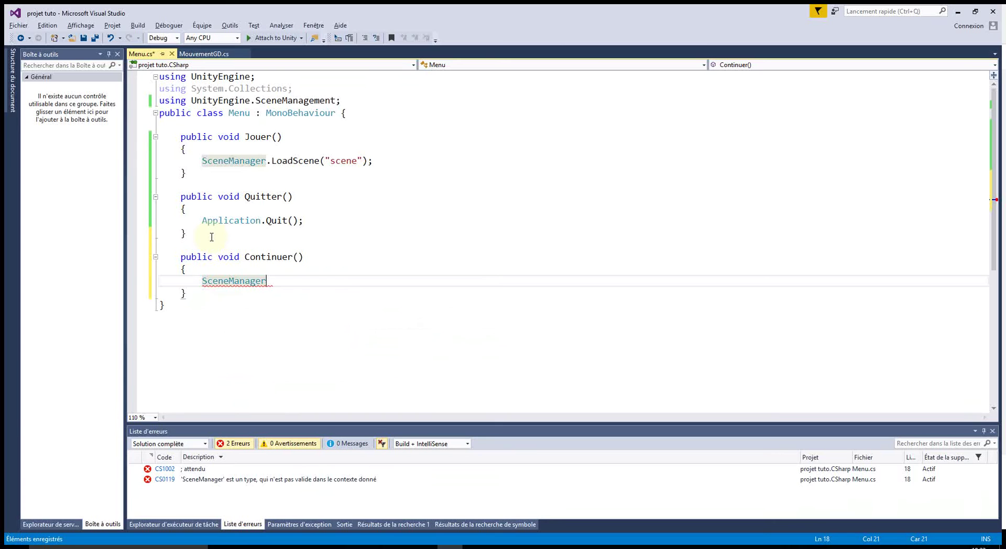
{"action": "type", "text": "."}
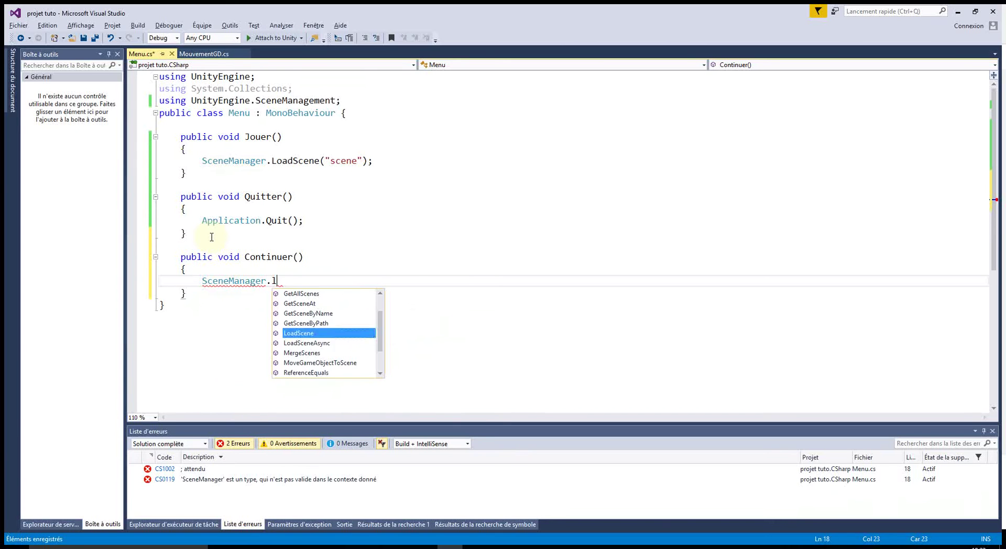
{"action": "type", "text": "lo"}
{"action": "key", "text": "Tab"}
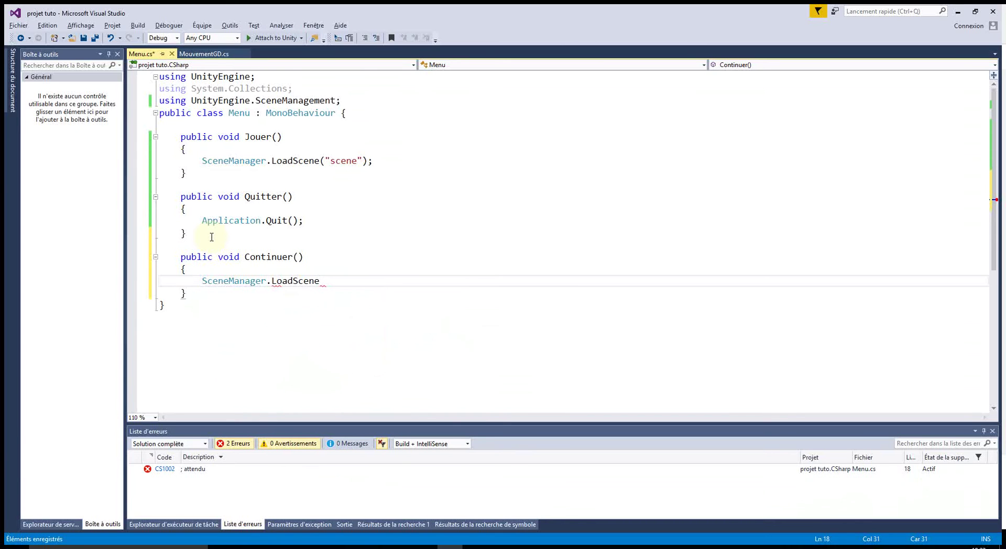
{"action": "type", "text": "("}
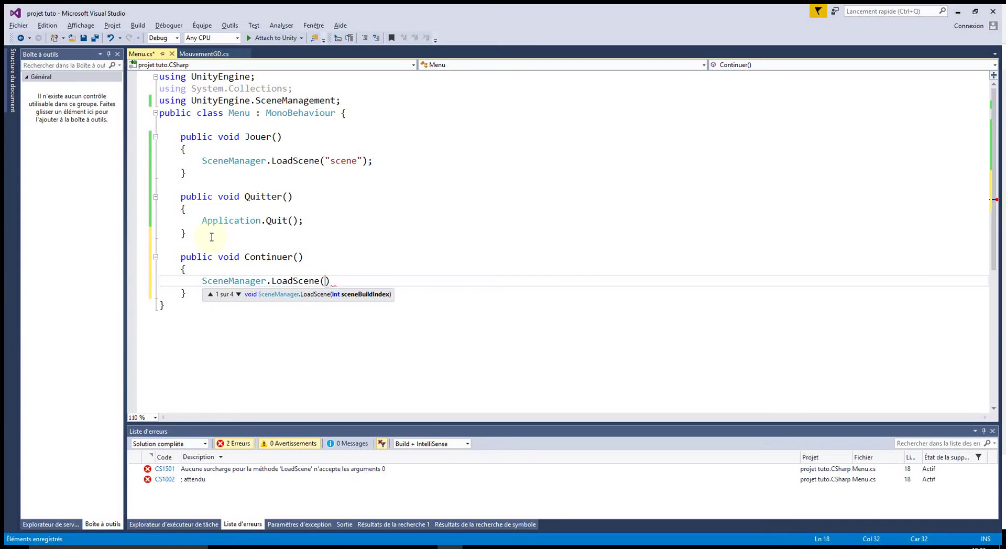
{"action": "type", "text": "pla"}
{"action": "key", "text": "Down"}
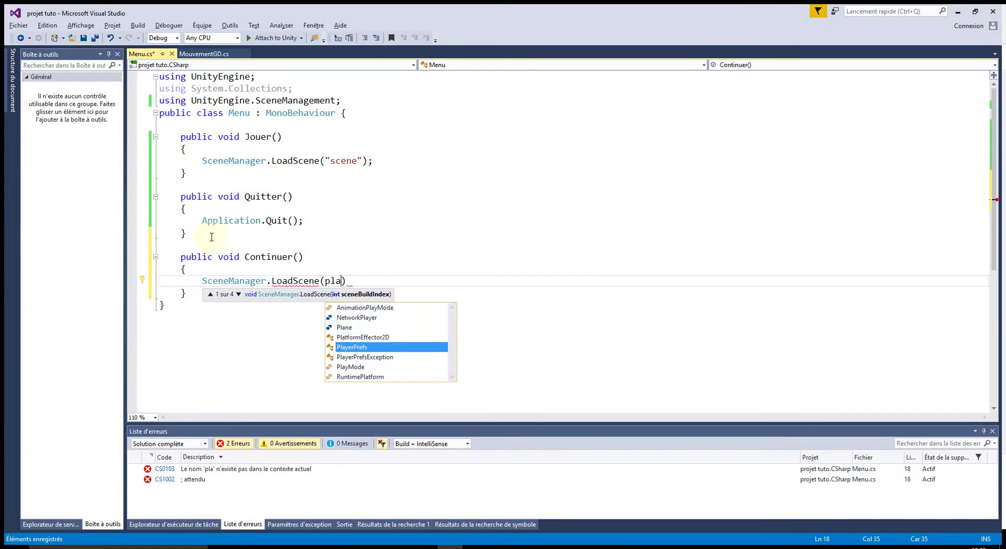
{"action": "key", "text": "Down"}
{"action": "key", "text": "Tab"}
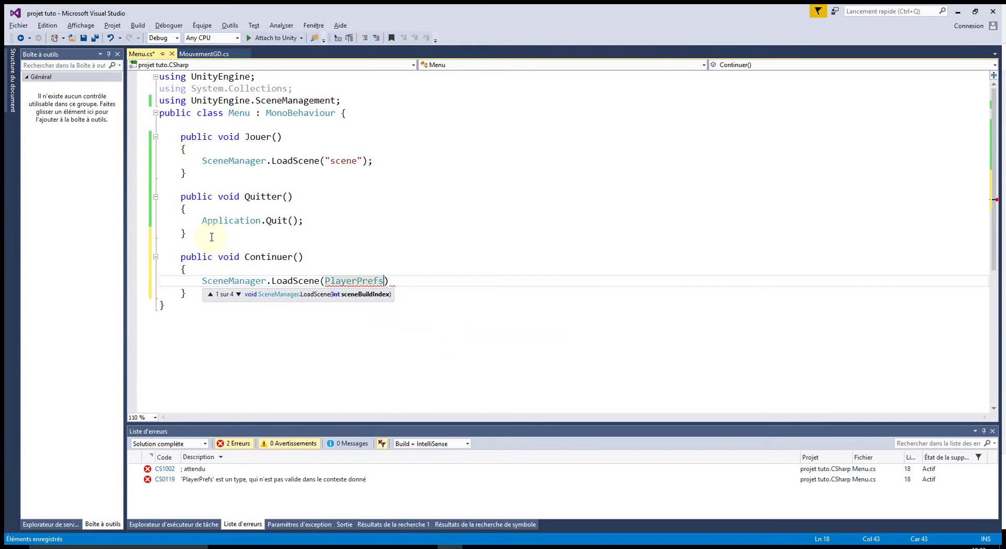
{"action": "type", "text": "("}
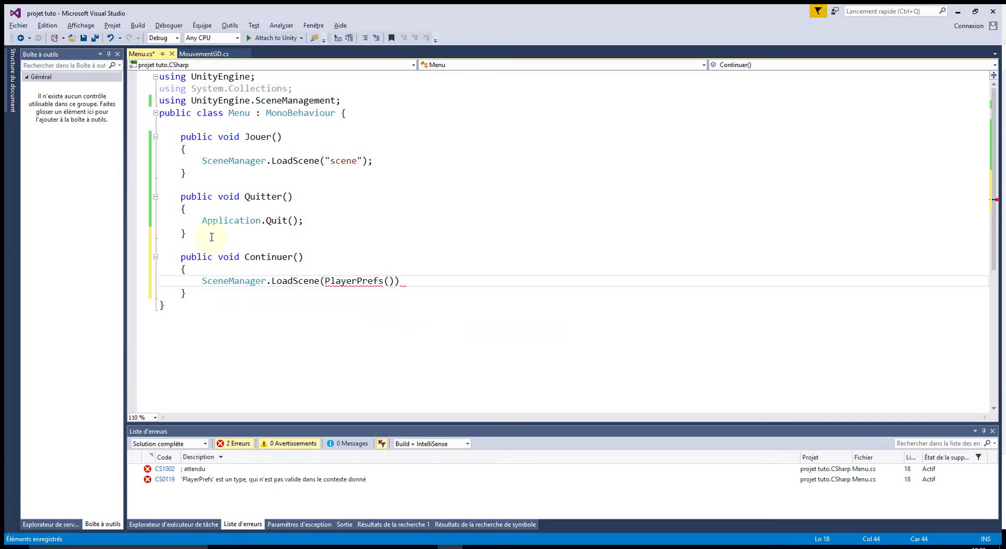
{"action": "key", "text": "BackSpace"}
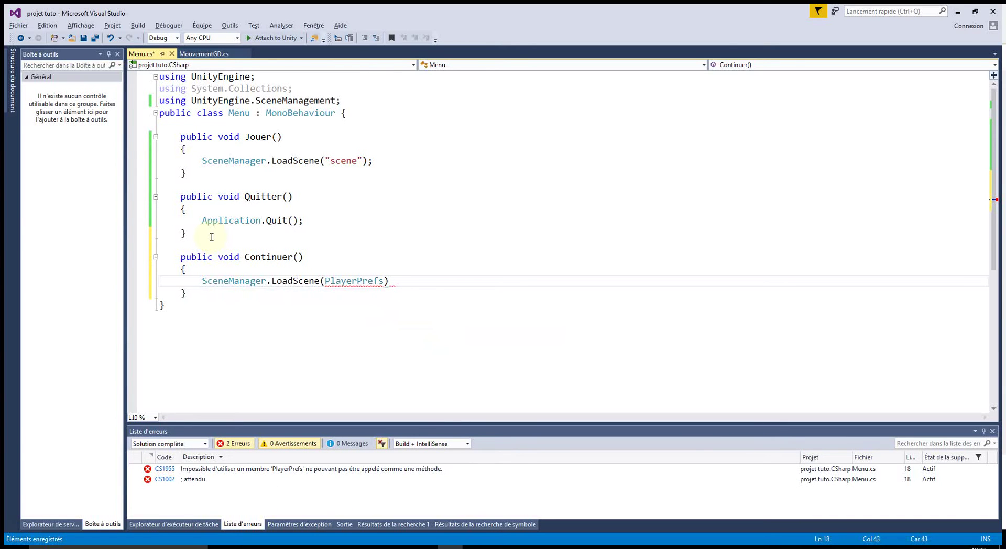
Step: Complete the call with .GetString("LevelToLoad")); to load the saved level
{"action": "type", "text": "."}
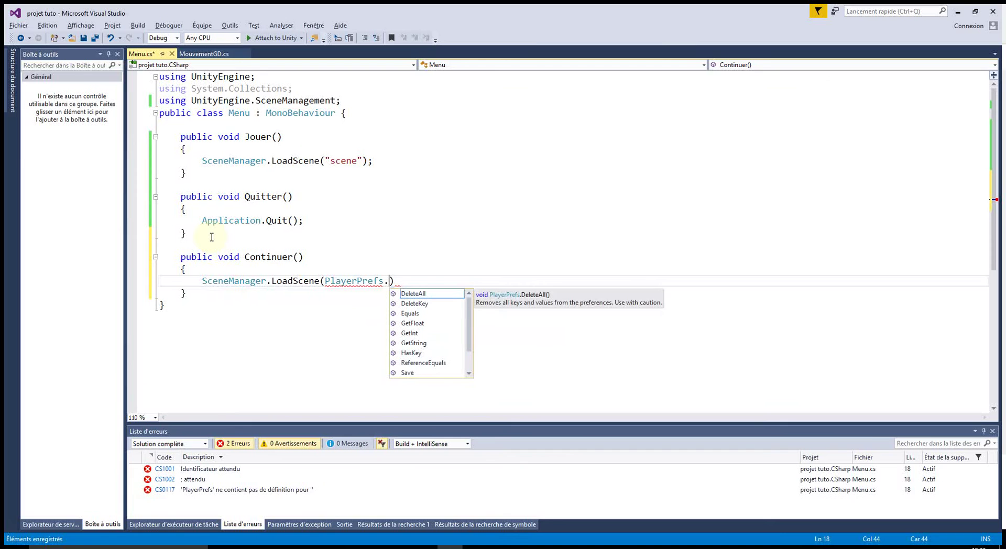
{"action": "key", "text": "Down"}
{"action": "key", "text": "Down"}
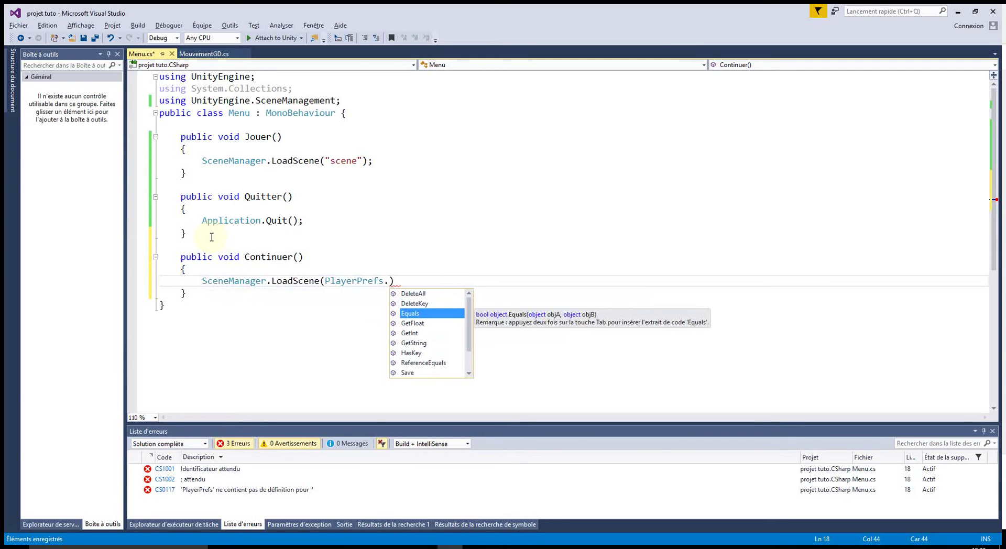
{"action": "key", "text": "Down"}
{"action": "key", "text": "Down"}
{"action": "key", "text": "Down"}
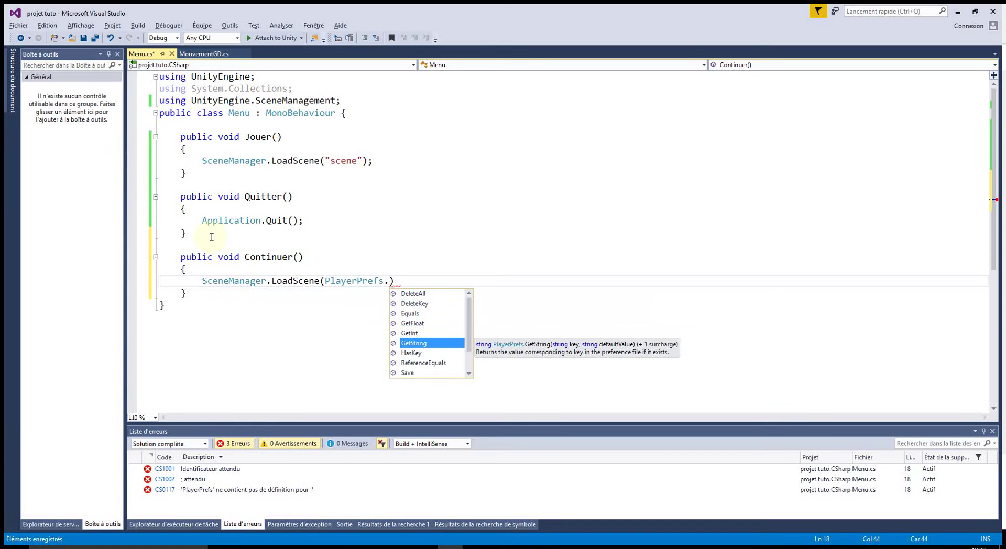
{"action": "key", "text": "Tab"}
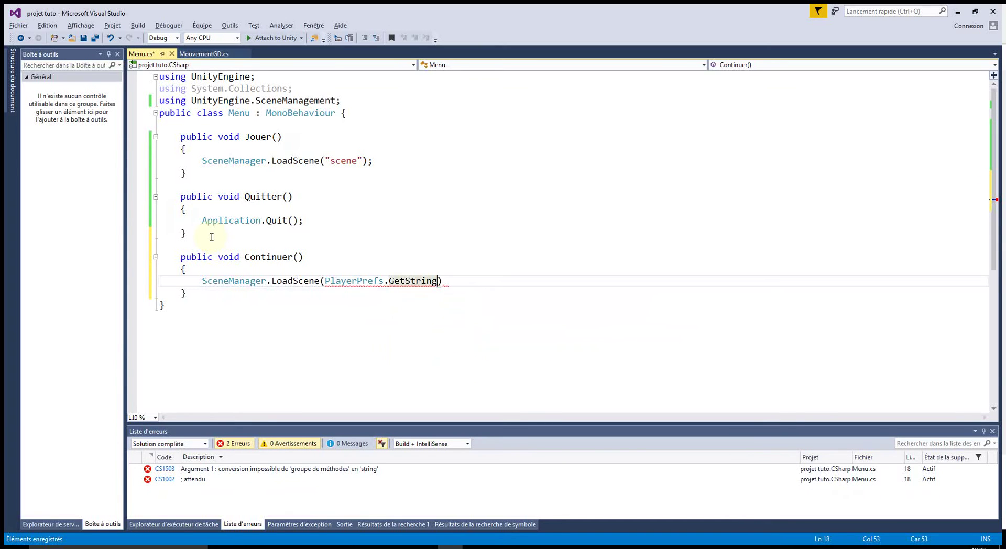
{"action": "type", "text": "("}
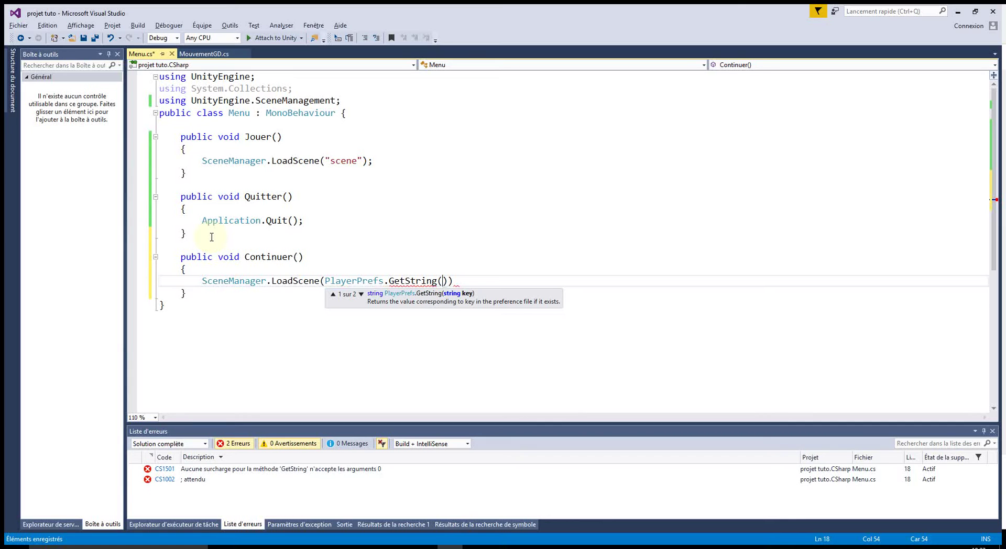
{"action": "type", "text": "\""}
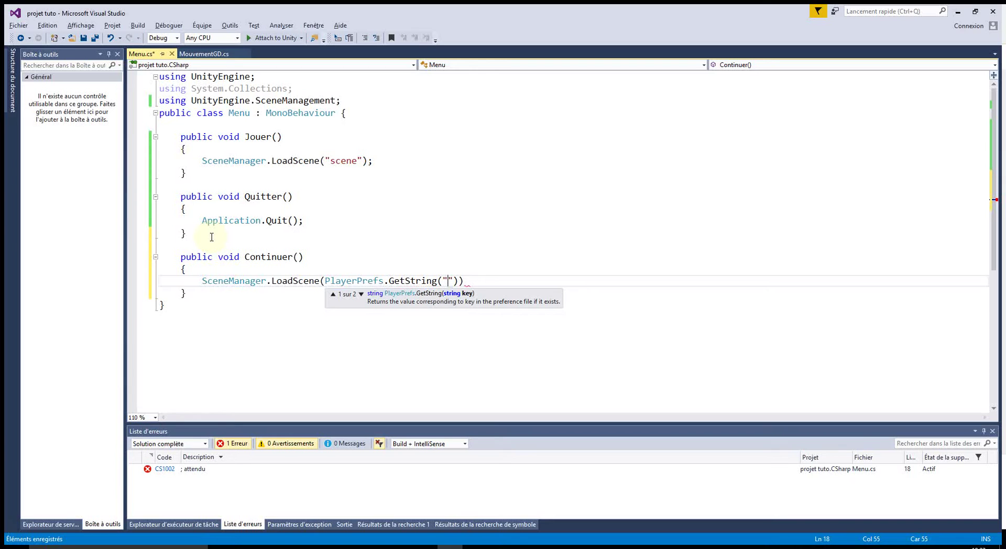
{"action": "type", "text": "LevelToload"}
{"action": "key", "text": "BackSpace"}
{"action": "key", "text": "BackSpace"}
{"action": "key", "text": "BackSpace"}
{"action": "key", "text": "BackSpace"}
{"action": "type", "text": "Load\""}
{"action": "type", "text": "))"}
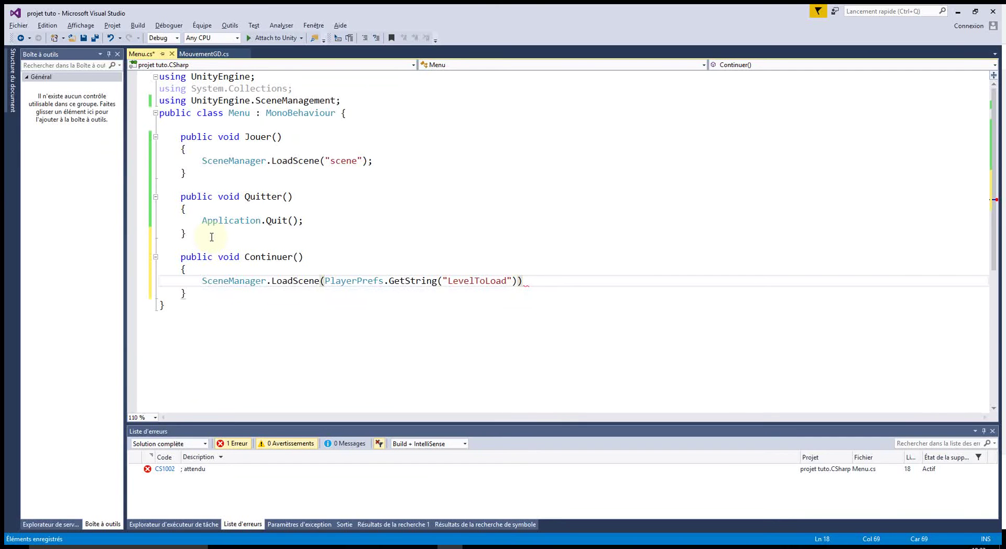
{"action": "type", "text": ";"}
Step: Point out GetString and the LevelToLoad key in the line, then save Menu.cs
{"action": "left_click", "coordinate": [445, 350]}
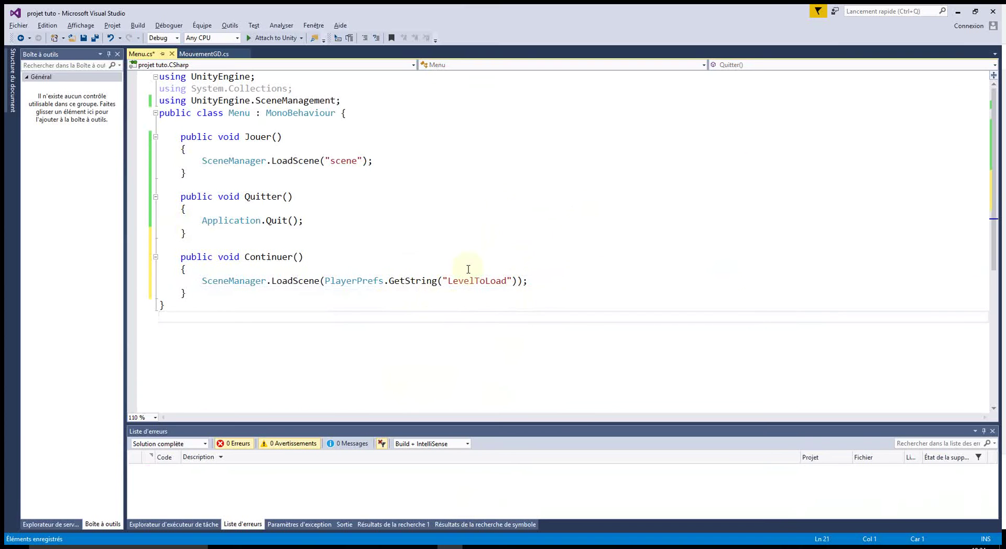
{"action": "double_click", "coordinate": [421, 282]}
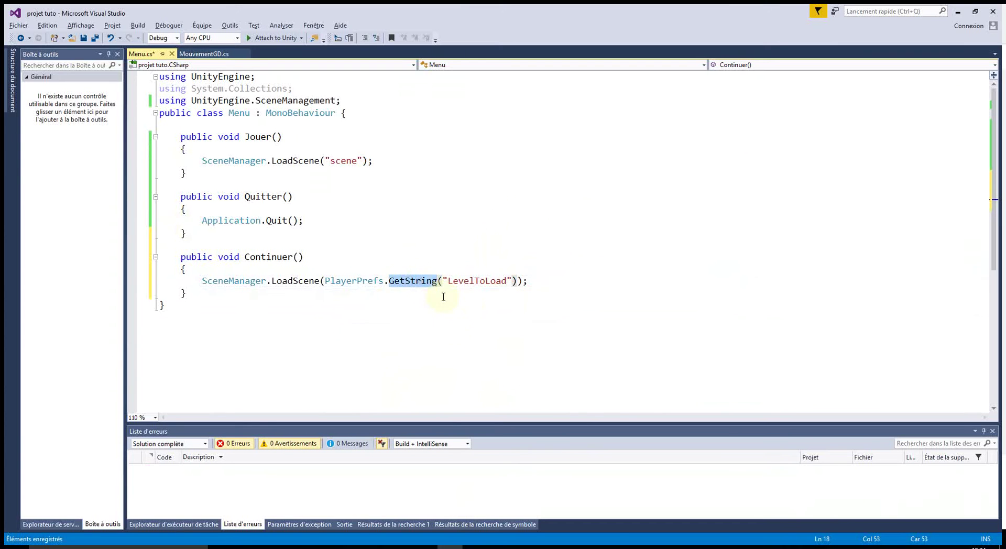
{"action": "double_click", "coordinate": [472, 282]}
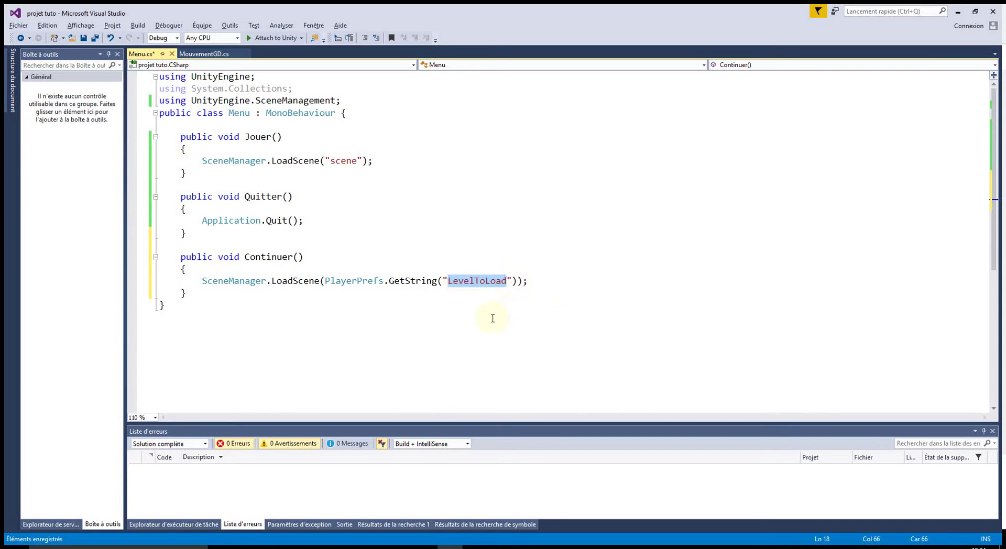
{"action": "left_click", "coordinate": [470, 318]}
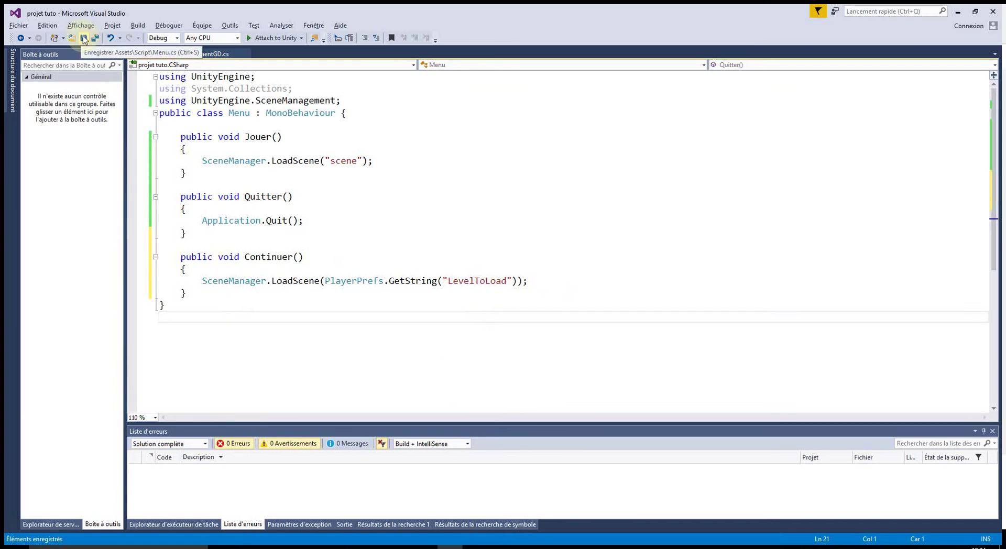
{"action": "left_click", "coordinate": [83, 38]}
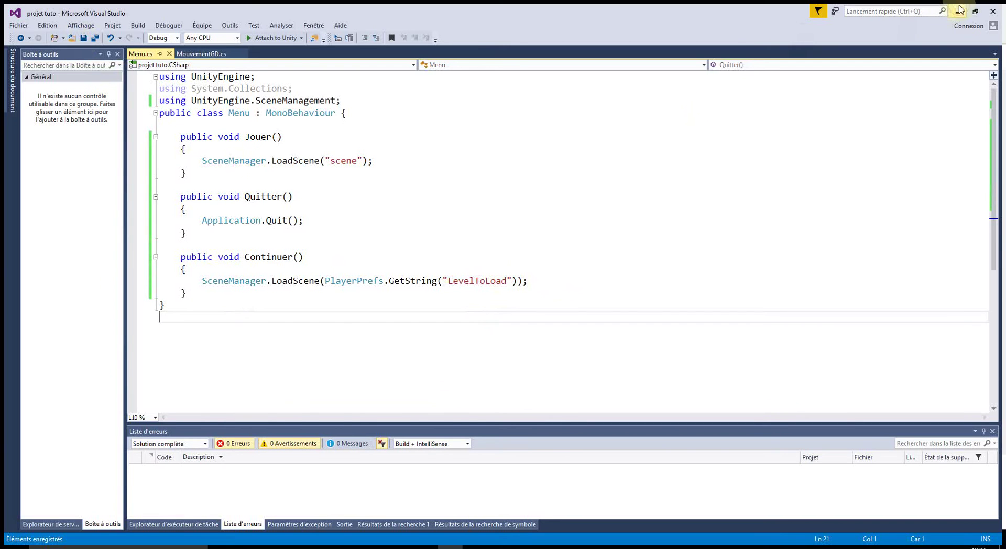
{"action": "left_click", "coordinate": [959, 9]}
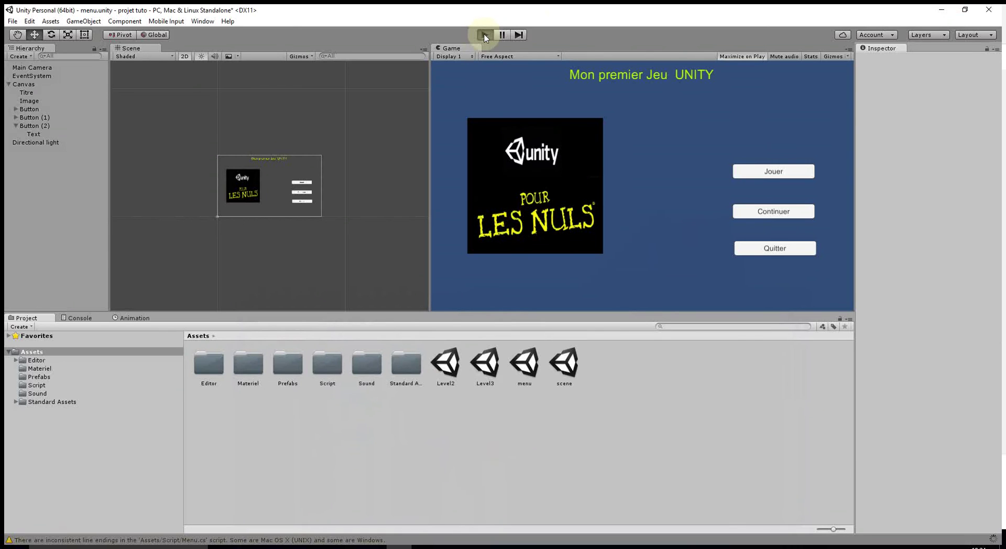
{"action": "left_click", "coordinate": [485, 36]}
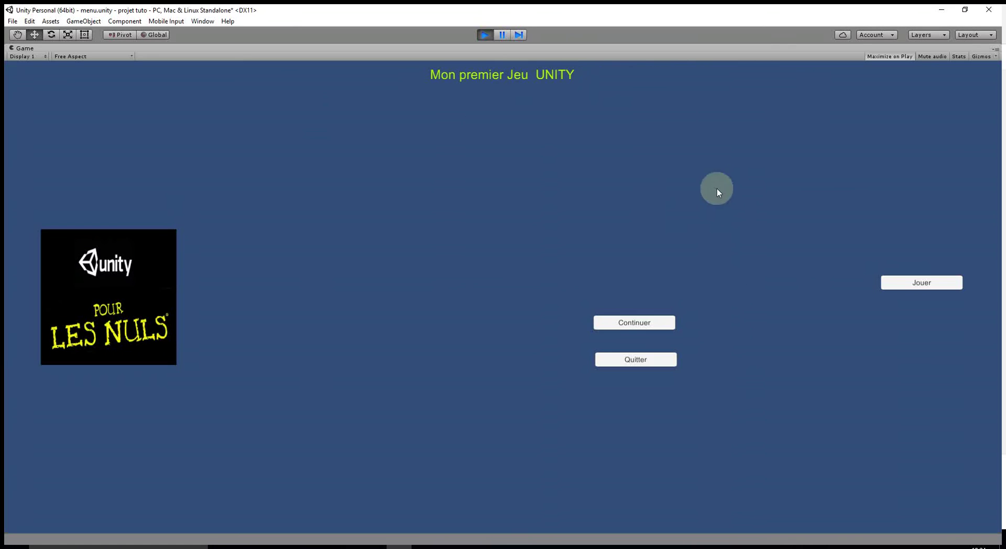
{"action": "left_click", "coordinate": [633, 327]}
{"action": "left_click", "coordinate": [627, 328]}
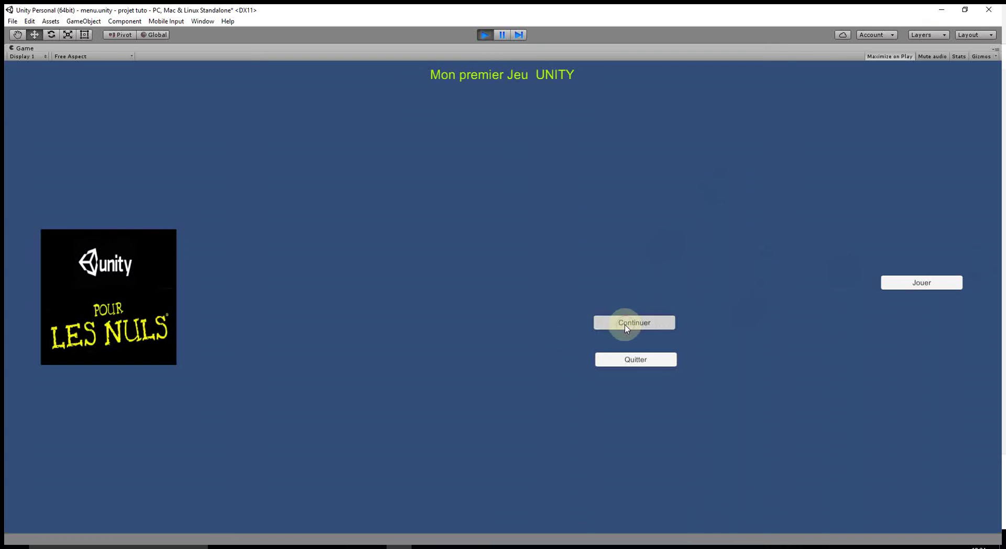
{"action": "left_click", "coordinate": [484, 35]}
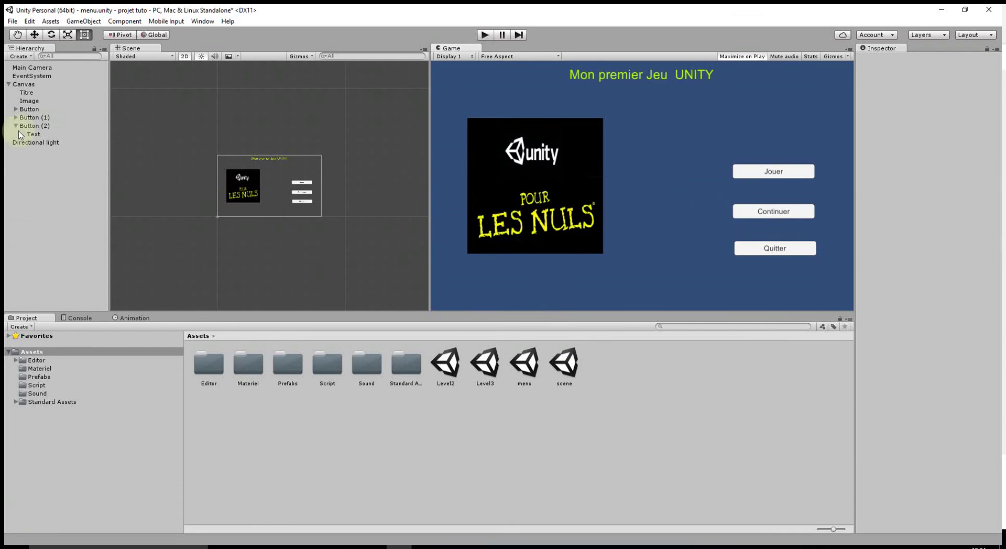
Step: Anchor Button (2) to the middle-right preset, then open the first level scene asset
{"action": "left_click", "coordinate": [35, 125]}
{"action": "left_click", "coordinate": [875, 105]}
{"action": "left_click", "coordinate": [876, 107]}
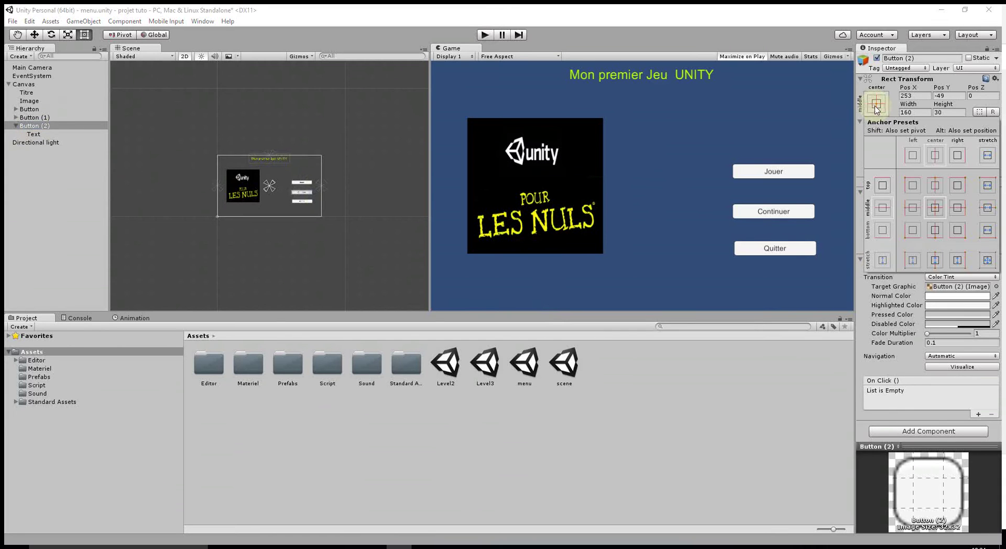
{"action": "left_click", "coordinate": [957, 208]}
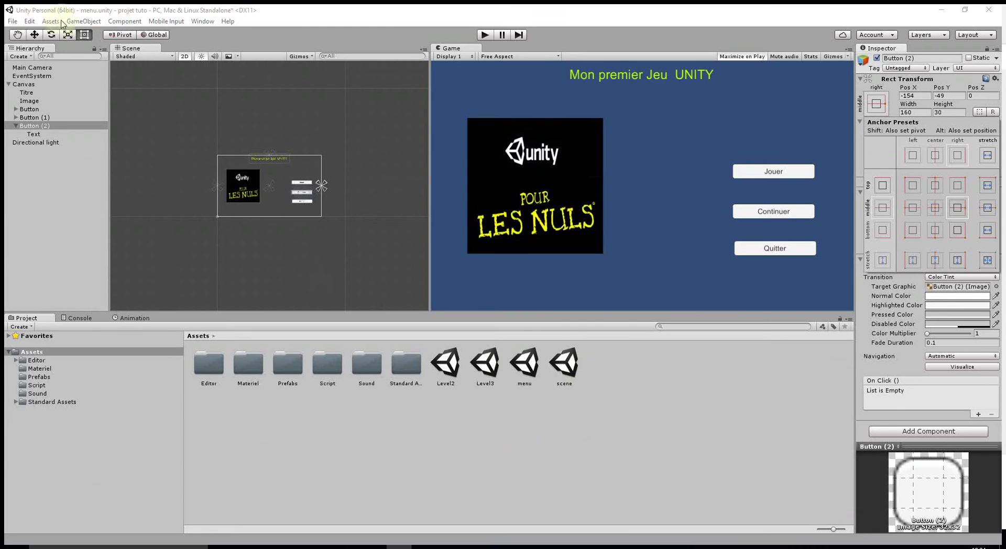
{"action": "left_click", "coordinate": [563, 362]}
{"action": "double_click", "coordinate": [563, 362]}
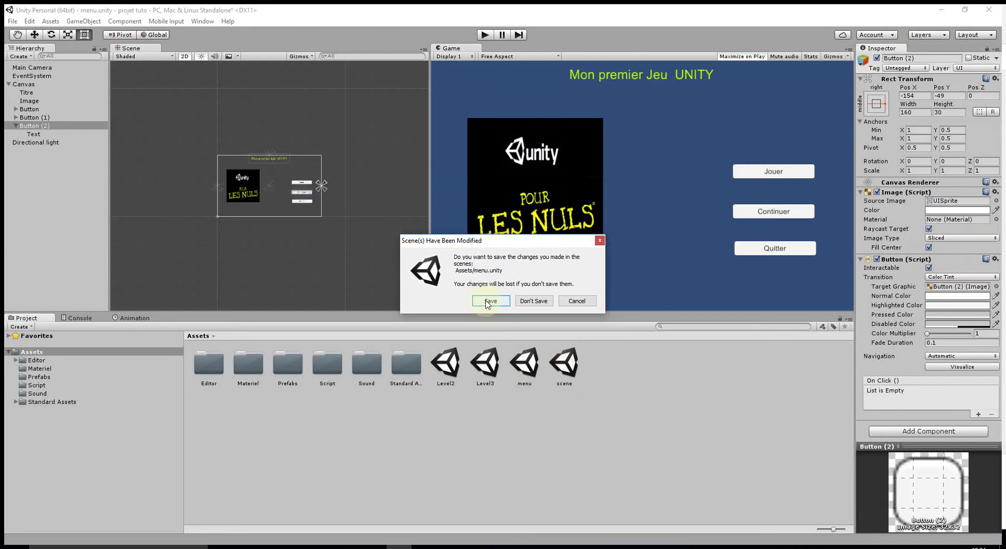
Step: Save the menu scene changes and frame the EndZone object in the level scene
{"action": "left_click", "coordinate": [489, 301]}
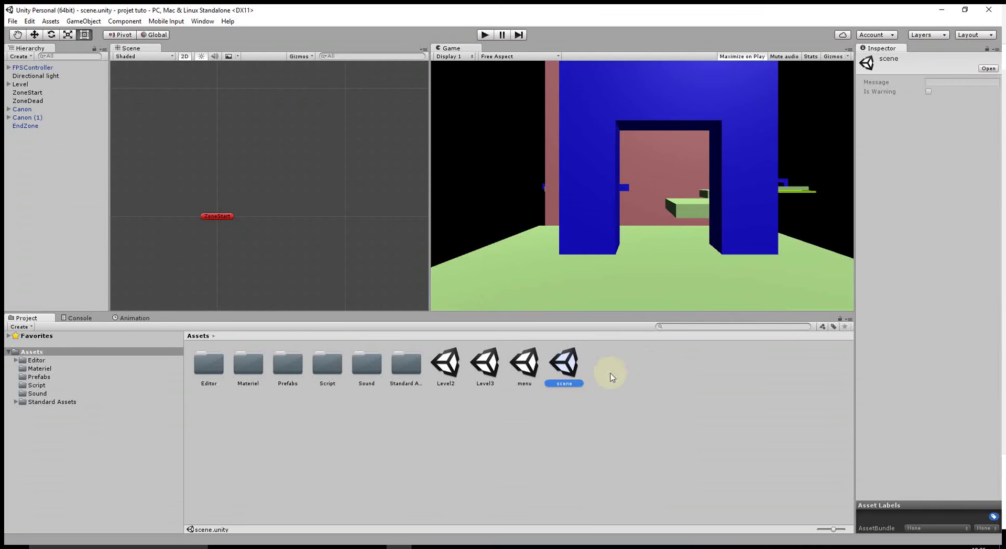
{"action": "double_click", "coordinate": [28, 126]}
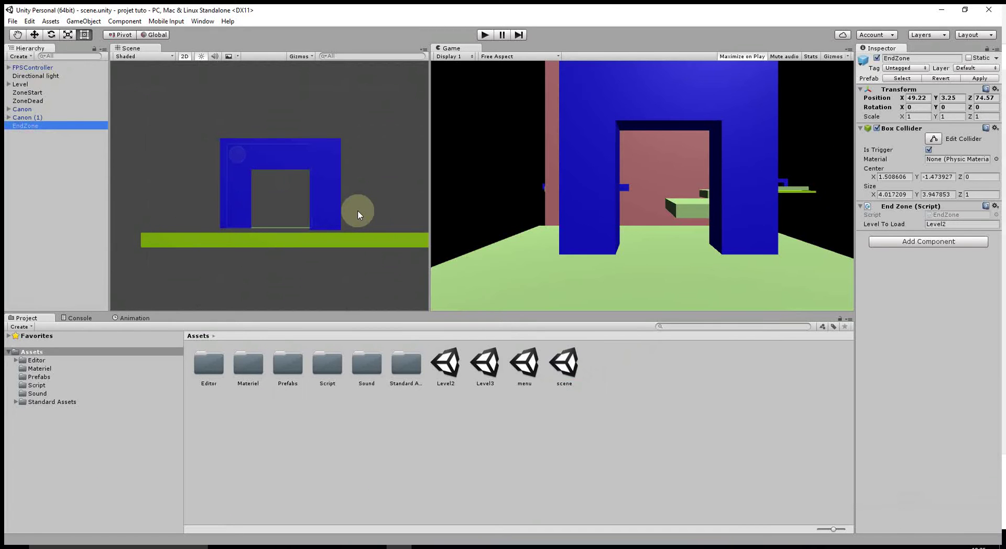
{"action": "scroll", "coordinate": [379, 254], "scroll_direction": "up", "scroll_amount": 5}
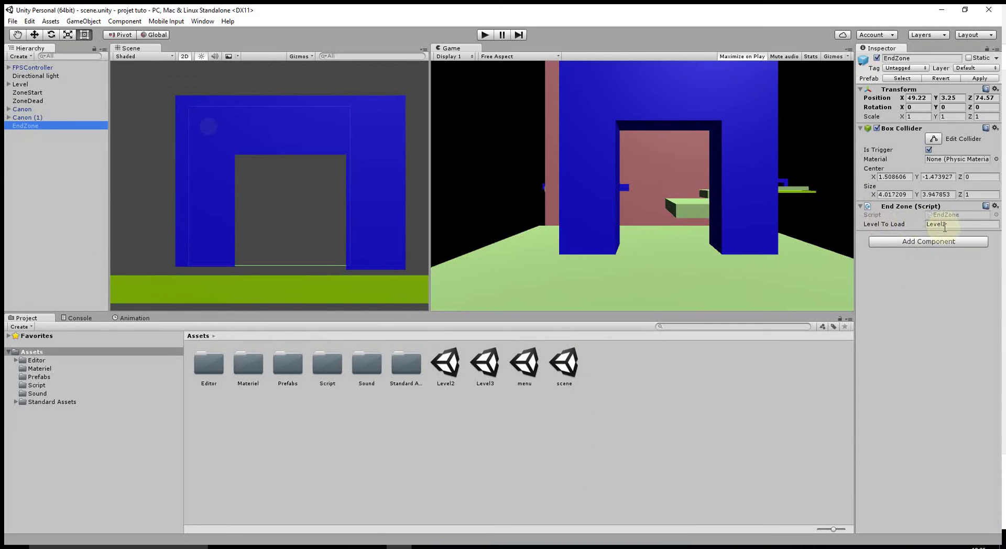
Step: Open EndZone.cs and add PlayerPrefs.SetString("LevelToLoad" above the LoadScene call in Win()
{"action": "double_click", "coordinate": [946, 216]}
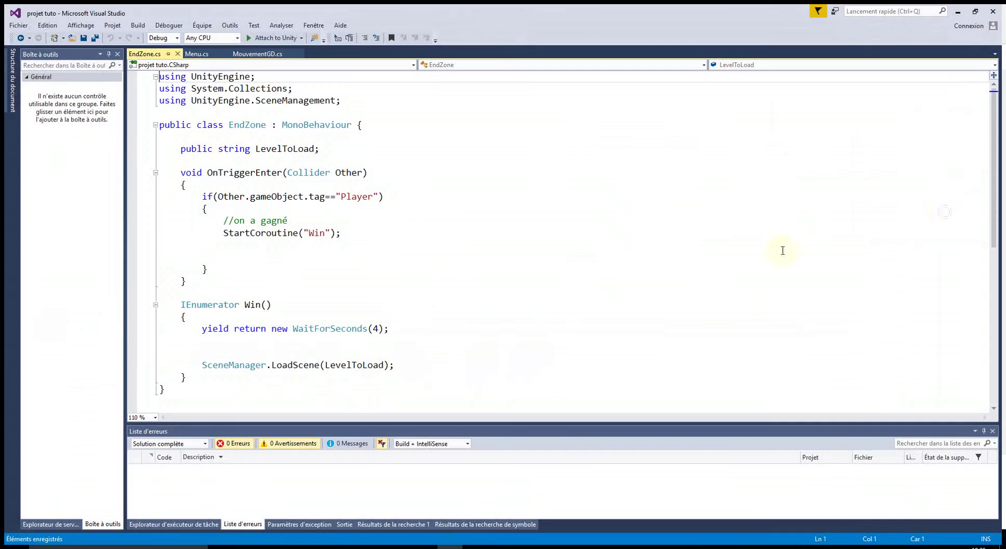
{"action": "scroll", "coordinate": [262, 267], "scroll_direction": "down", "scroll_amount": 1}
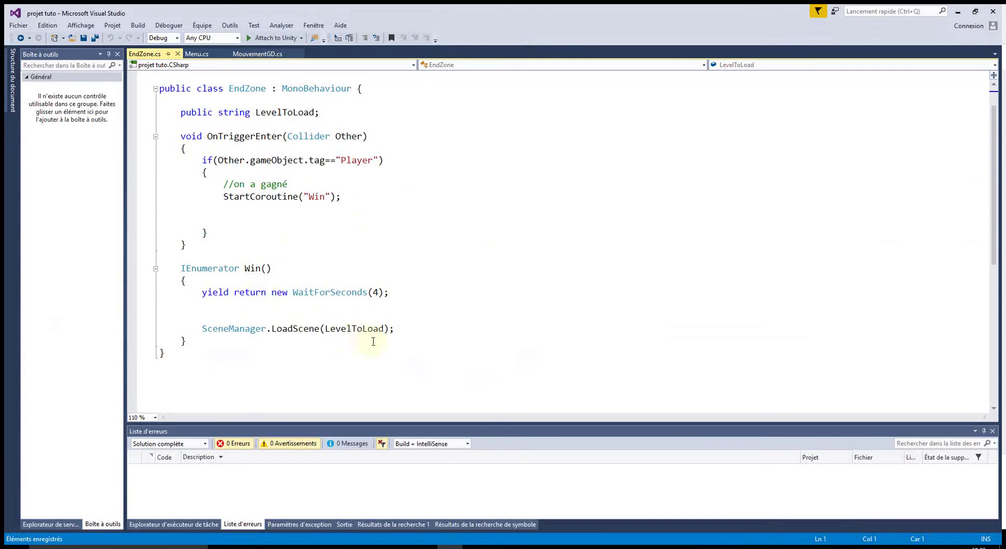
{"action": "double_click", "coordinate": [354, 329]}
{"action": "left_click", "coordinate": [238, 307]}
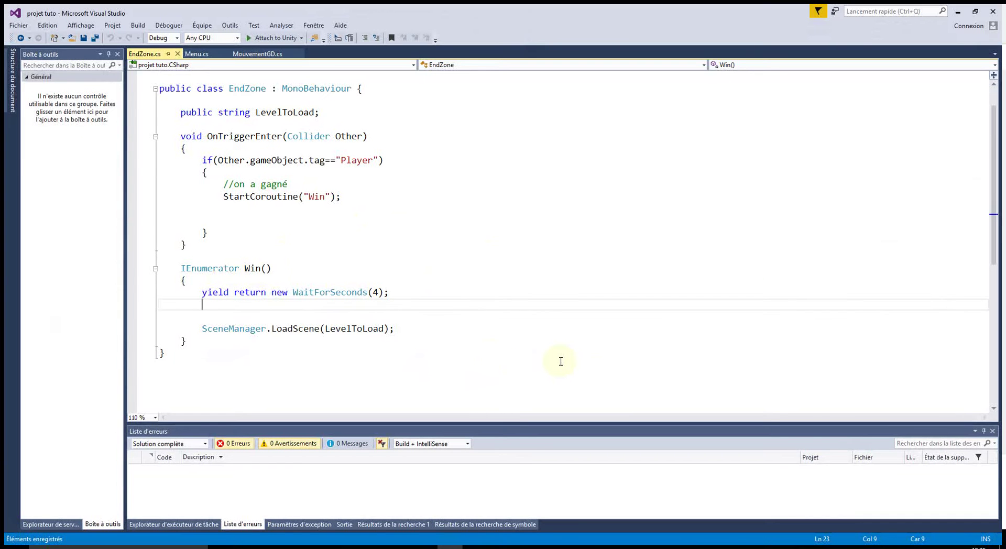
{"action": "type", "text": "pla"}
{"action": "key", "text": "Tab"}
{"action": "type", "text": "."}
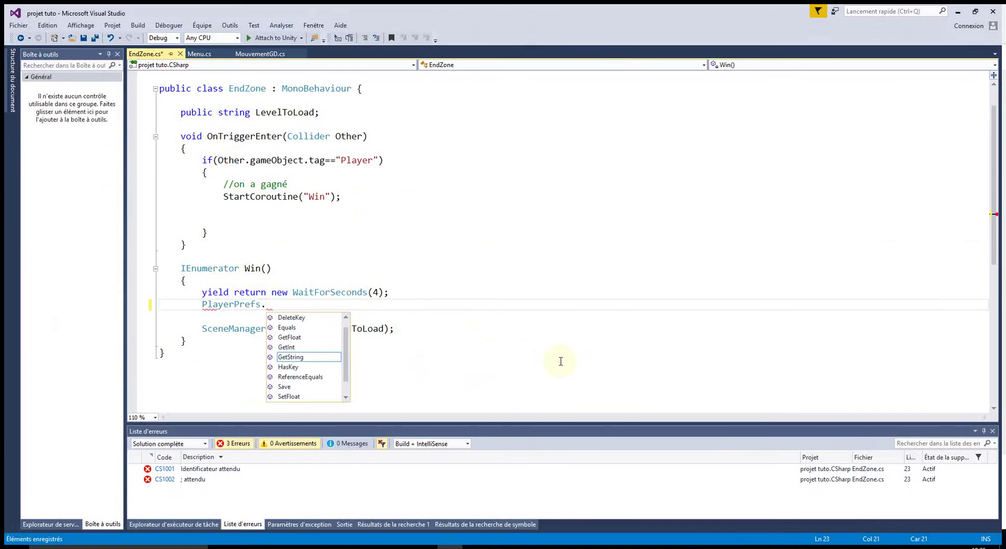
{"action": "type", "text": "set"}
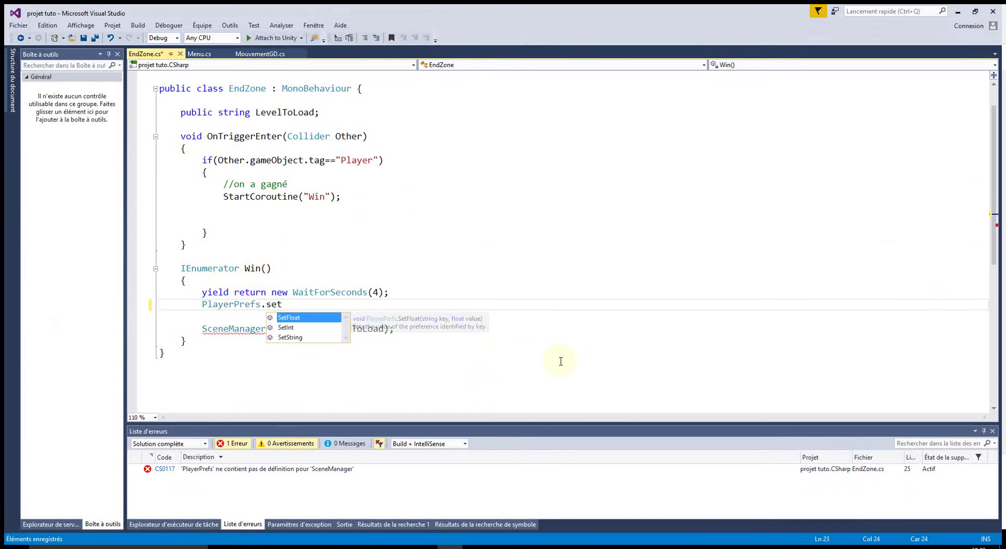
{"action": "key", "text": "Down"}
{"action": "key", "text": "Down"}
{"action": "key", "text": "Tab"}
{"action": "type", "text": "("}
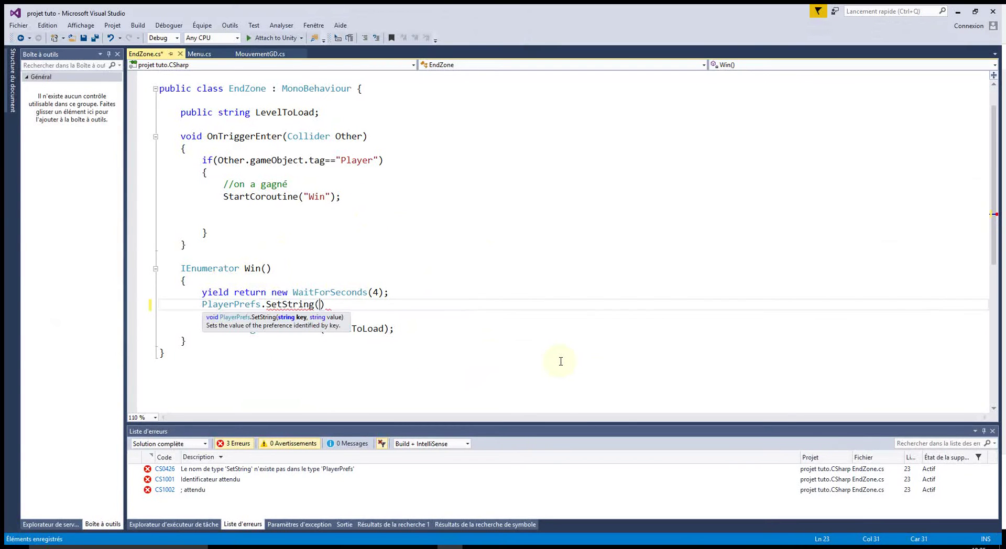
{"action": "type", "text": "\""}
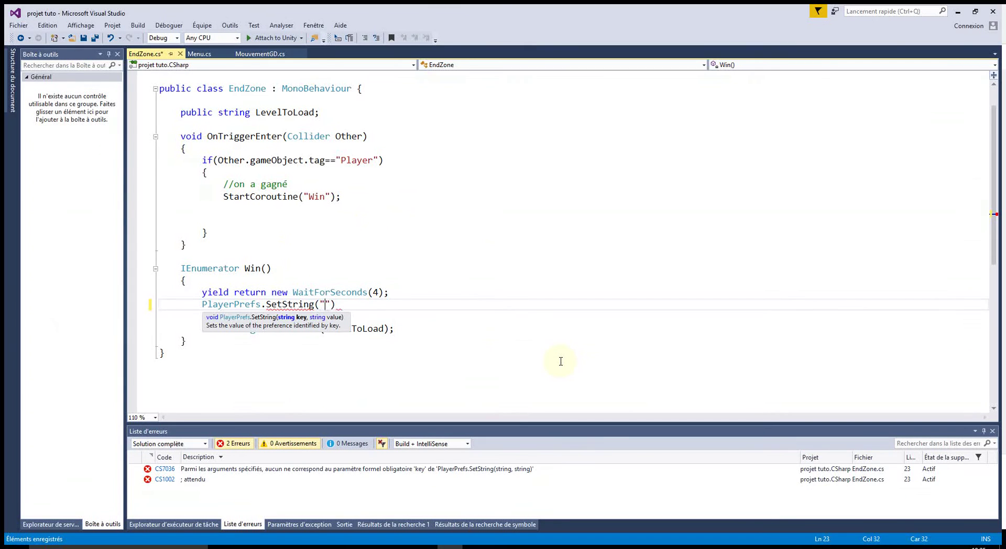
{"action": "type", "text": "LevelToLoad"}
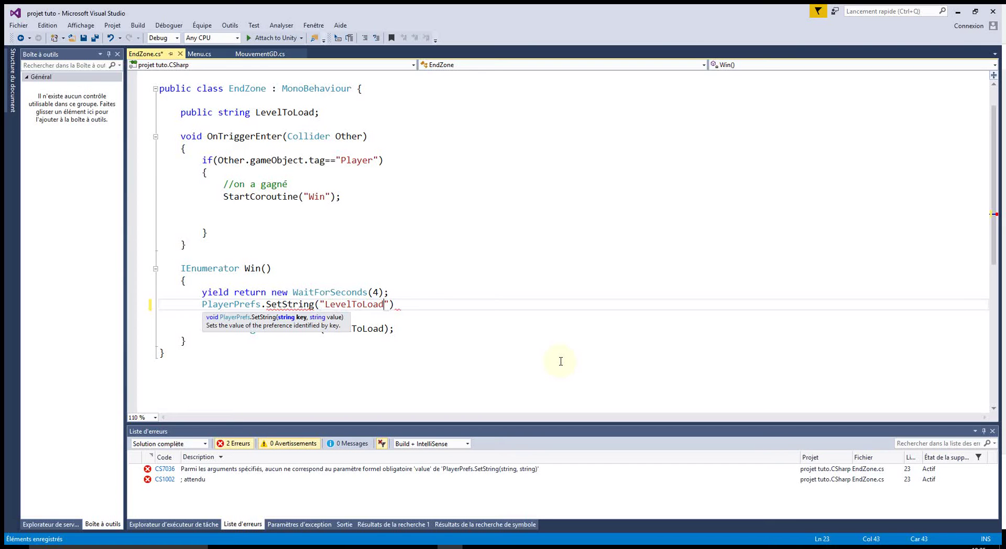
{"action": "left_click", "coordinate": [573, 375]}
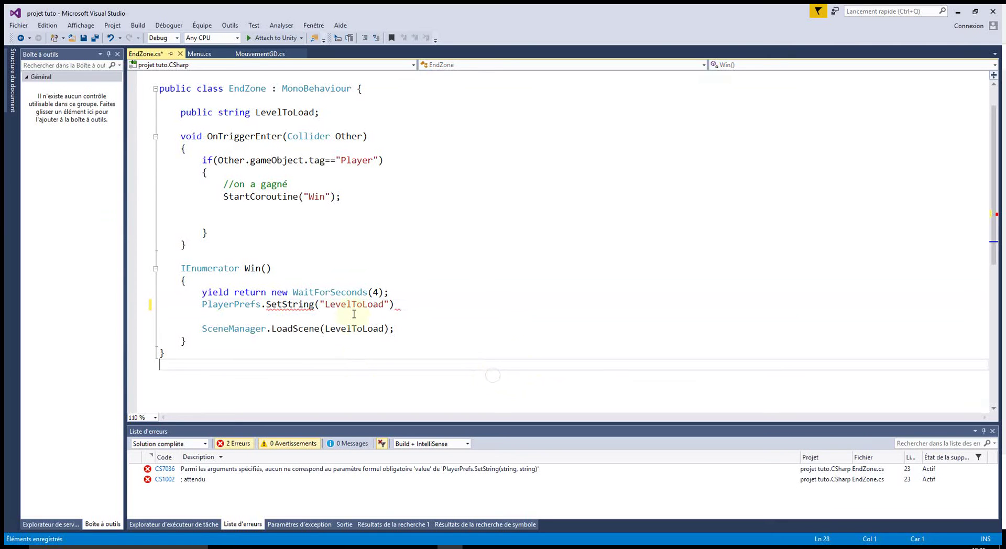
{"action": "double_click", "coordinate": [342, 328]}
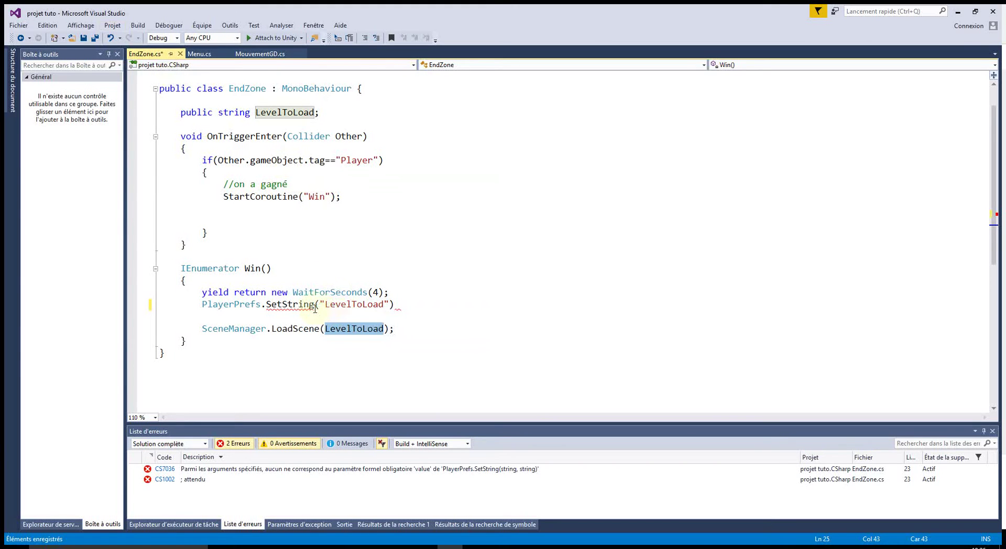
Step: Finish the line as PlayerPrefs.SetString("LevelToLoad", LevelToLoad);, save EndZone.cs and minimize Visual Studio
{"action": "left_click", "coordinate": [386, 305]}
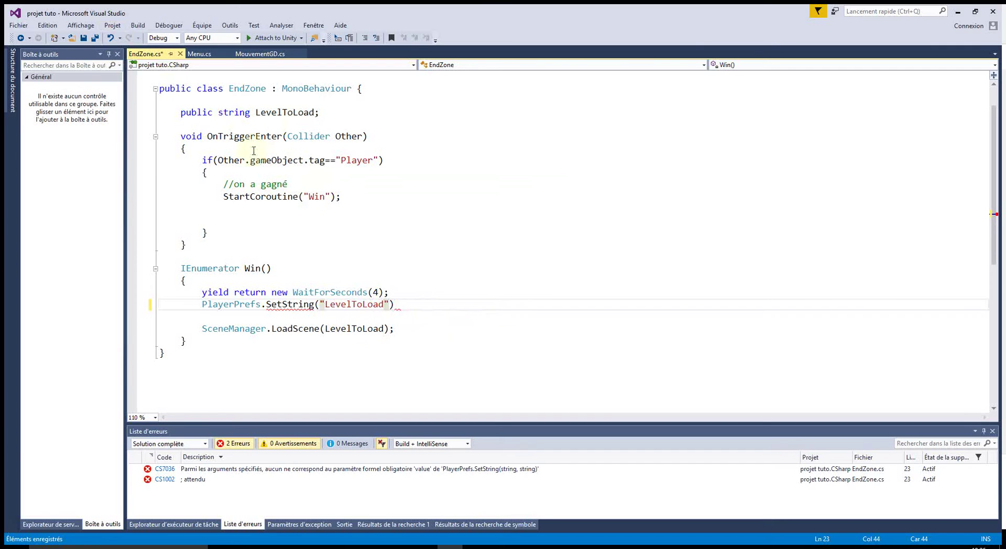
{"action": "double_click", "coordinate": [354, 328]}
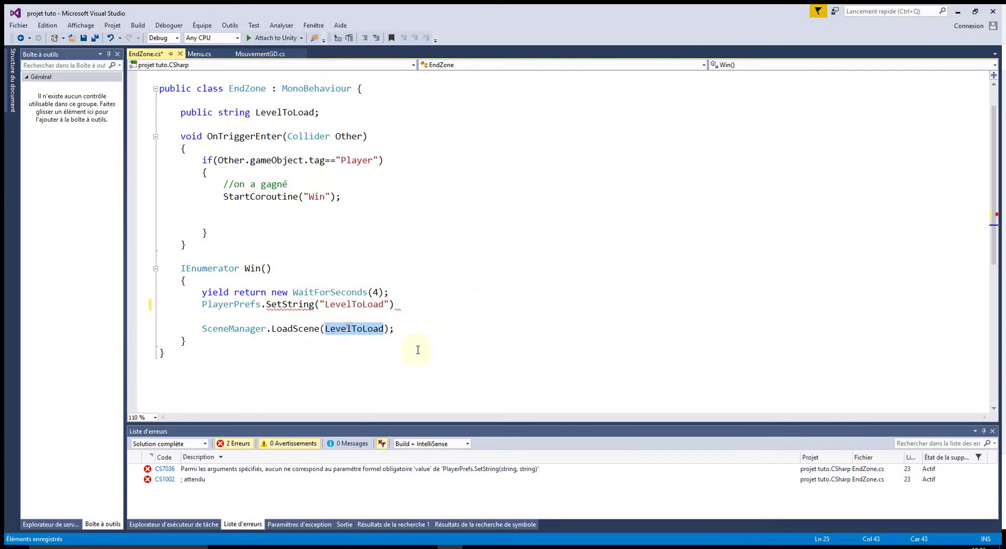
{"action": "left_click", "coordinate": [390, 305]}
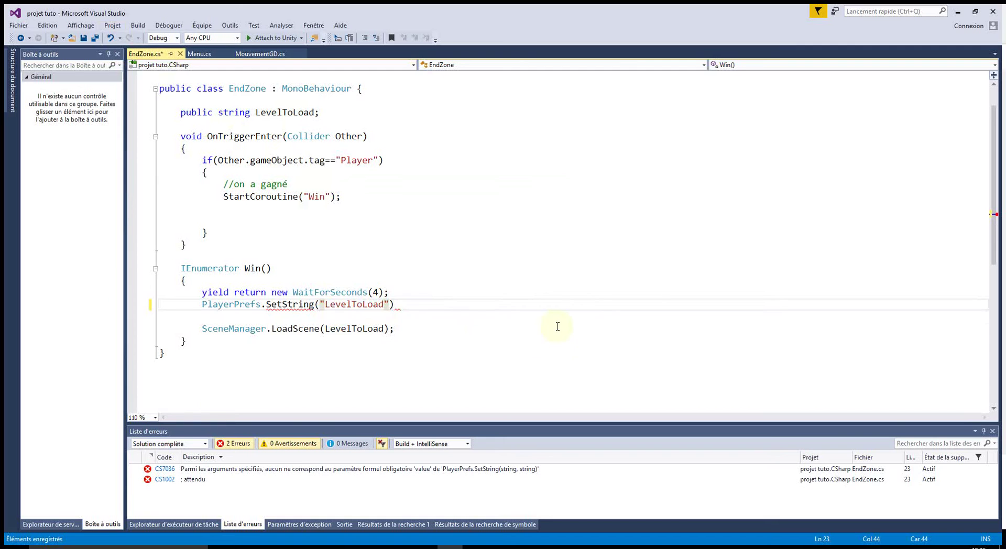
{"action": "type", "text": ","}
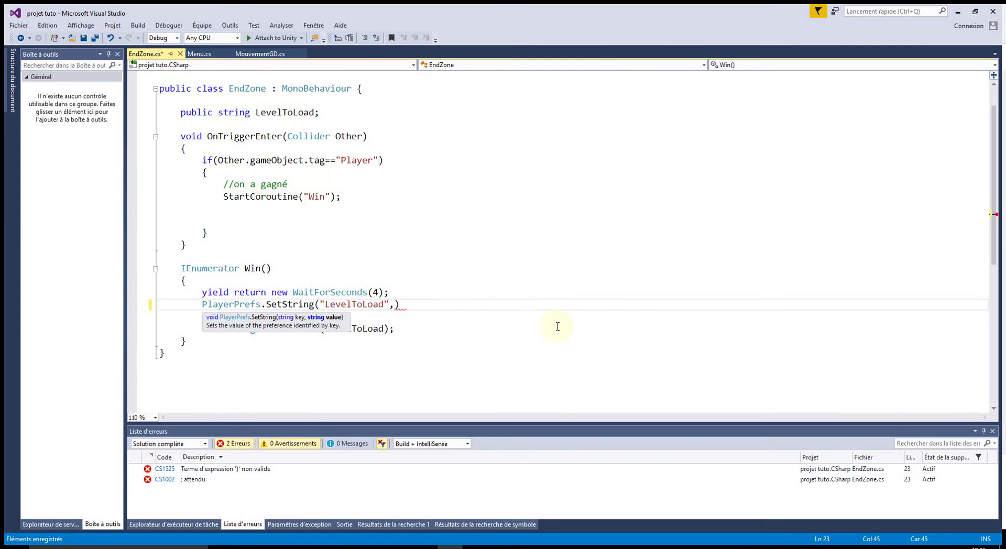
{"action": "type", "text": "Lev"}
{"action": "key", "text": "Tab"}
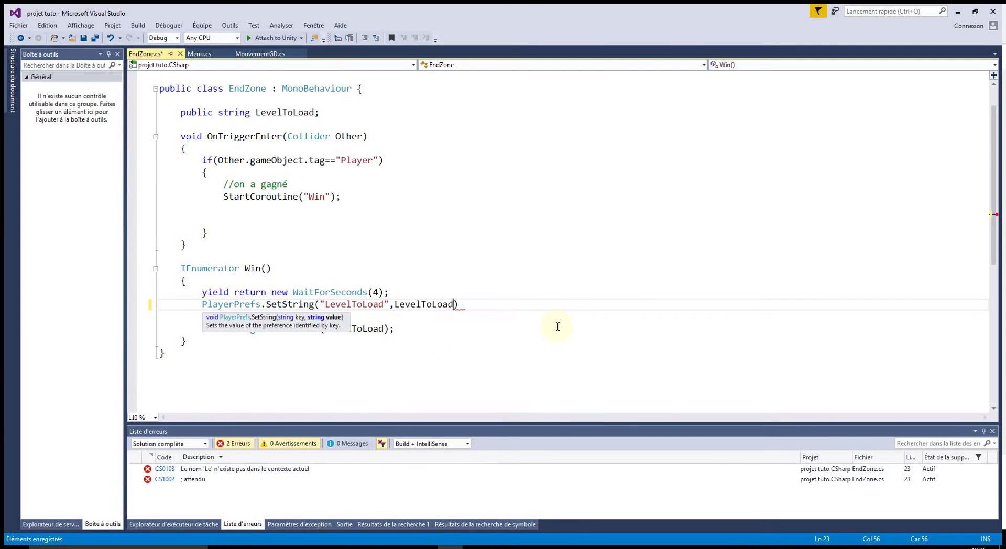
{"action": "type", "text": ");"}
{"action": "left_click", "coordinate": [447, 362]}
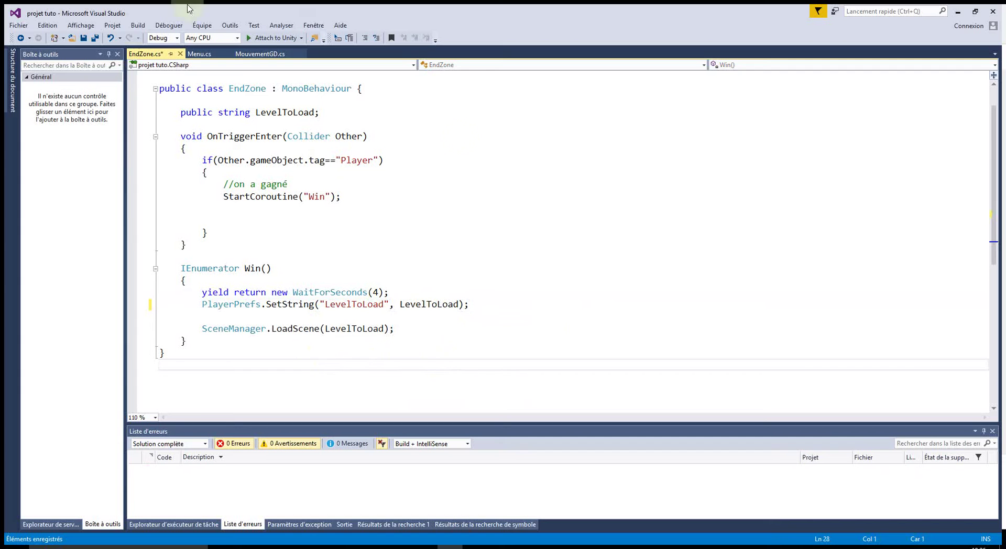
{"action": "left_click", "coordinate": [83, 38]}
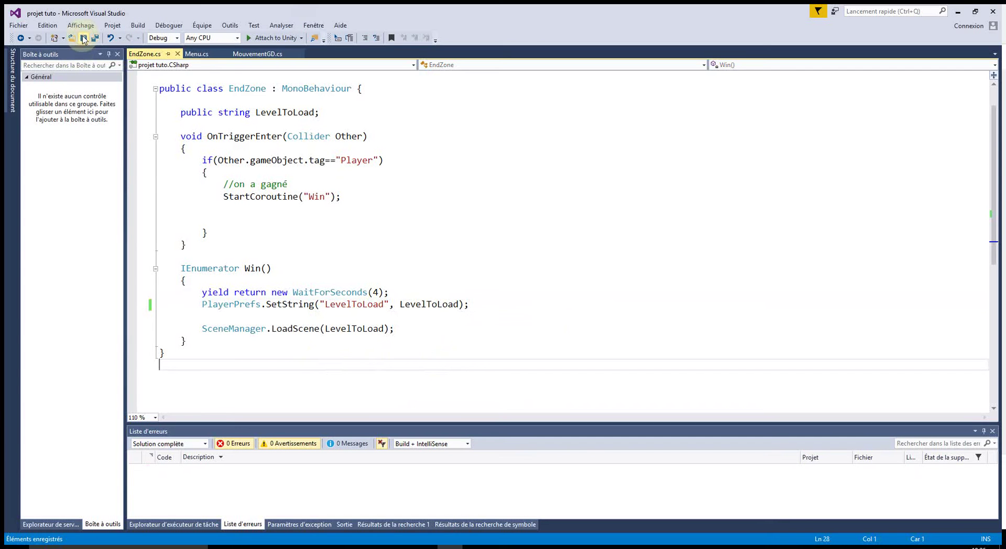
{"action": "left_click", "coordinate": [962, 12]}
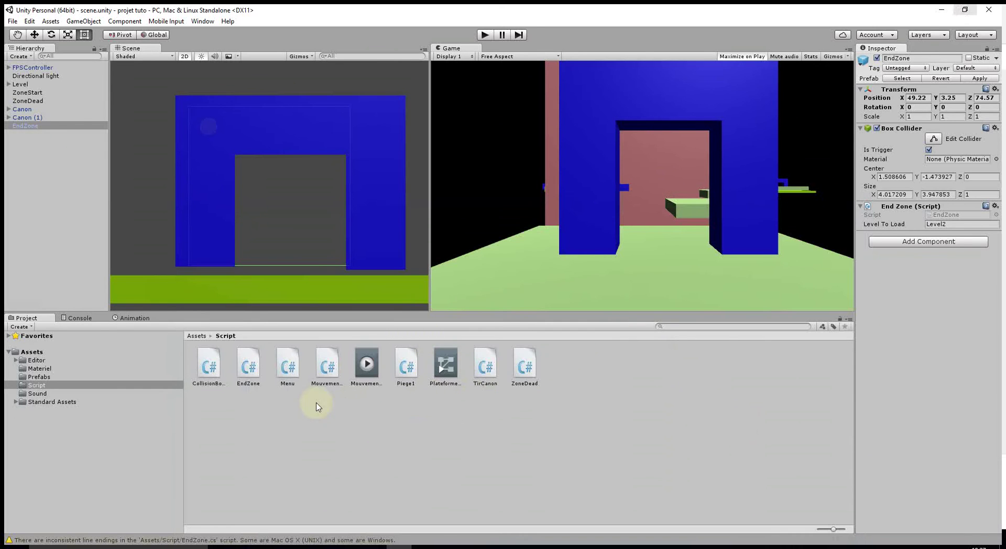
Step: Close Visual Studio and open menu.unity from the Assets folder in the Unity editor
{"action": "double_click", "coordinate": [288, 365]}
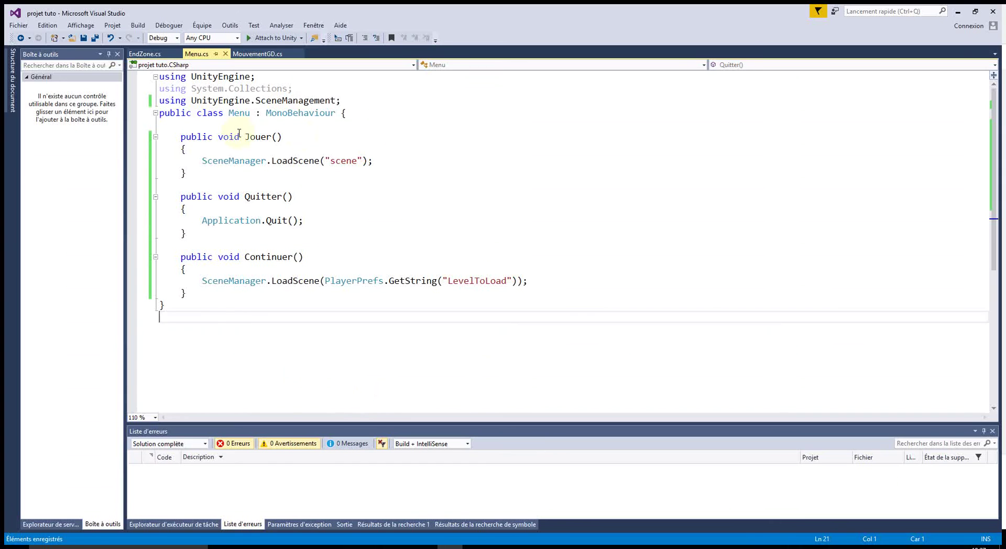
{"action": "left_click", "coordinate": [991, 13]}
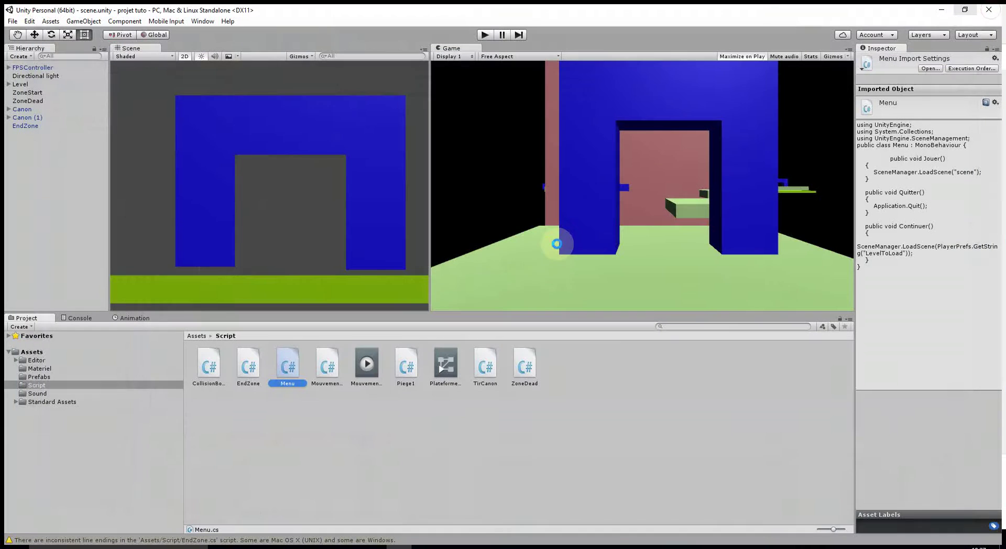
{"action": "left_click", "coordinate": [32, 353]}
{"action": "double_click", "coordinate": [523, 363]}
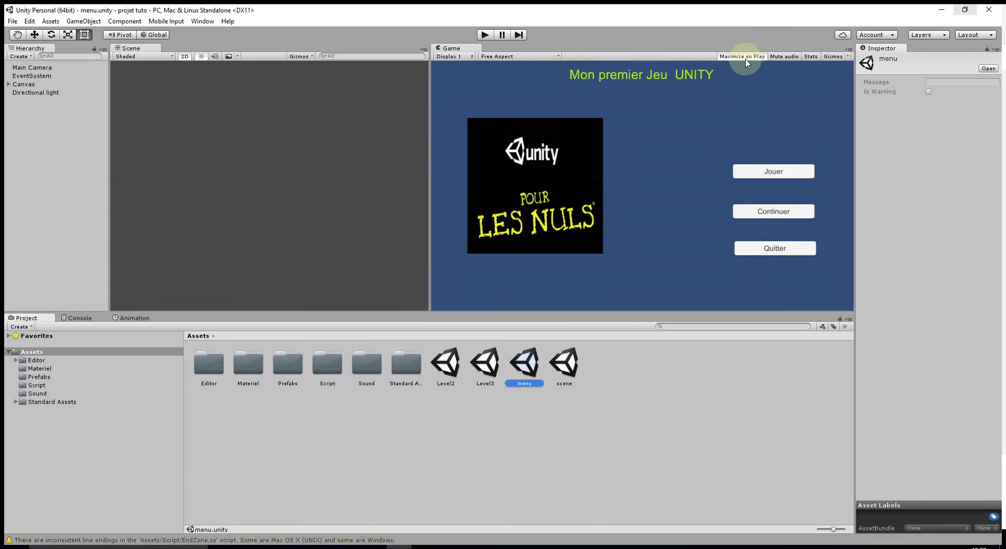
Step: Play-test the menu, then select and frame Button (1), the Quitter button, under Canvas
{"action": "left_click", "coordinate": [491, 35]}
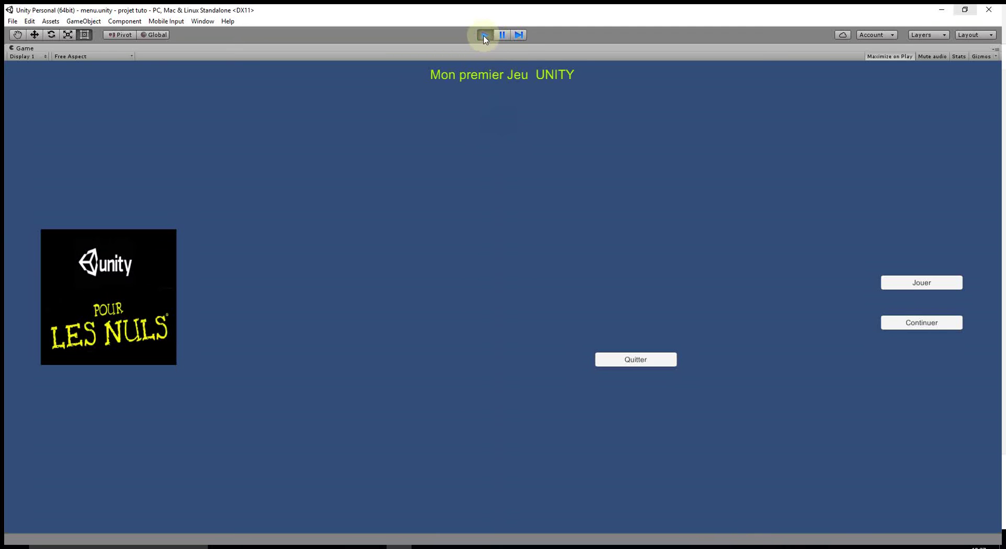
{"action": "left_click", "coordinate": [484, 36]}
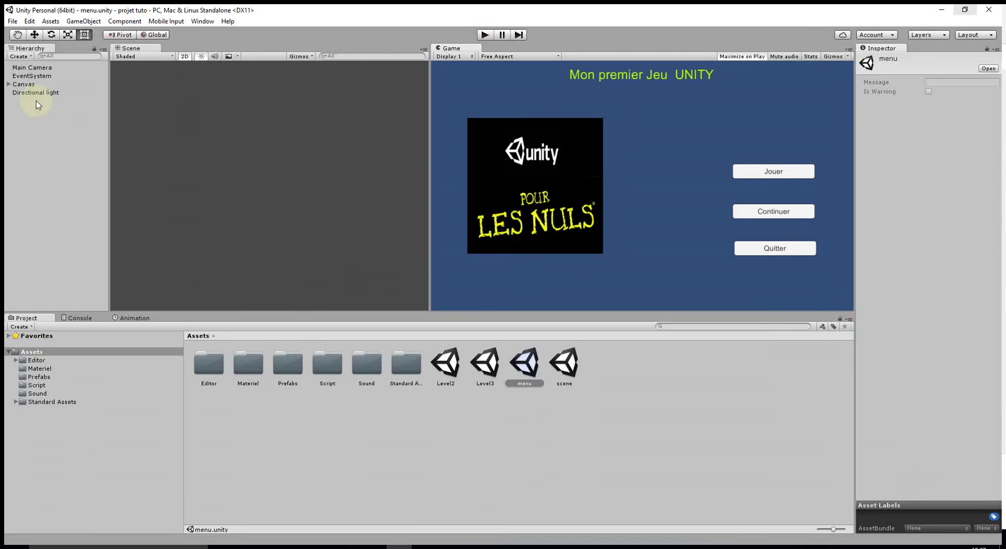
{"action": "left_click", "coordinate": [8, 84]}
{"action": "left_click", "coordinate": [33, 117]}
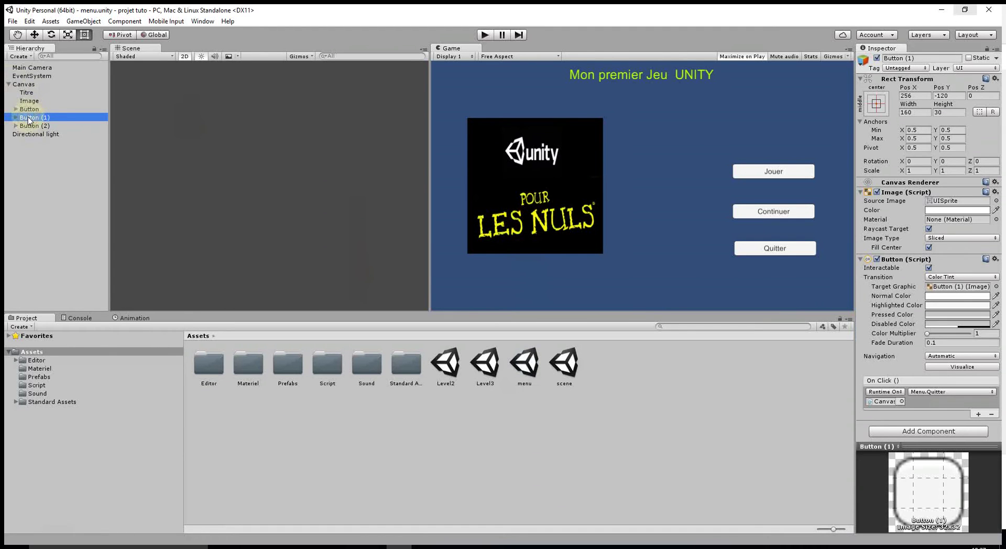
{"action": "double_click", "coordinate": [27, 117]}
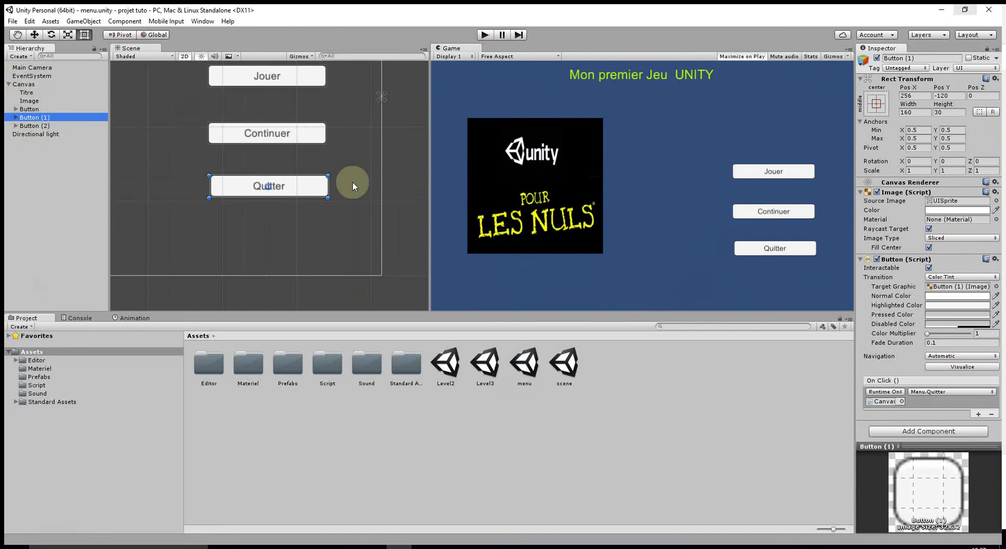
Step: Anchor the Quitter button to middle-right and run the game to check the layout
{"action": "left_click", "coordinate": [875, 103]}
{"action": "left_click", "coordinate": [956, 208]}
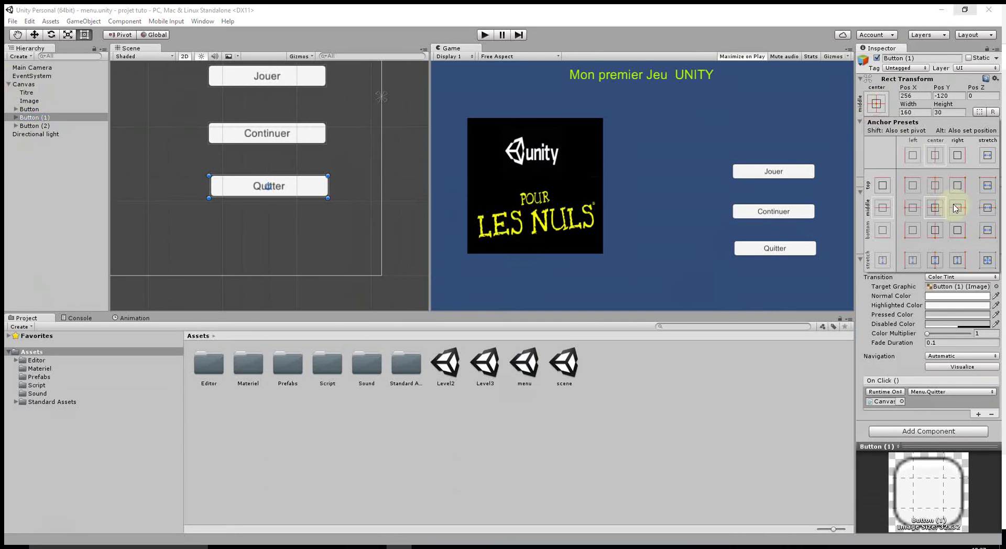
{"action": "left_click", "coordinate": [482, 36]}
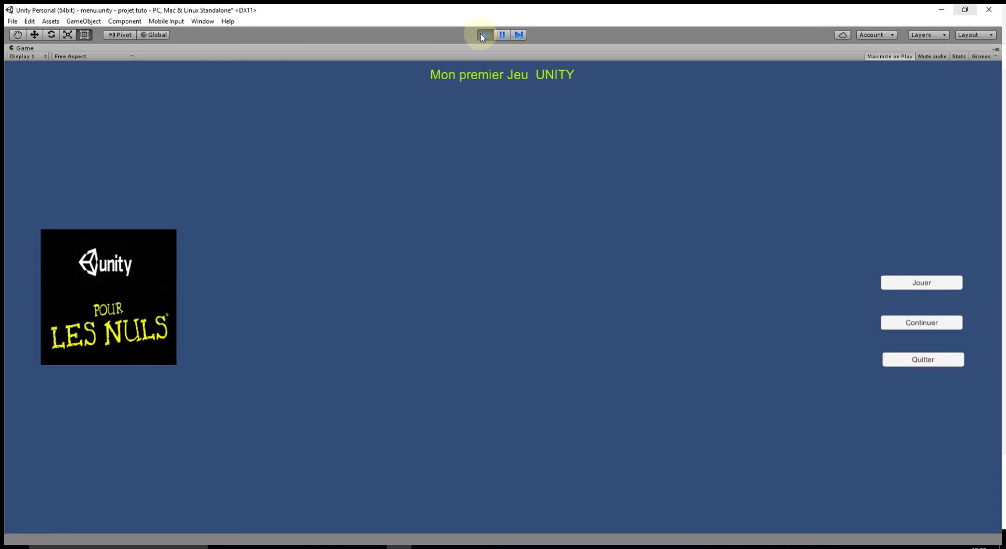
Step: Start a new game with Jouer, walk through the first level into Level2, then stop play
{"action": "left_click", "coordinate": [920, 281]}
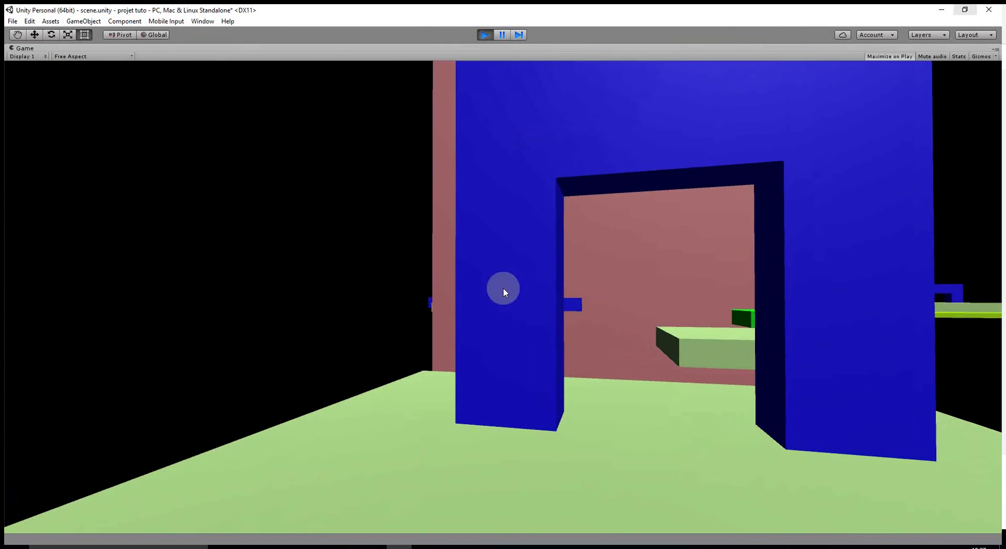
{"action": "key", "text": "w"}
{"action": "key", "text": "w"}
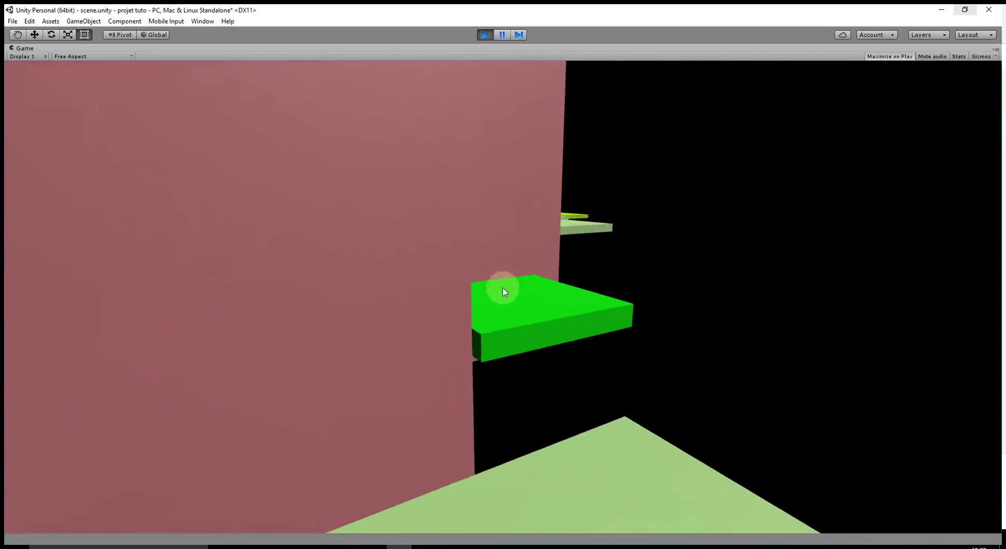
{"action": "key", "text": "w"}
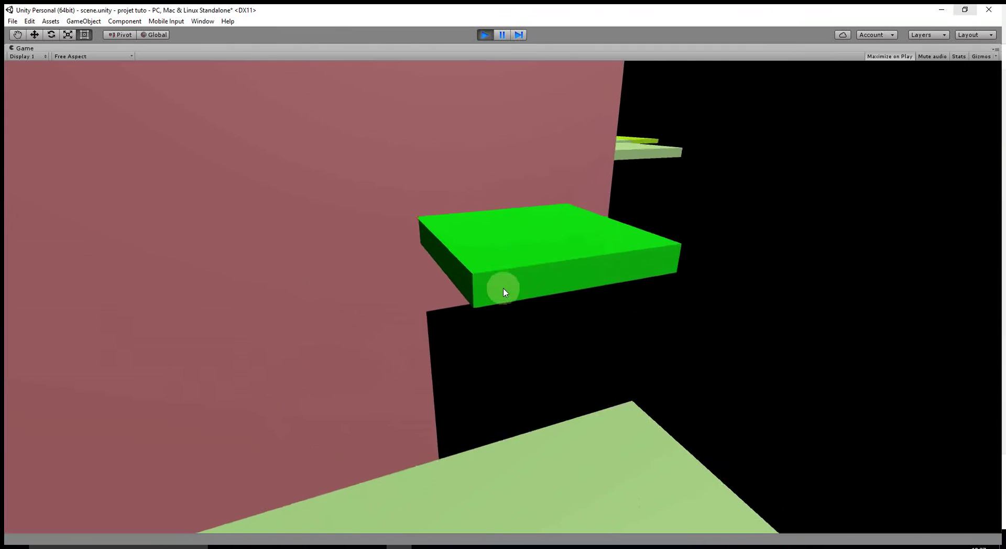
{"action": "left_click_drag", "start_coordinate": [504, 292], "coordinate": [505, 292]}
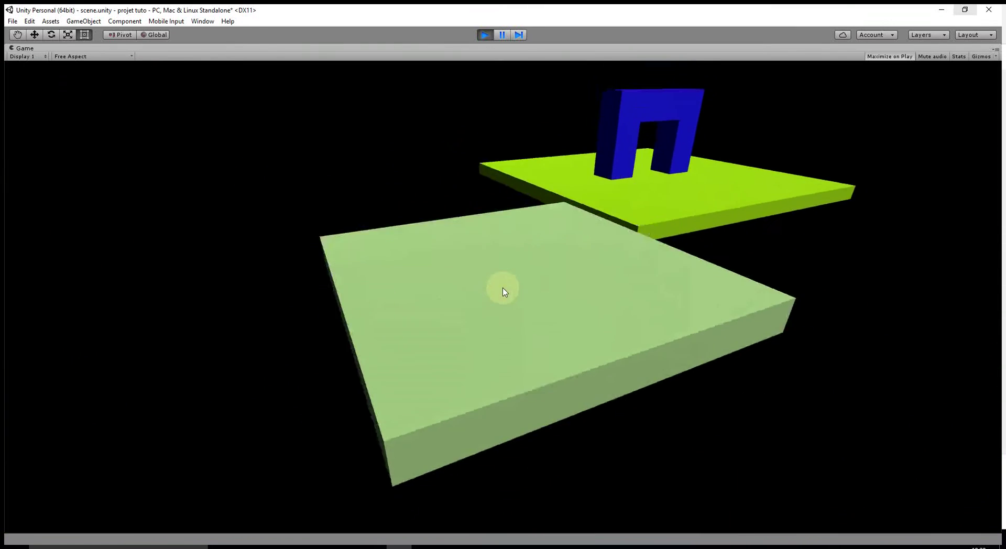
{"action": "left_click_drag", "start_coordinate": [505, 293], "coordinate": [504, 292]}
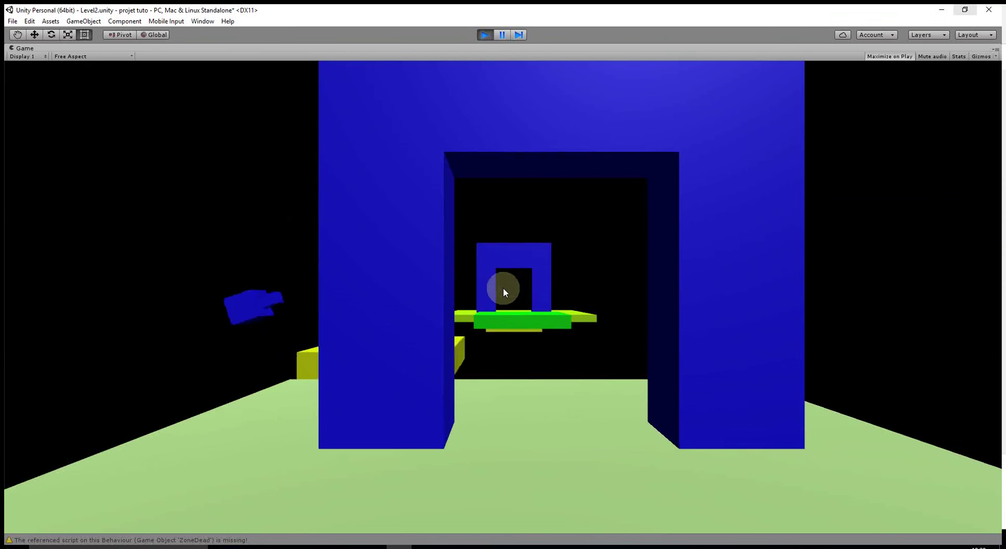
{"action": "left_click_drag", "start_coordinate": [504, 292], "coordinate": [419, 155]}
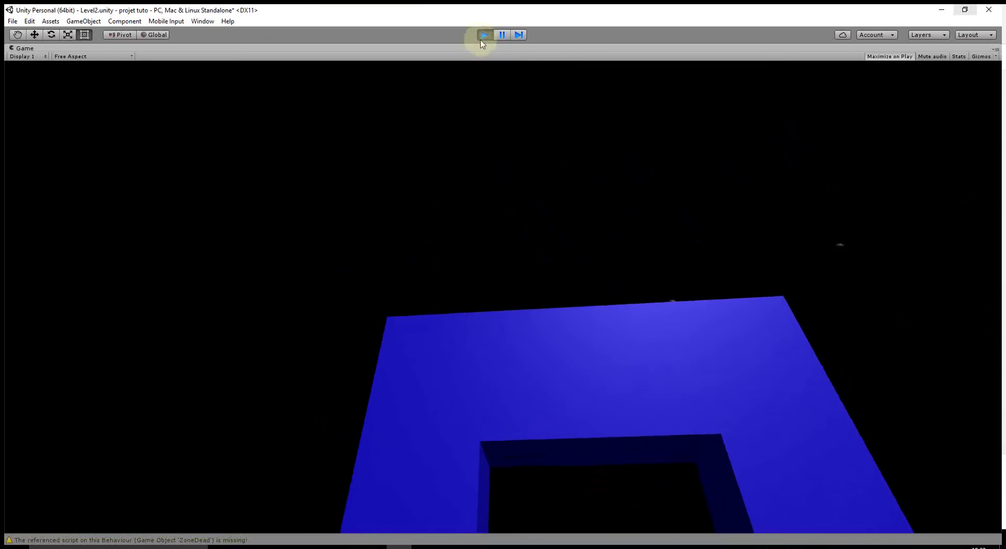
{"action": "left_click", "coordinate": [478, 44]}
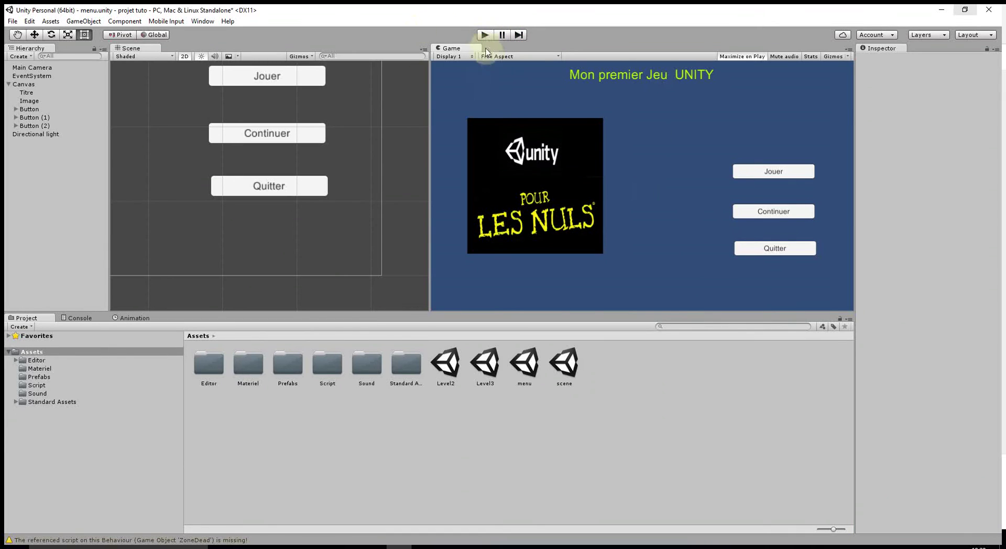
Step: Play-test the menu to confirm the Continuer button does nothing yet
{"action": "left_click", "coordinate": [484, 34]}
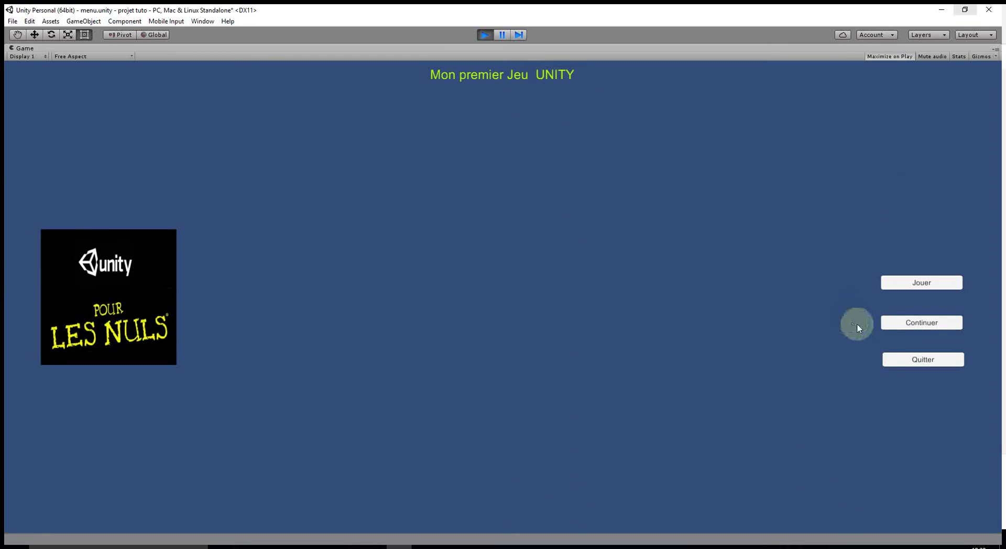
{"action": "left_click", "coordinate": [921, 324]}
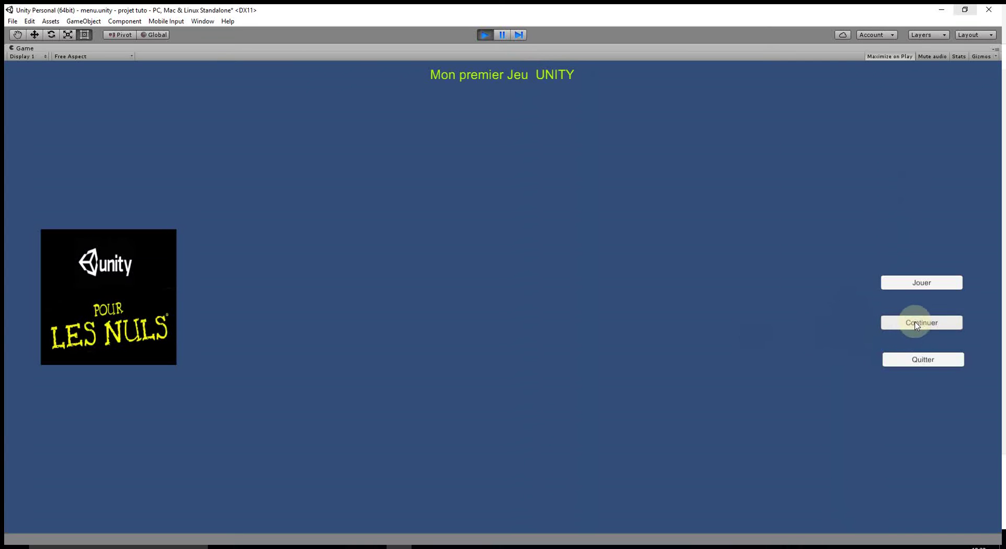
{"action": "left_click", "coordinate": [484, 35]}
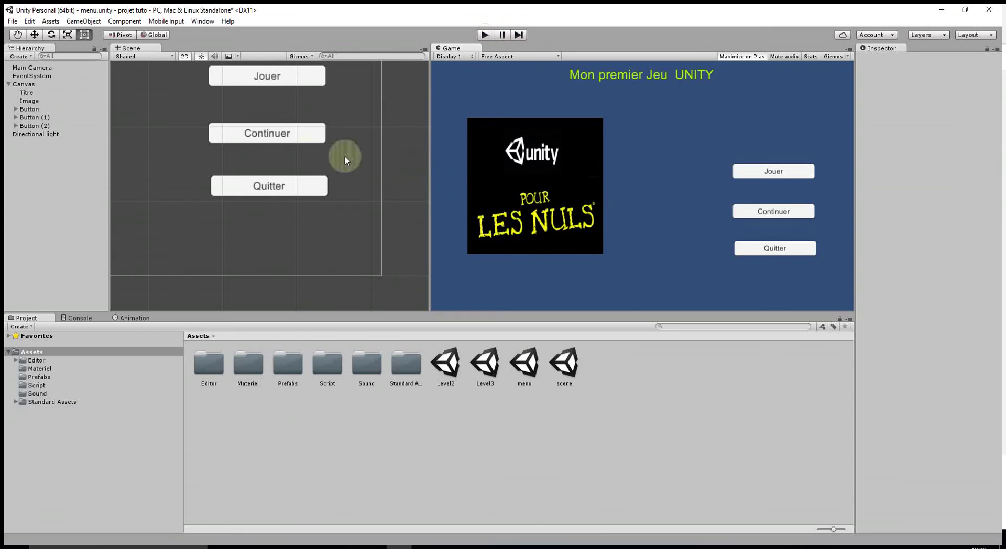
Step: Add an On Click event to Button (2) targeting Canvas and calling Menu.Continuer ()
{"action": "left_click", "coordinate": [41, 126]}
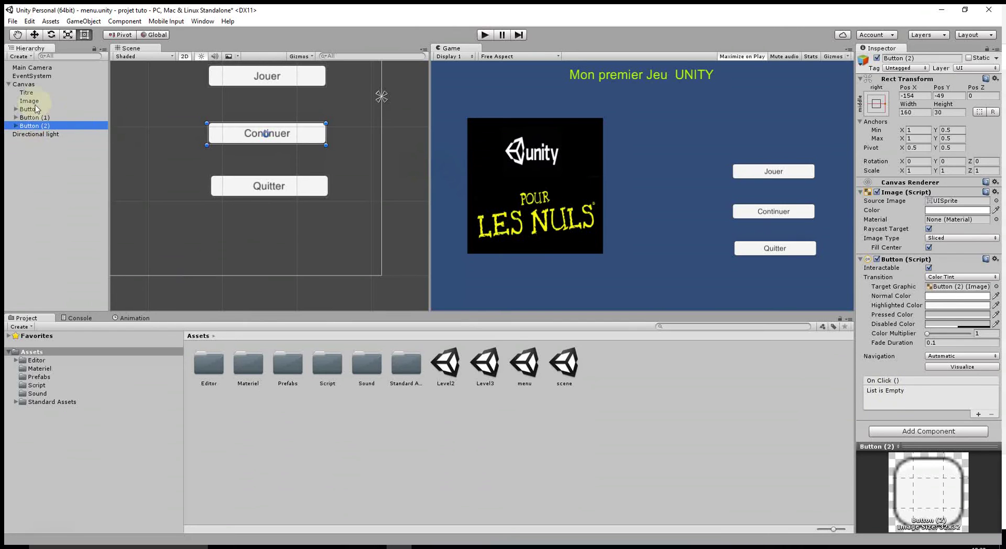
{"action": "left_click", "coordinate": [978, 414]}
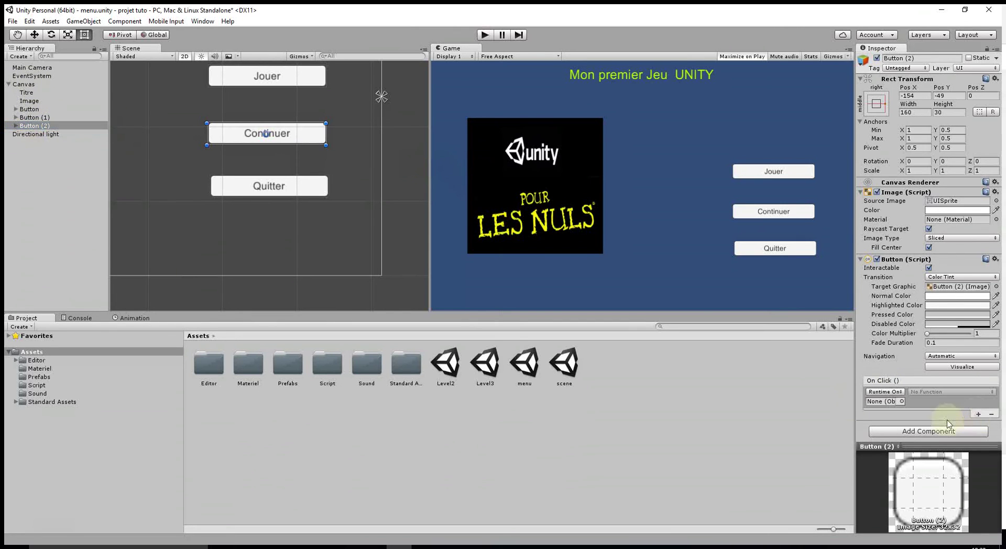
{"action": "left_click_drag", "start_coordinate": [21, 84], "coordinate": [871, 402]}
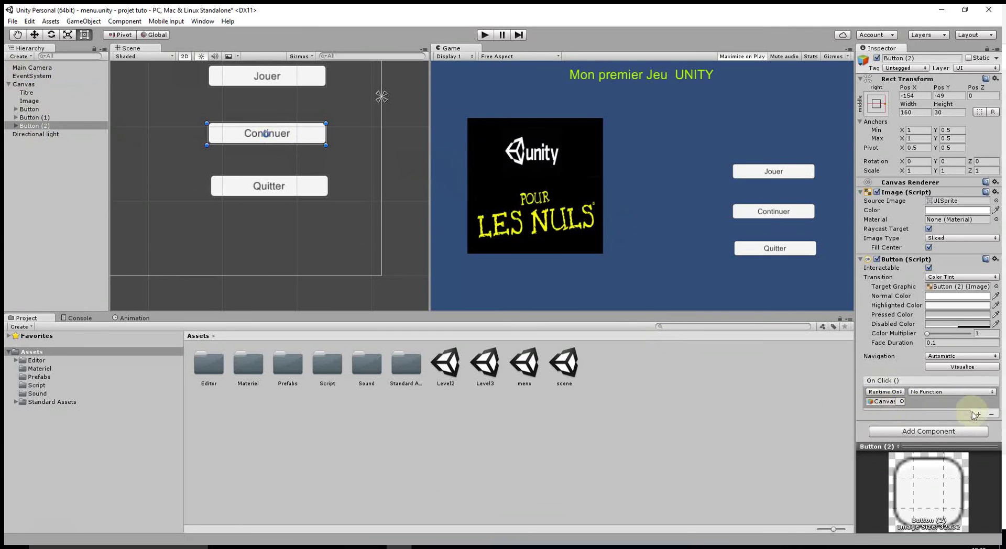
{"action": "left_click", "coordinate": [960, 393]}
{"action": "mouse_move", "coordinate": [935, 475]}
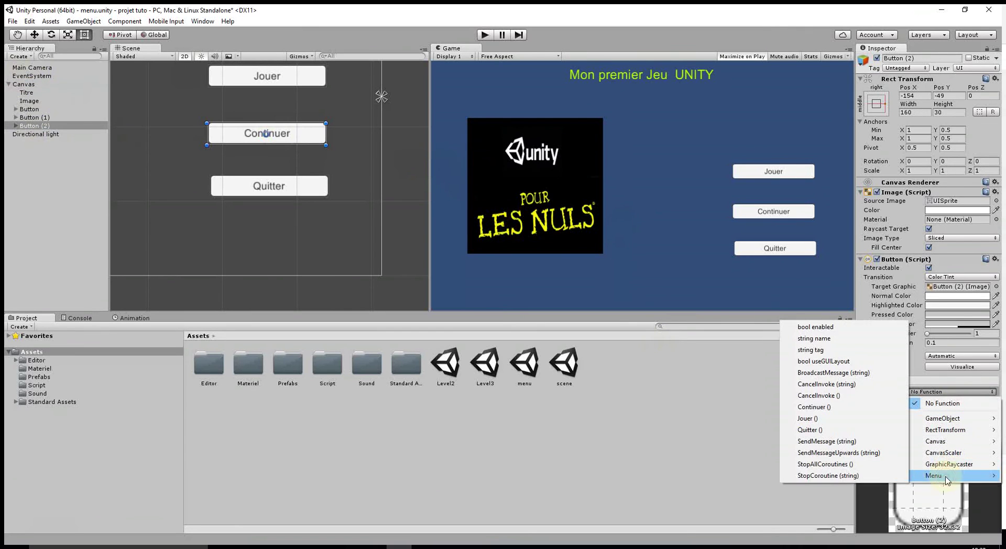
{"action": "left_click", "coordinate": [829, 408]}
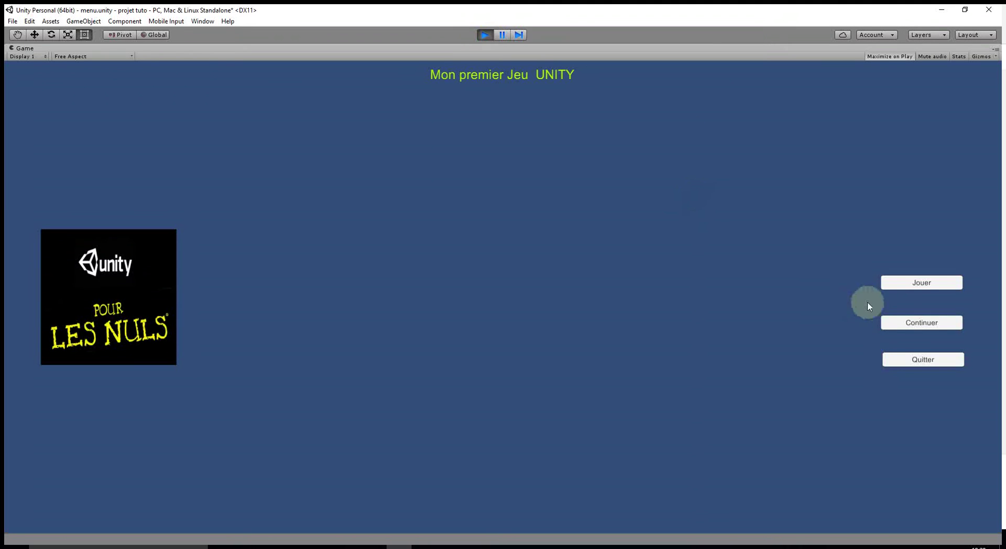
Step: Resume with Continuer and walk through Level2's blue doorway using W, D and a jump
{"action": "left_click", "coordinate": [900, 325]}
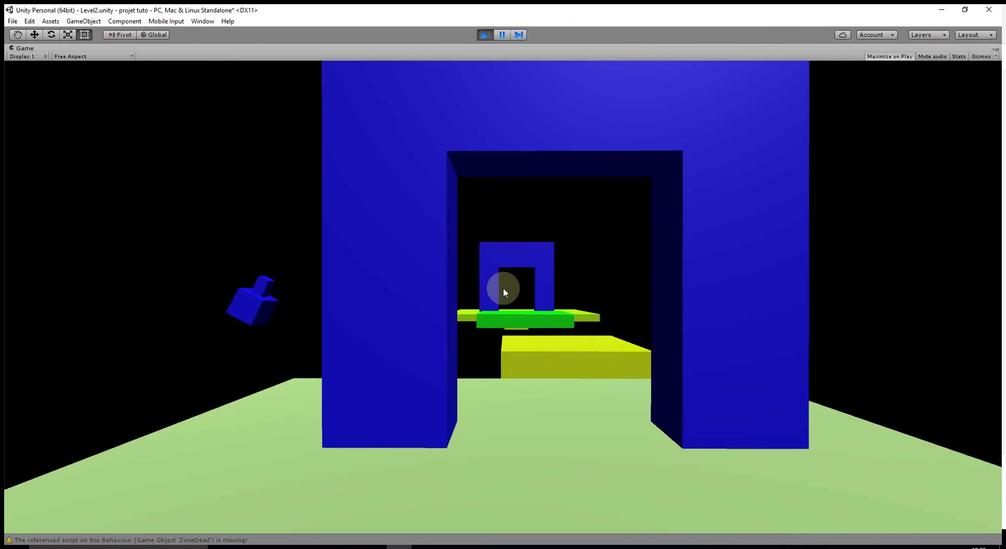
{"action": "key", "text": "w"}
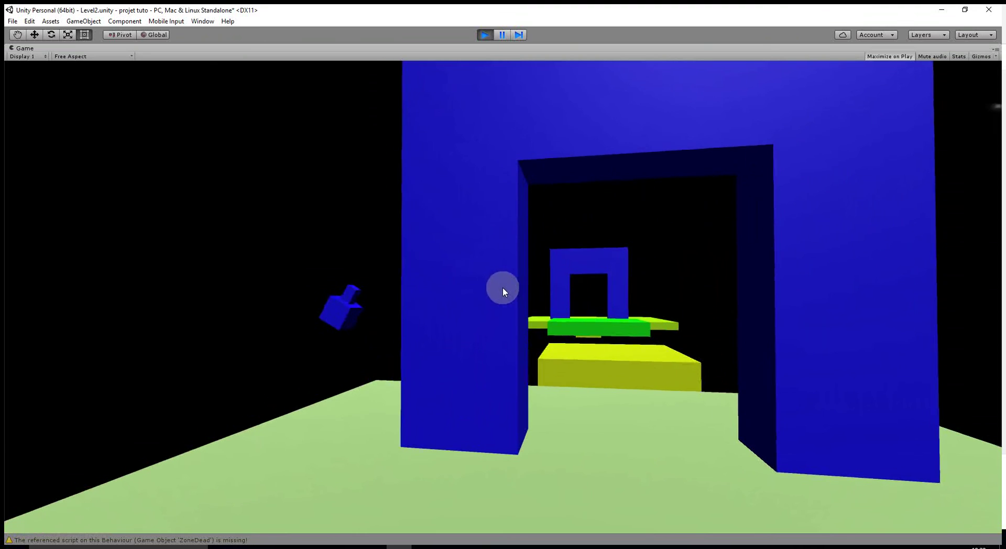
{"action": "key", "text": "w"}
{"action": "key", "text": "w"}
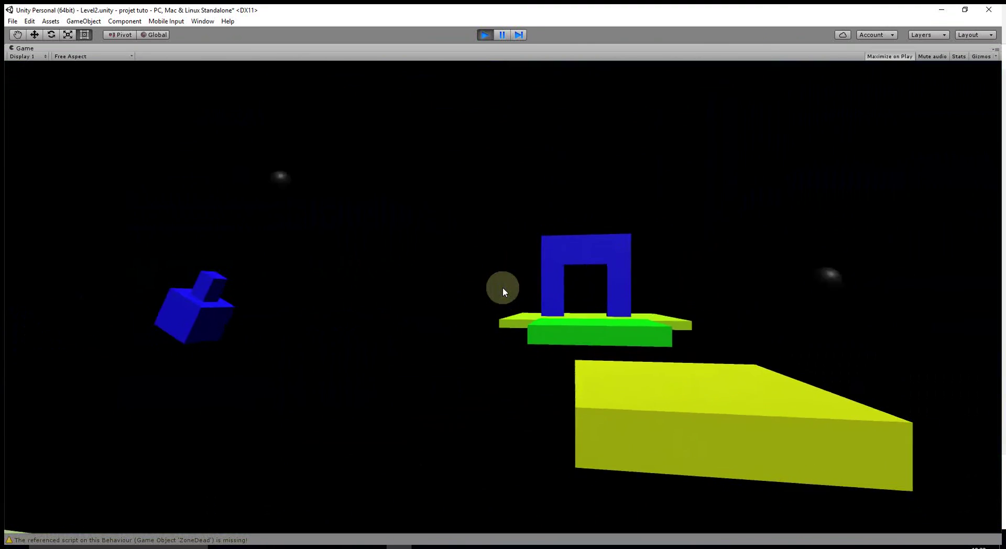
{"action": "key", "text": "d"}
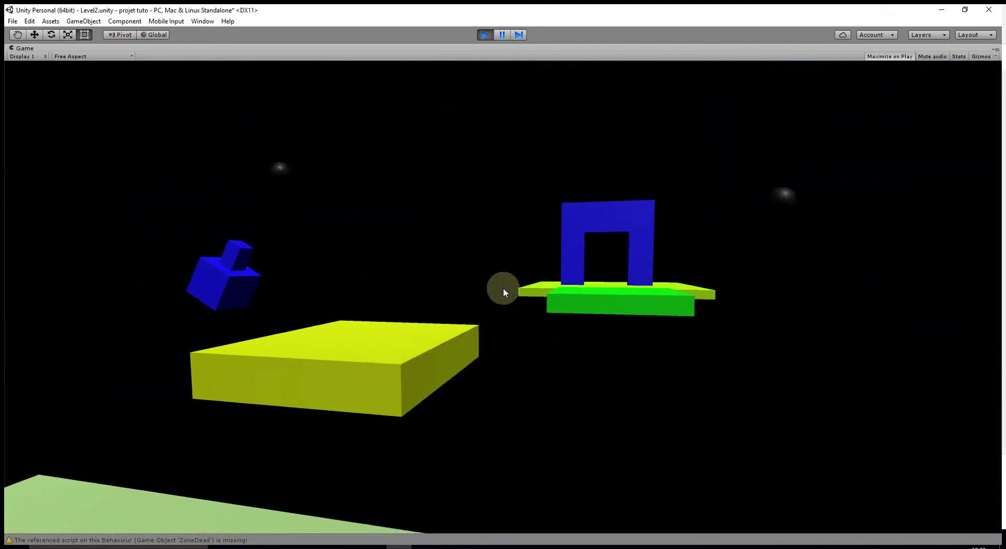
{"action": "key", "text": "w"}
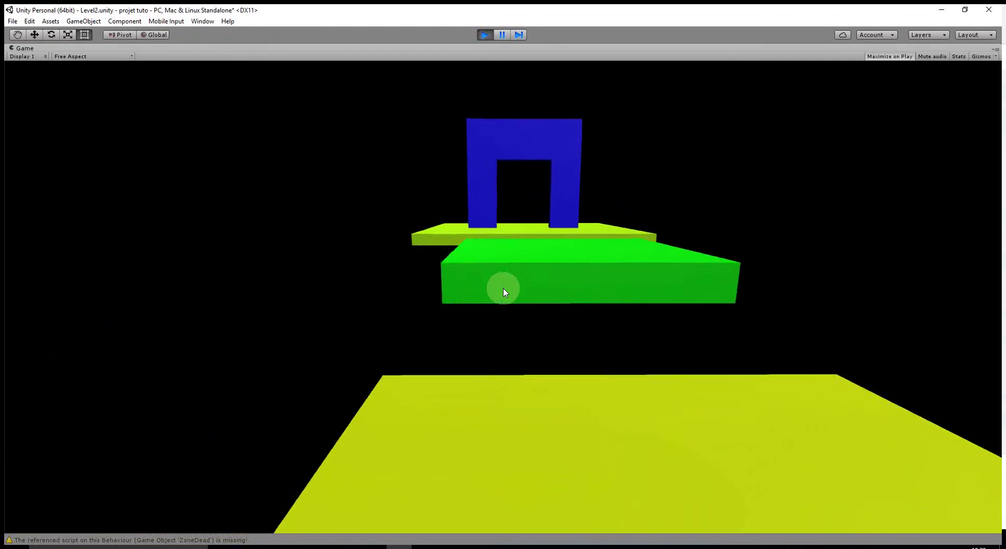
{"action": "key", "text": "space"}
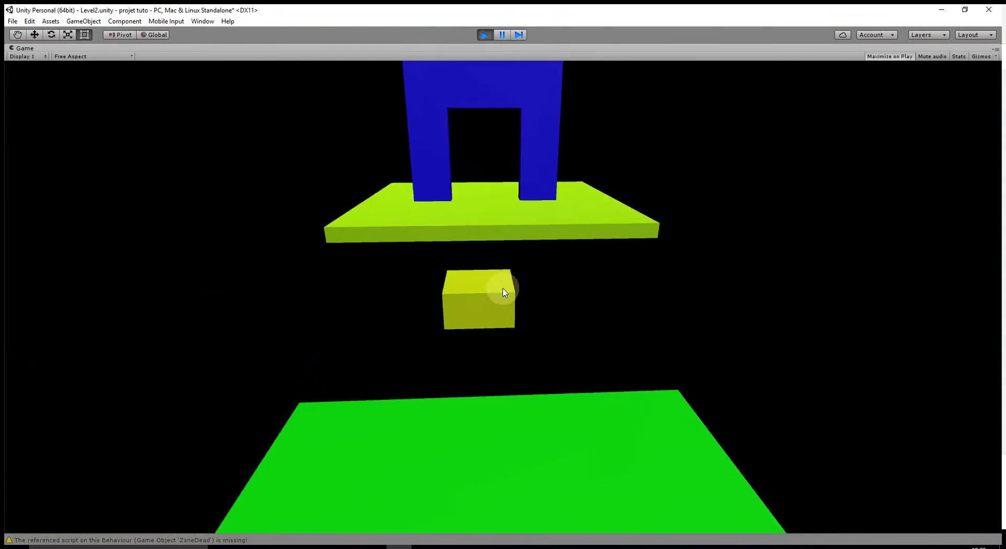
{"action": "key", "text": "w"}
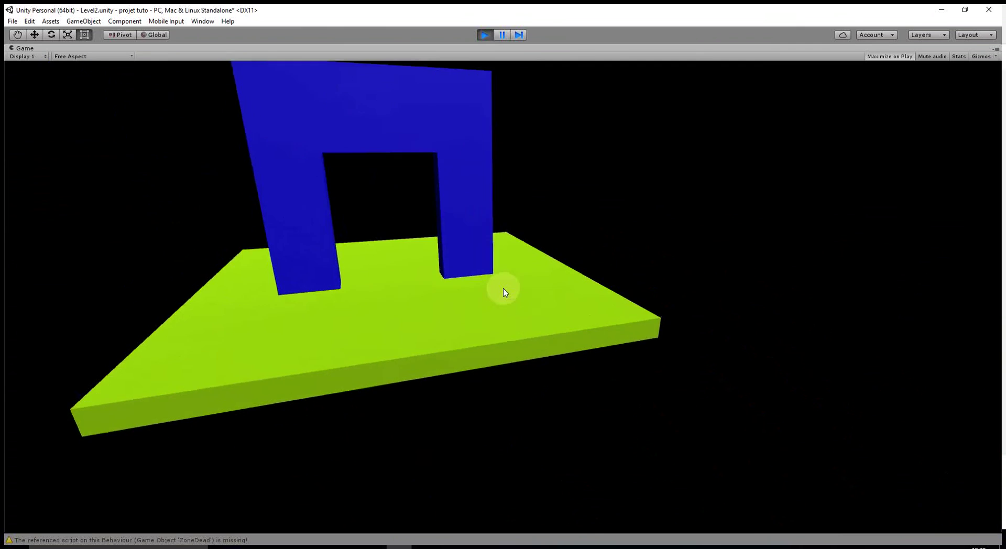
{"action": "key", "text": "w"}
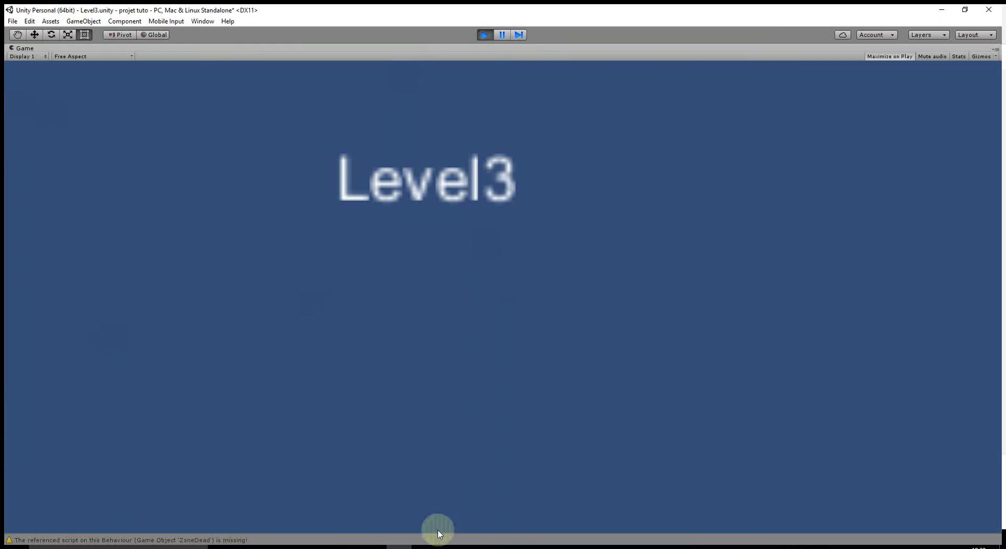
Step: Restart play from the menu, use Continuer to load the saved Level3, then stop
{"action": "left_click", "coordinate": [484, 35]}
{"action": "left_click", "coordinate": [484, 35]}
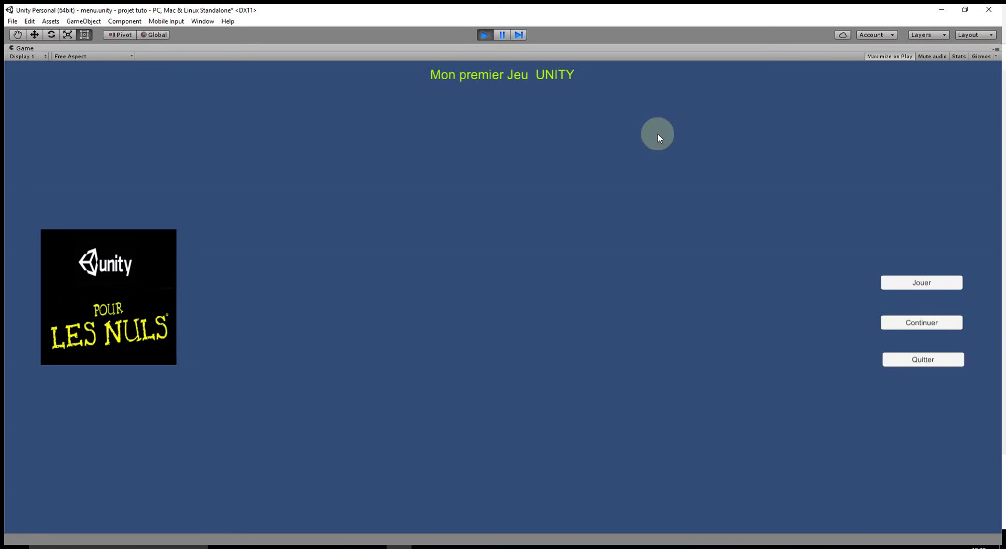
{"action": "left_click", "coordinate": [916, 326]}
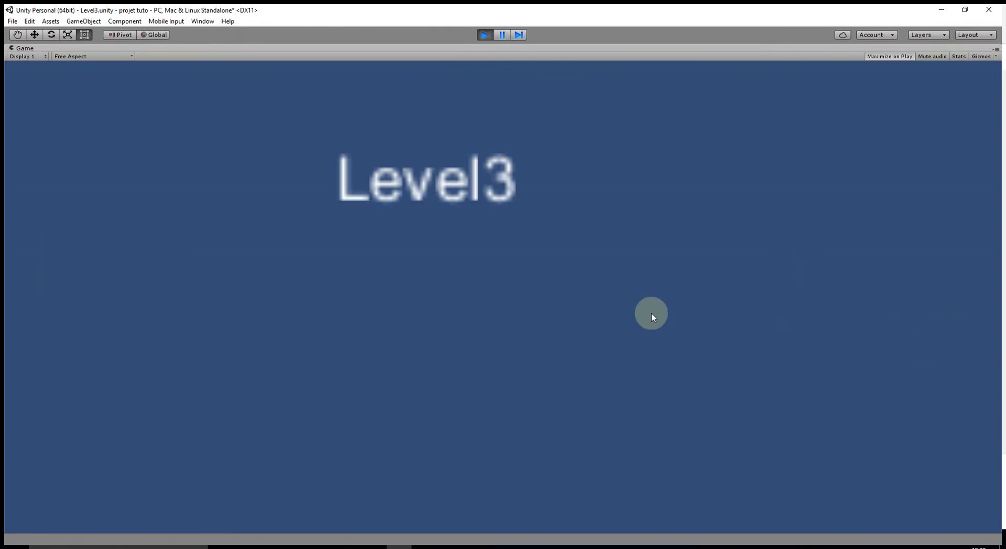
{"action": "left_click", "coordinate": [485, 37]}
{"action": "left_click", "coordinate": [484, 34]}
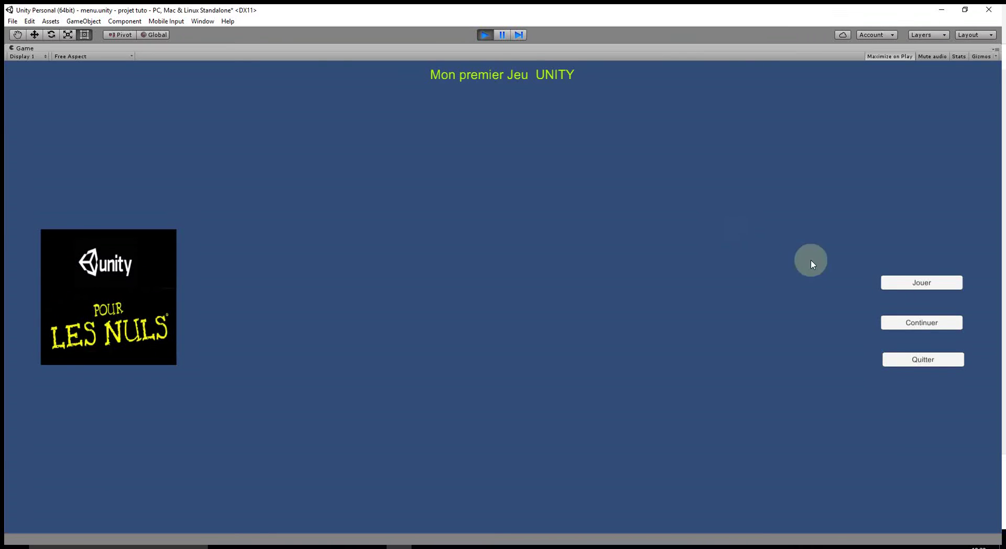
{"action": "left_click", "coordinate": [790, 287]}
{"action": "left_click_drag", "start_coordinate": [504, 292], "coordinate": [504, 292]}
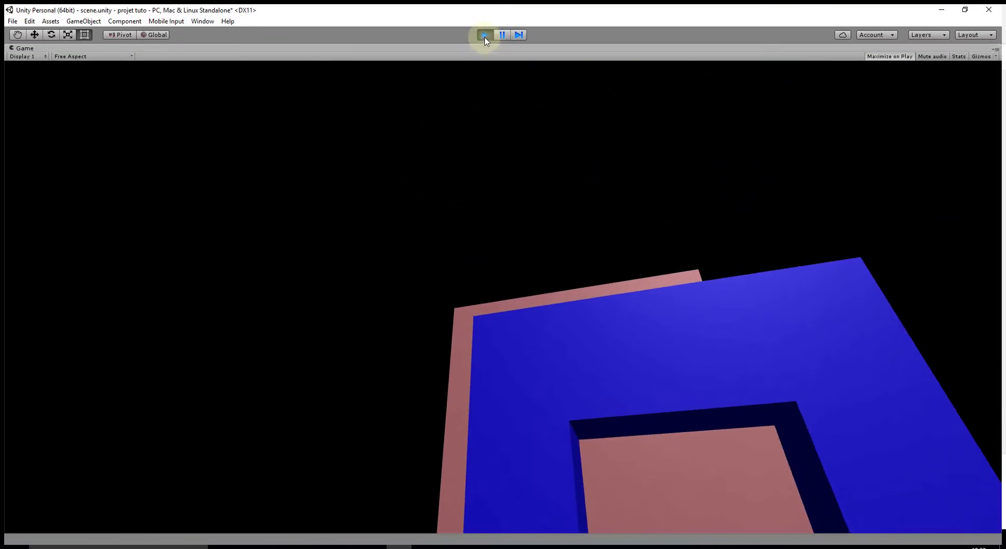
{"action": "left_click", "coordinate": [484, 34]}
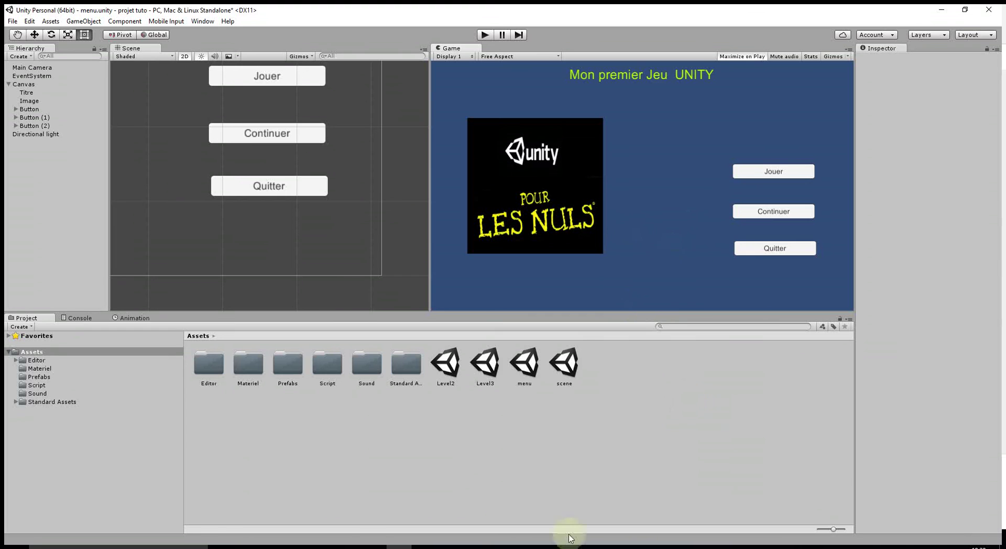
{"action": "left_click", "coordinate": [398, 545]}
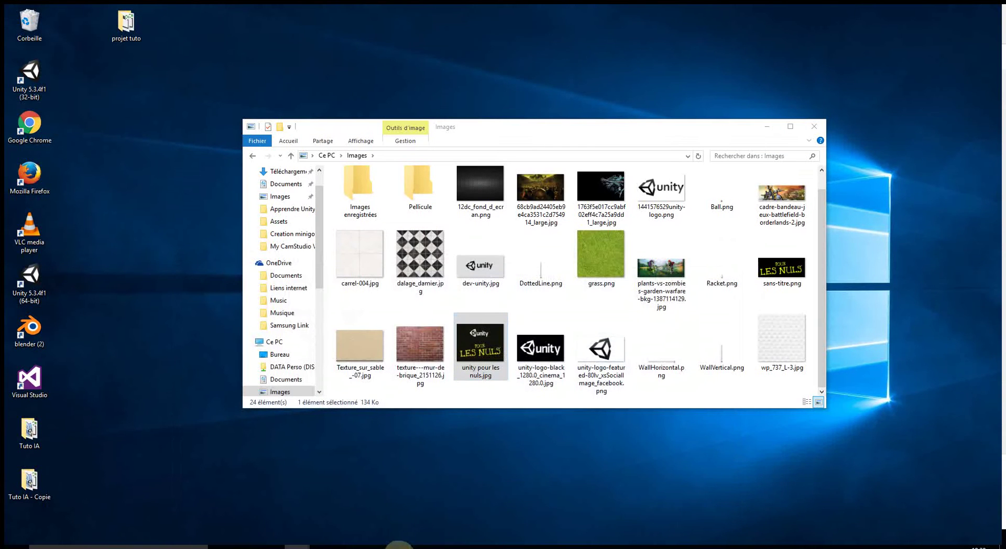
Step: Reopen menu.unity, save the modified scene, and launch Open C# Project for Visual Studio
{"action": "left_click", "coordinate": [398, 545]}
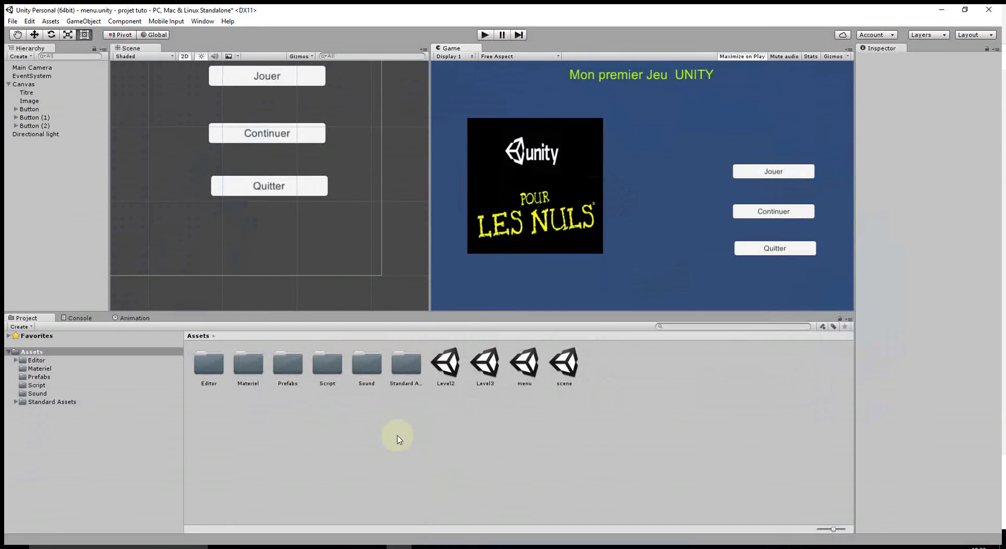
{"action": "double_click", "coordinate": [524, 364]}
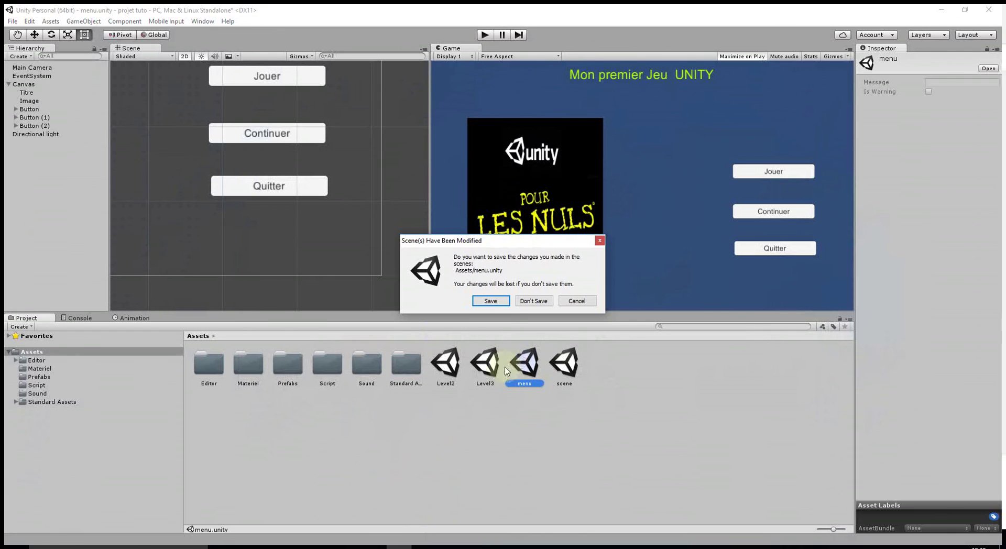
{"action": "left_click", "coordinate": [490, 301]}
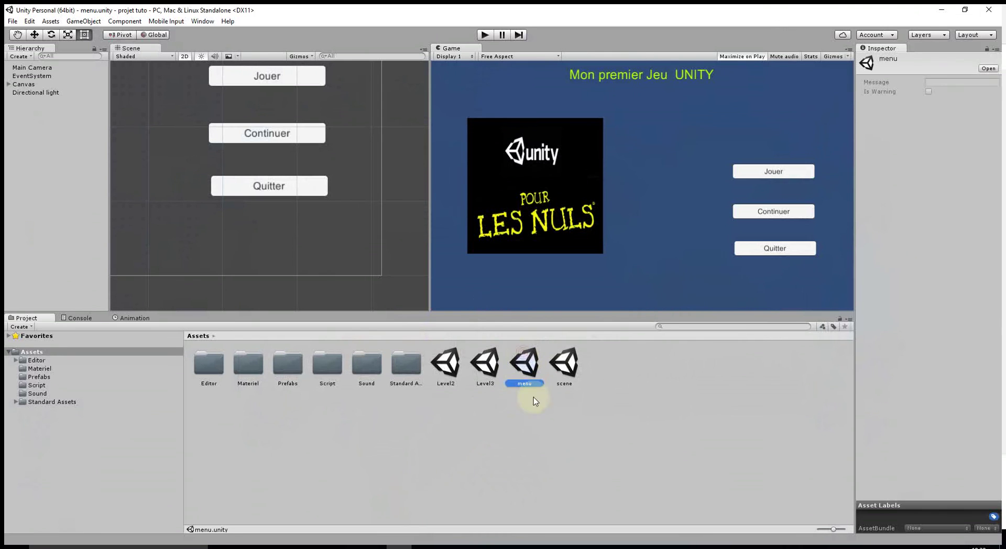
{"action": "right_click", "coordinate": [527, 369]}
{"action": "left_click", "coordinate": [547, 361]}
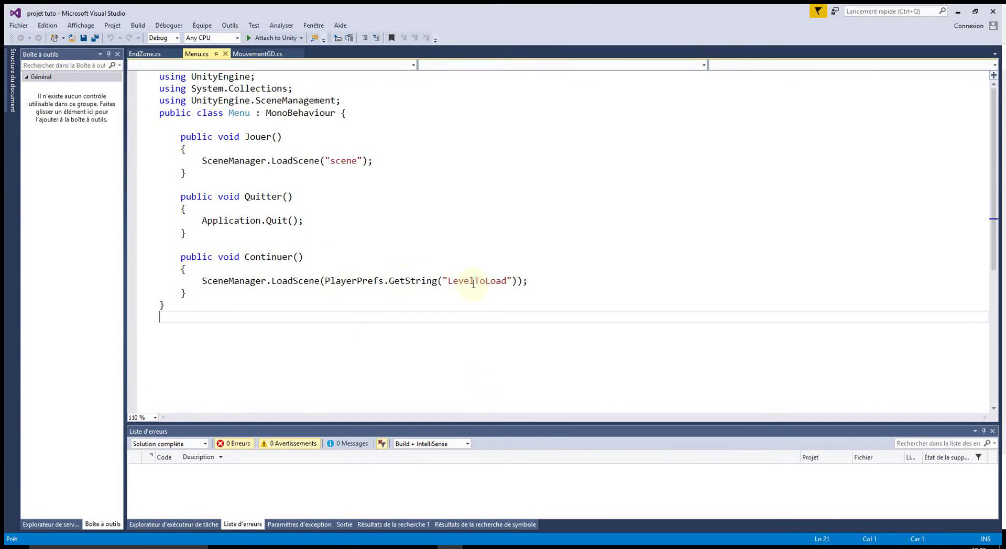
Step: Change the Continuer key to "eLevelToLoad" in Menu.cs, save, and start Play in Unity
{"action": "left_click", "coordinate": [448, 279]}
{"action": "type", "text": "e"}
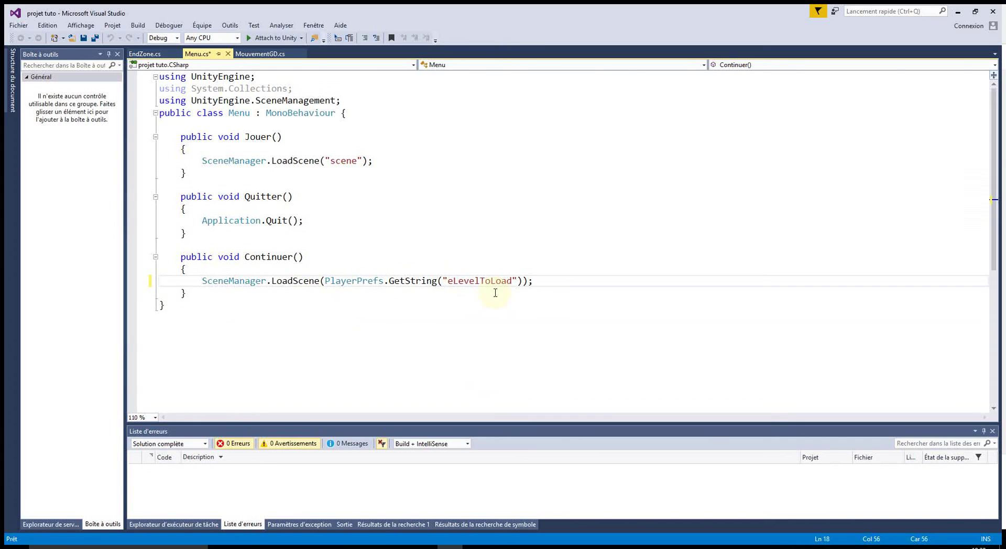
{"action": "left_click", "coordinate": [84, 38]}
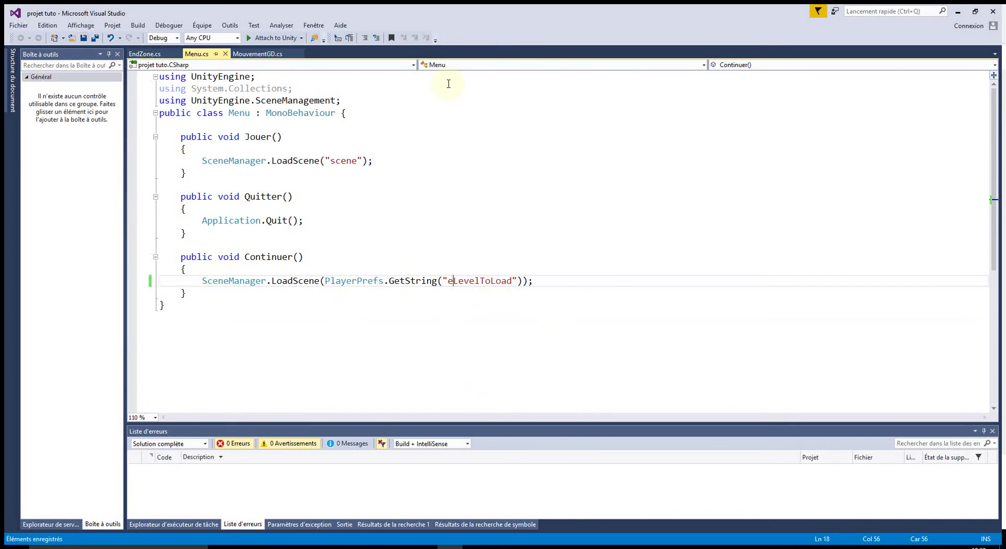
{"action": "left_click", "coordinate": [483, 37]}
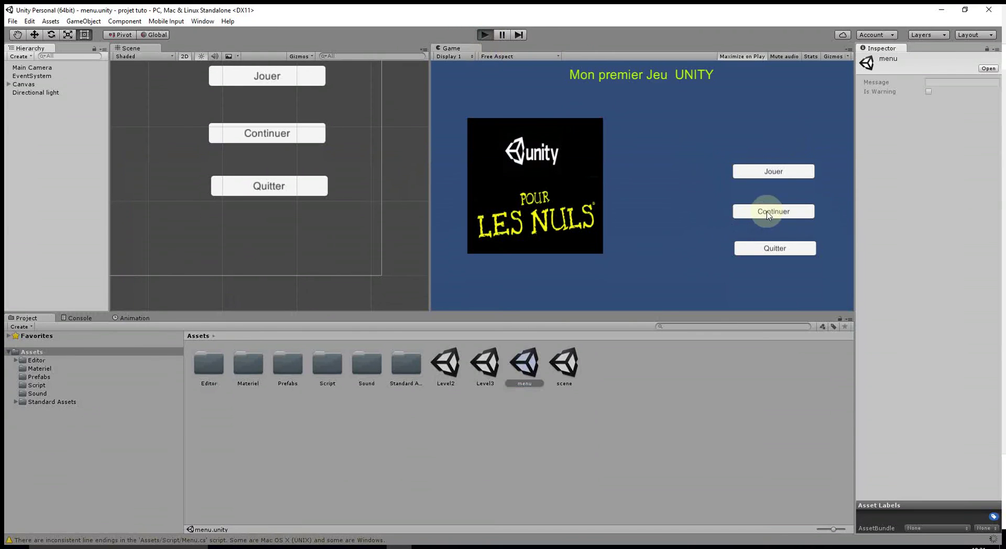
Step: Maximize the Game view and try Continuer in two runs, which fails to load a scene
{"action": "key", "text": "shift+space"}
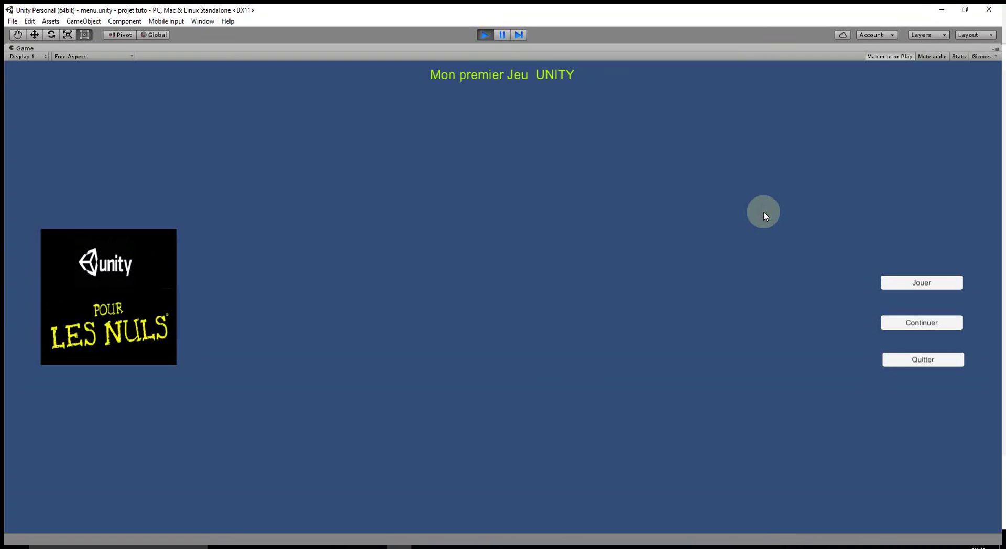
{"action": "left_click", "coordinate": [916, 322]}
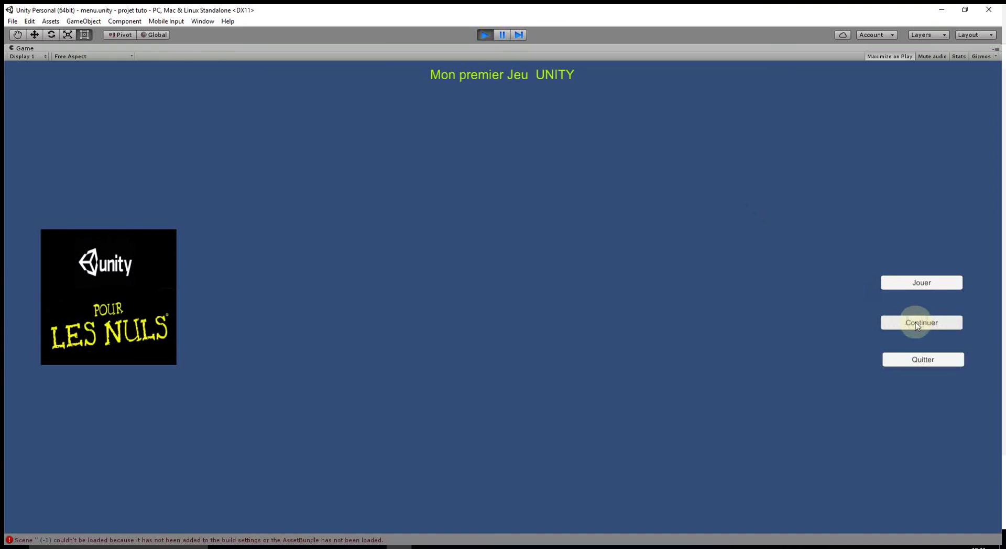
{"action": "left_click", "coordinate": [484, 34]}
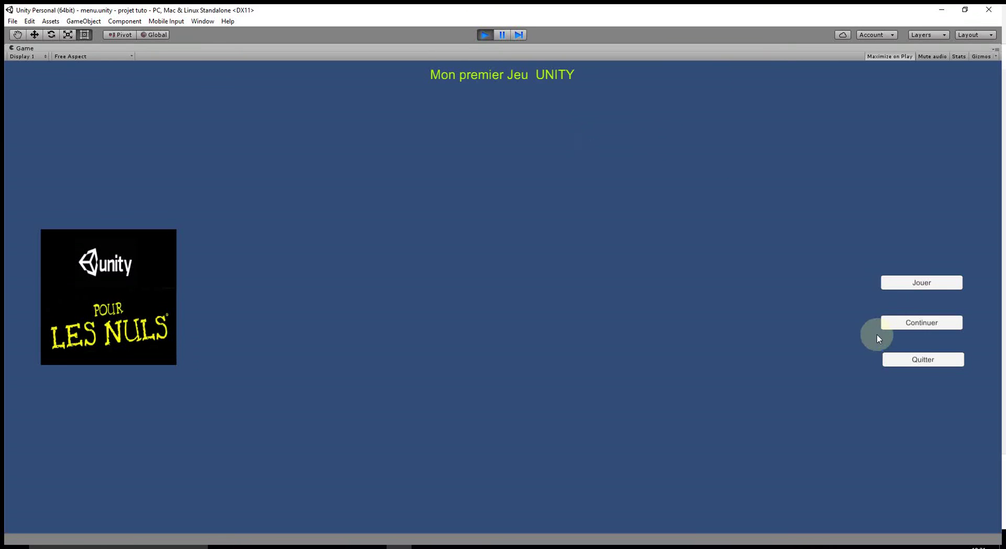
{"action": "left_click", "coordinate": [899, 324]}
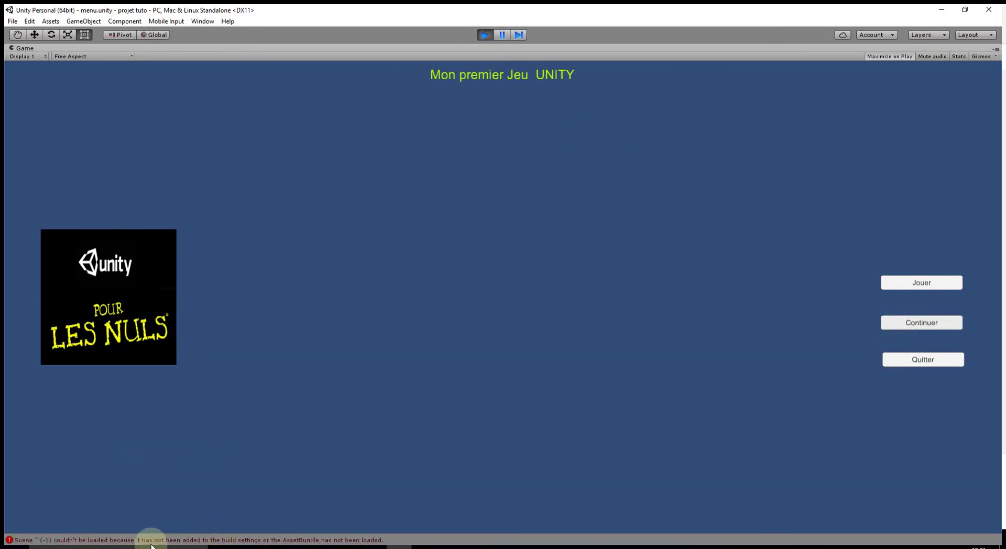
{"action": "left_click", "coordinate": [485, 34]}
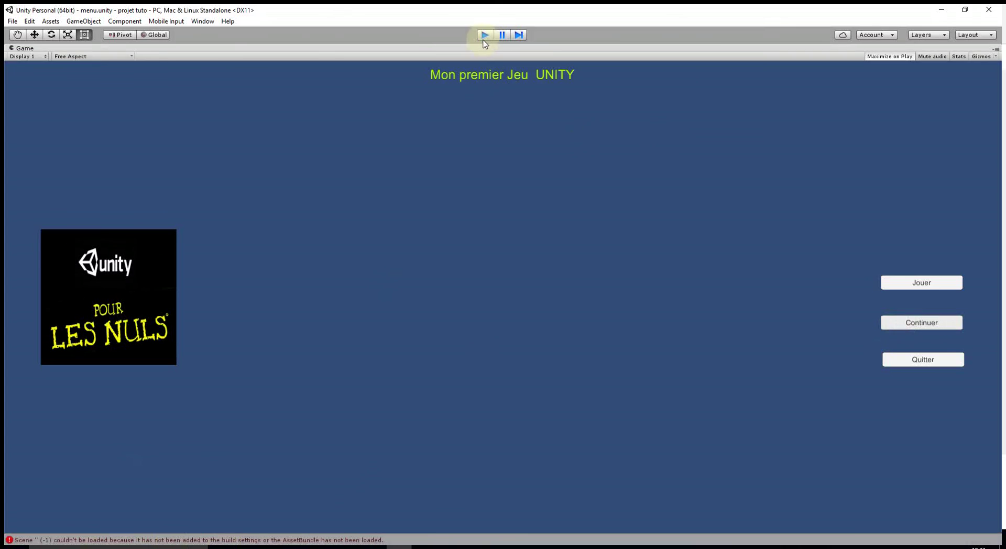
Step: Select the menu scene asset and bring up the PlayerPrefs documentation in Edge
{"action": "left_click", "coordinate": [528, 370]}
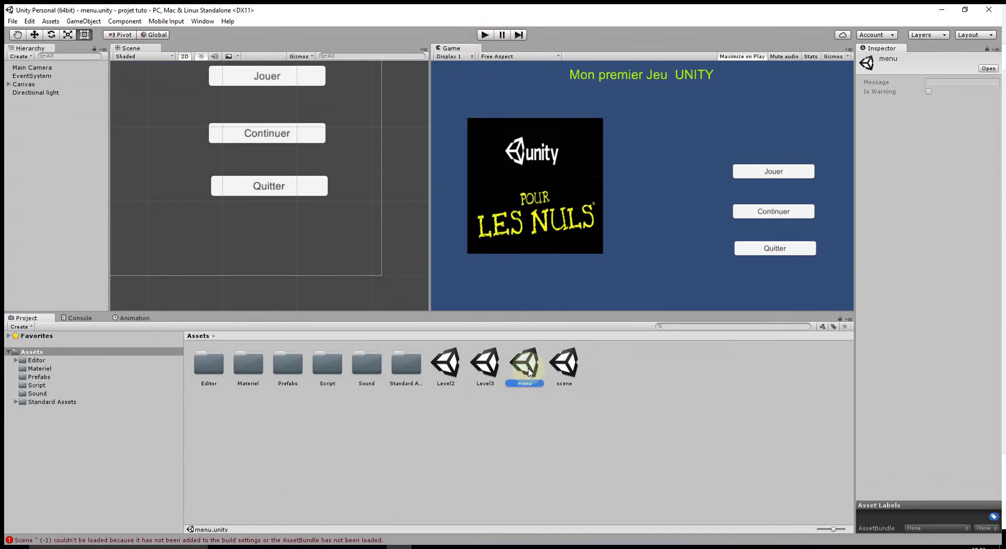
{"action": "left_click", "coordinate": [438, 497]}
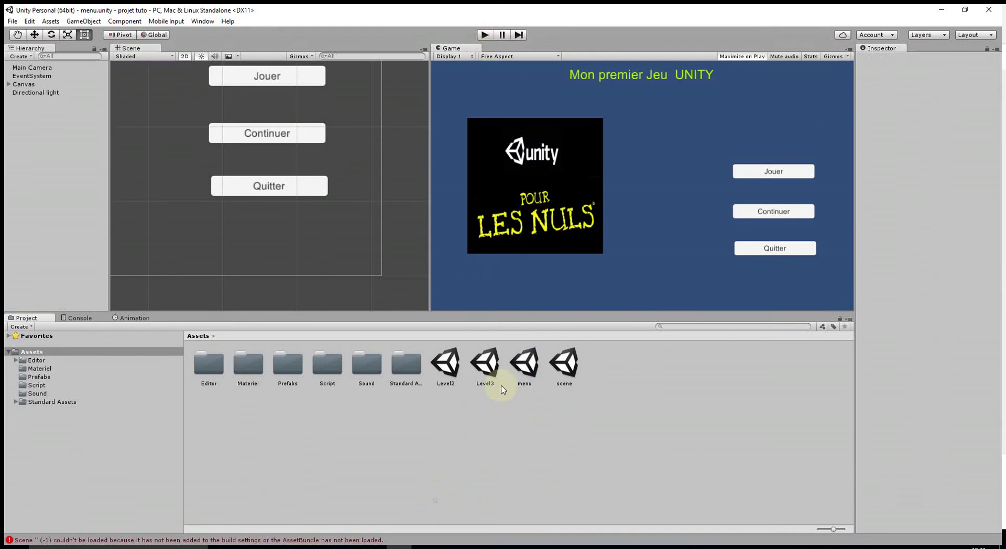
{"action": "left_click", "coordinate": [529, 365]}
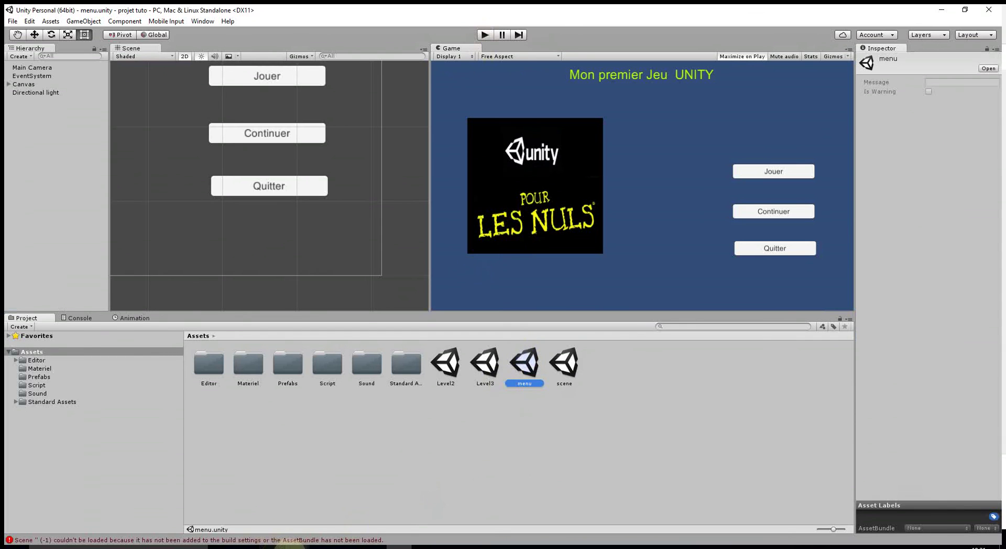
{"action": "left_click", "coordinate": [297, 543]}
{"action": "left_click", "coordinate": [321, 526]}
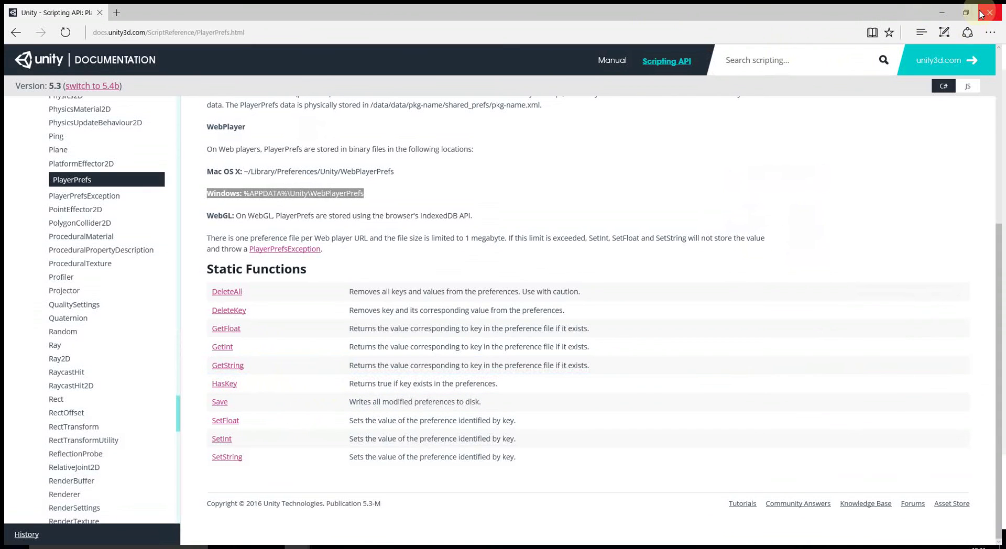
Step: Close the Edge window showing the PlayerPrefs Scripting API reference
{"action": "left_click", "coordinate": [996, 15]}
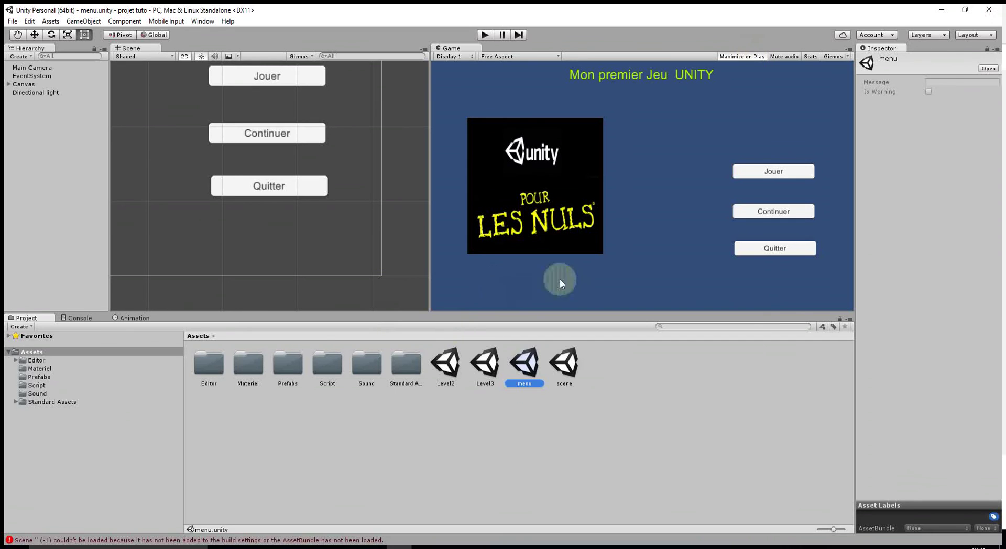
Step: Zoom and pan the Scene view until the title, logo and Jouer, Continuer, Quitter buttons fit
{"action": "left_click", "coordinate": [393, 278]}
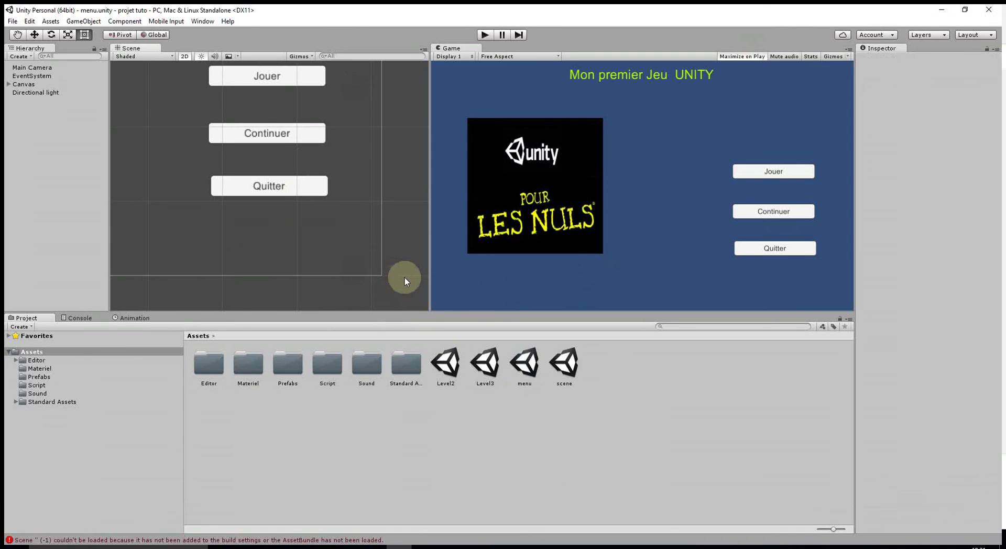
{"action": "scroll", "coordinate": [404, 279], "scroll_direction": "up", "scroll_amount": 2}
{"action": "scroll", "coordinate": [348, 263], "scroll_direction": "down", "scroll_amount": 5}
{"action": "mouse_move", "coordinate": [341, 182]}
{"action": "middle_mouse_down"}
{"action": "mouse_move", "coordinate": [364, 215]}
{"action": "mouse_move", "coordinate": [400, 208]}
{"action": "middle_mouse_up"}
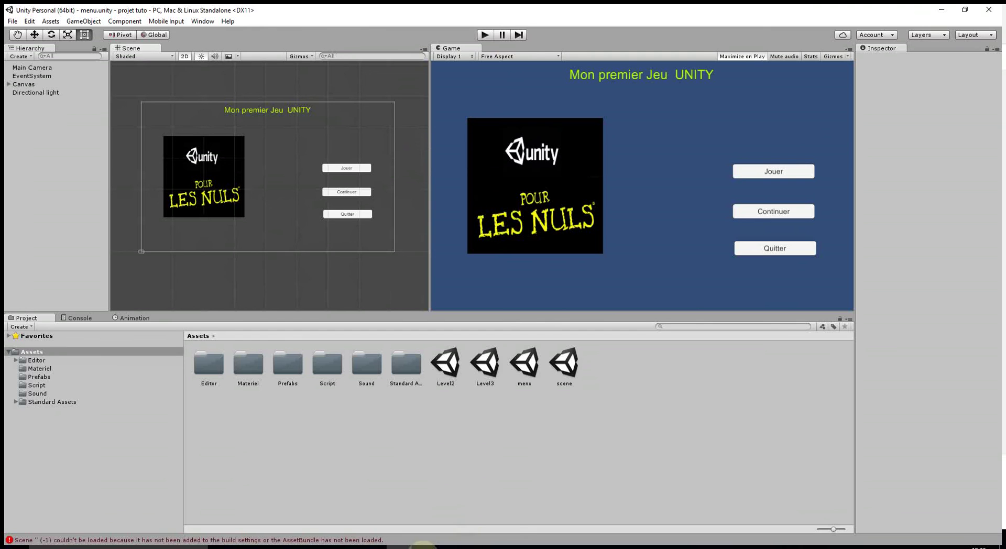
{"action": "mouse_move", "coordinate": [423, 545]}
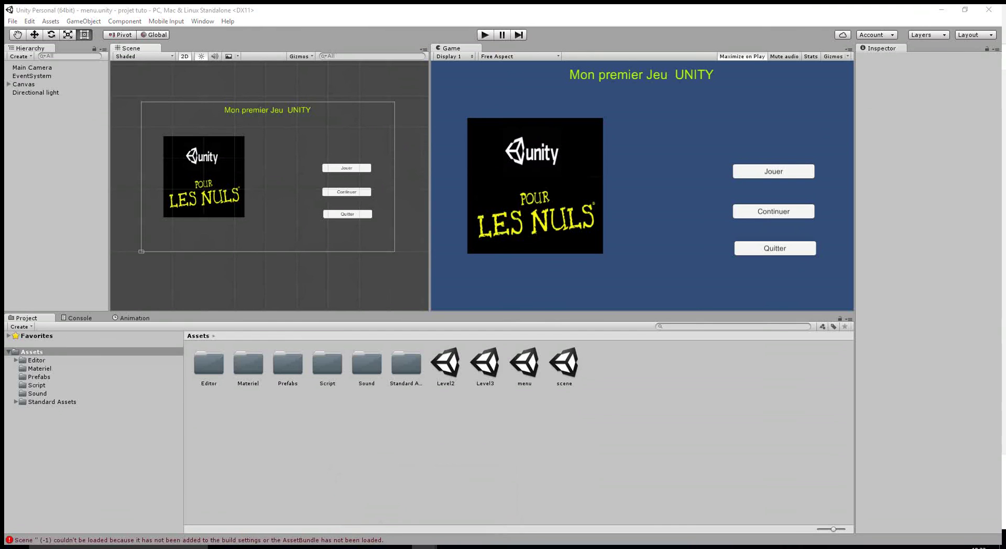